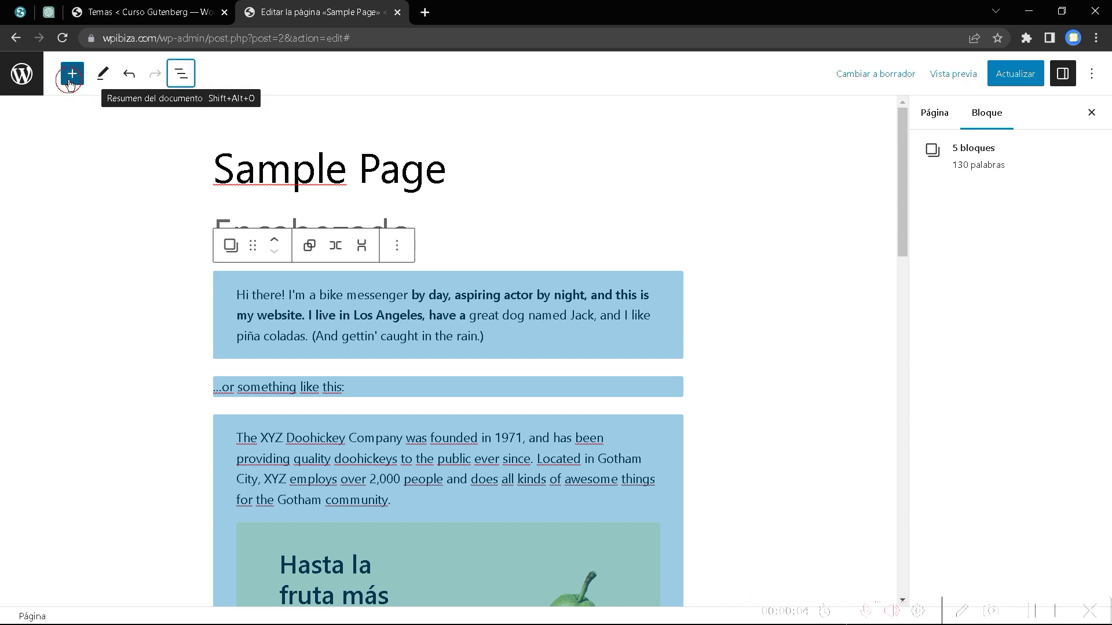
Browse the block library, then close it and select the heading.
click(64, 78)
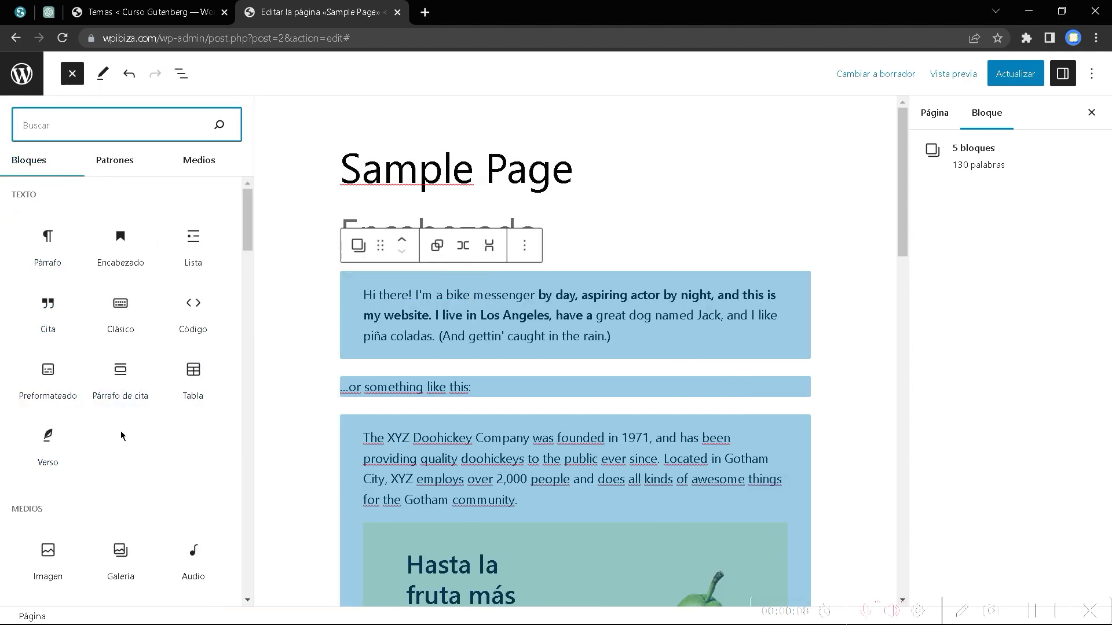
scroll(120, 431, down, 5)
scroll(52, 411, down, 2)
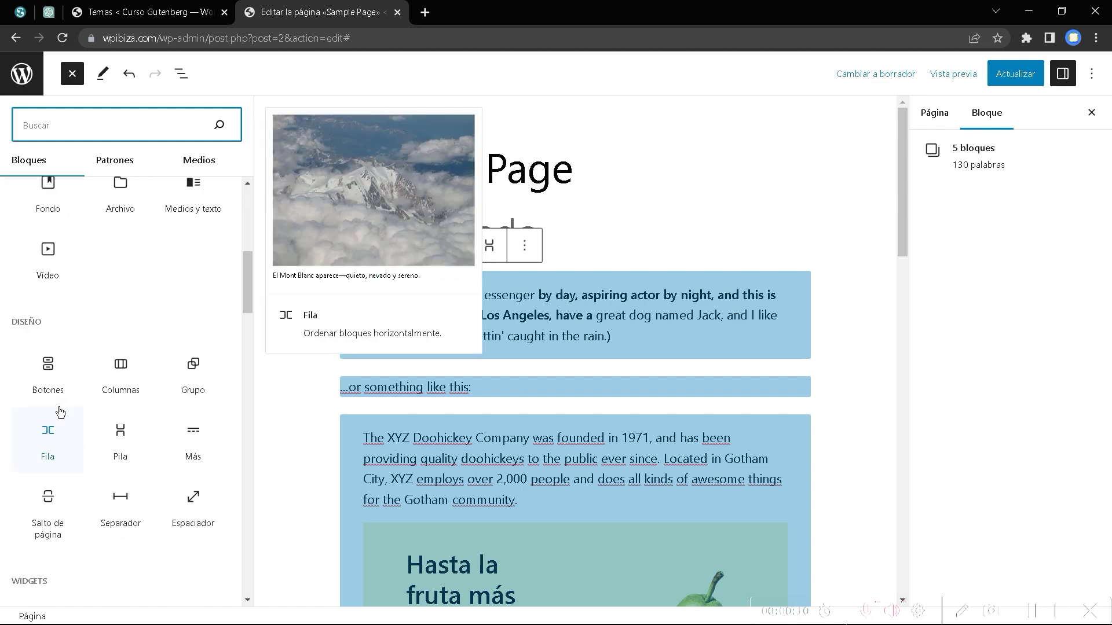
scroll(55, 414, up, 7)
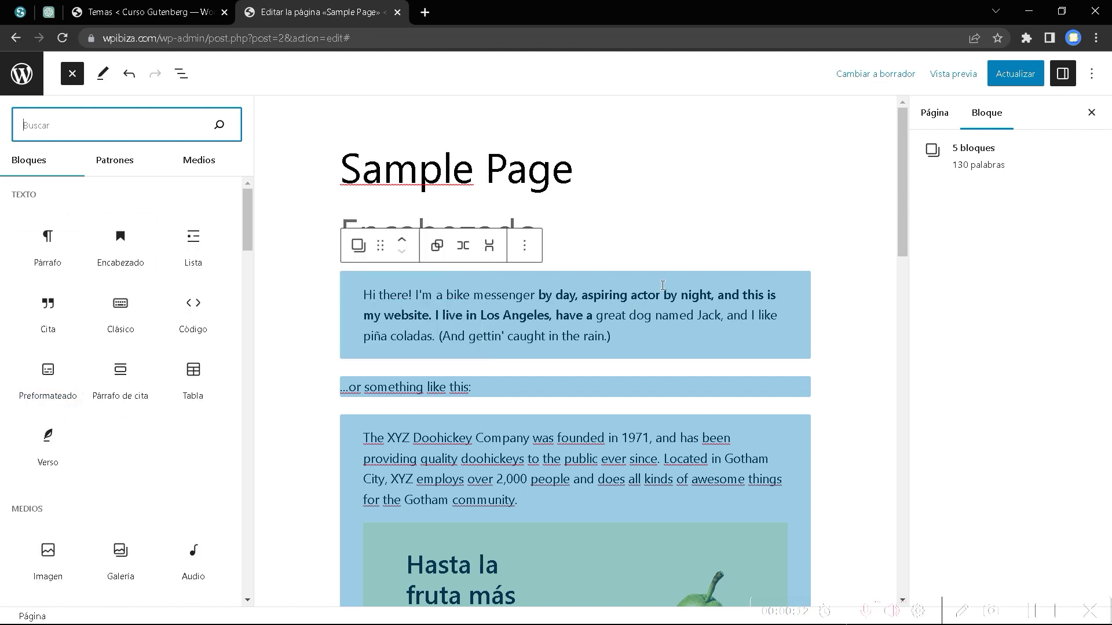
click(687, 210)
scroll(613, 436, down, 13)
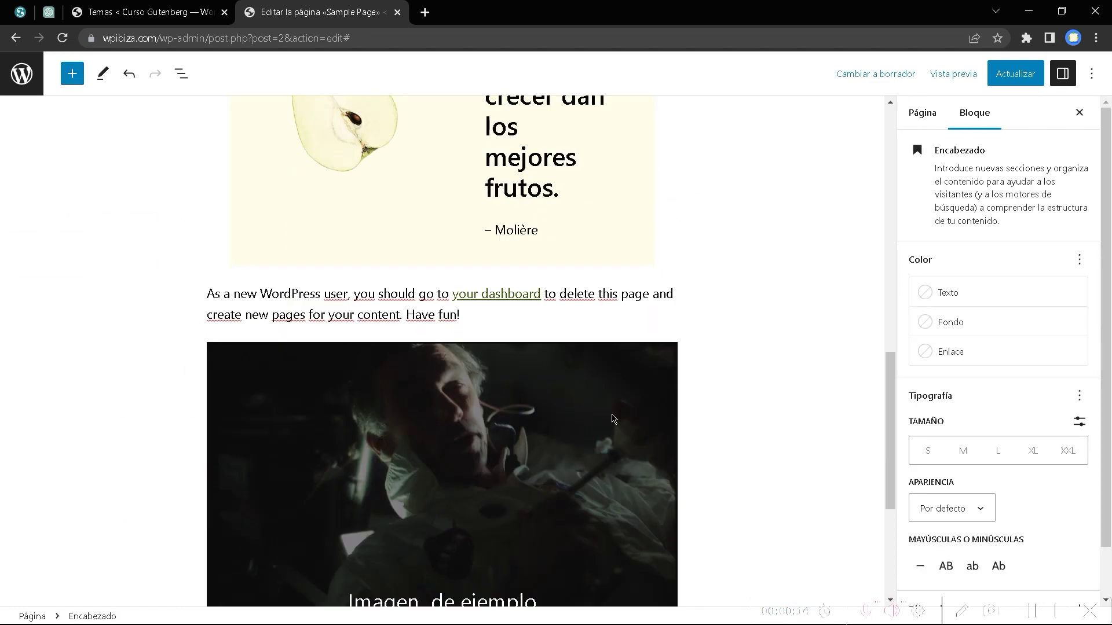
scroll(612, 417, up, 13)
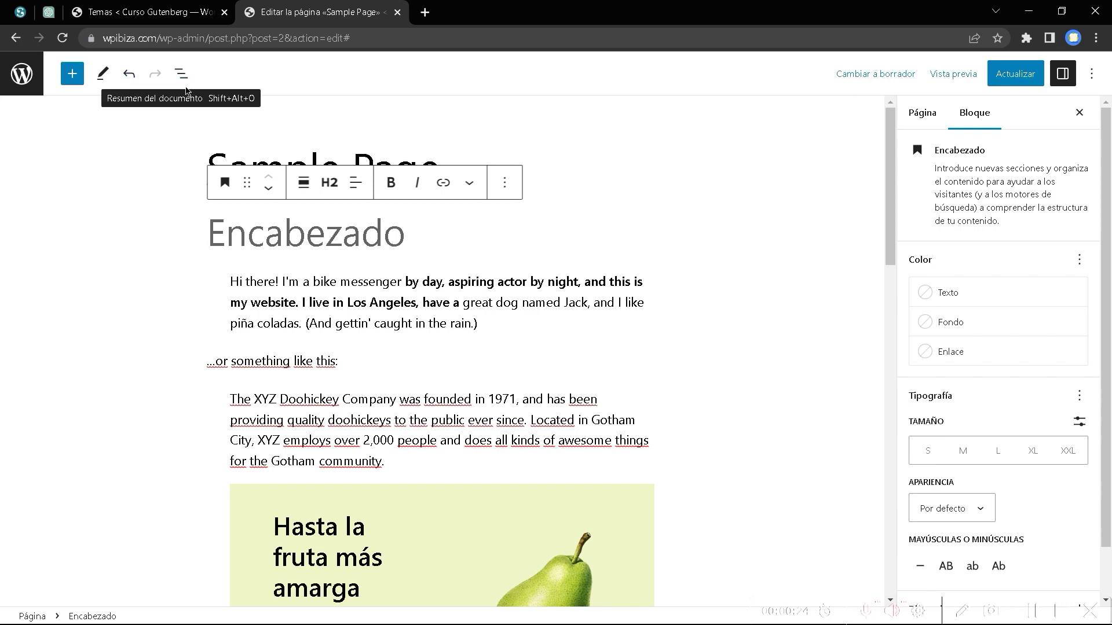
In the document overview, check the outline, then select all six blocks from Encabezado to Fondo.
click(188, 83)
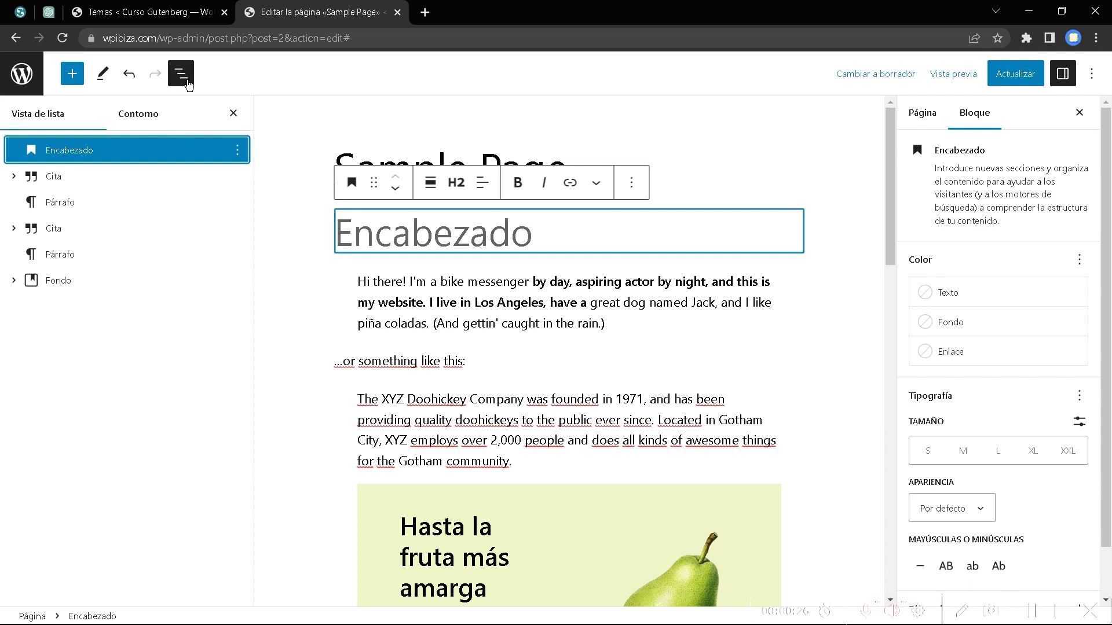
click(140, 116)
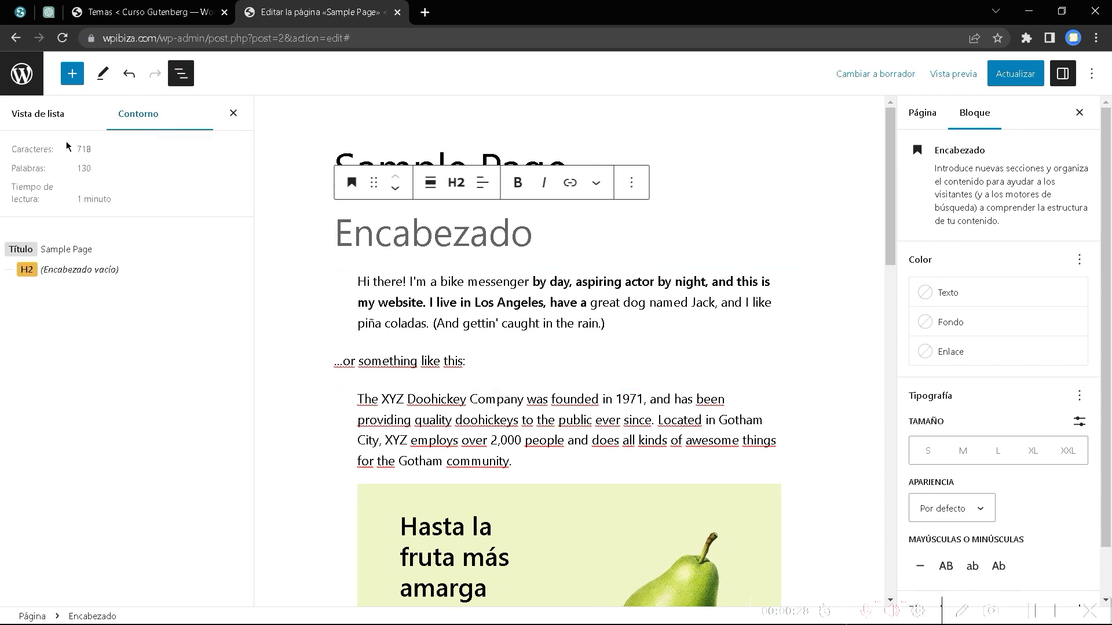
click(51, 116)
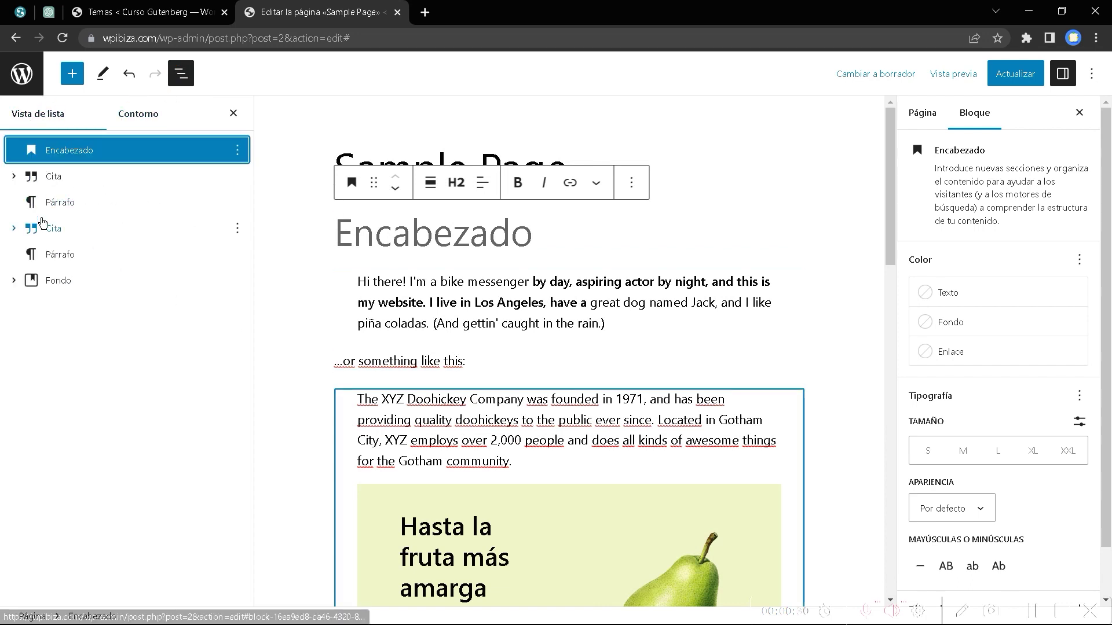
click(58, 178)
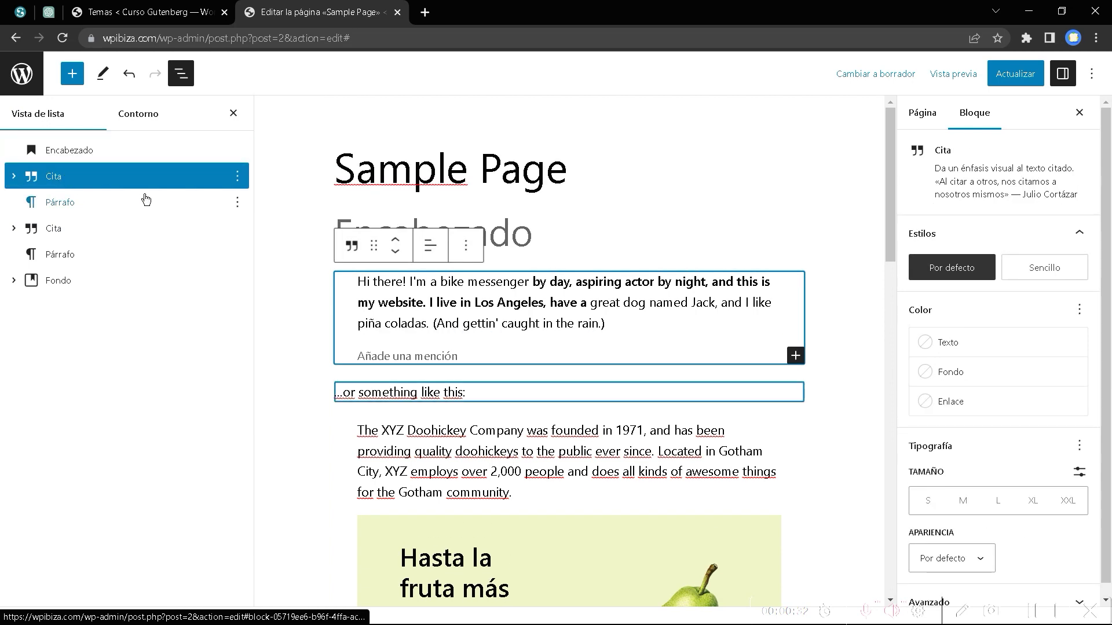
click(69, 150)
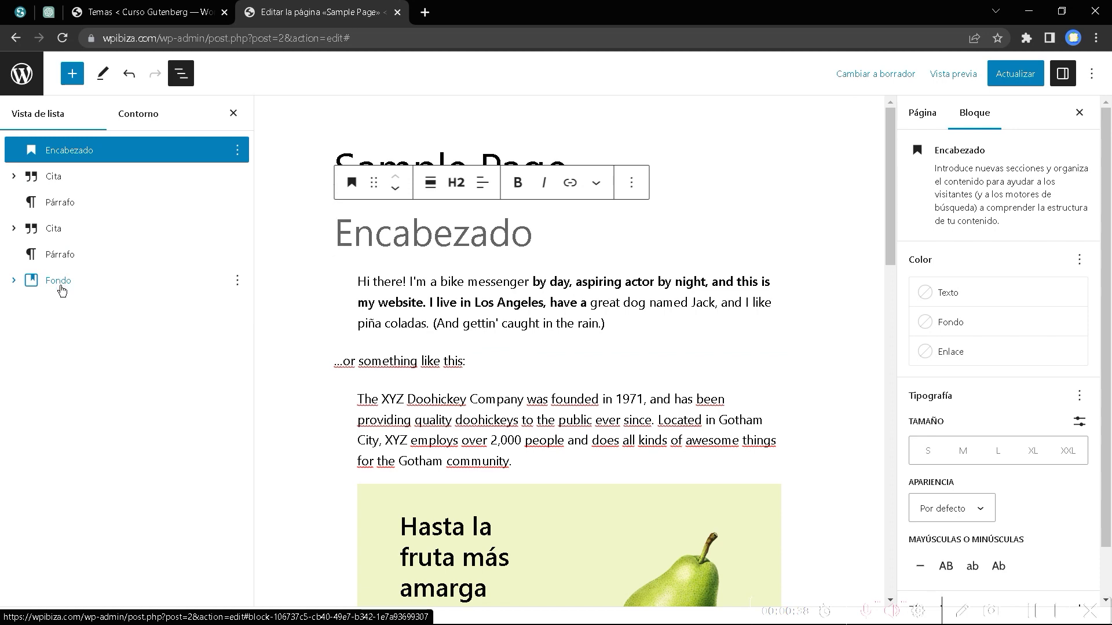
shift+click(56, 287)
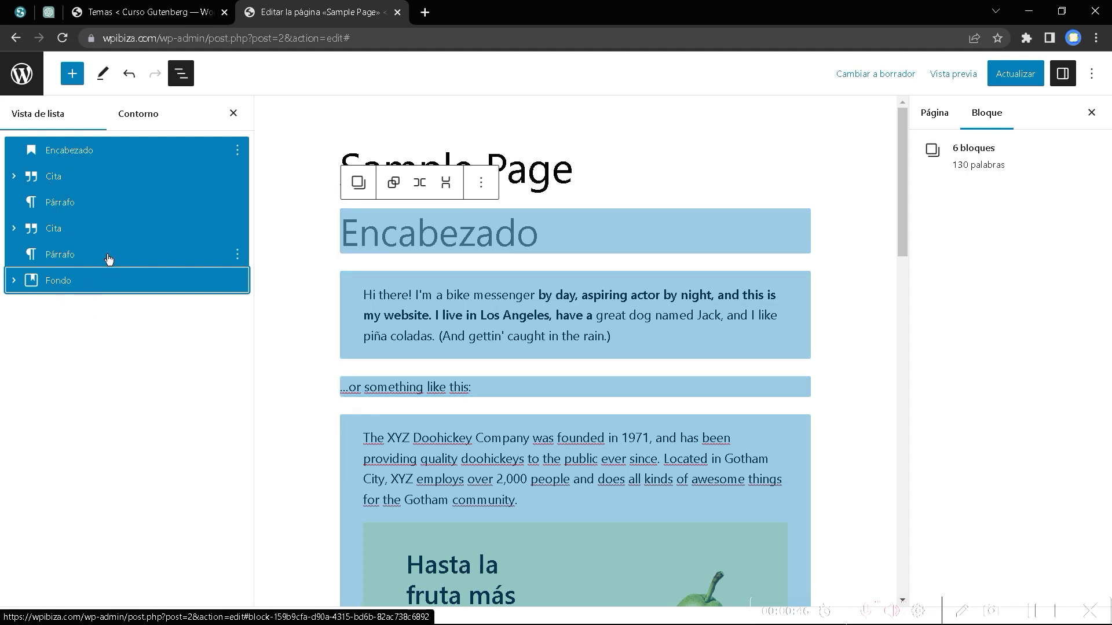
Delete the six selected blocks with Eliminar bloques, then try Eliminar Párrafo on the leftover paragraph.
click(238, 152)
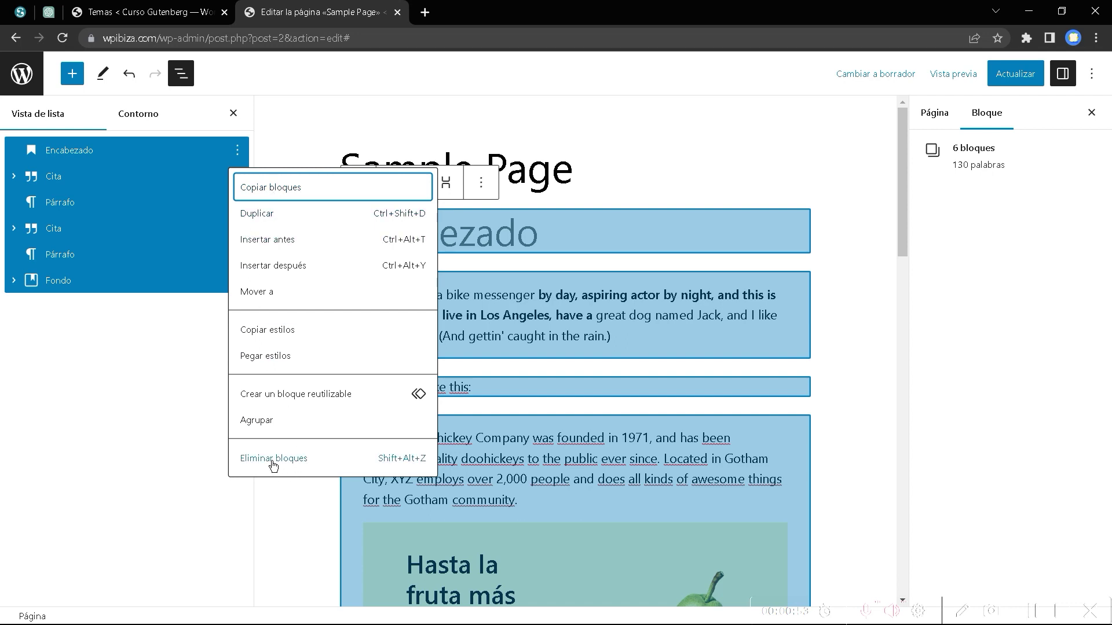
click(399, 466)
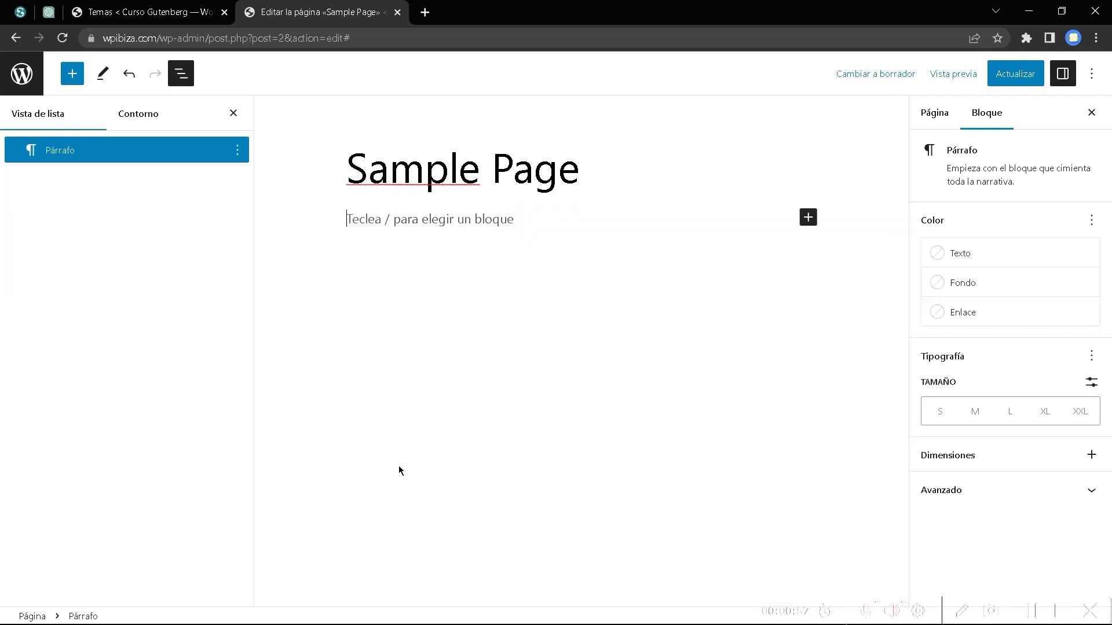
click(238, 150)
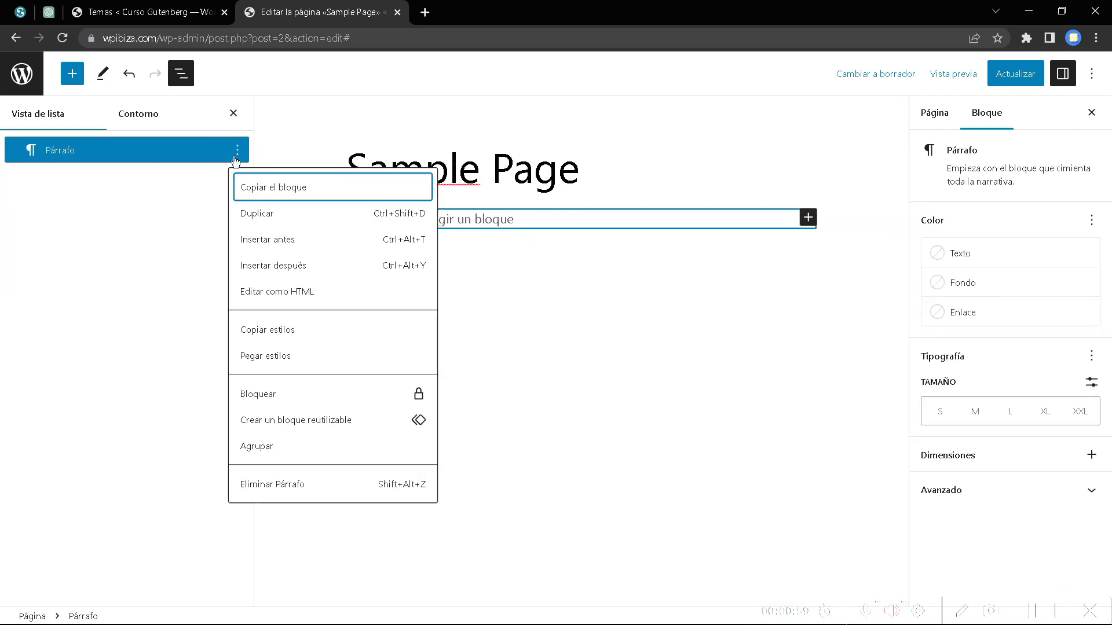
click(272, 487)
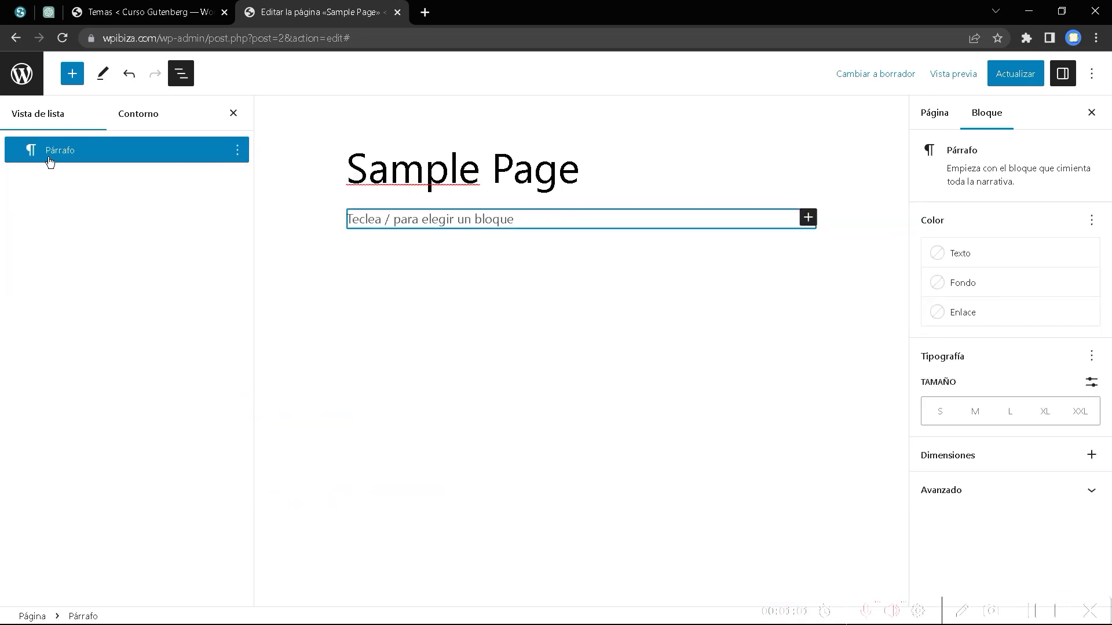
click(439, 285)
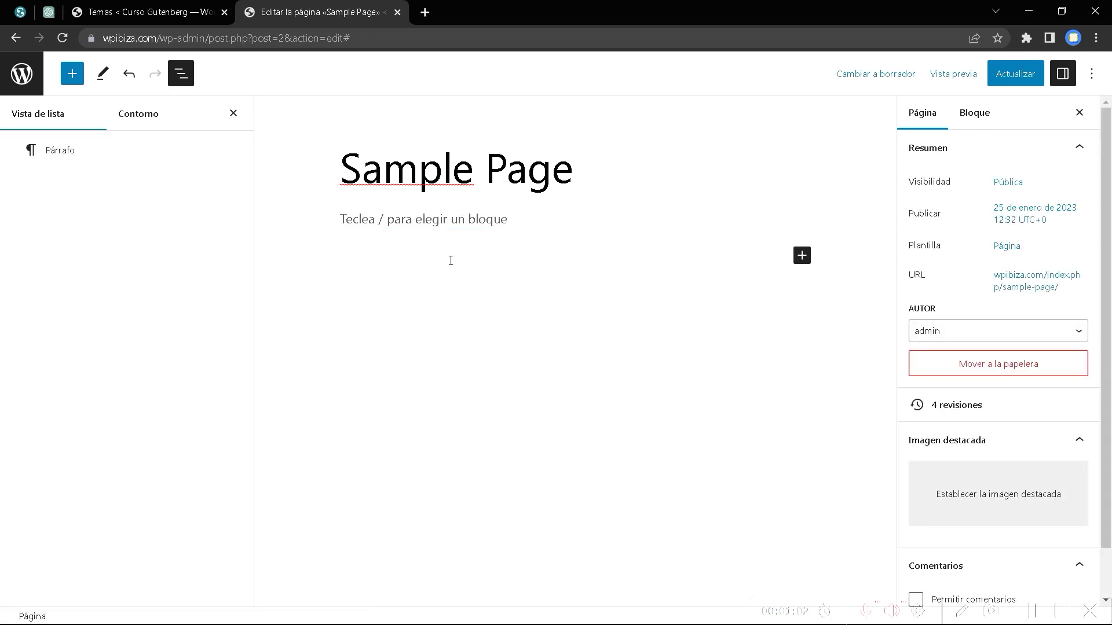
Select the empty paragraph and look at the Párrafo block in the block inserter.
click(414, 226)
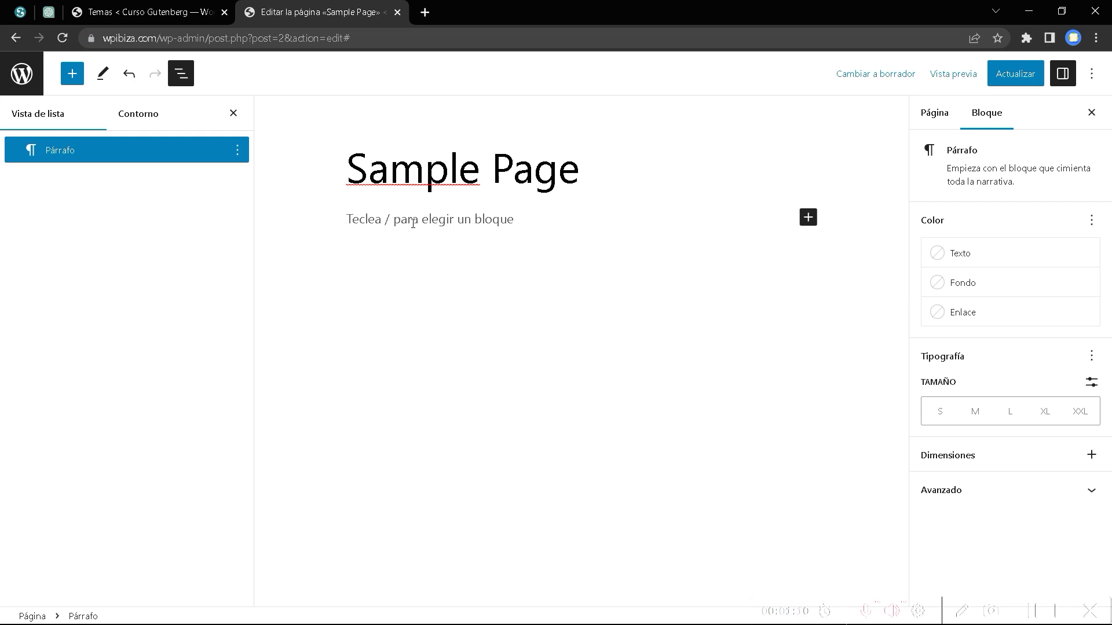
click(74, 77)
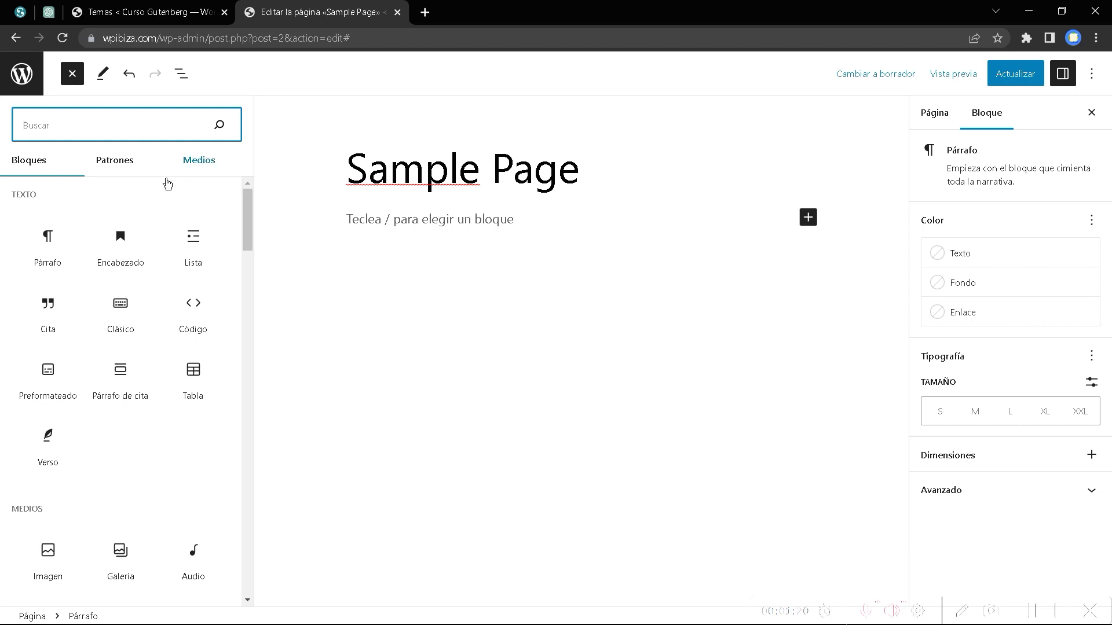
mouse_move(55, 258)
click(452, 221)
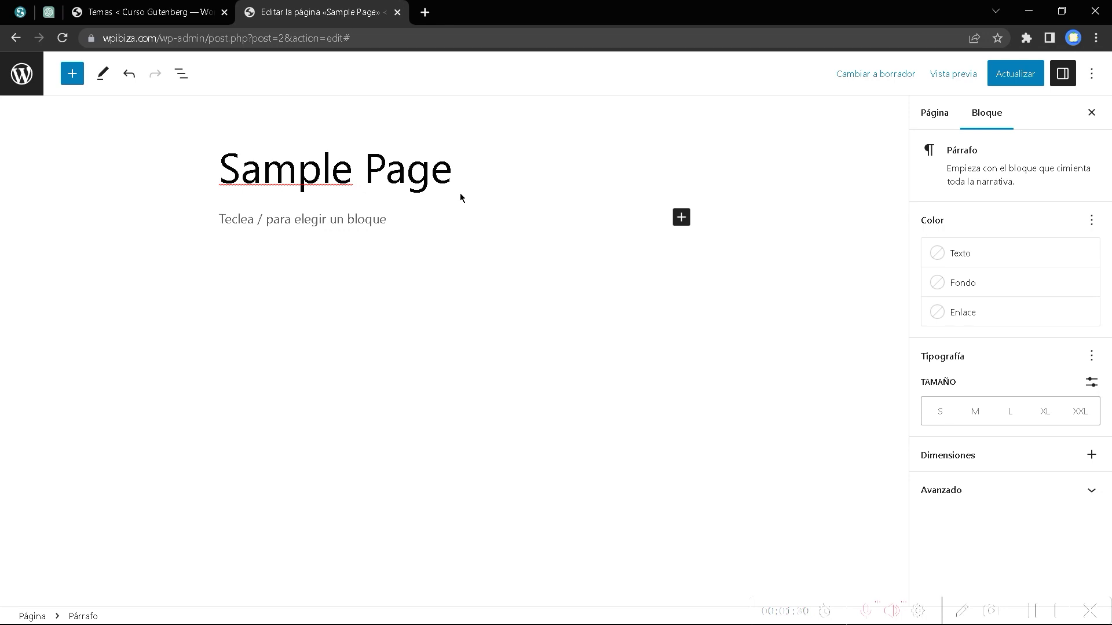
text(/)
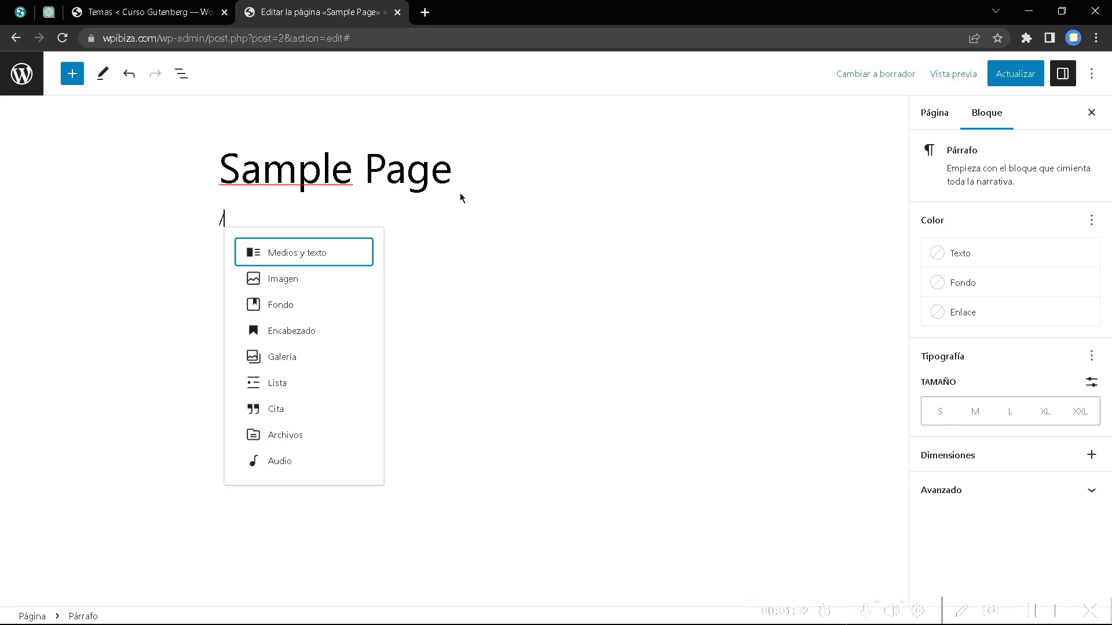
text(gdg)
key(BackSpace)
key(BackSpace)
key(BackSpace)
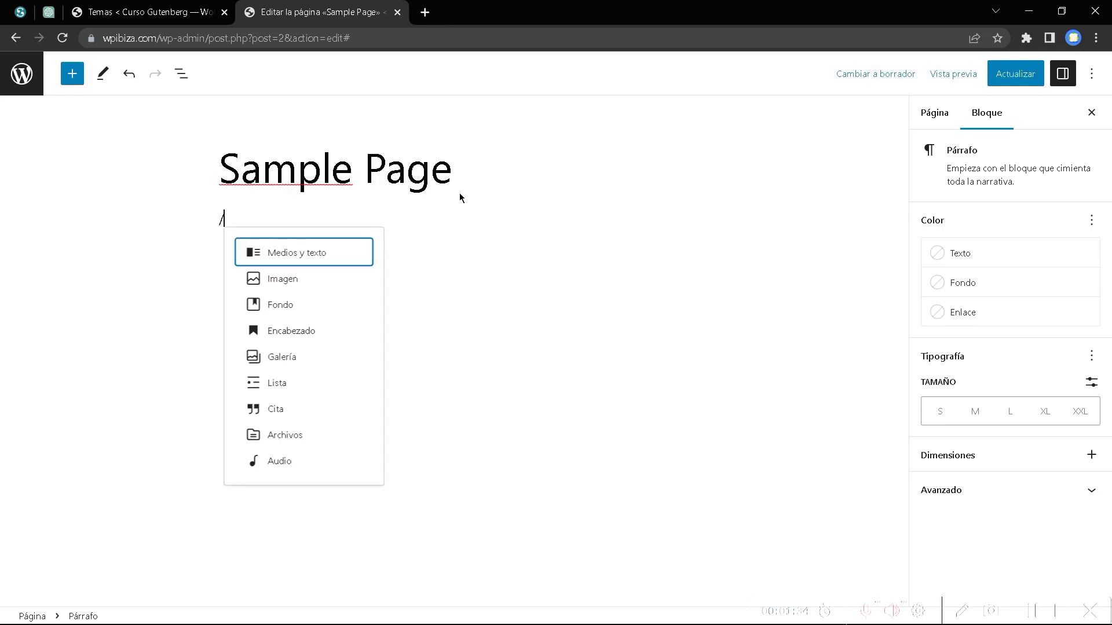
text(parr)
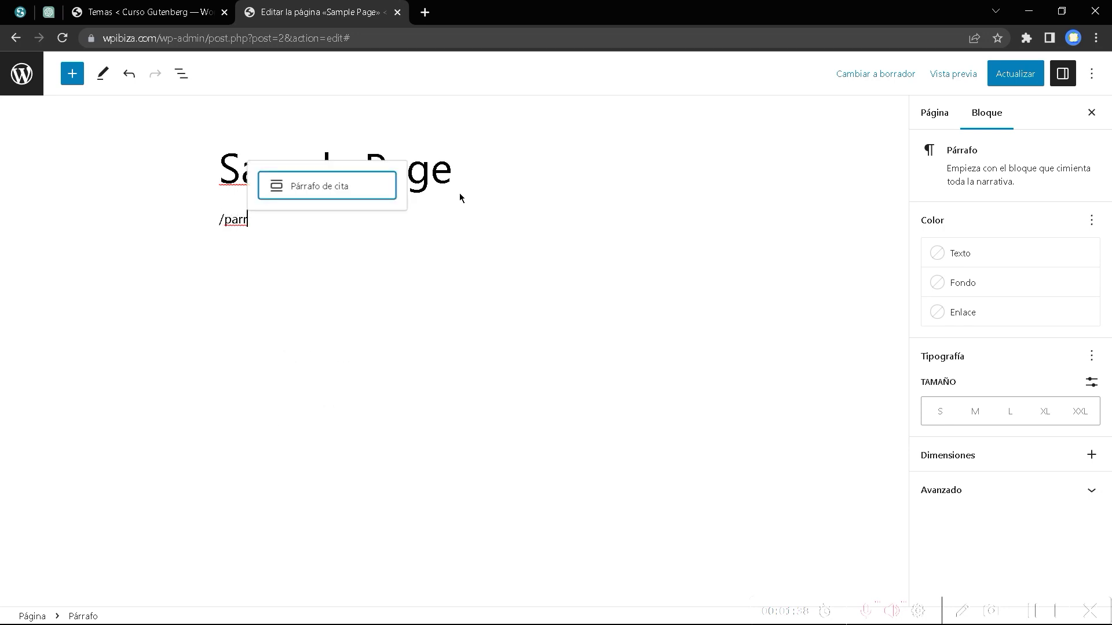
key(BackSpace)
key(BackSpace)
key(BackSpace)
key(BackSpace)
key(BackSpace)
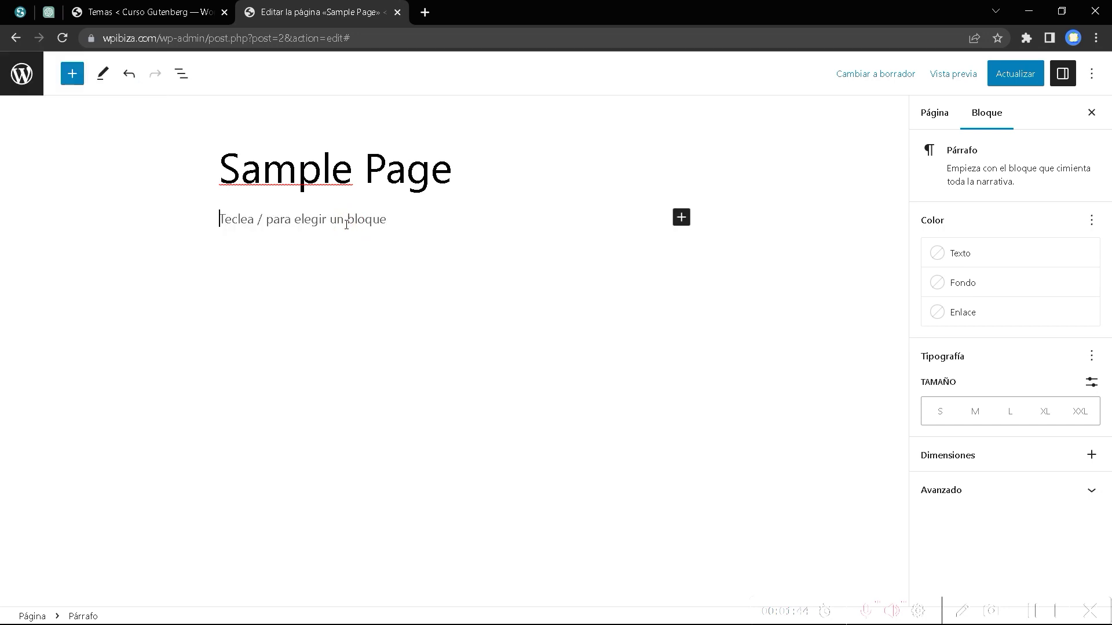
click(681, 217)
click(735, 335)
Write 'Esto es un bloque de parrafo' and correct 'parrafo' to 'párrafo' from the spelling suggestions.
text(E)
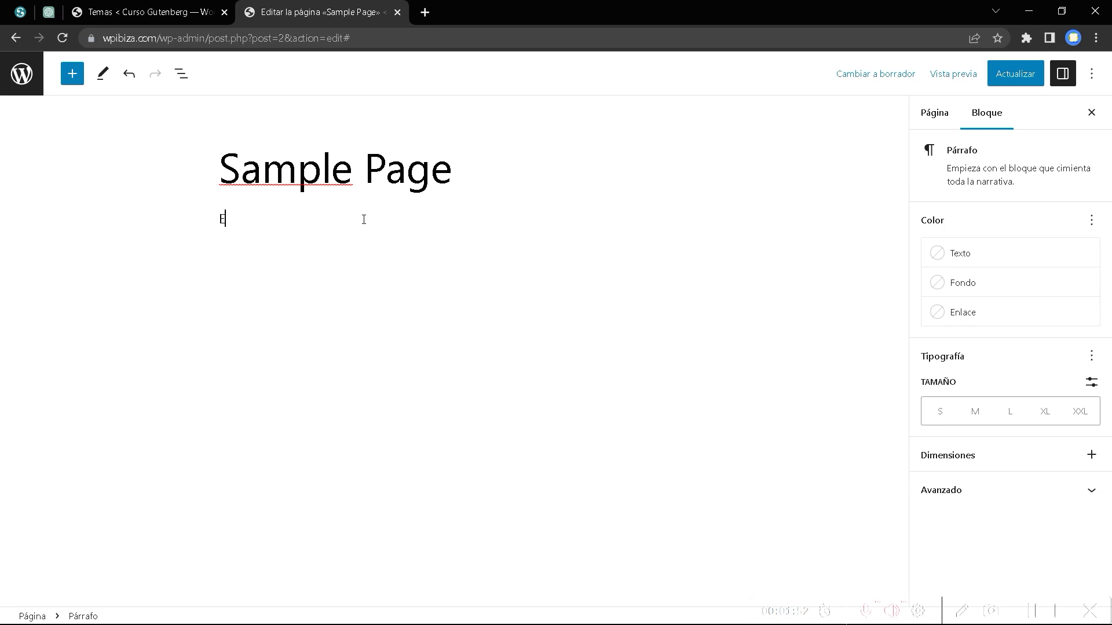
text(sto es un bloque de parrafo)
click(349, 222)
right_click(350, 222)
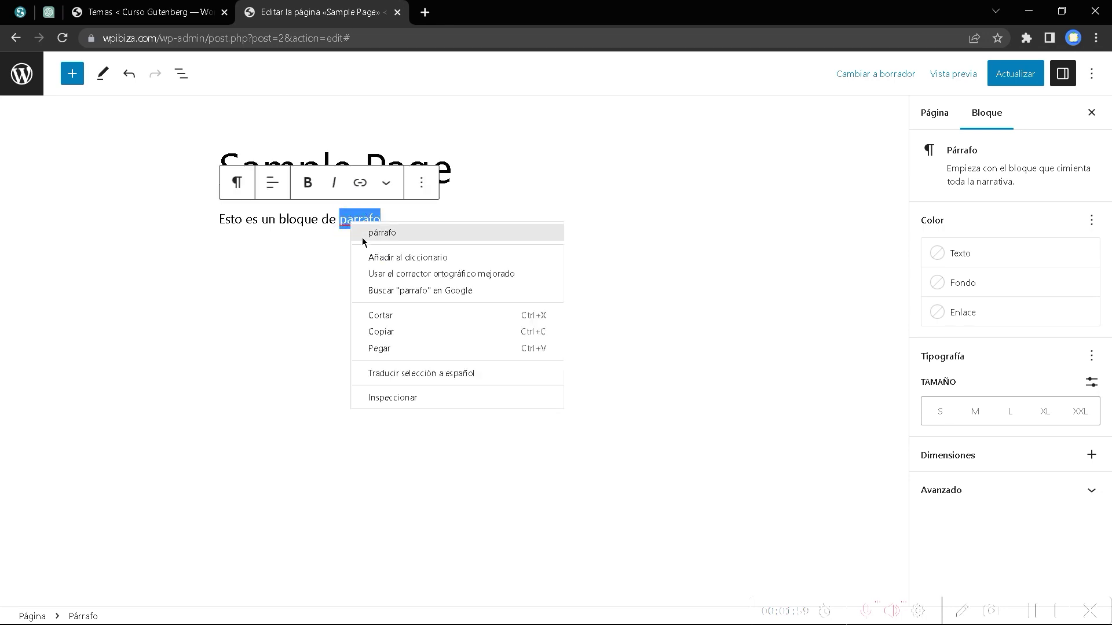
click(379, 235)
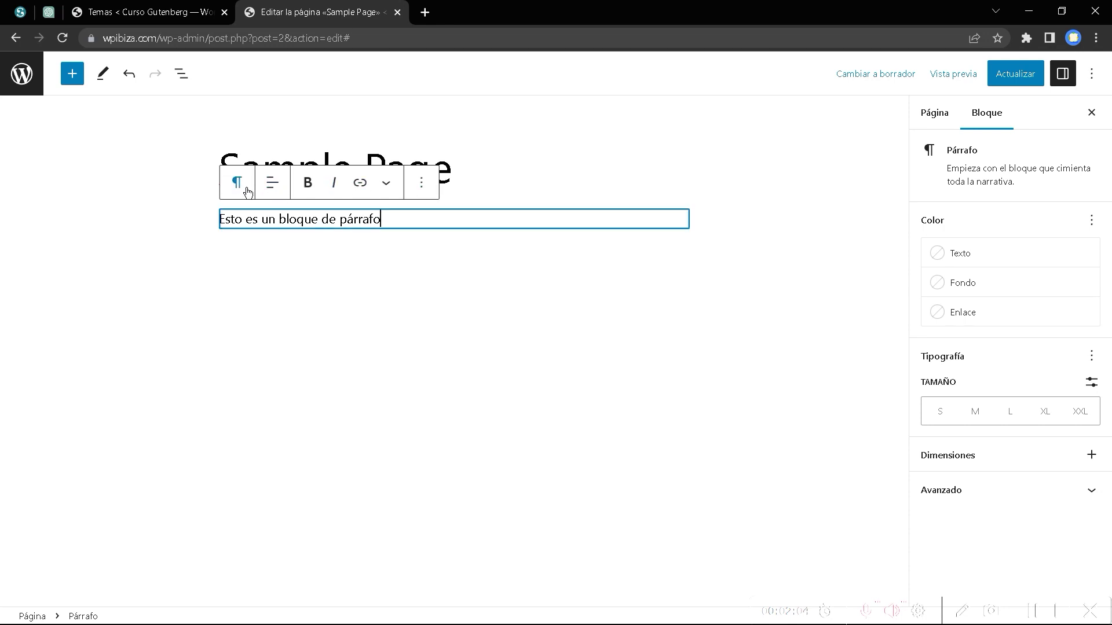
Look through the paragraph's text alignment and extra formatting options.
click(274, 190)
click(274, 190)
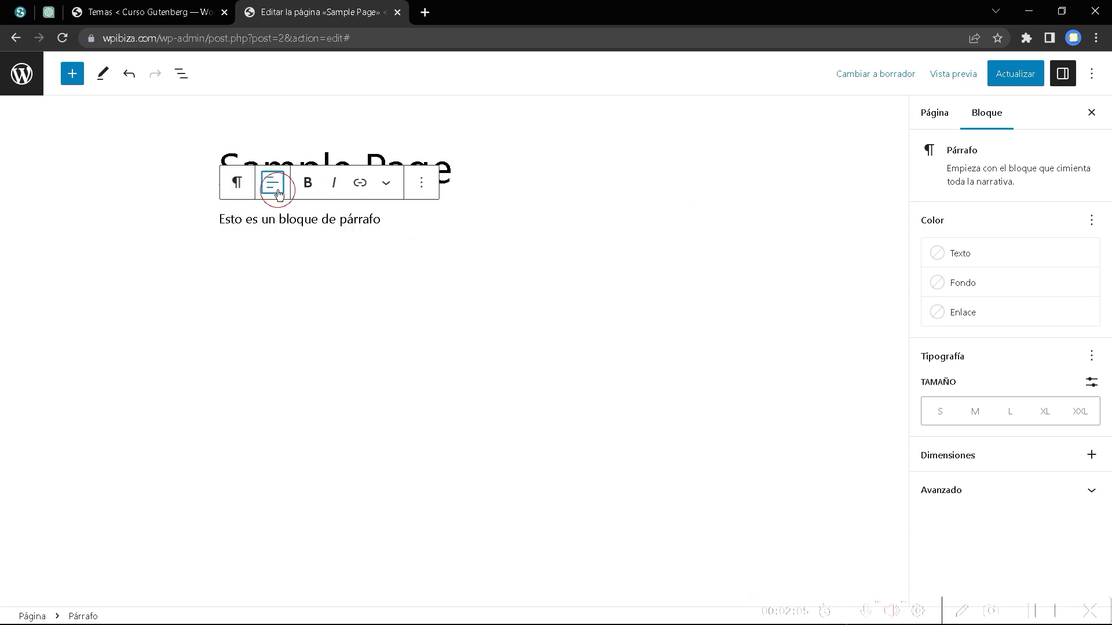
click(386, 184)
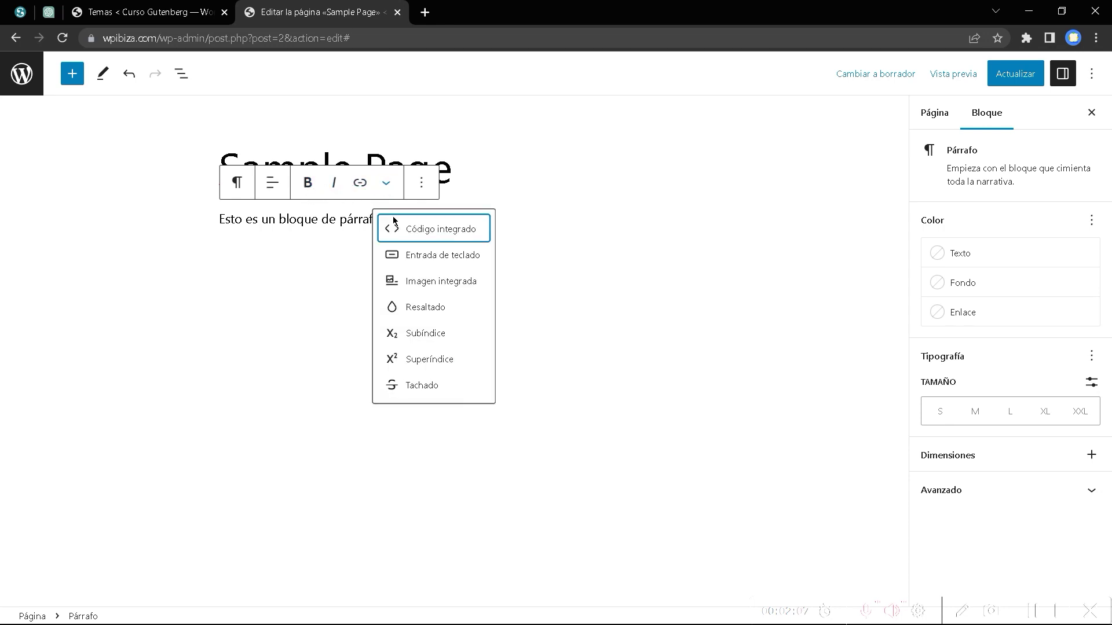
click(727, 276)
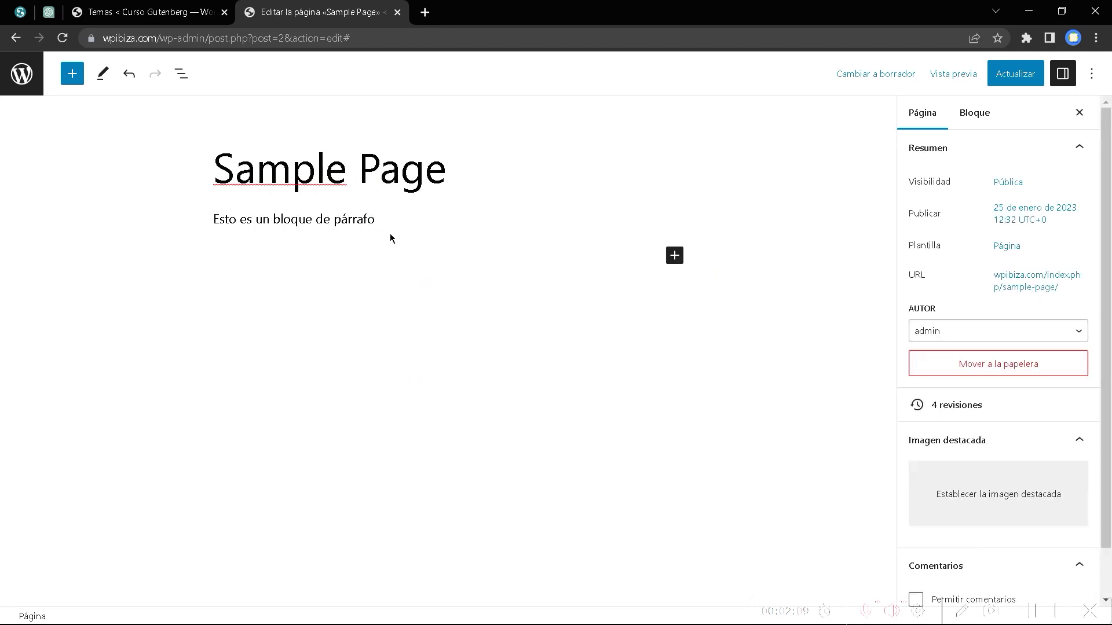
Reselect the paragraph and highlight its whole text 'Esto es un bloque de párrafo'.
click(352, 222)
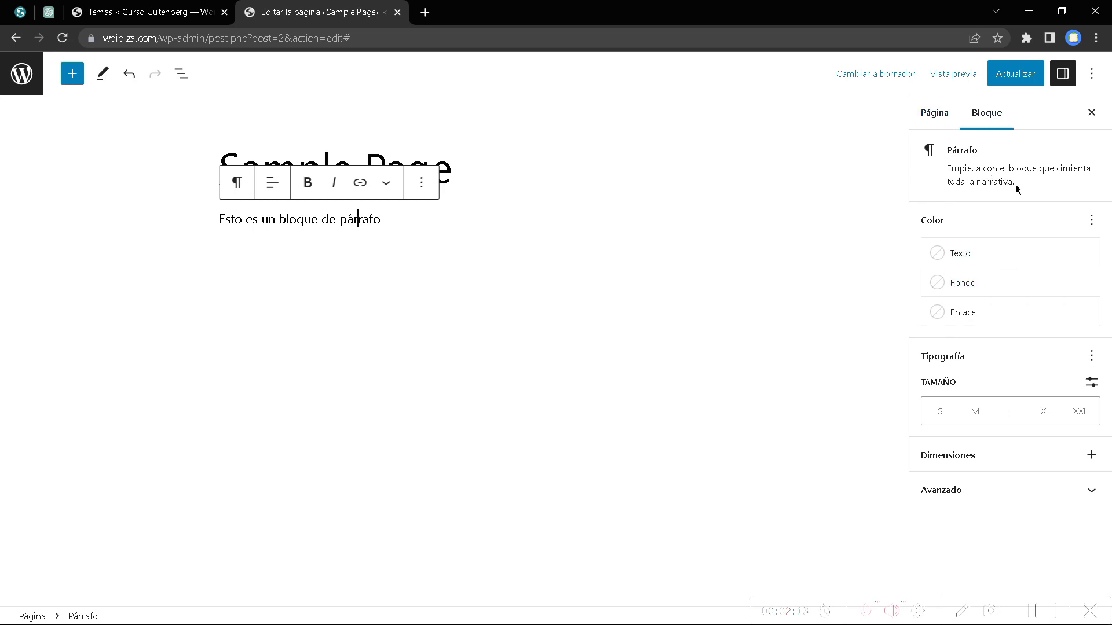
drag(1016, 186, 939, 151)
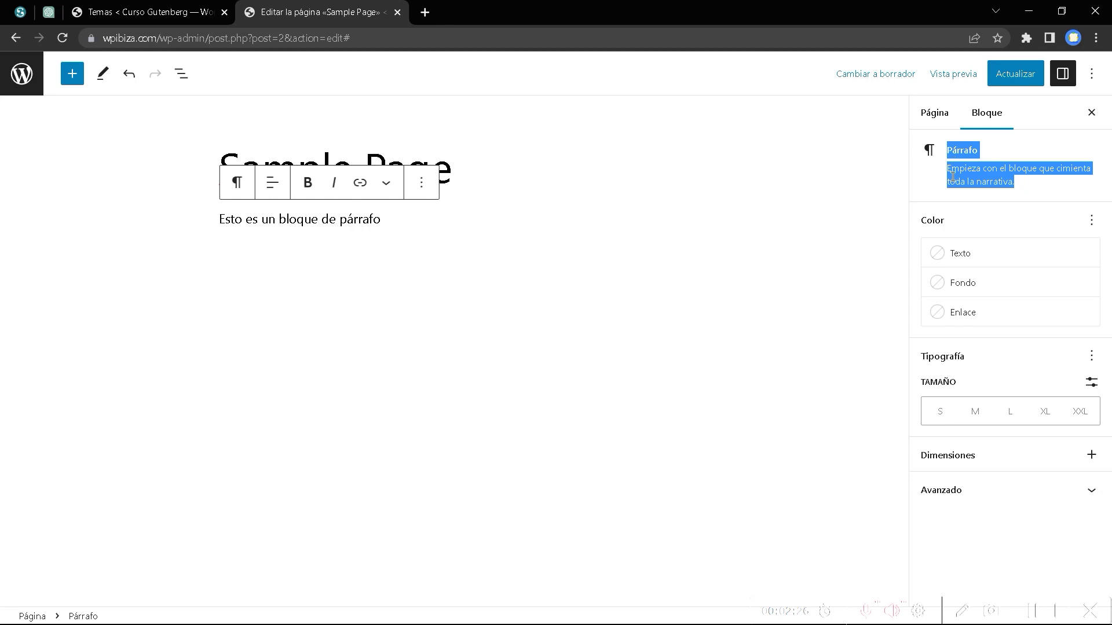
click(944, 177)
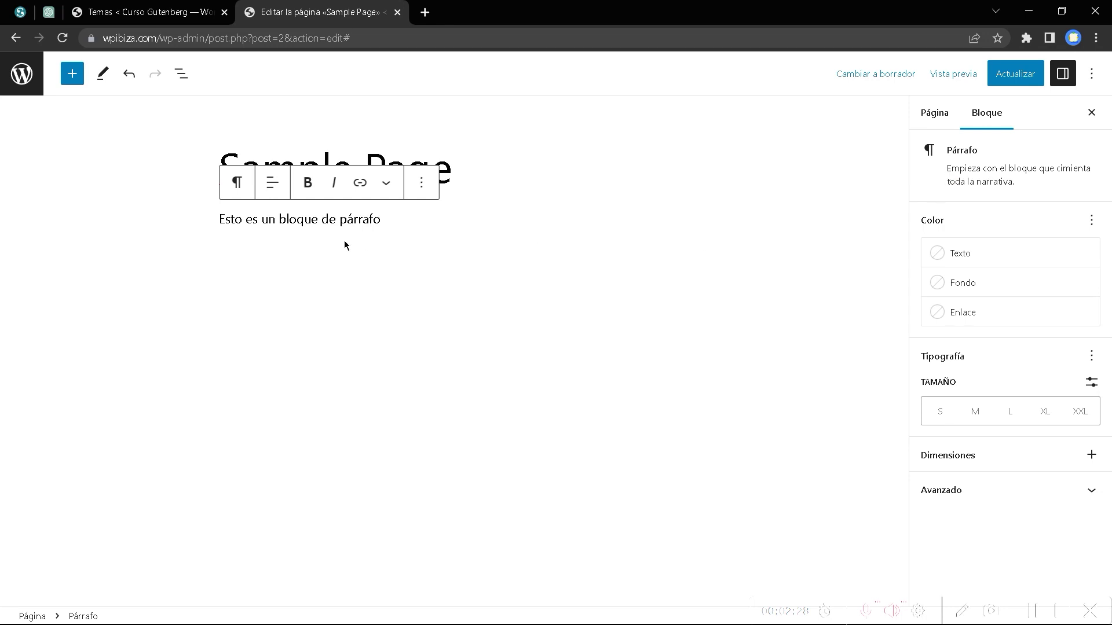
drag(388, 220, 129, 209)
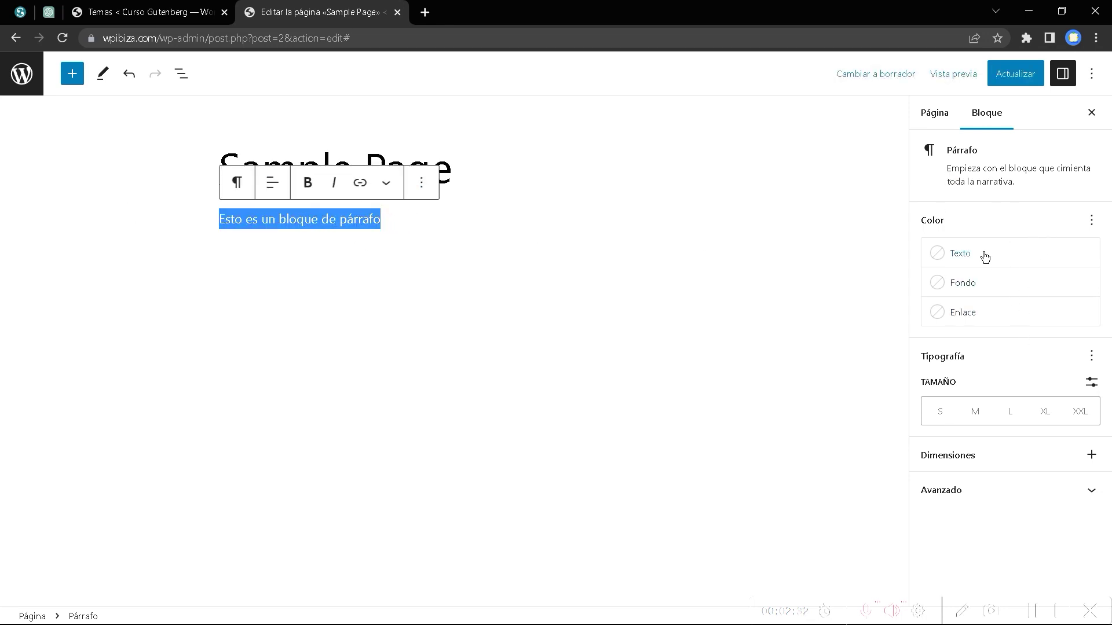
Give the paragraph light green Principal text on a dark green Secundario background.
click(939, 261)
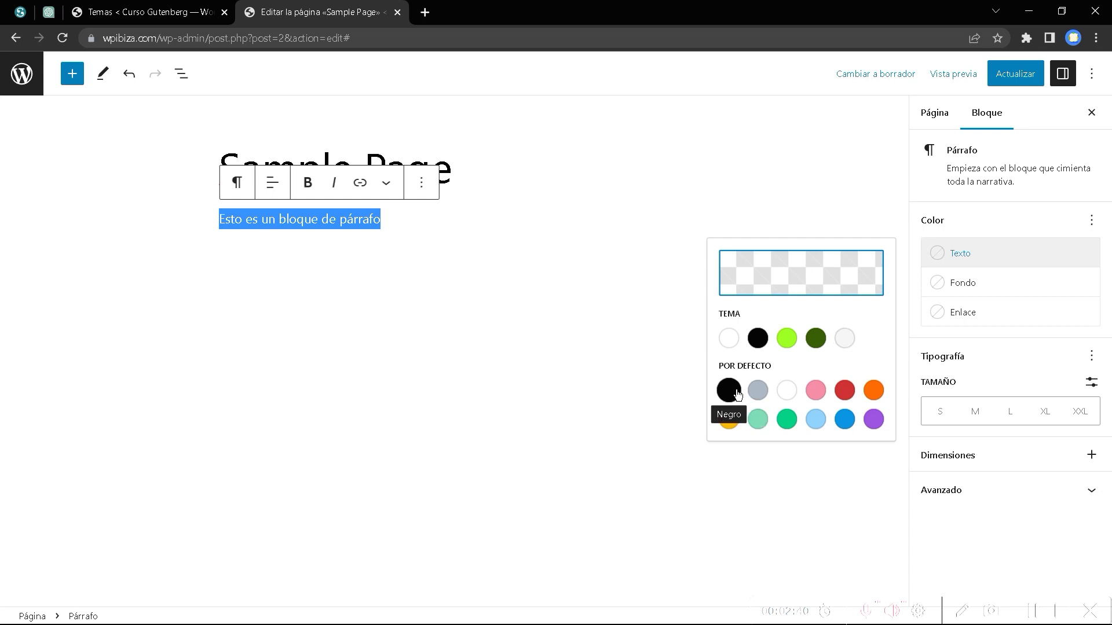
click(816, 346)
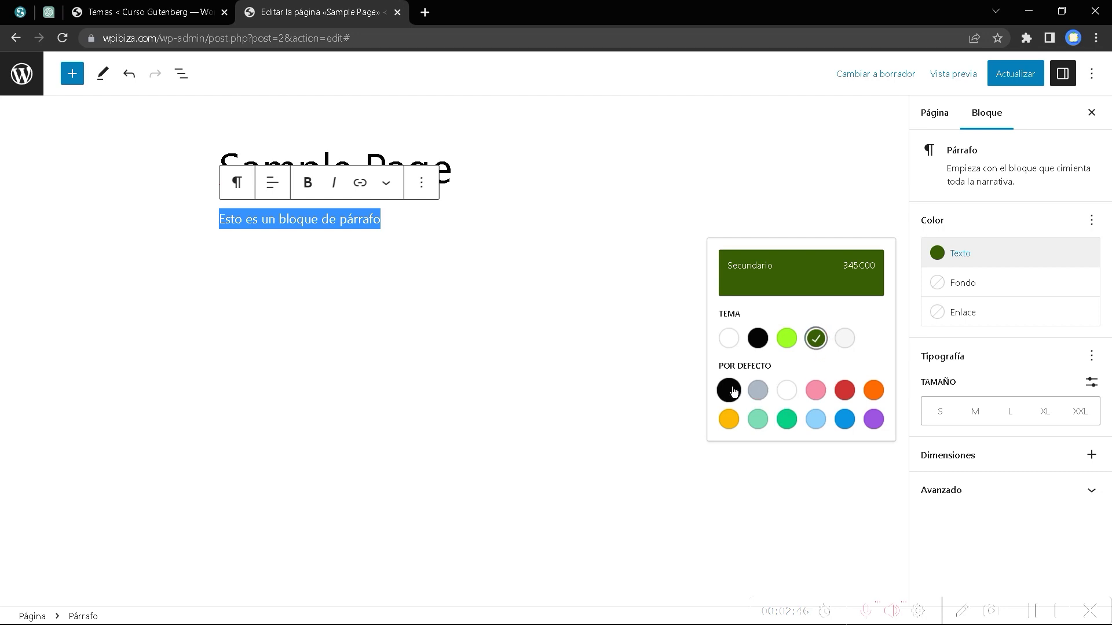
click(985, 228)
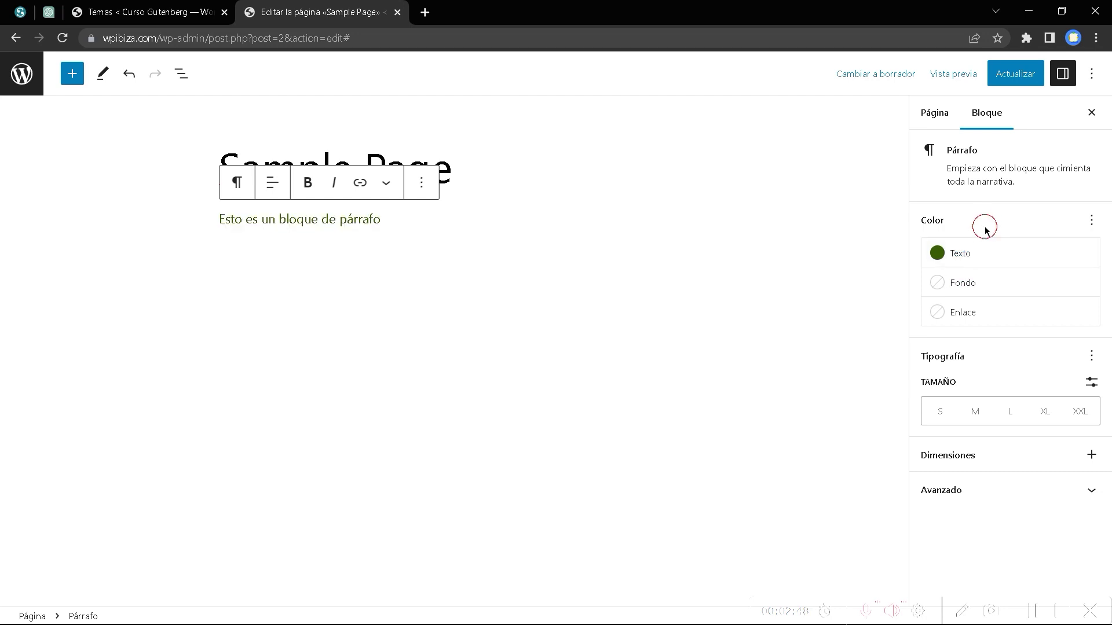
click(193, 224)
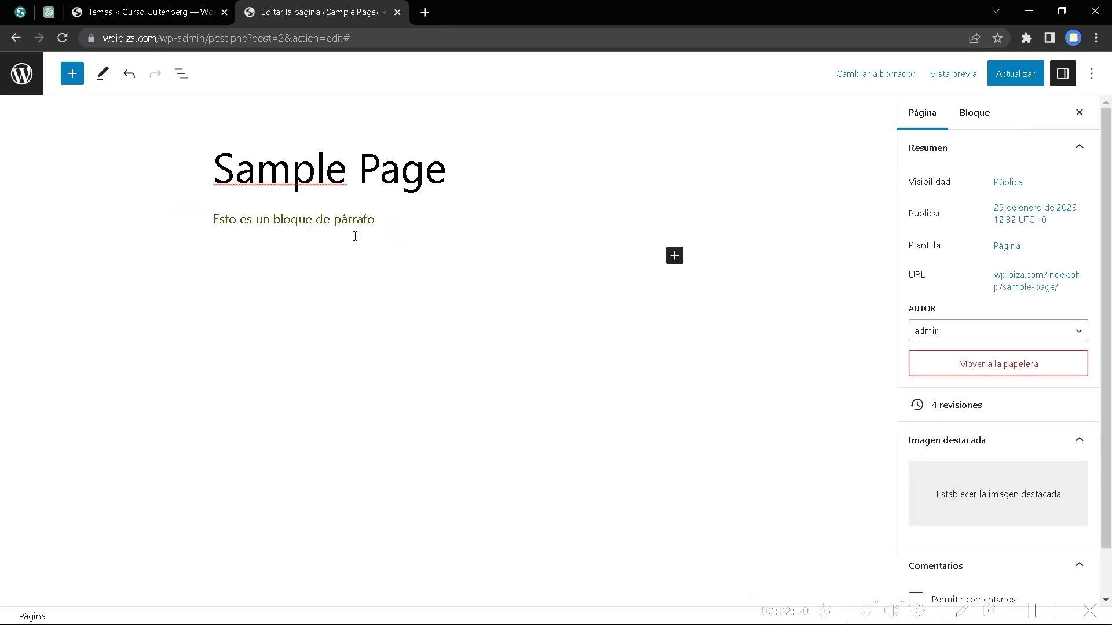
drag(370, 222, 220, 225)
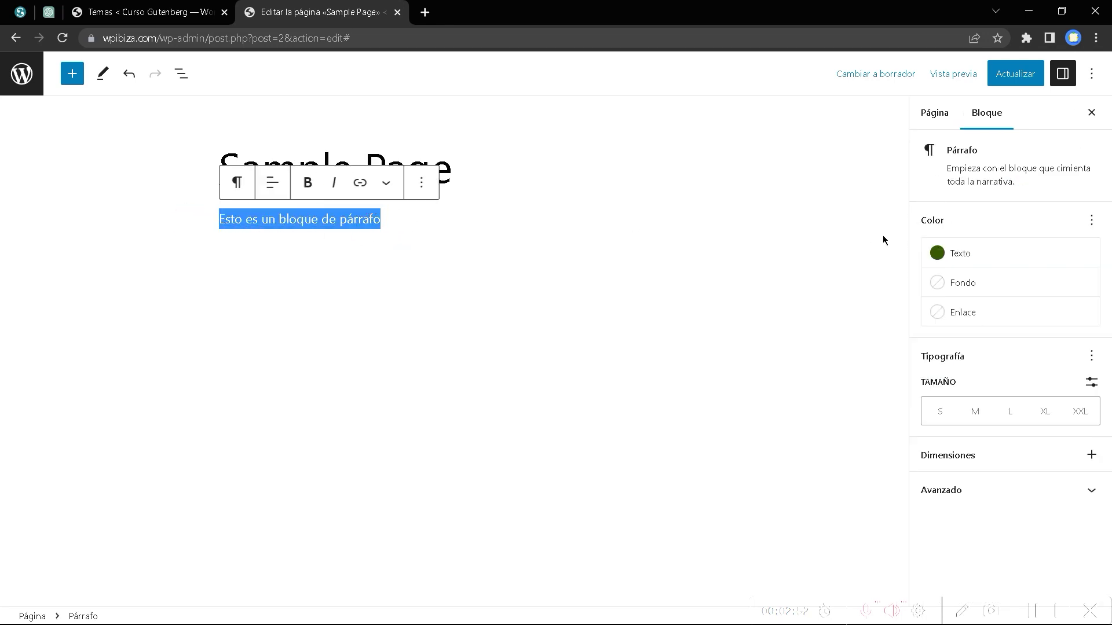
click(942, 257)
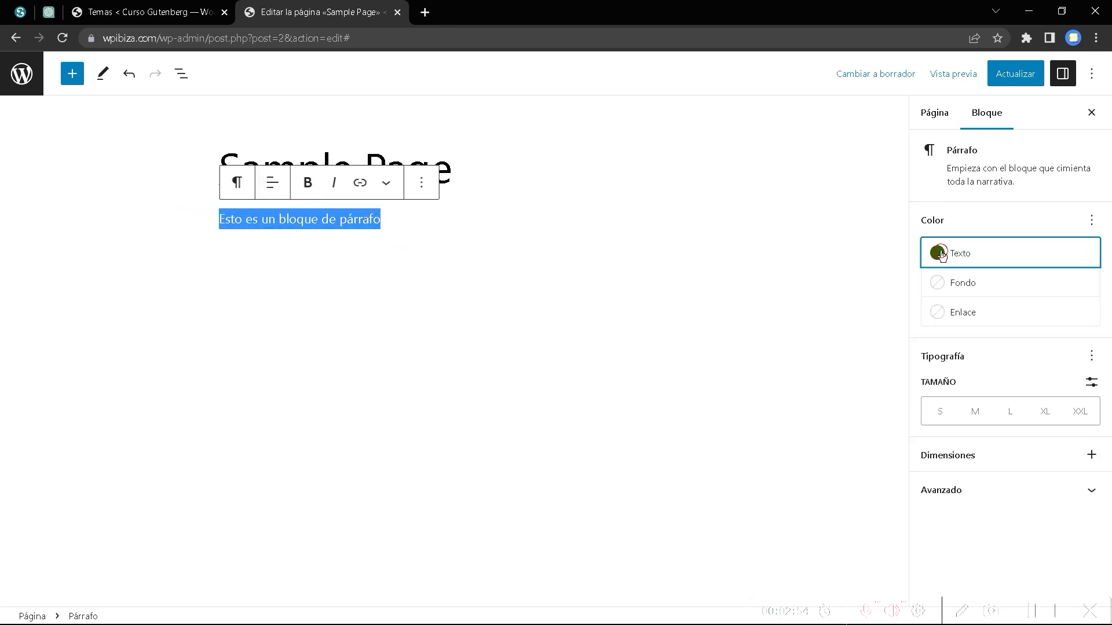
click(788, 342)
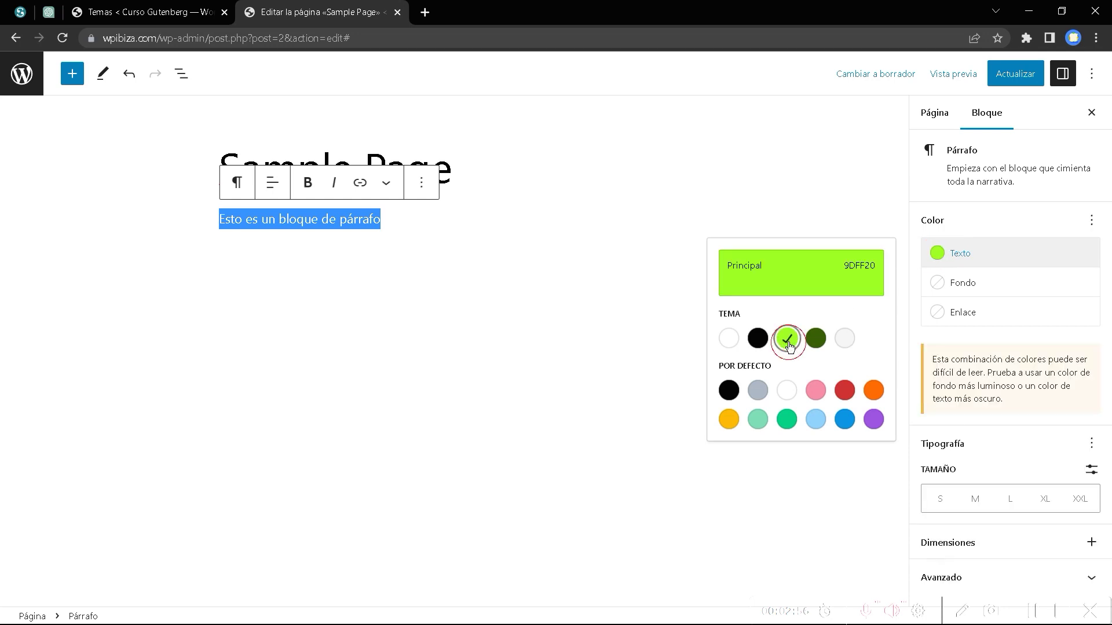
click(938, 288)
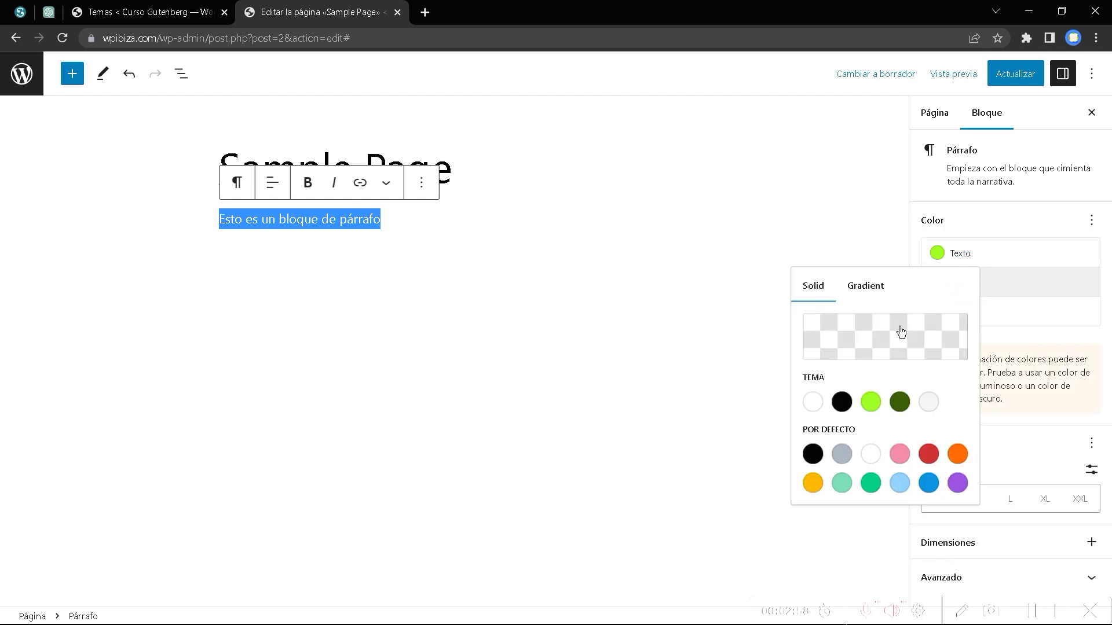
click(904, 403)
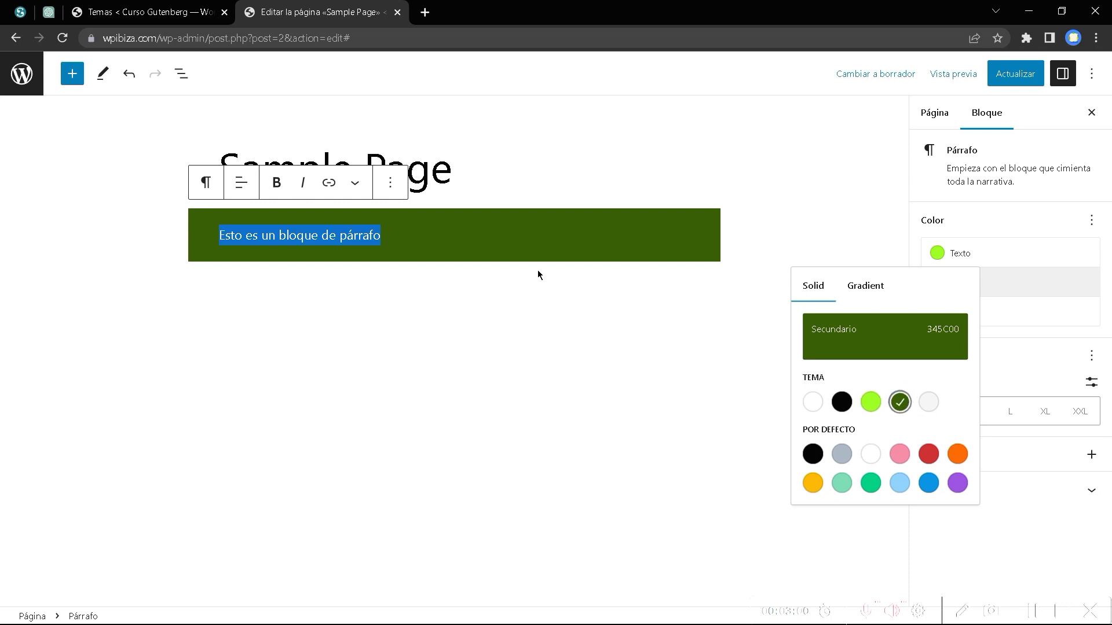
click(352, 303)
Select the word 'párrafo' and start adding a link to it.
click(347, 237)
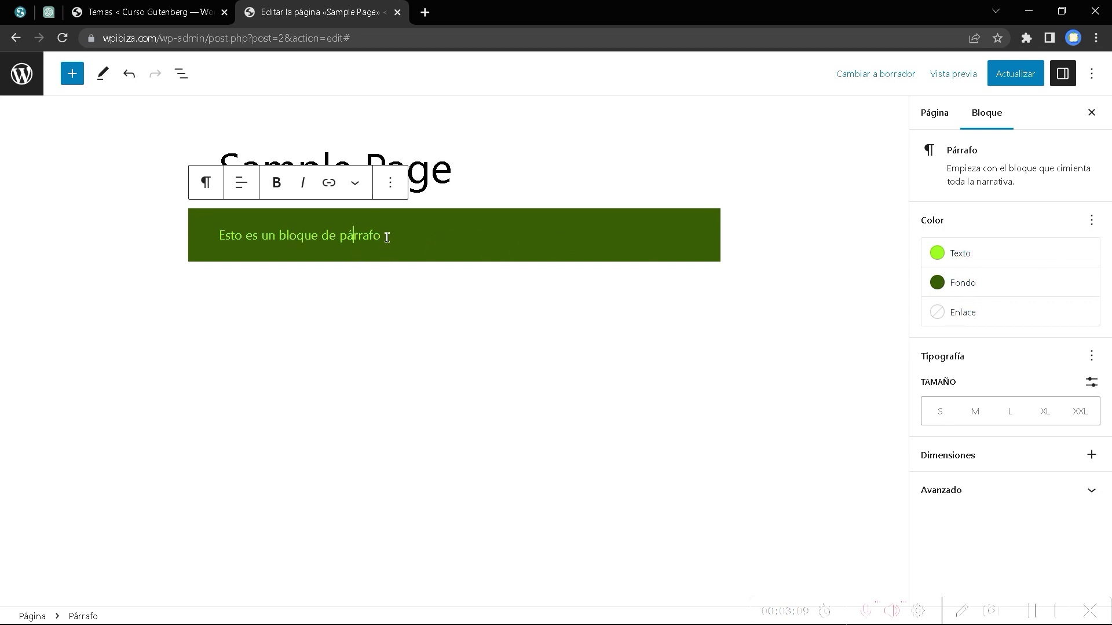
drag(384, 237, 338, 237)
click(329, 184)
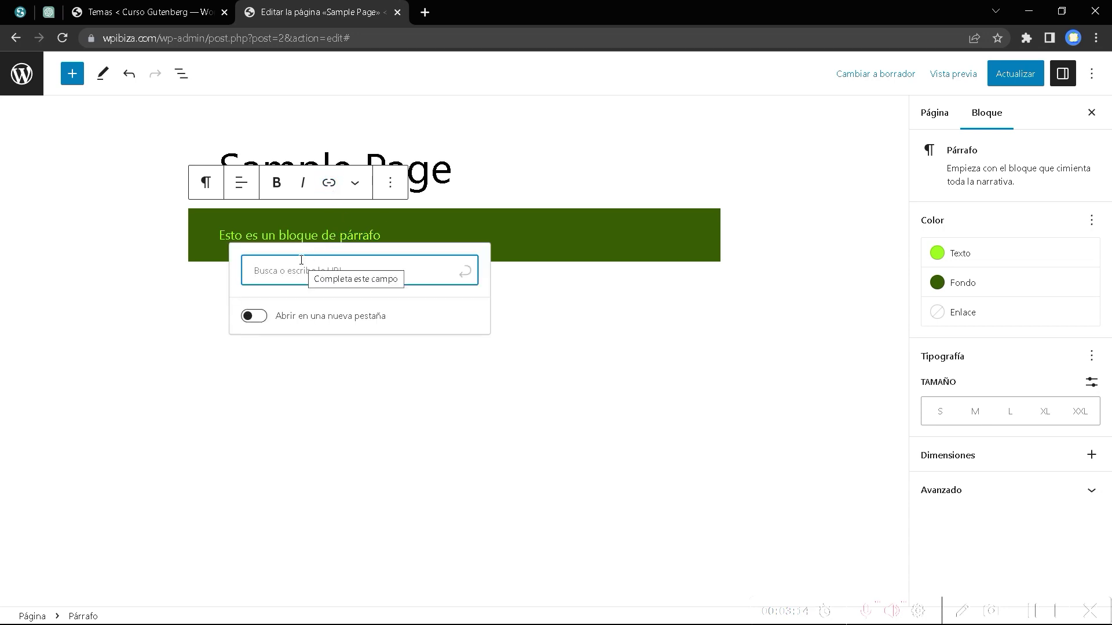
Paste the link address and set the link to open in a new tab.
click(1043, 612)
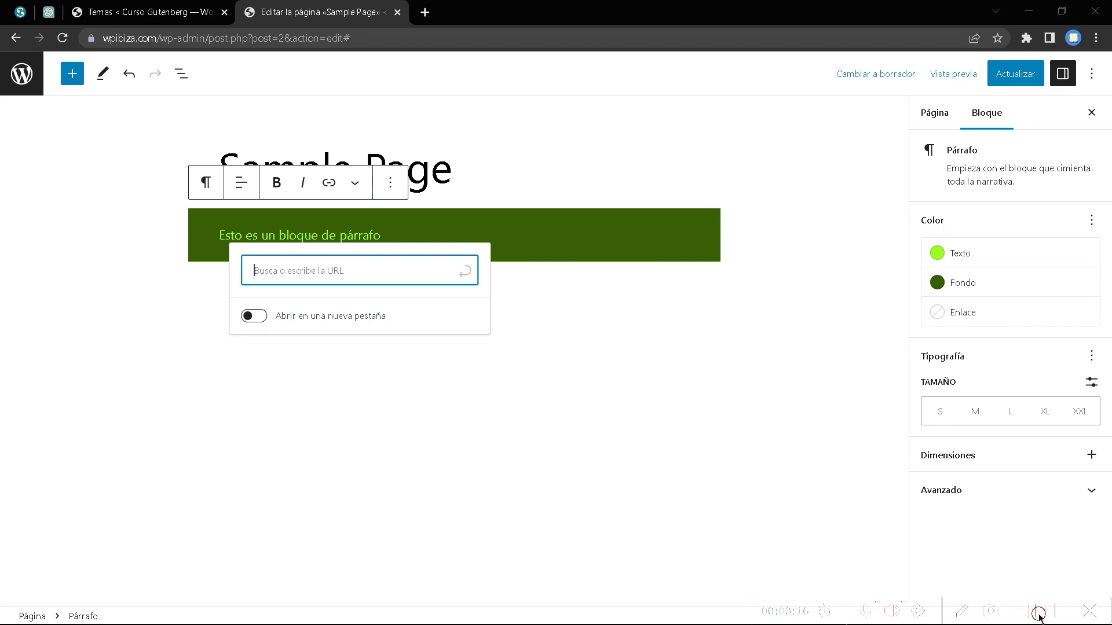
click(326, 275)
text(https://sered.net/)
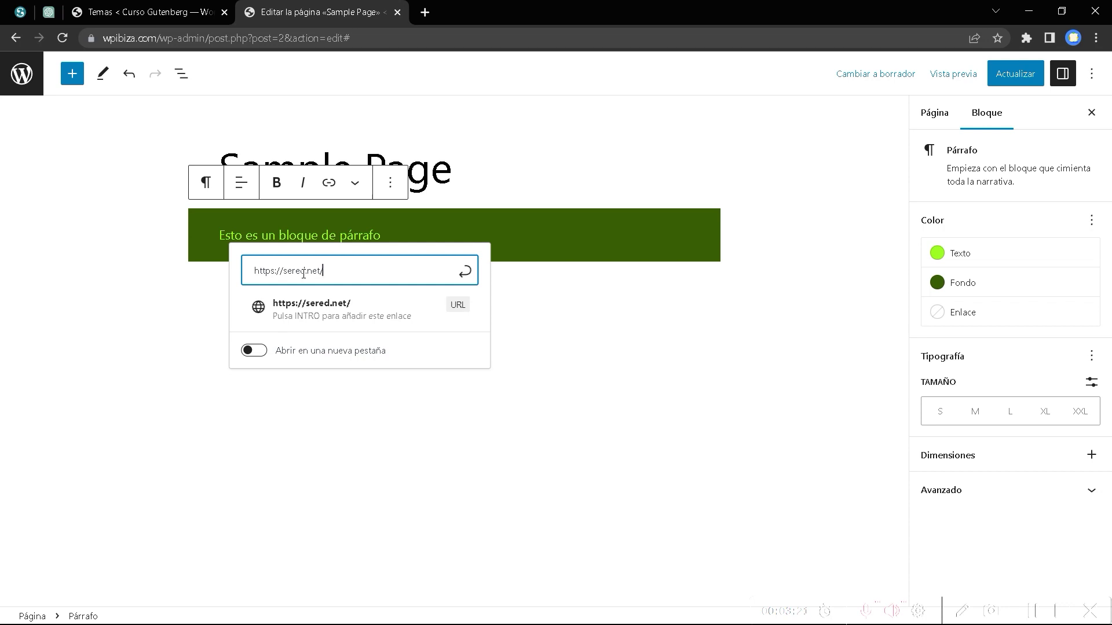
click(250, 351)
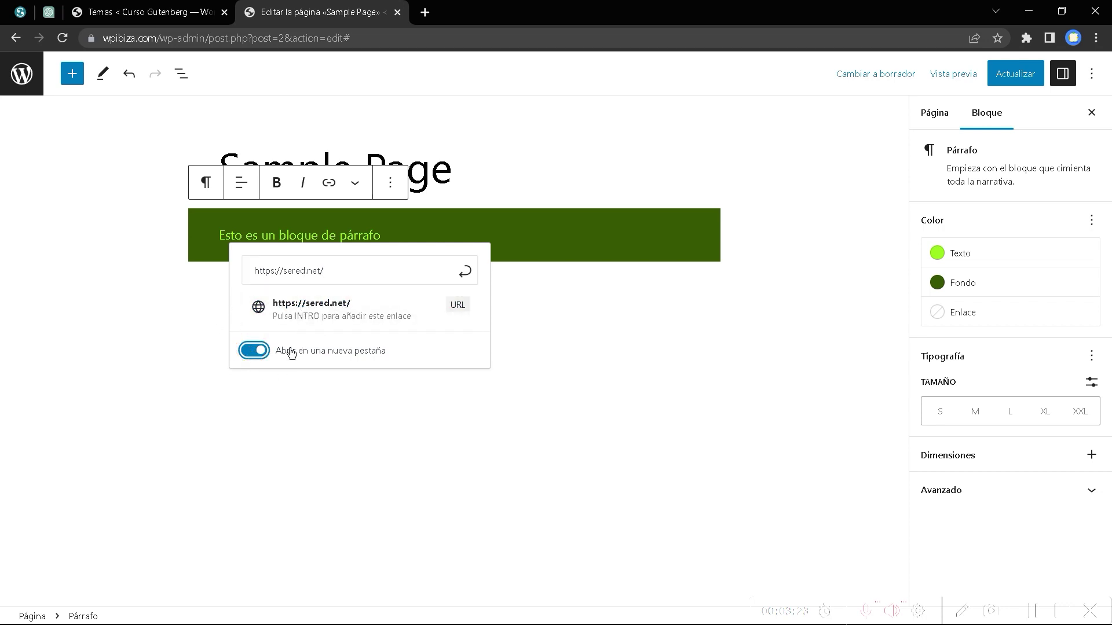
click(562, 330)
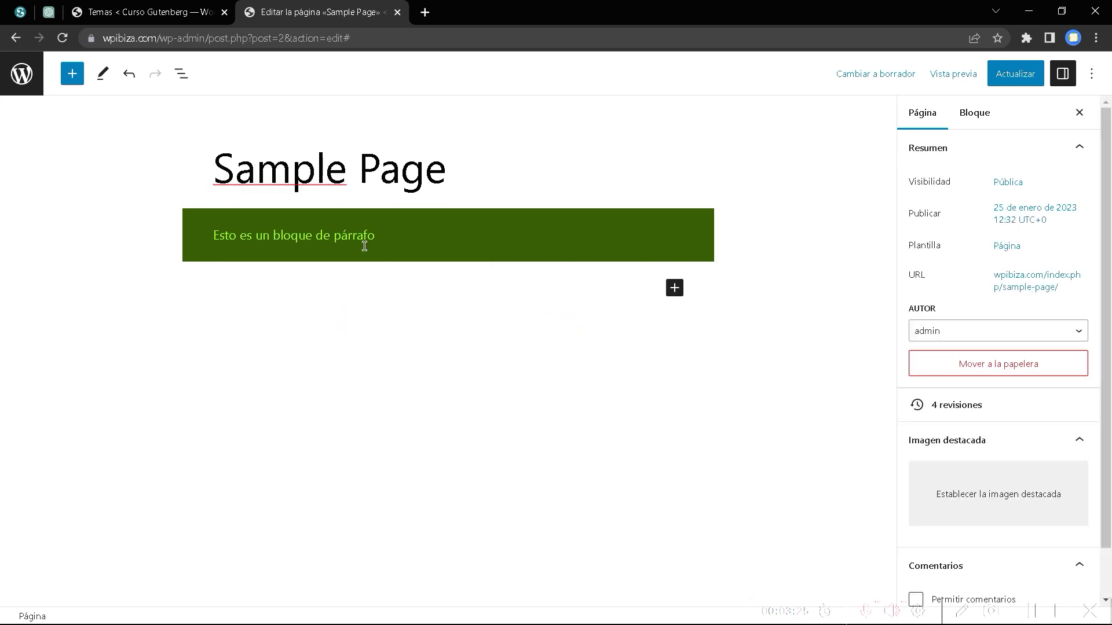
Set the paragraph's link colour to white.
drag(394, 238, 344, 234)
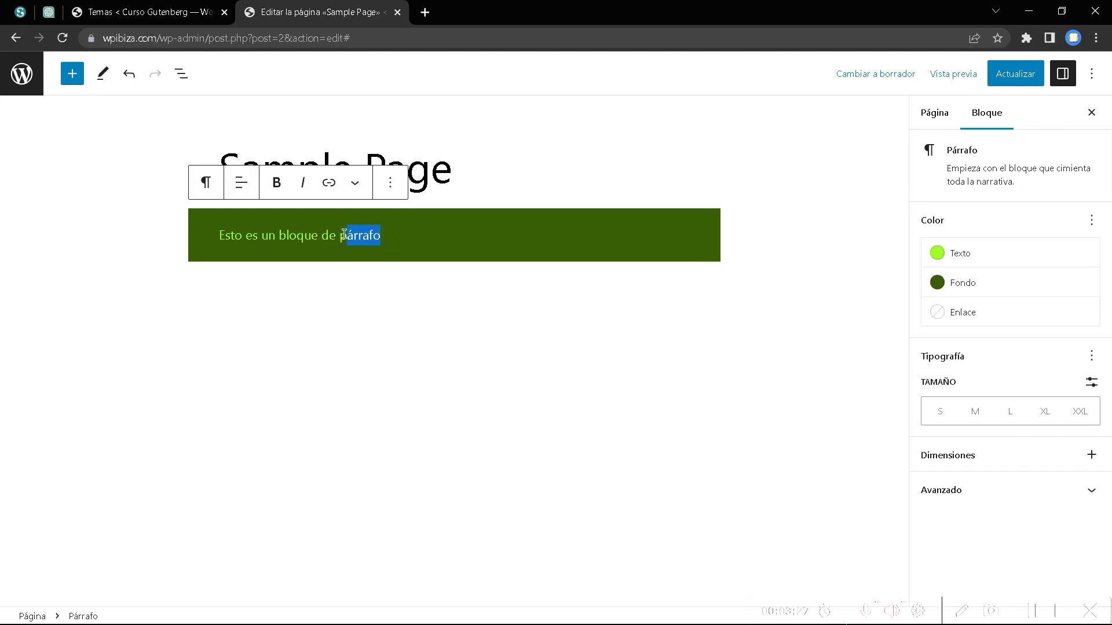
click(936, 316)
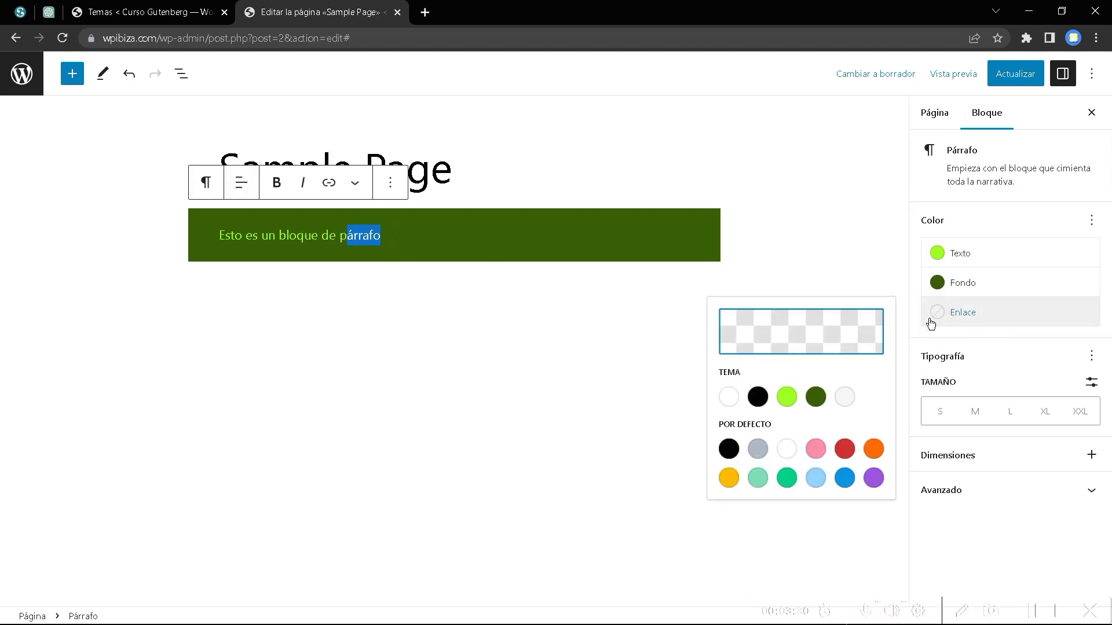
click(791, 457)
click(311, 315)
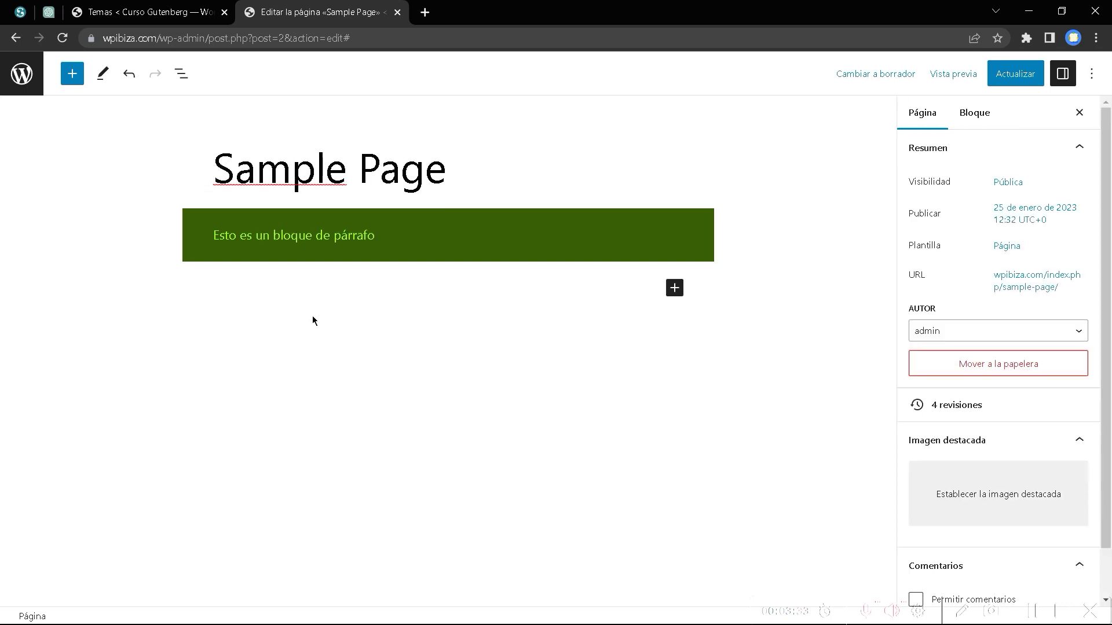
click(356, 239)
drag(399, 235, 340, 239)
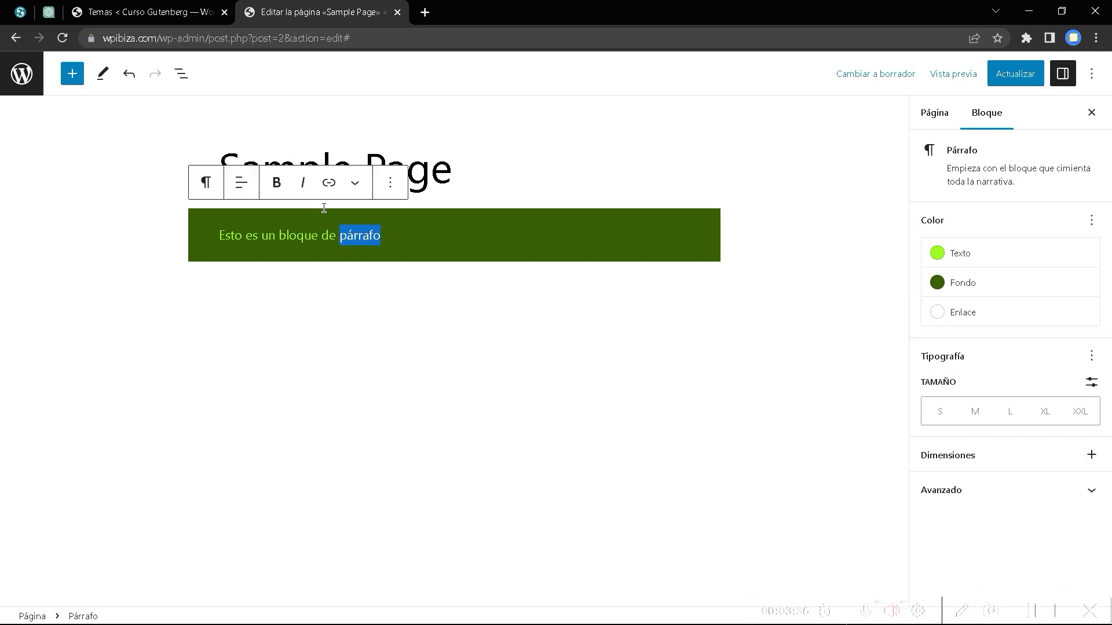
click(329, 182)
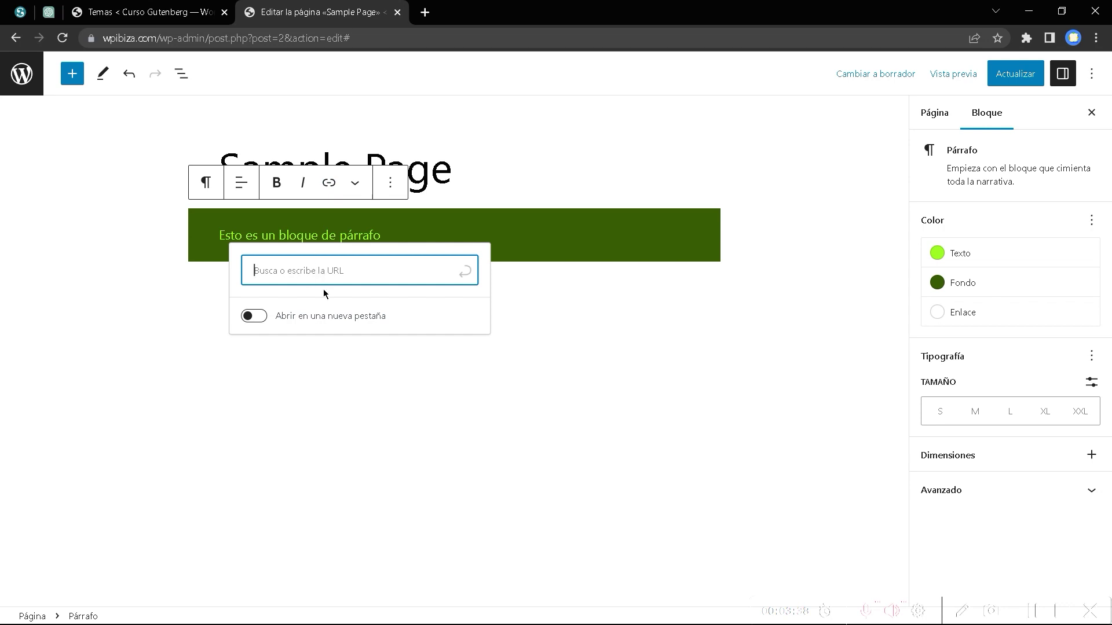
text(https://sered.net/)
click(255, 351)
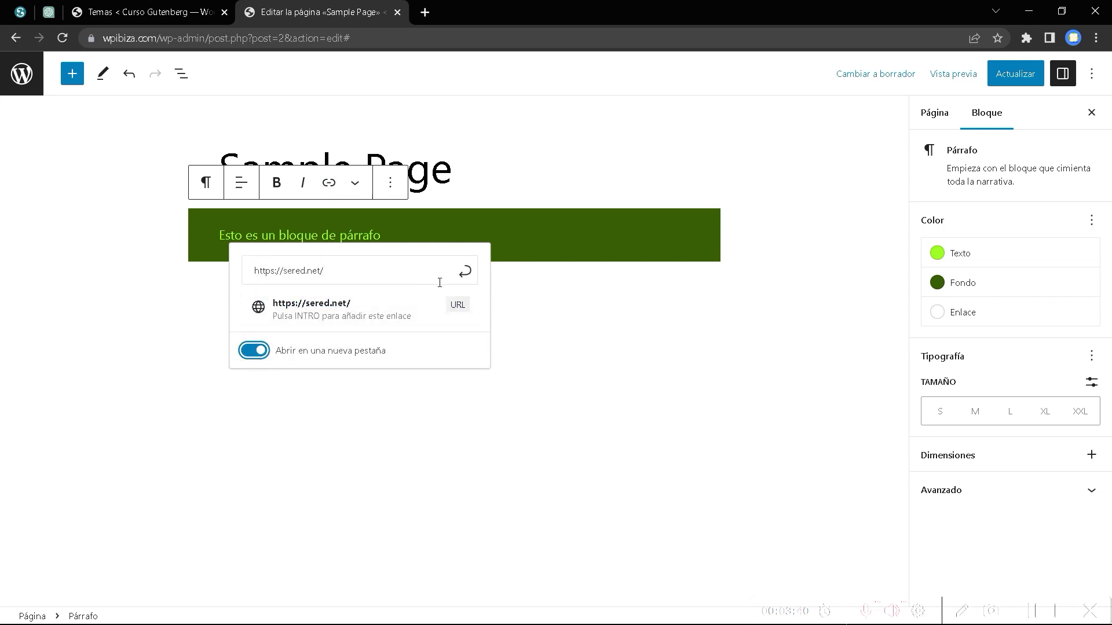
click(464, 272)
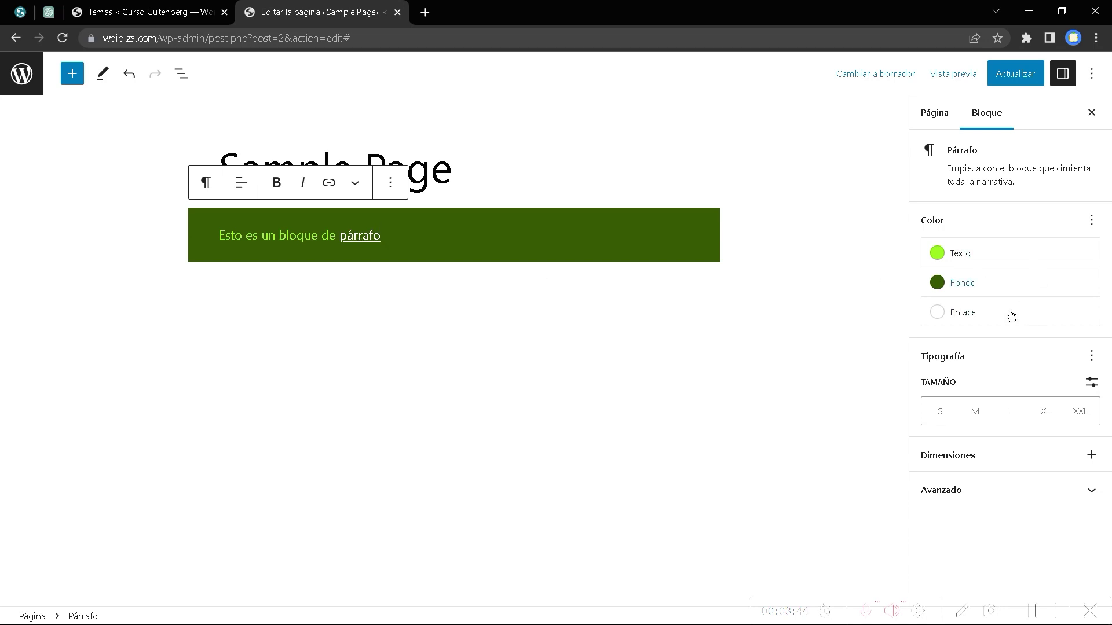
click(1092, 222)
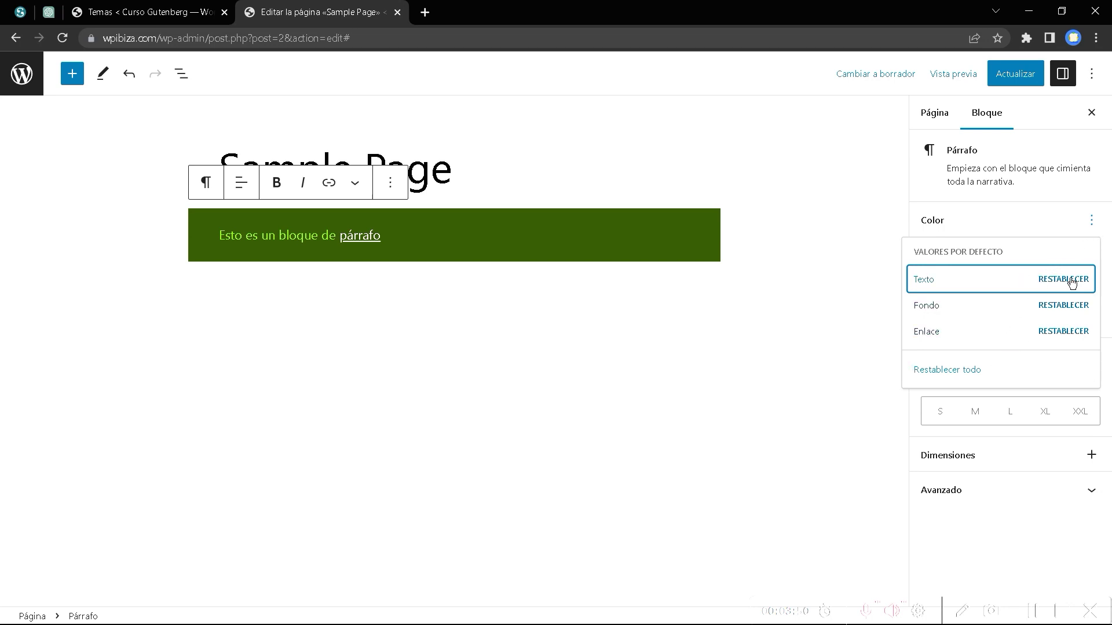
click(1033, 216)
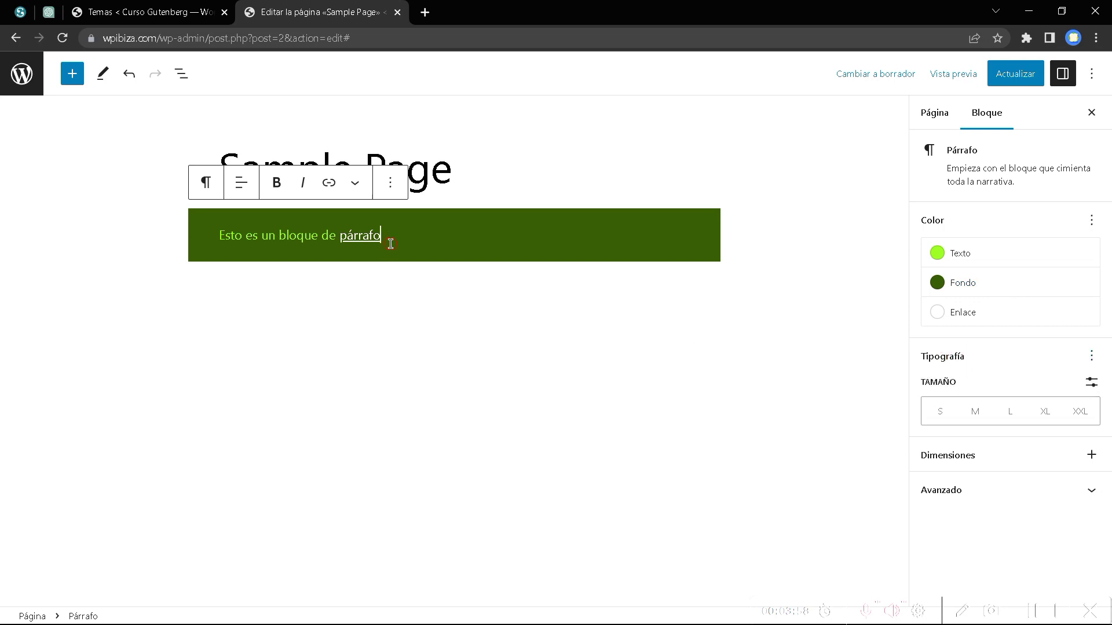
Select the paragraph text and try each preset font size, settling on medium.
drag(400, 238, 193, 241)
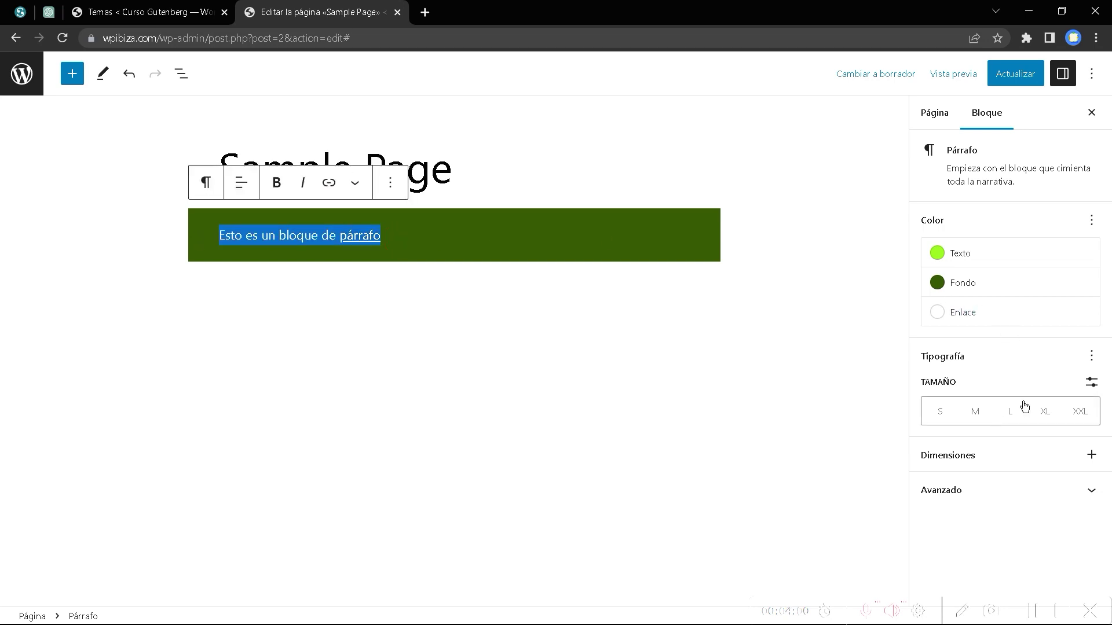
click(940, 414)
click(974, 410)
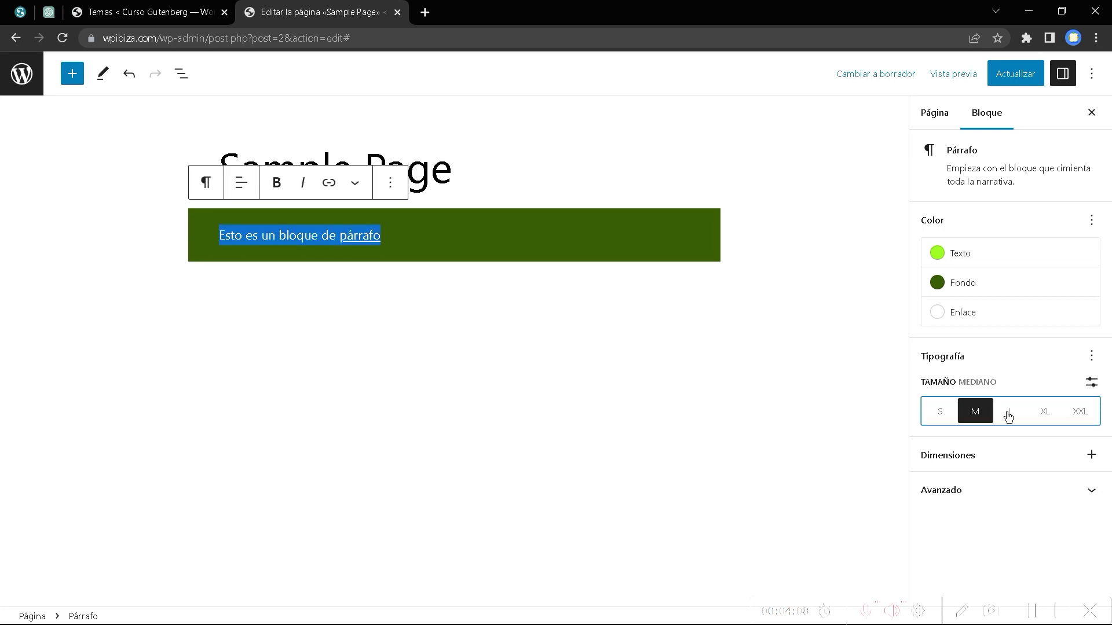
click(1008, 415)
click(1050, 415)
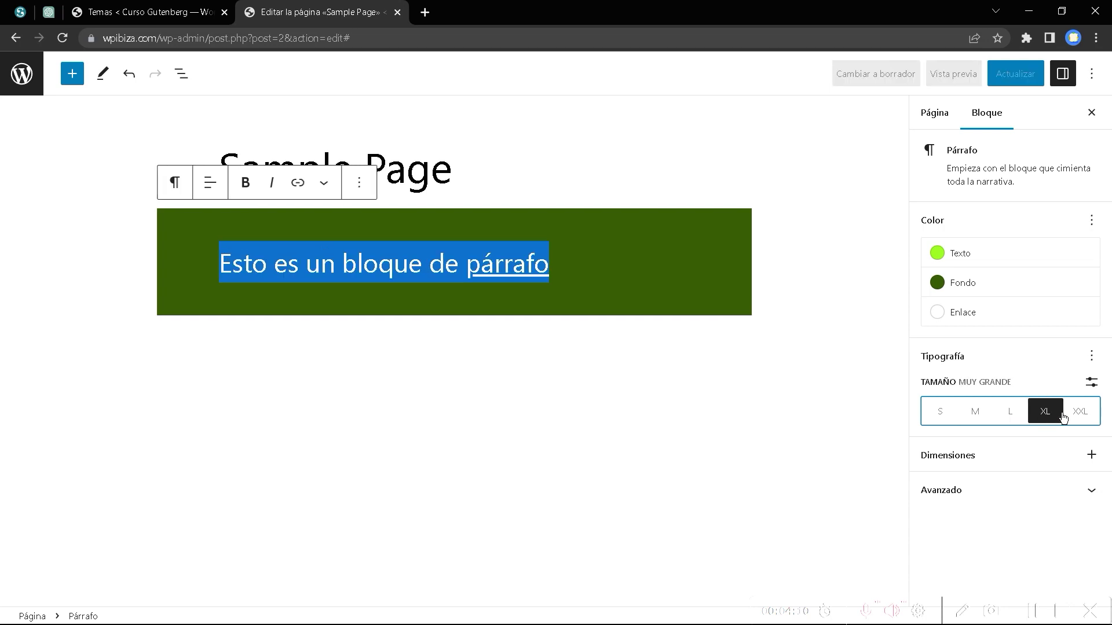
click(1081, 411)
click(974, 412)
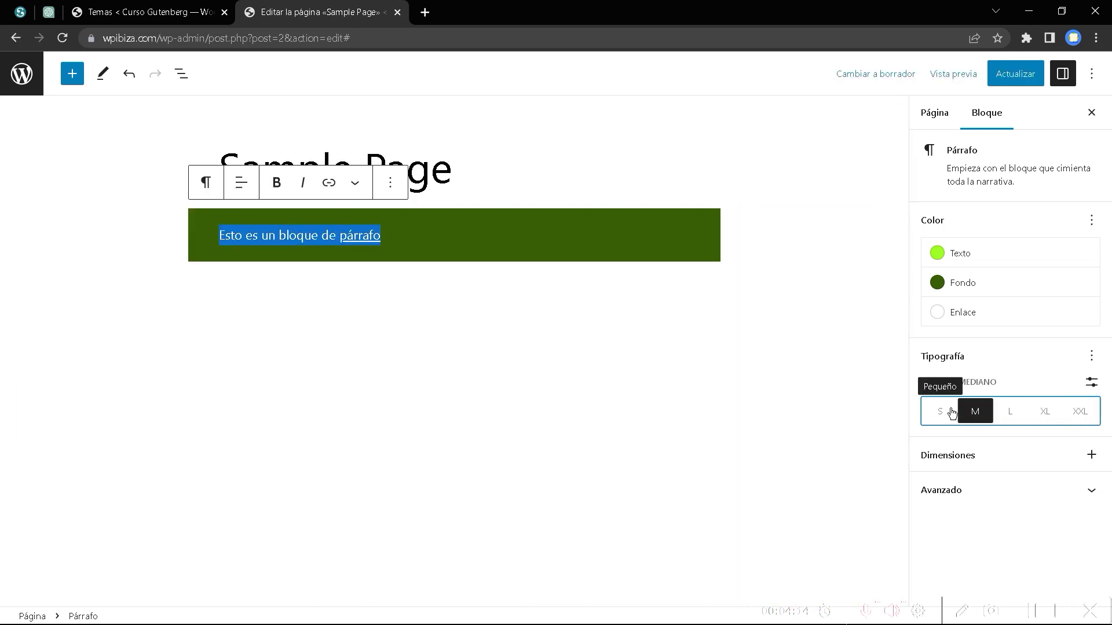
Switch to a custom font size, change the unit from rem to px, and set 20.
click(1093, 385)
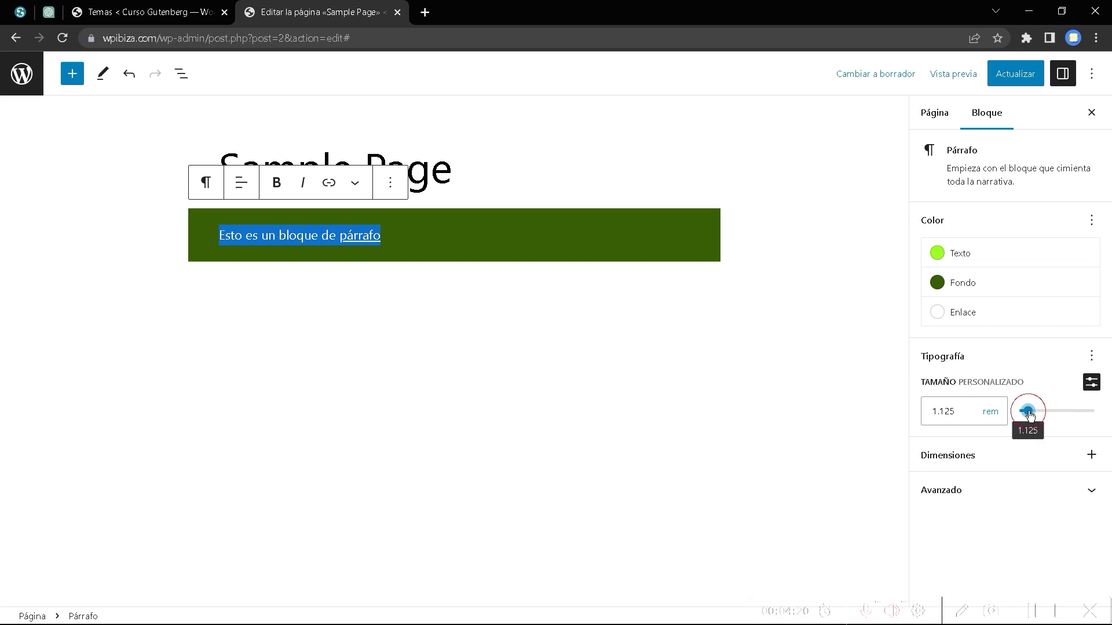
drag(1026, 412, 1031, 417)
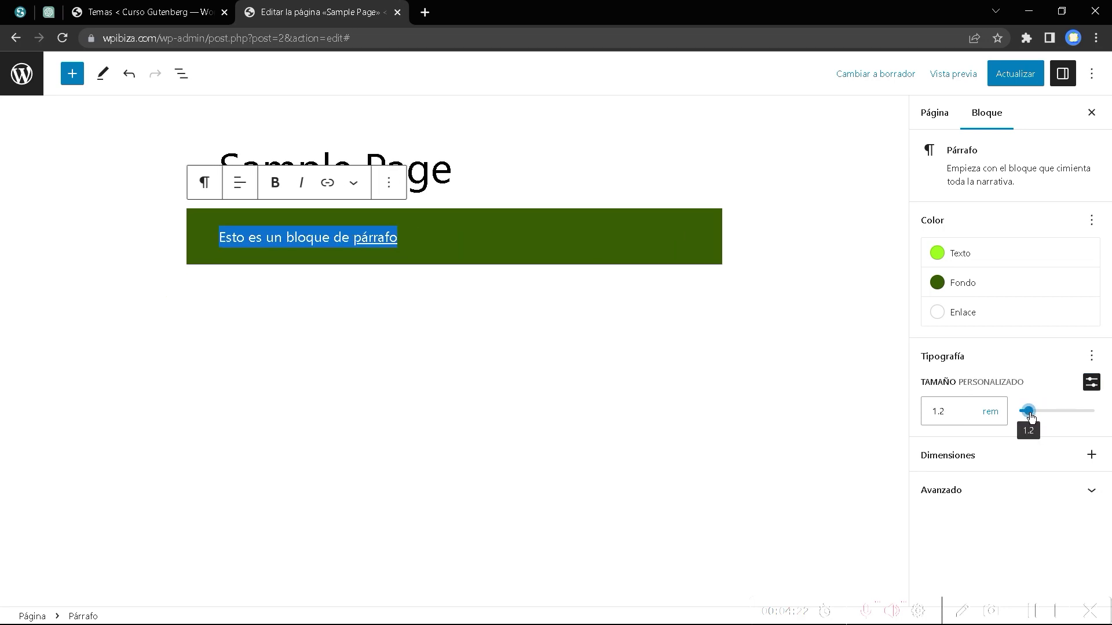
click(991, 413)
click(989, 428)
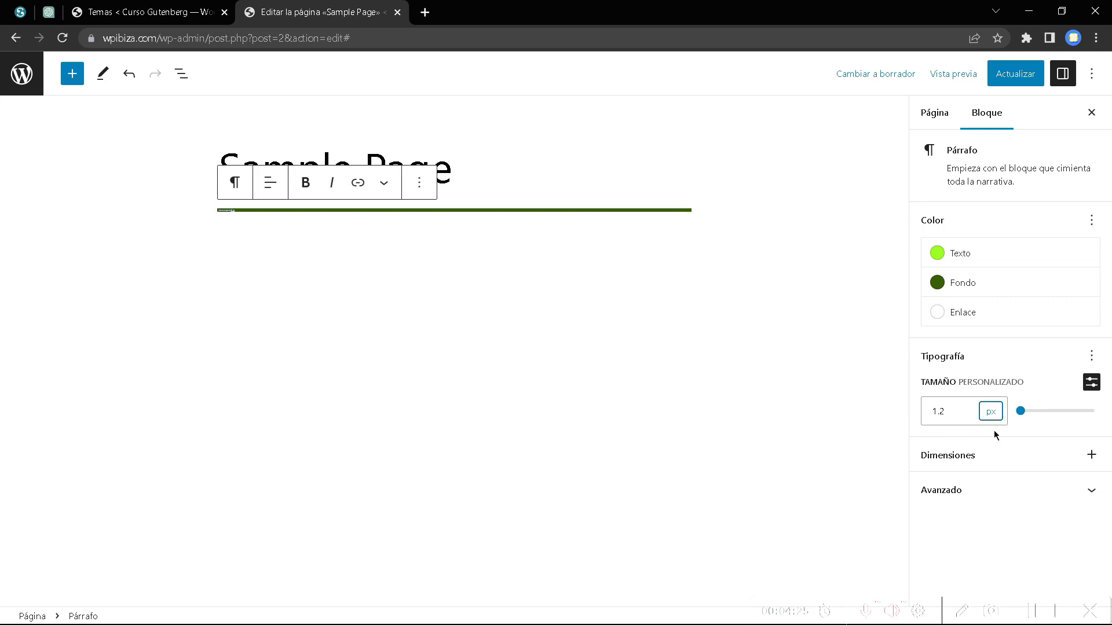
click(1024, 411)
drag(1024, 411, 1035, 412)
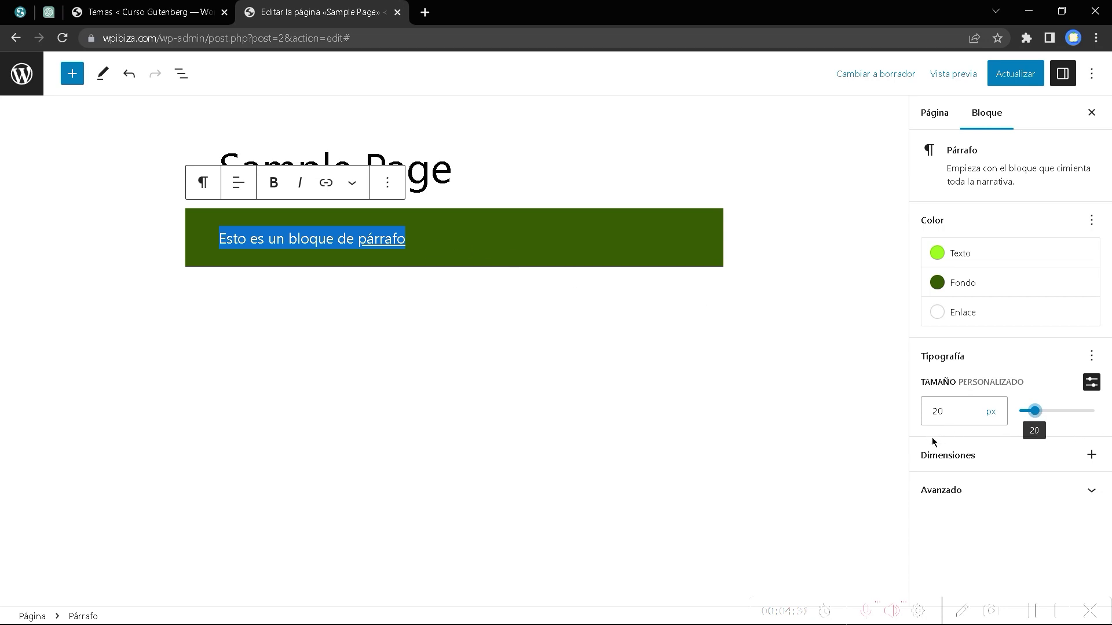
Enable the Relleno padding control under Dimensiones and give the paragraph padding 1.
click(1091, 455)
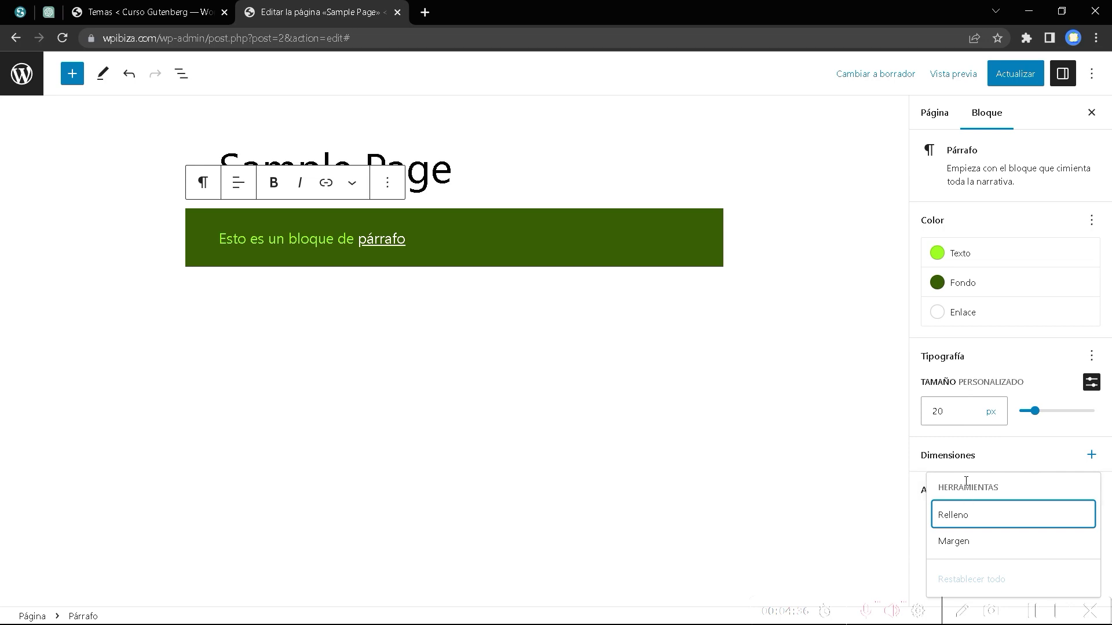
click(987, 521)
click(1005, 460)
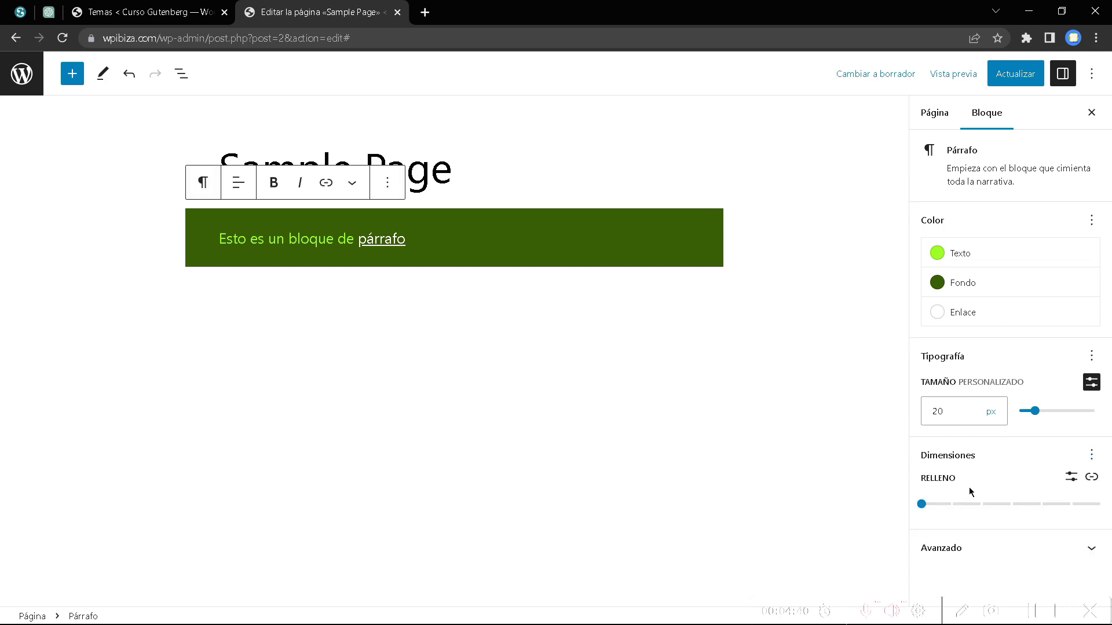
triple_click(491, 248)
click(922, 505)
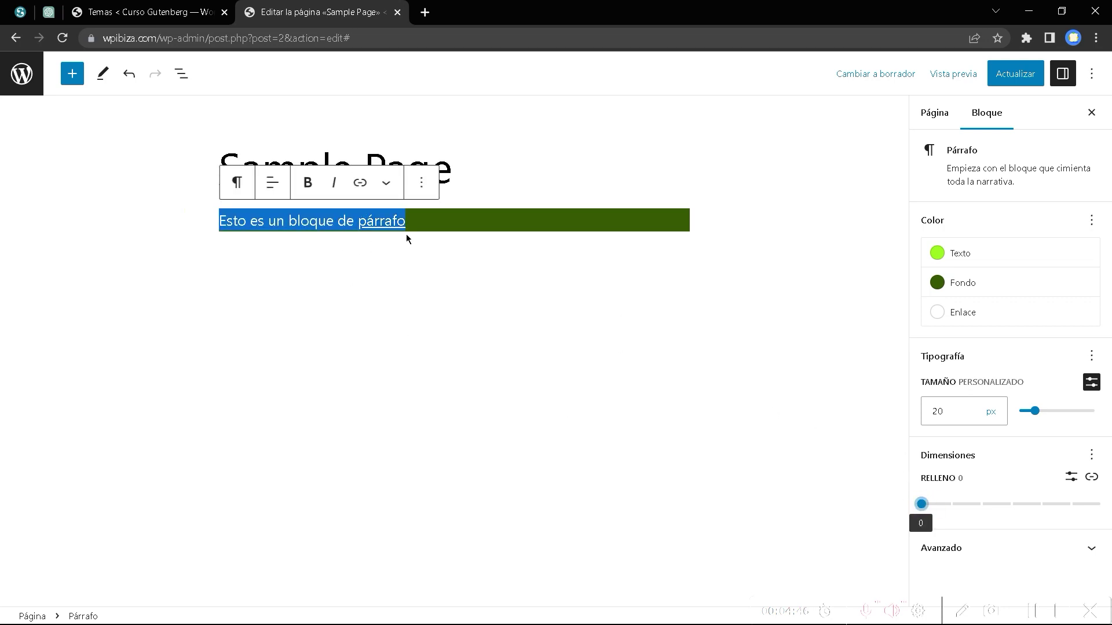
click(921, 504)
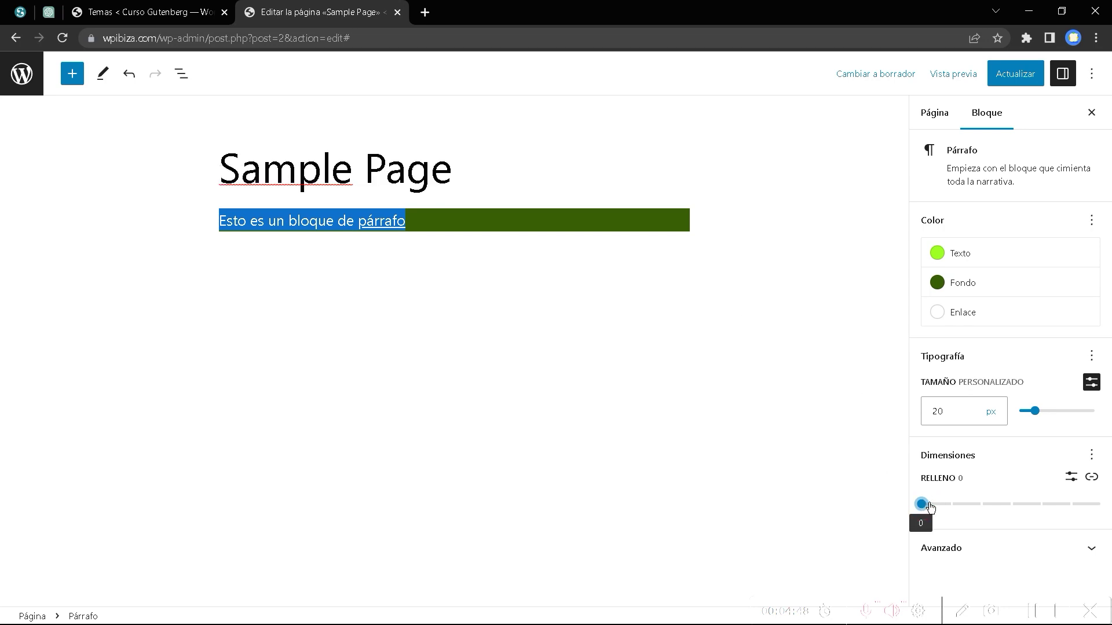
click(944, 508)
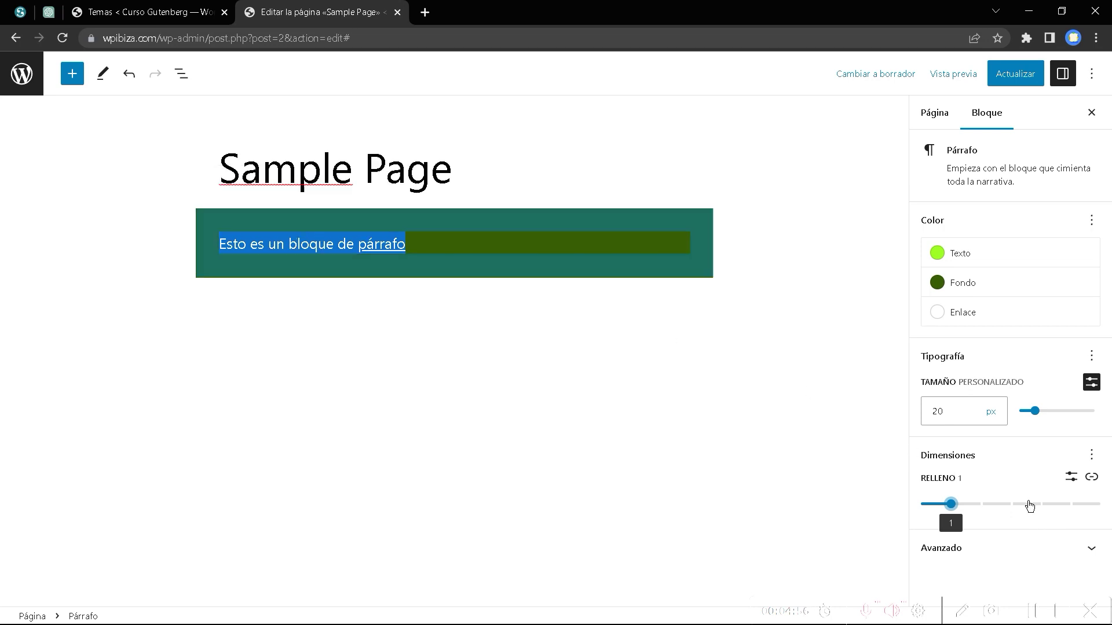
Raise the linked padding to 2 on all sides, leaving it relinked.
click(1091, 479)
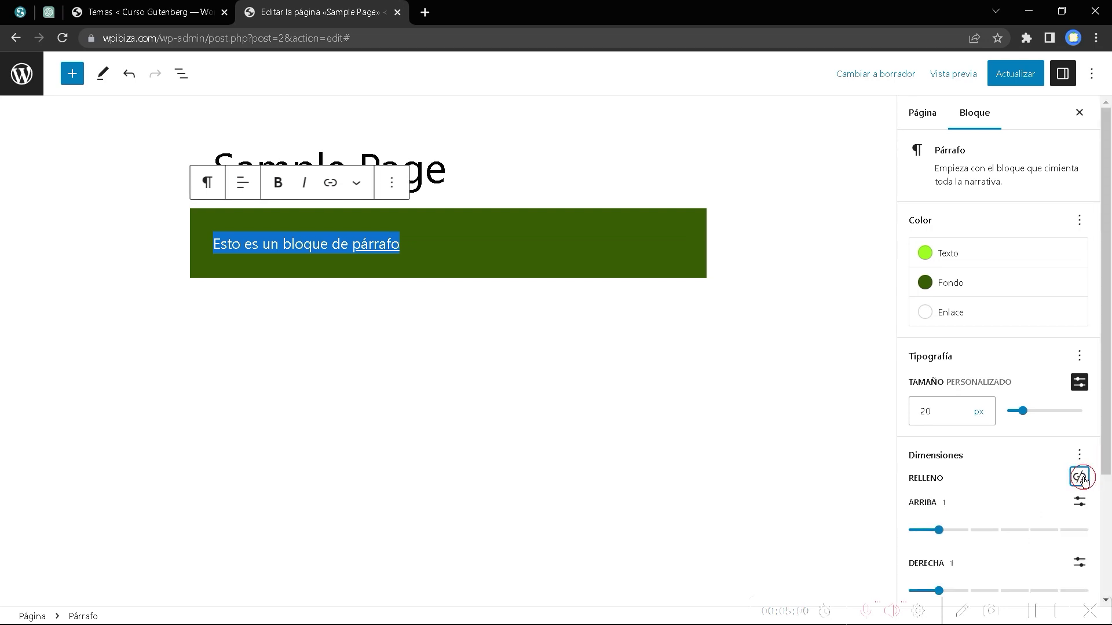
click(1079, 477)
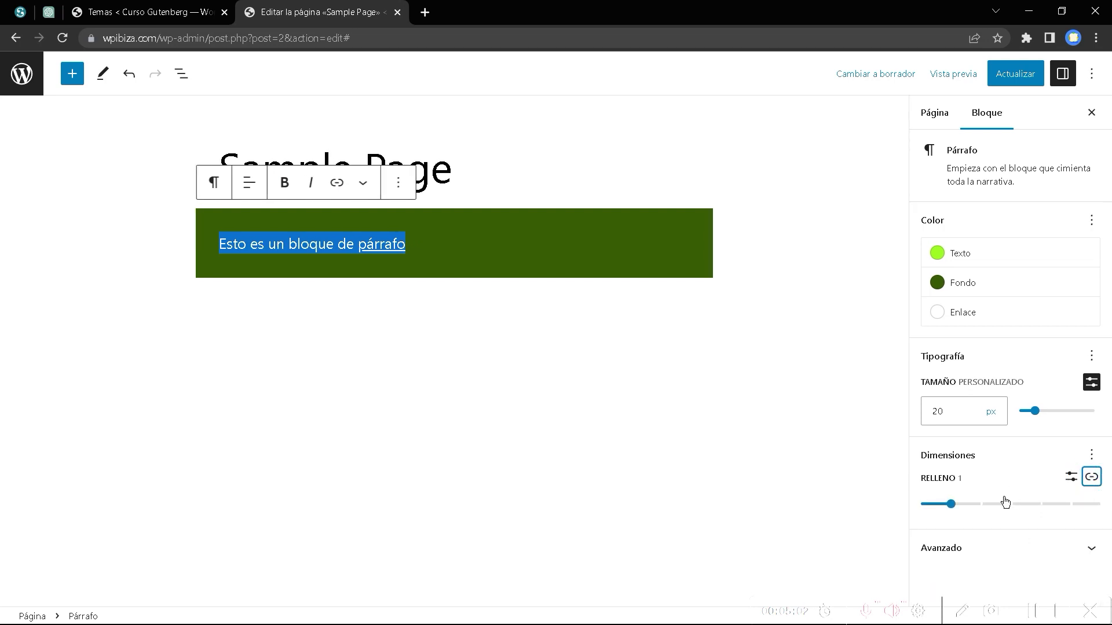
drag(951, 505, 981, 504)
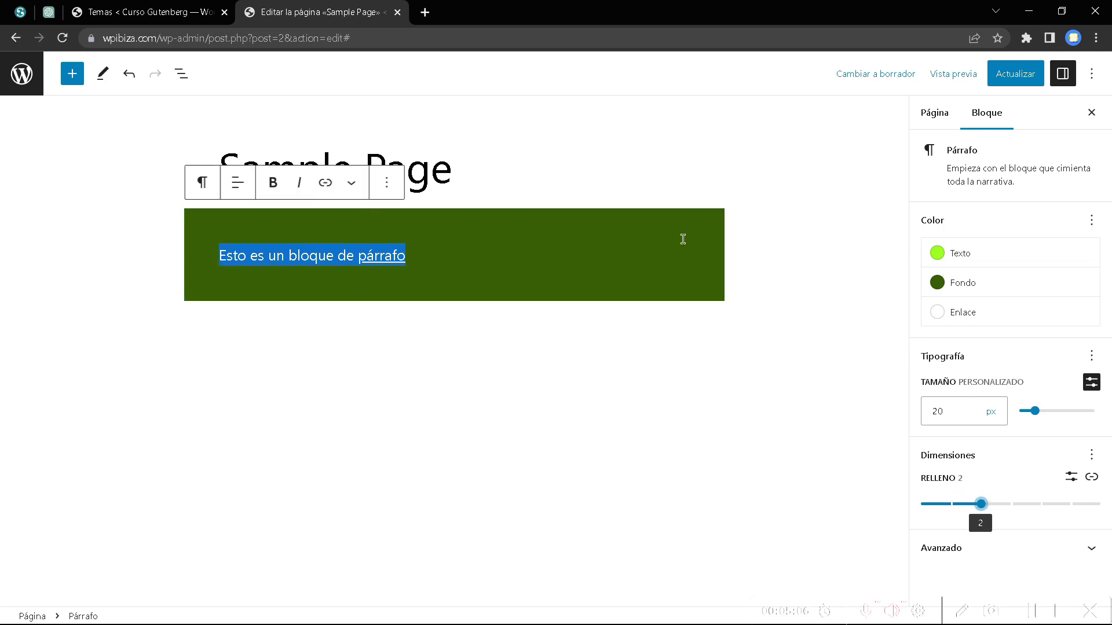
click(1091, 476)
scroll(1065, 489, down, 3)
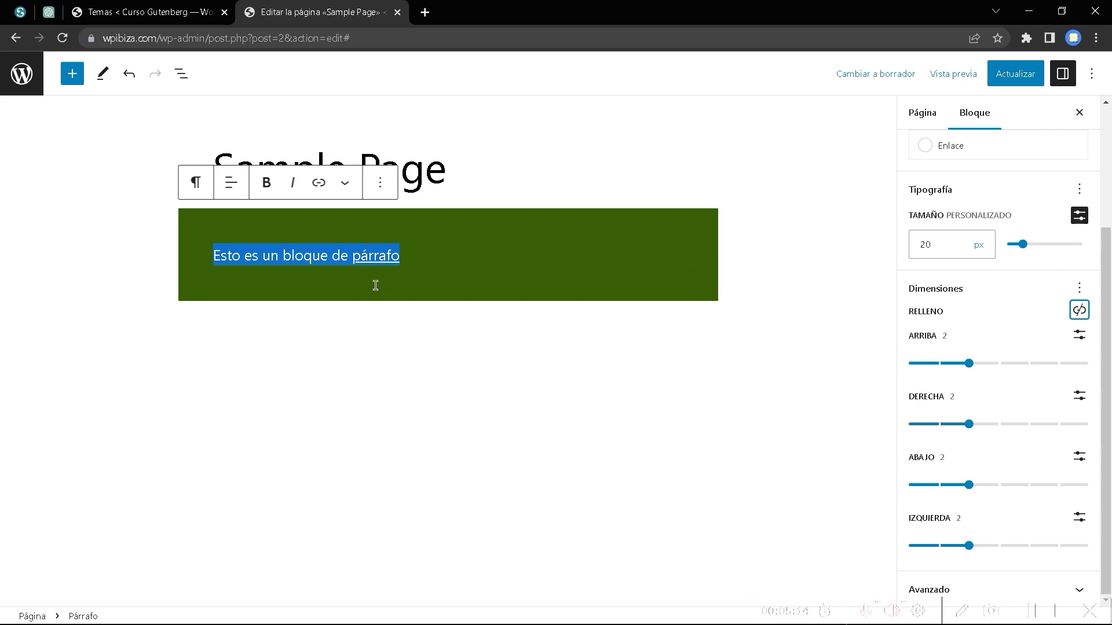
click(1079, 310)
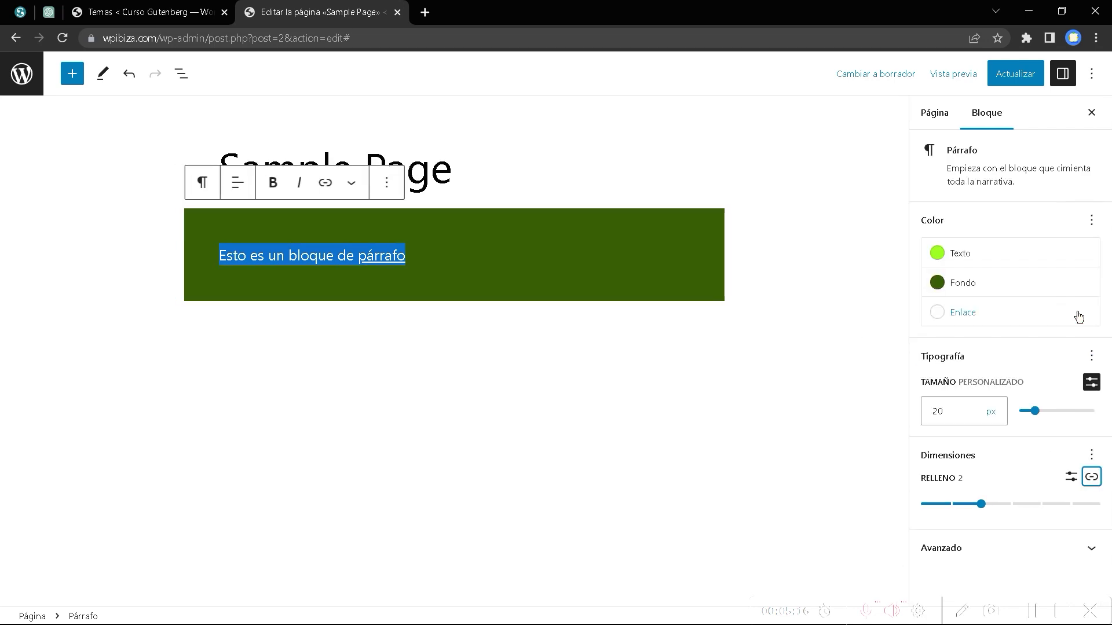
Turn off custom font size and set padding to 3 top, 1 right, 2 bottom and left.
click(1091, 382)
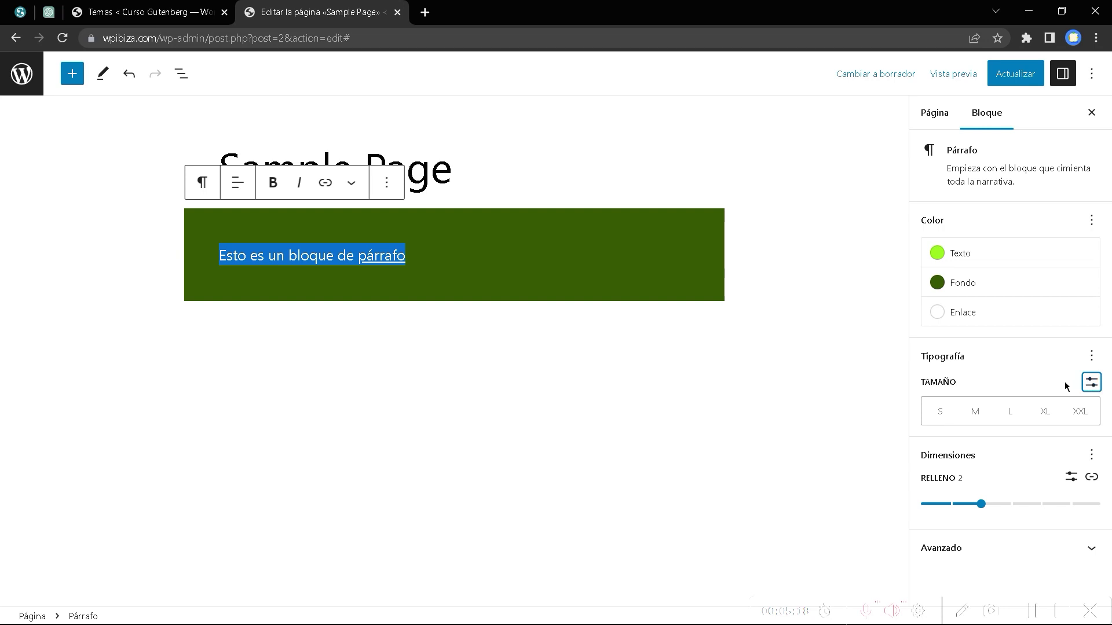
click(1092, 477)
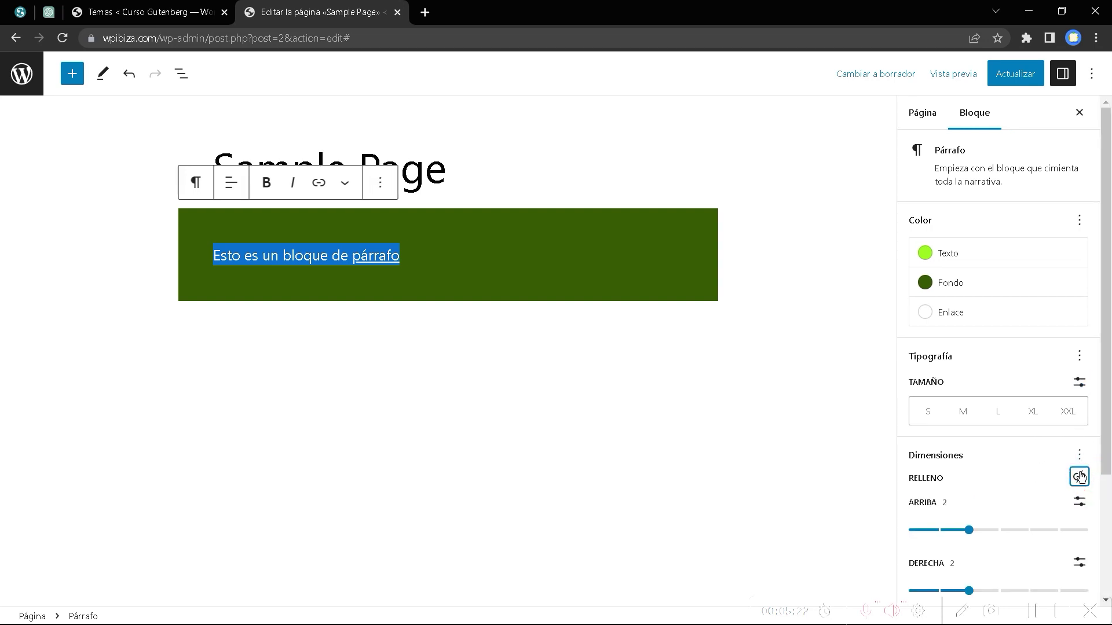
scroll(1048, 484, down, 3)
scroll(1023, 460, up, 3)
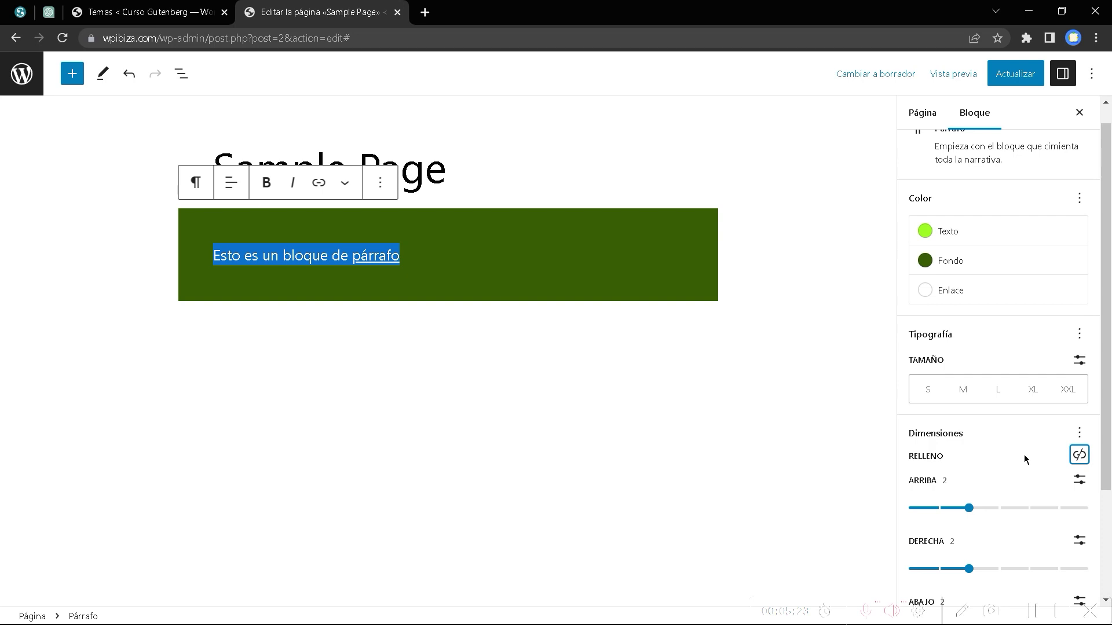
scroll(1024, 459, down, 3)
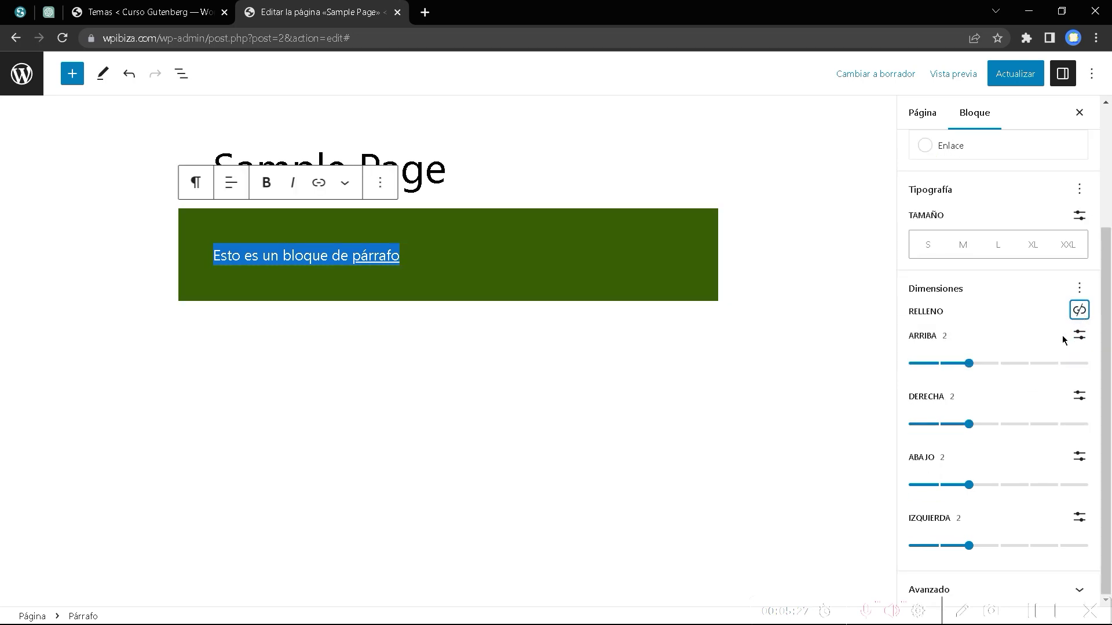
drag(971, 367, 991, 371)
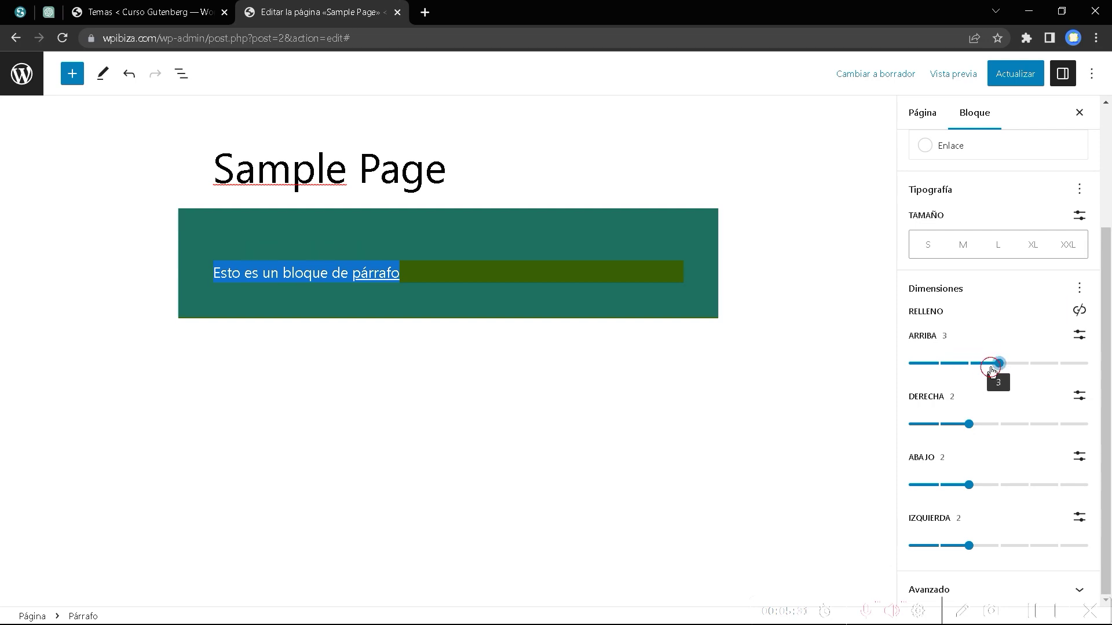
drag(968, 424, 950, 431)
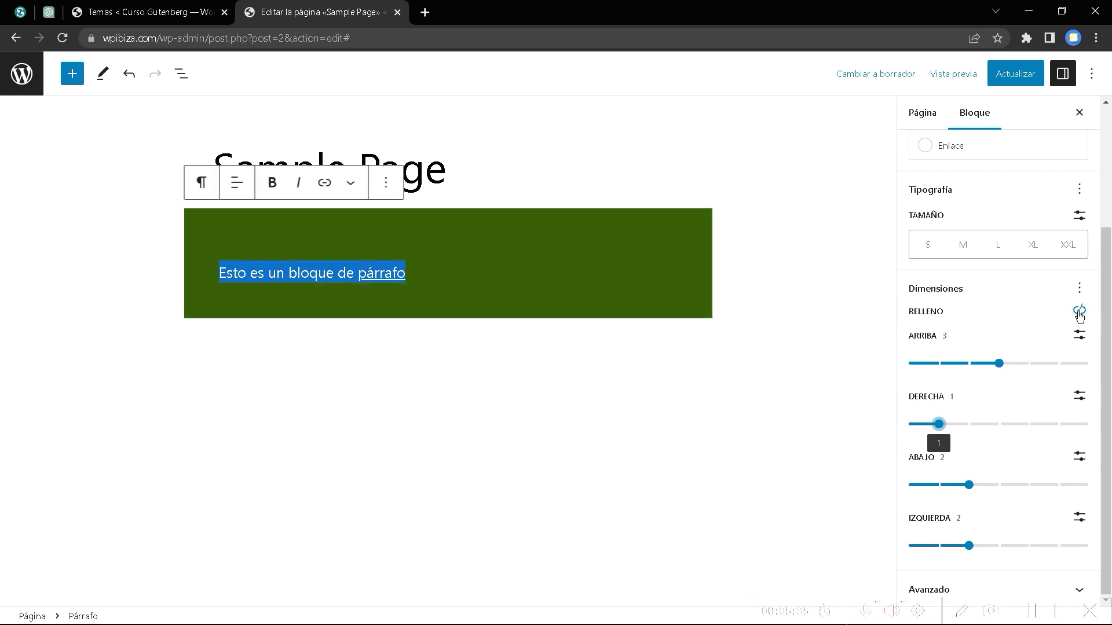
click(1079, 312)
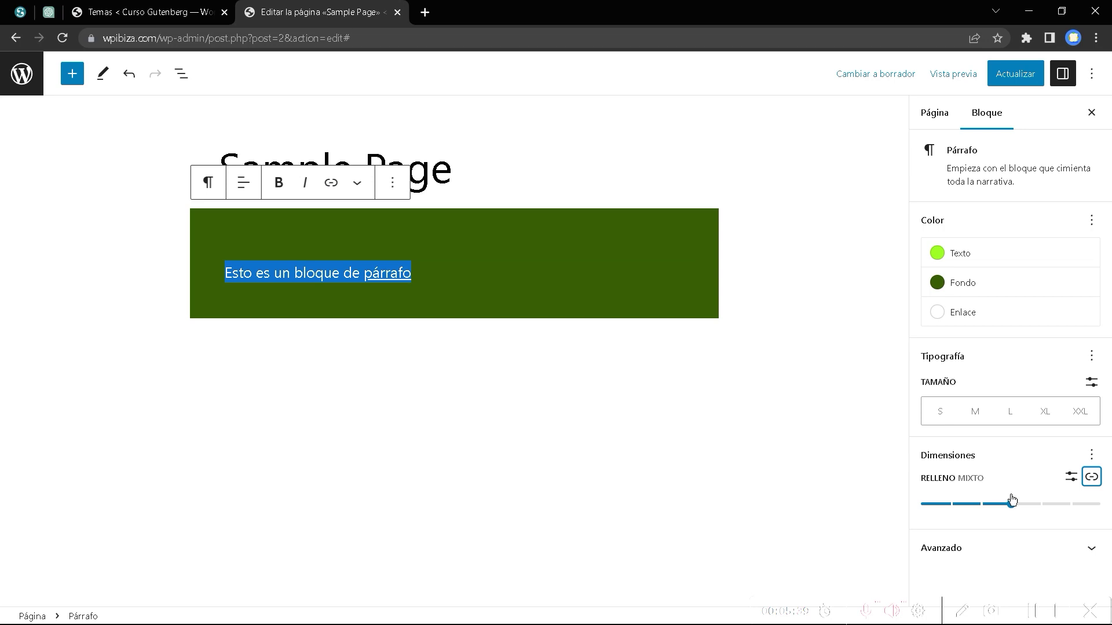
click(1090, 548)
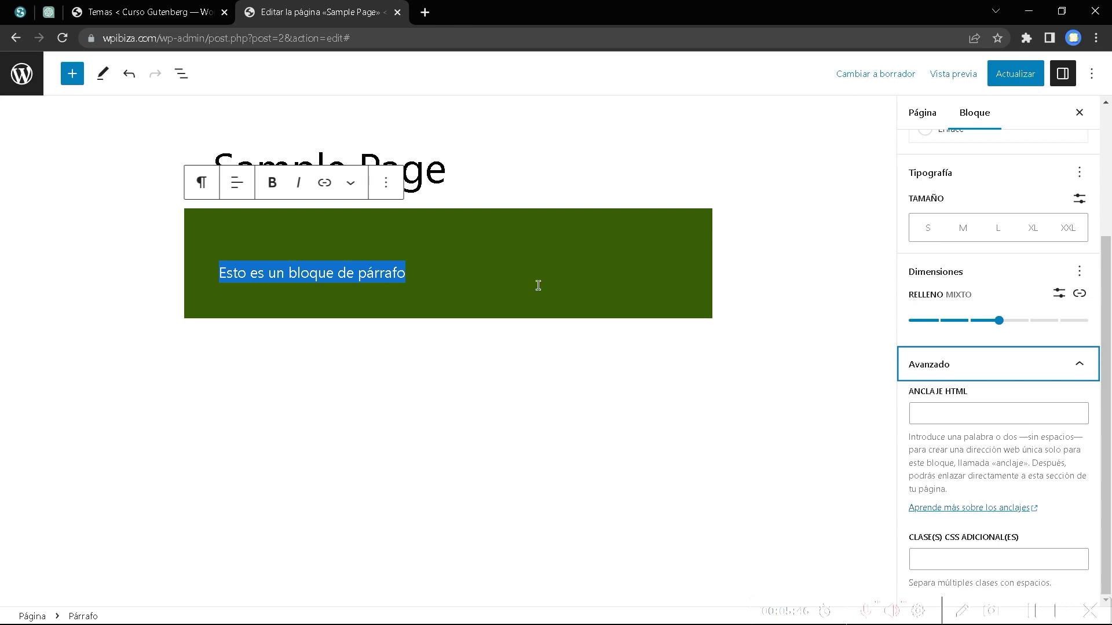
Visit the paragraph's HTML anchor and CSS class fields, then bring up the block library.
click(958, 415)
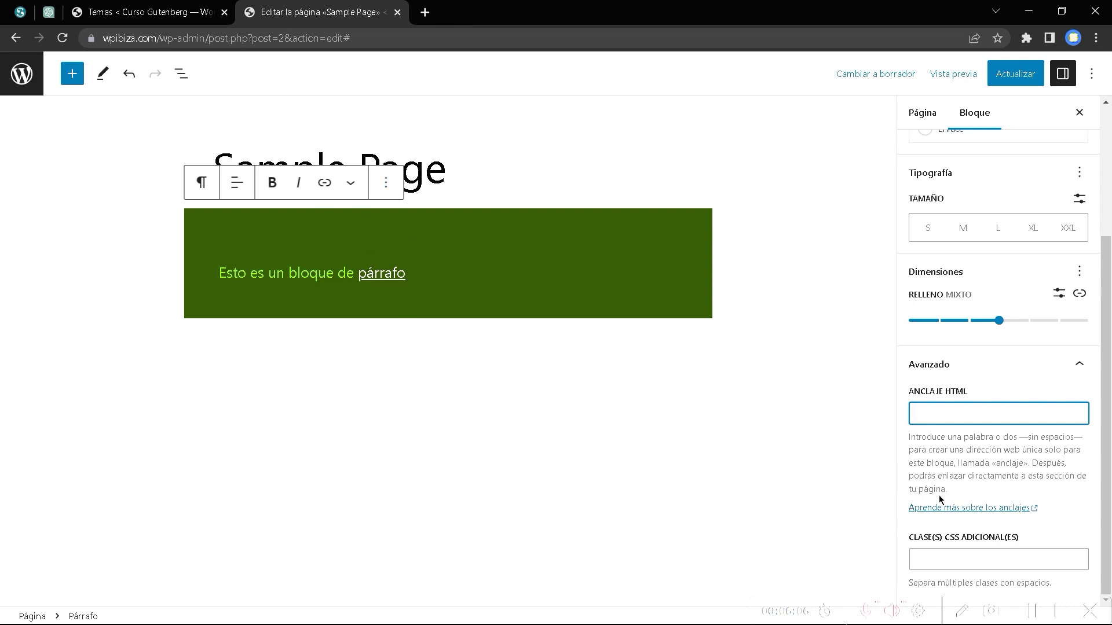
click(941, 565)
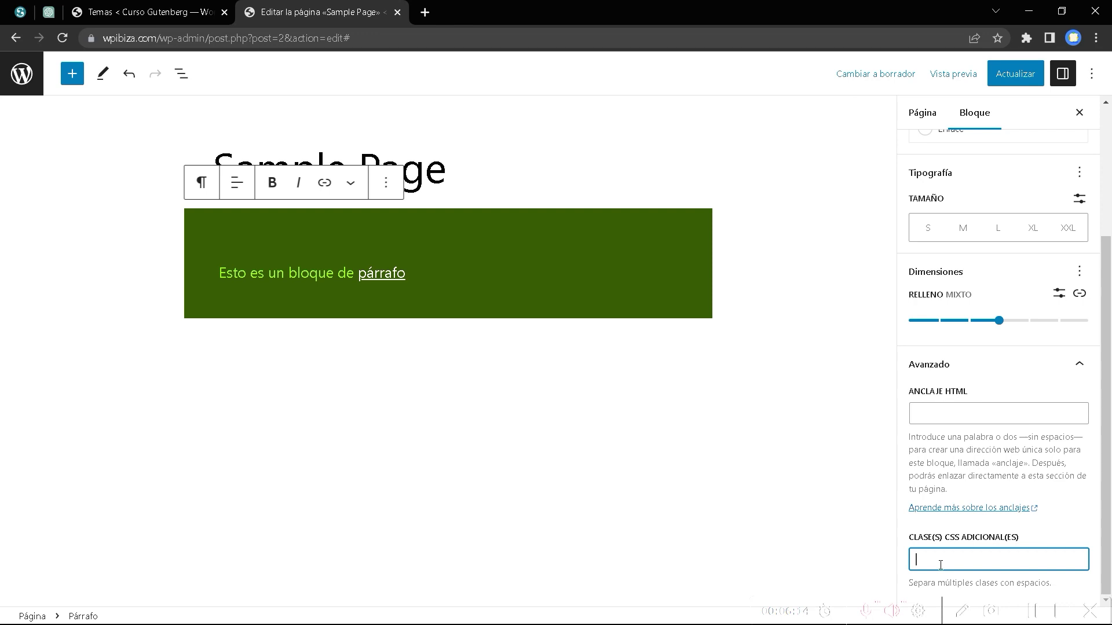
click(72, 73)
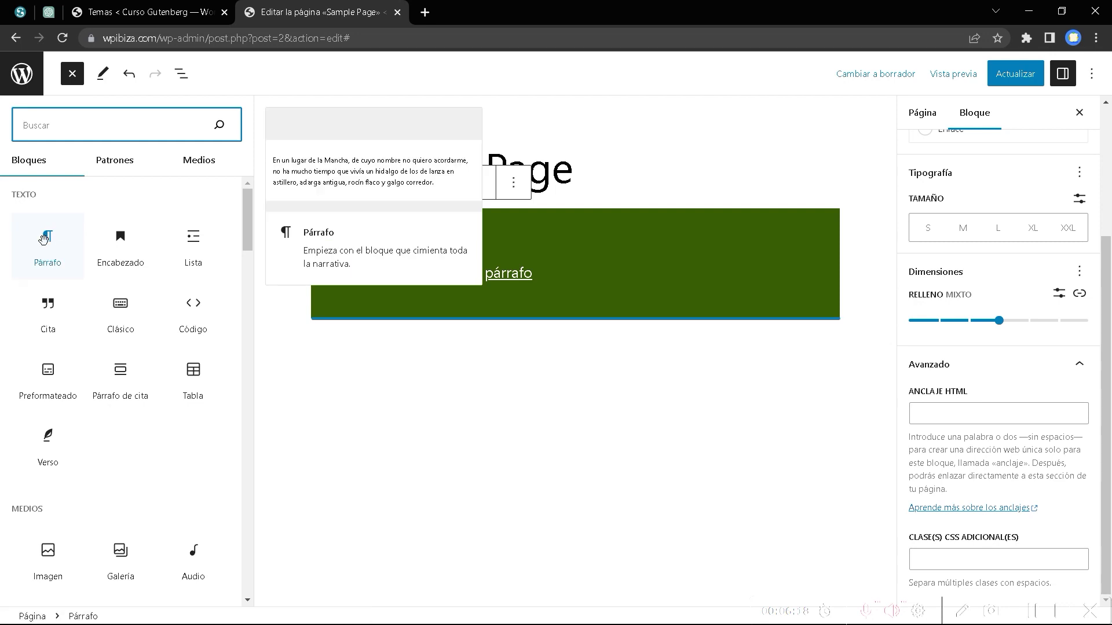
Insert an Encabezado heading block below the green paragraph and select it.
click(131, 258)
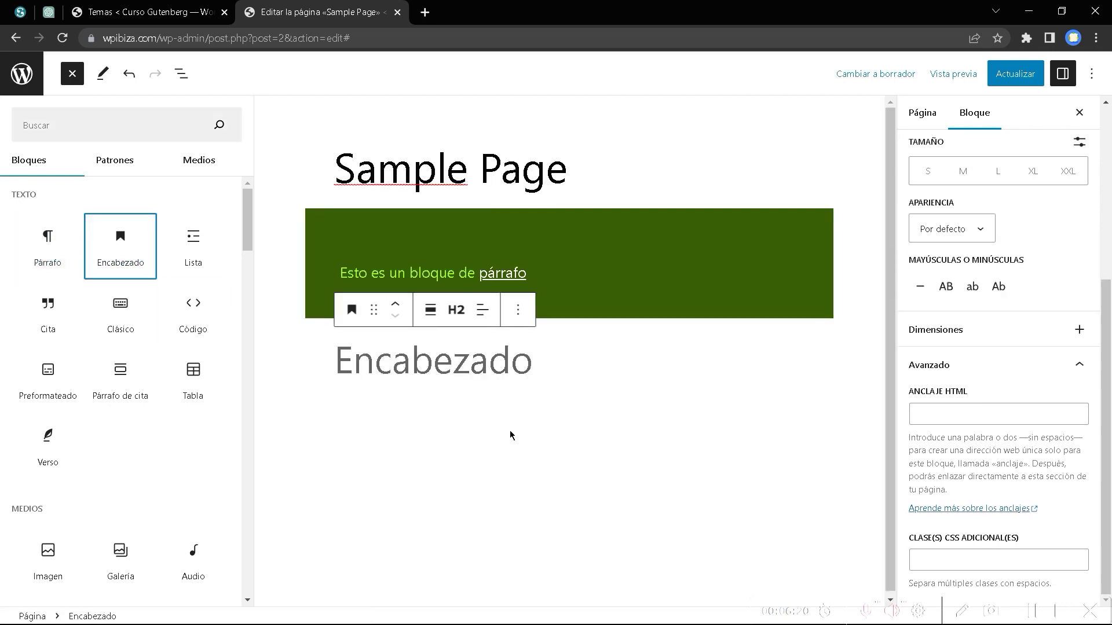
click(510, 435)
click(388, 355)
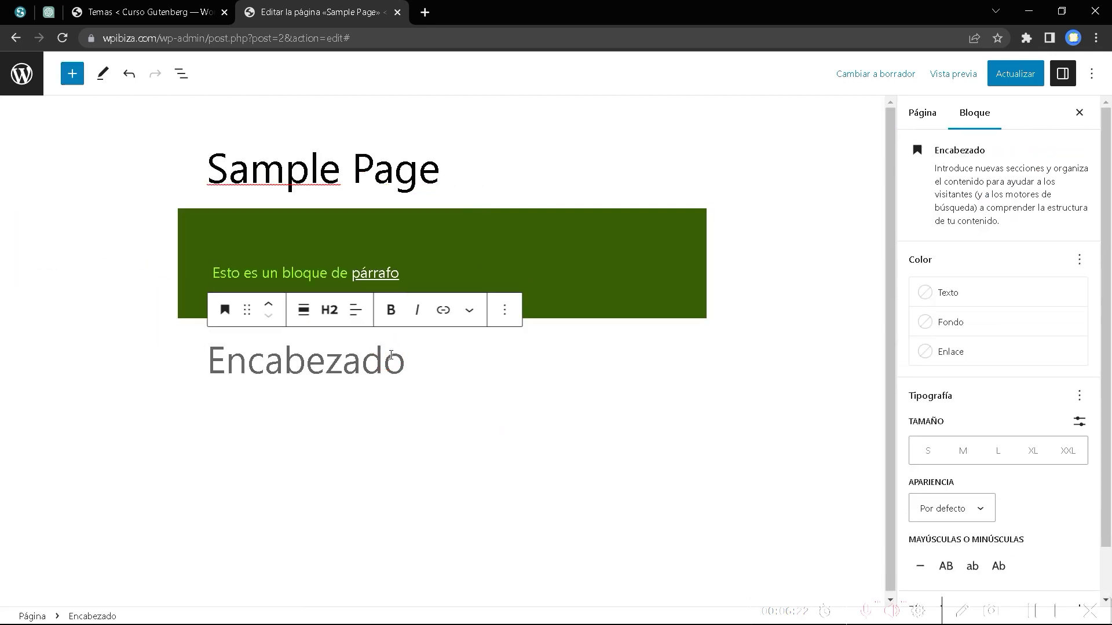
click(222, 312)
click(223, 310)
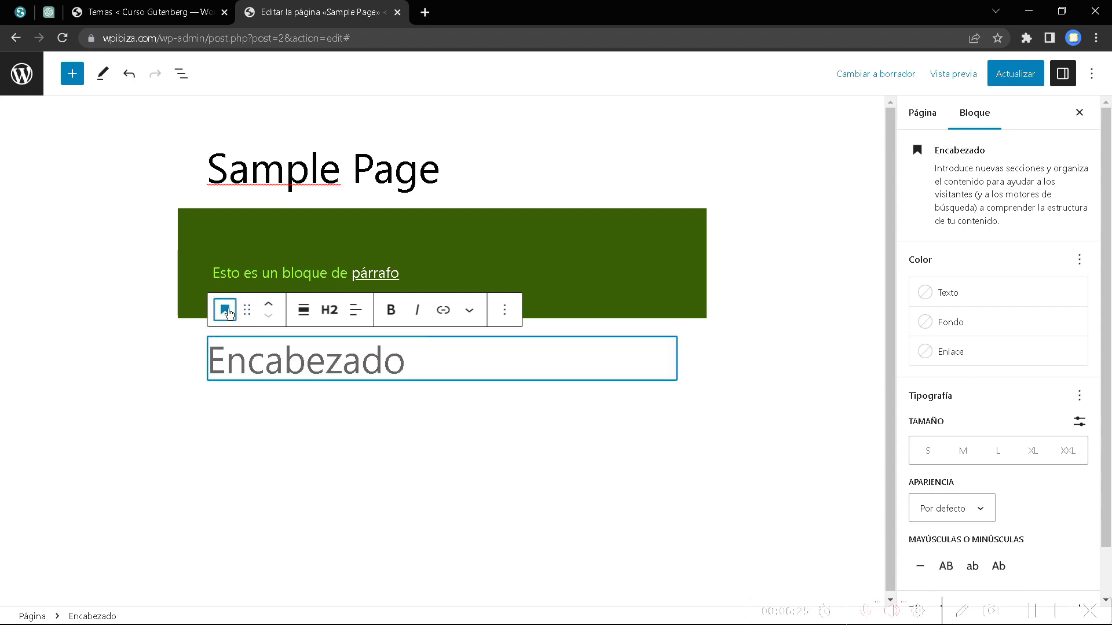
Try wide and full width, return the heading to normal width, and make it H3.
click(304, 312)
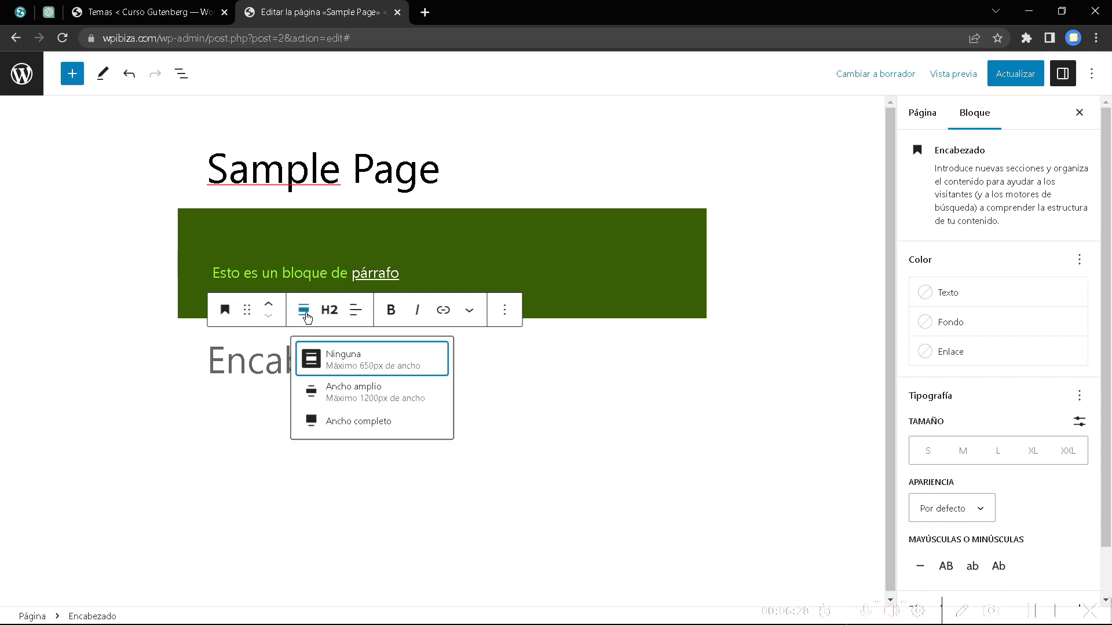
click(348, 391)
click(120, 310)
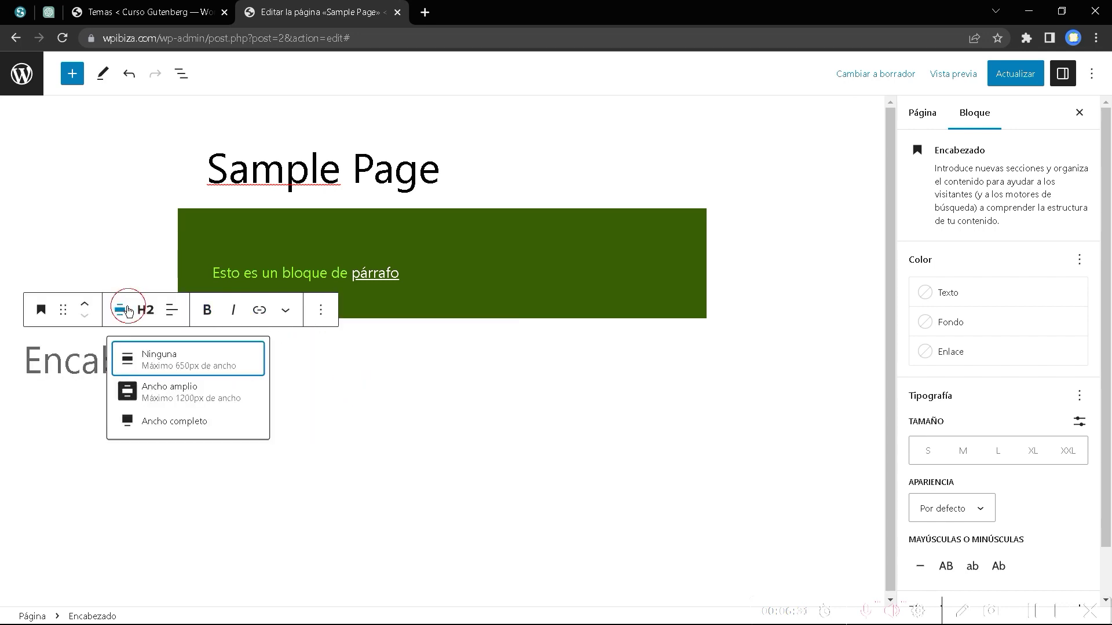
click(159, 425)
click(100, 311)
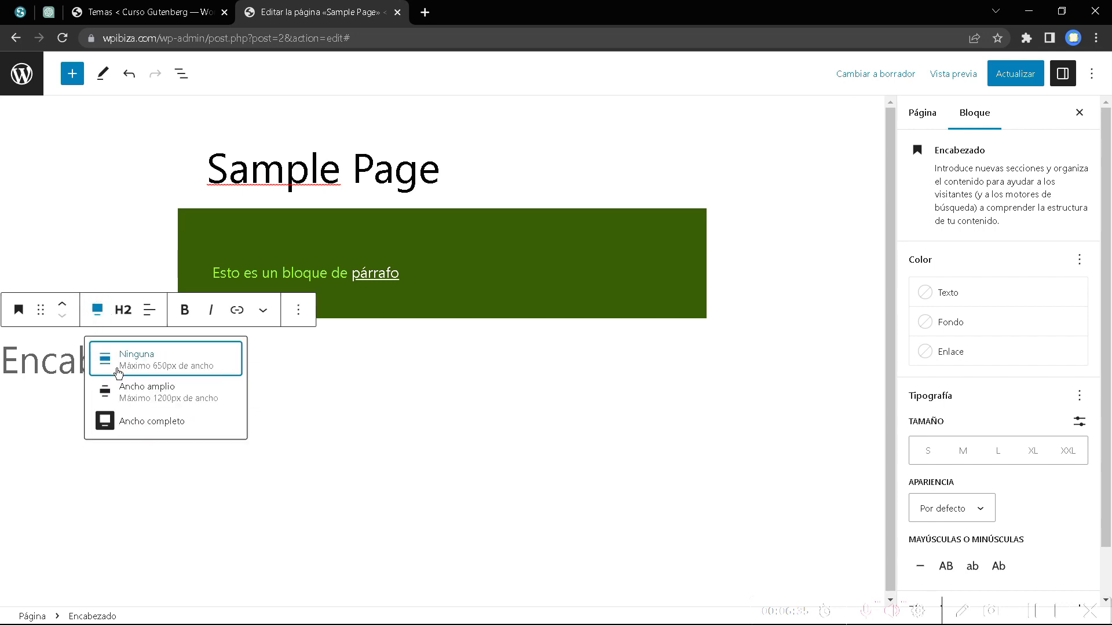
click(137, 371)
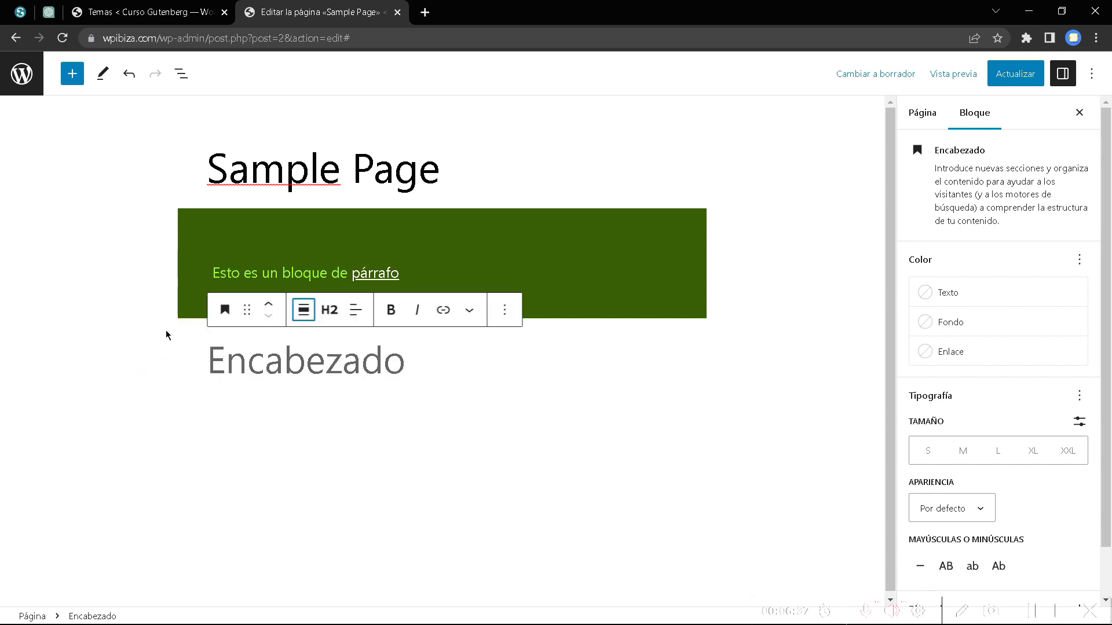
click(329, 311)
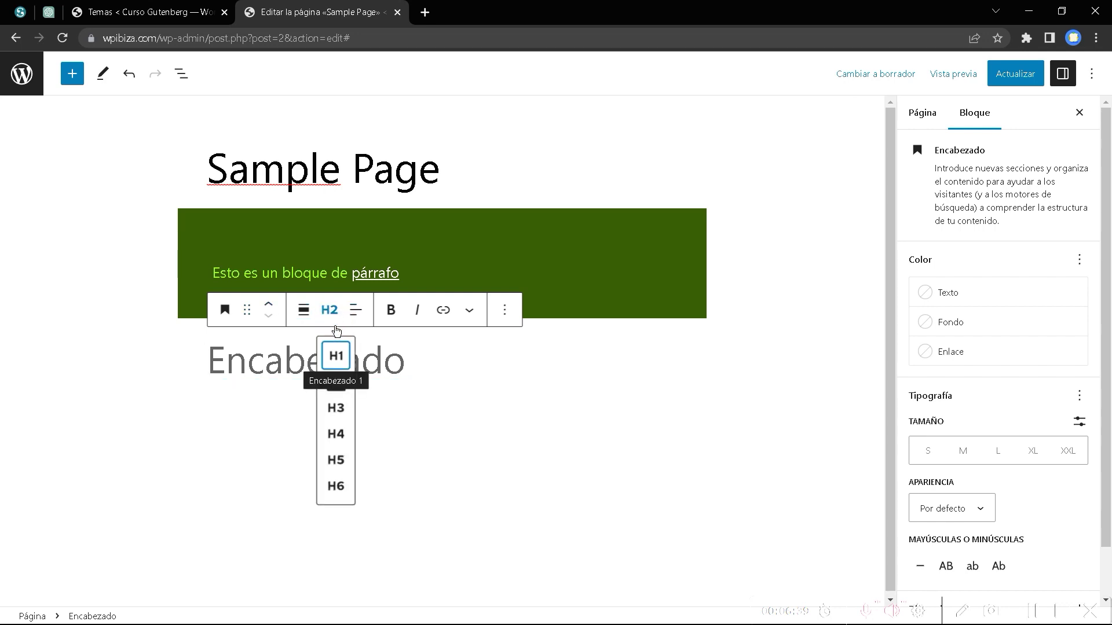
click(337, 408)
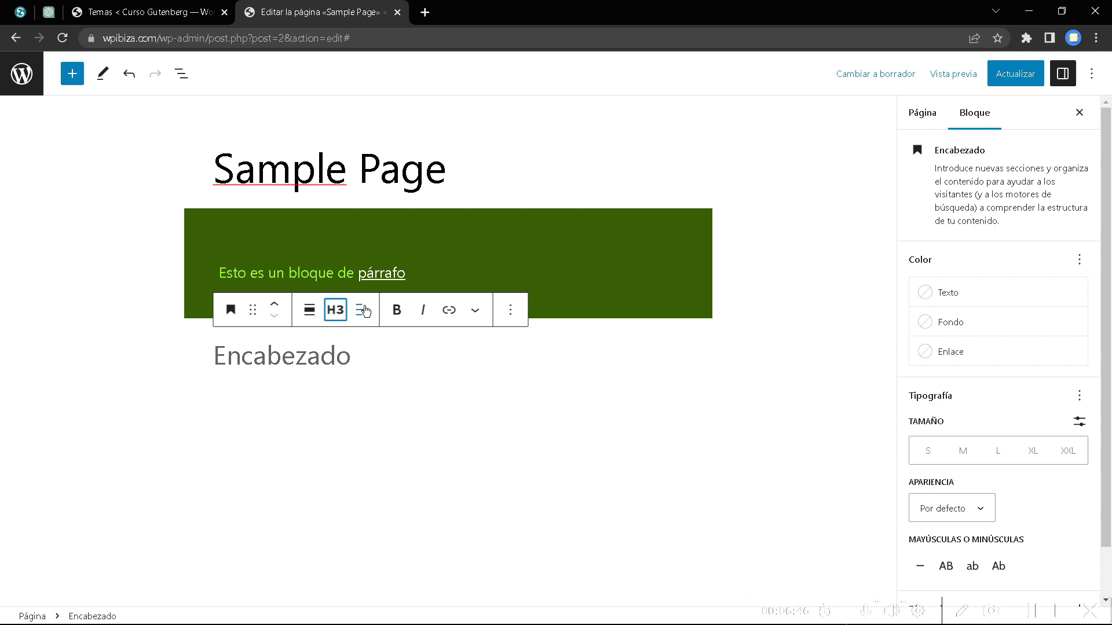
click(362, 310)
click(373, 383)
click(362, 309)
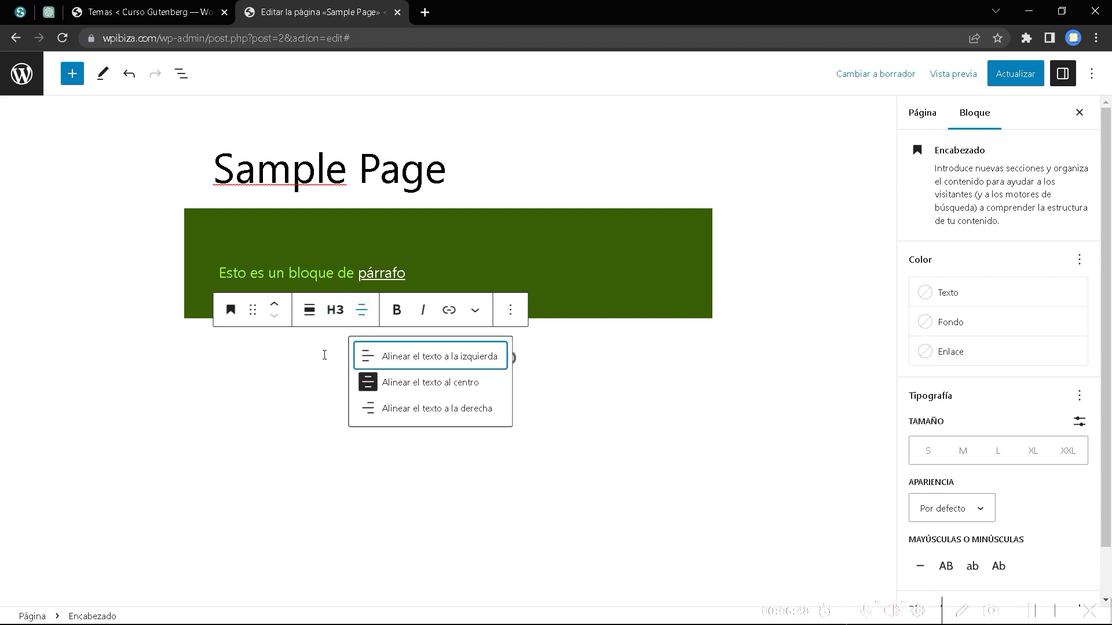
click(389, 364)
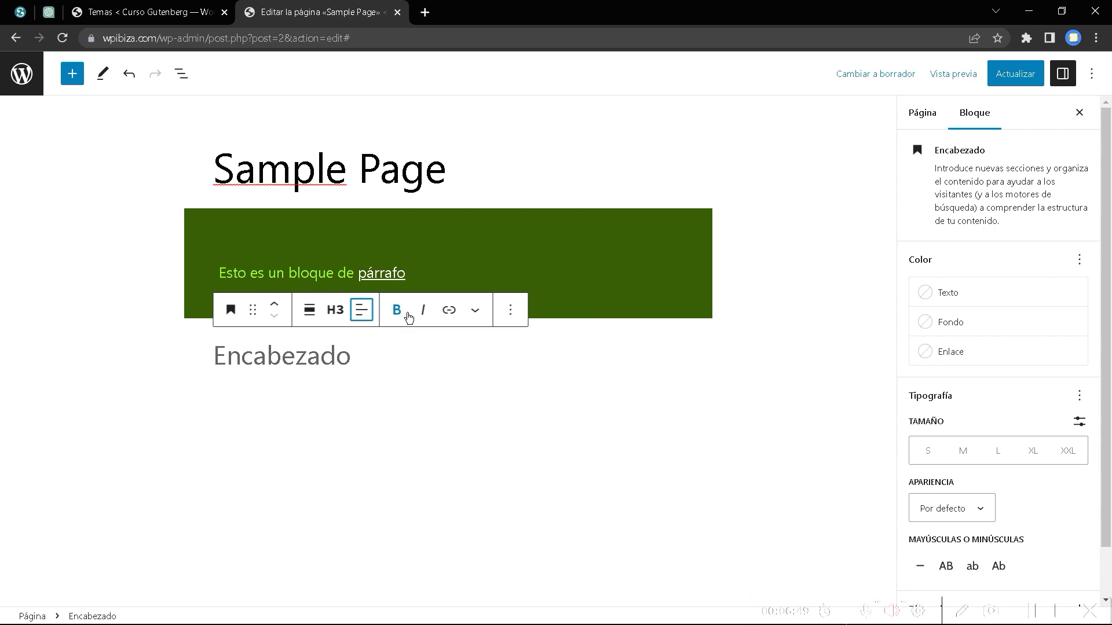
click(475, 310)
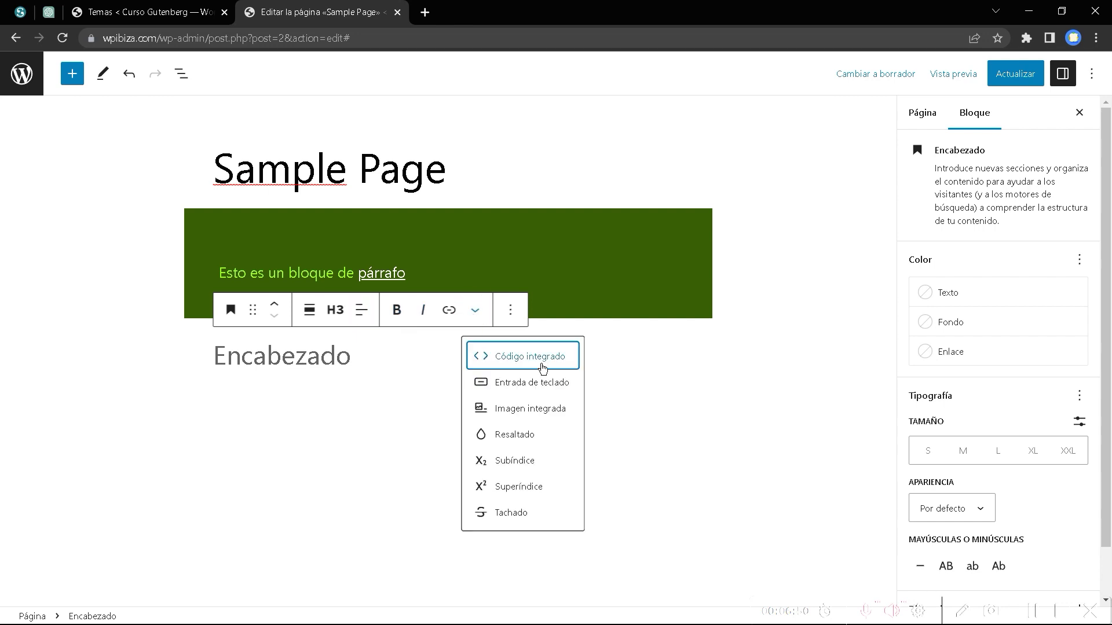
click(682, 402)
click(342, 356)
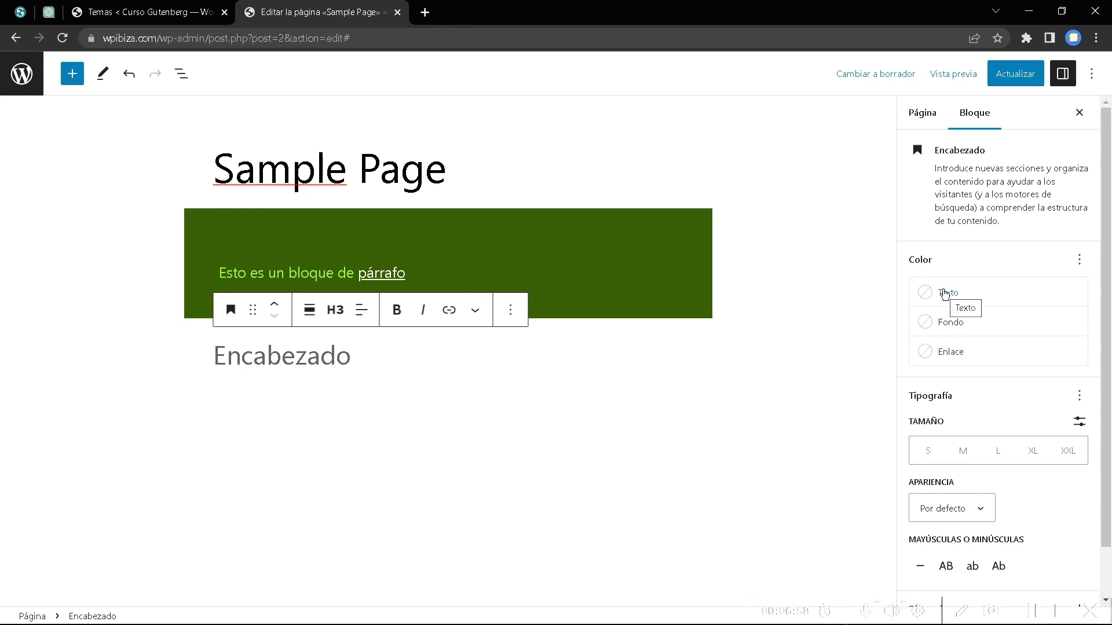
scroll(1018, 437, down, 1)
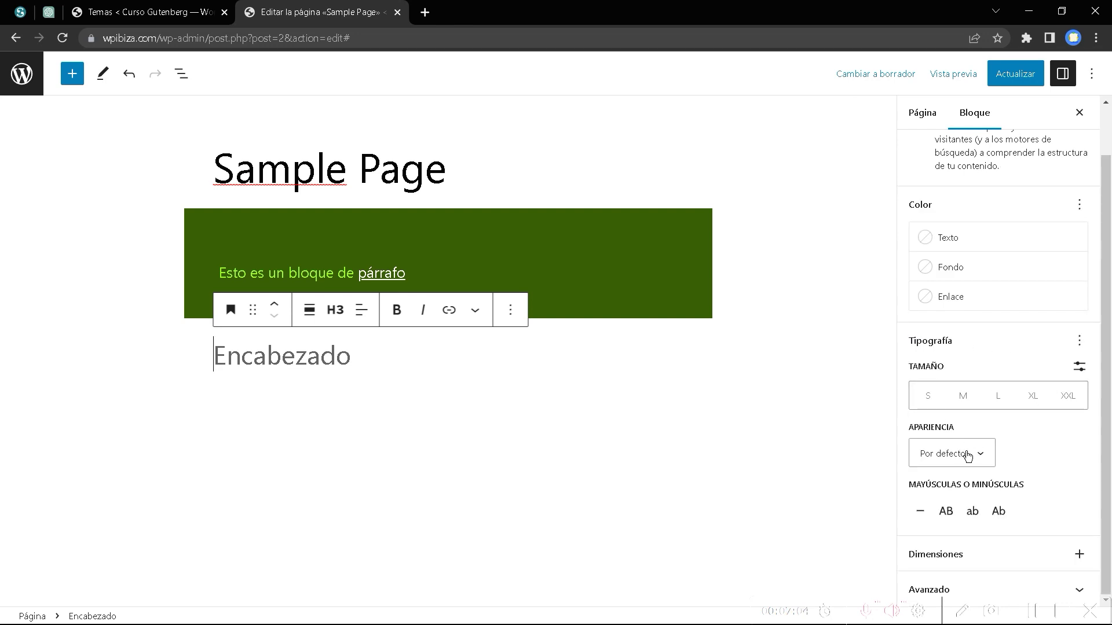
Set the heading's font weight (Apariencia) to Seminegrita.
click(990, 453)
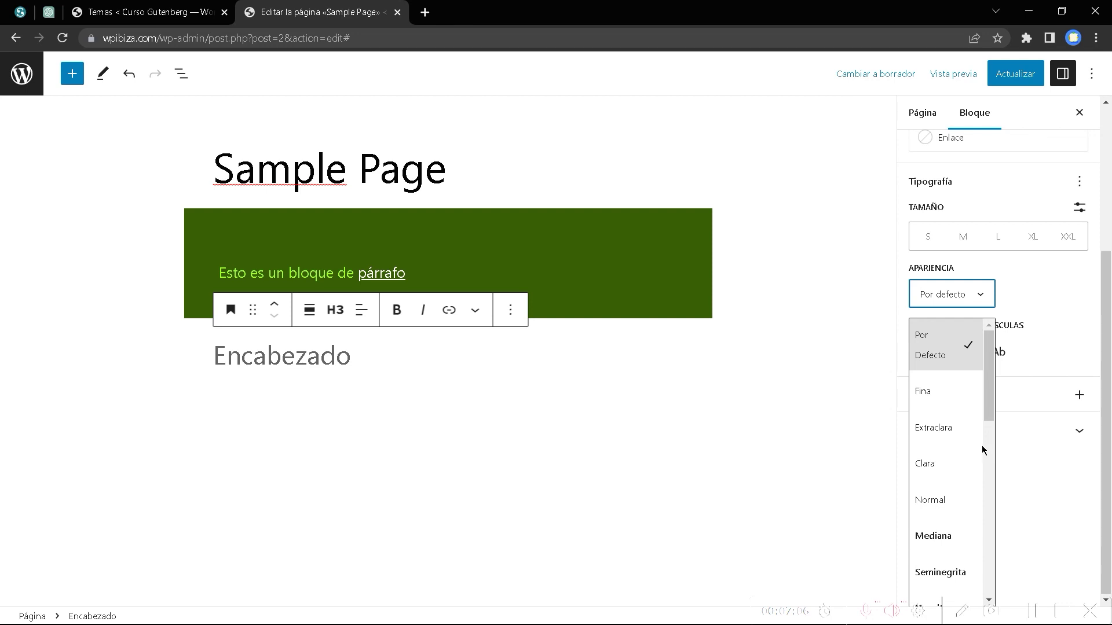
click(949, 541)
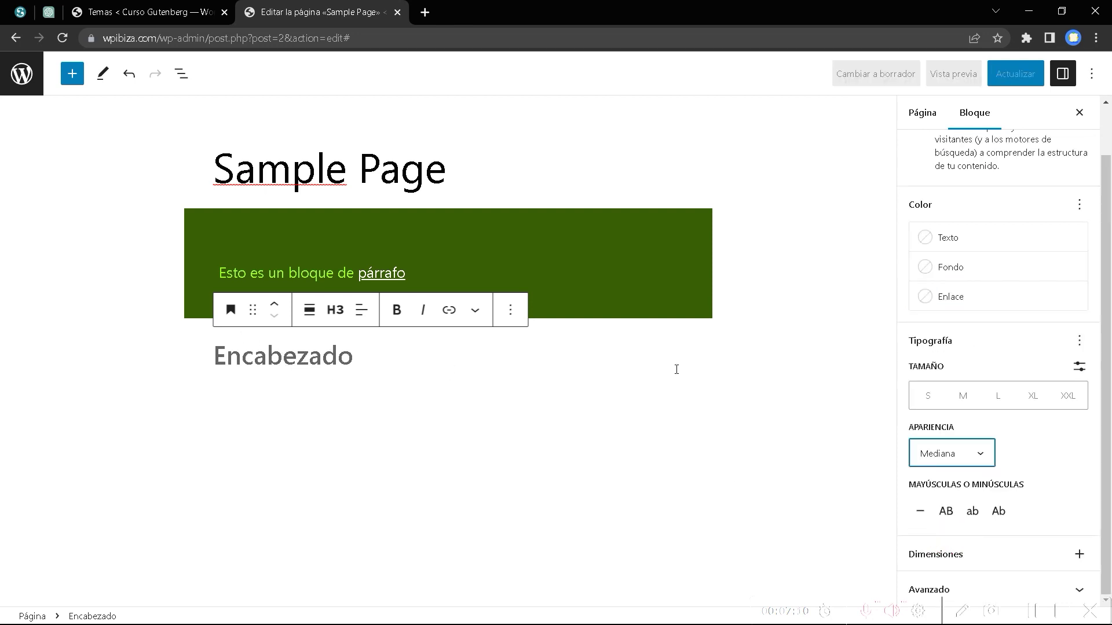
click(979, 454)
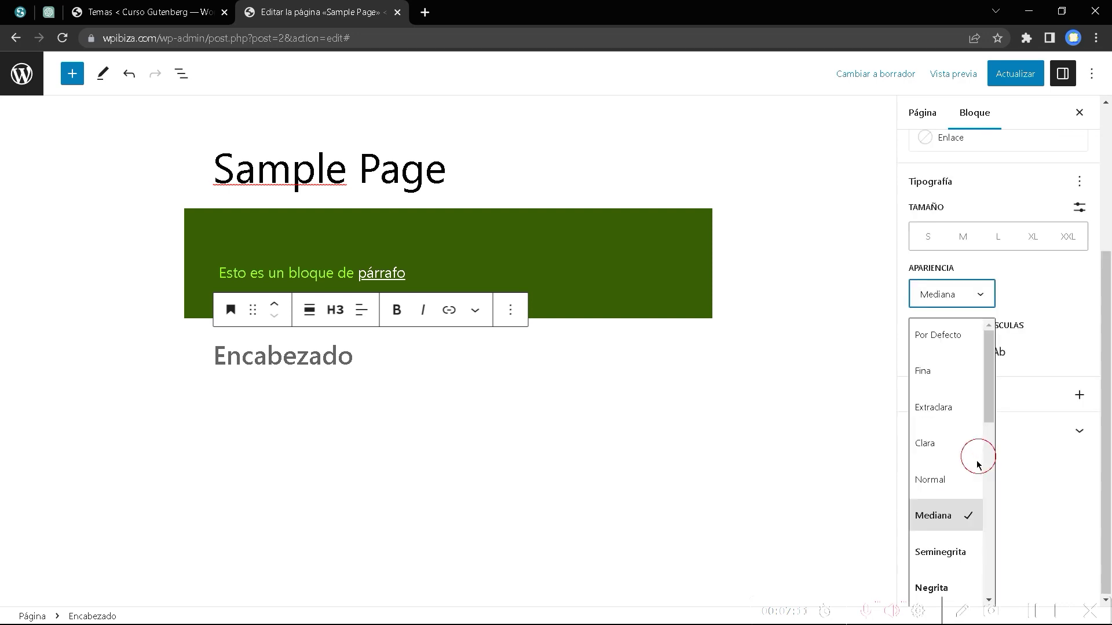
click(941, 552)
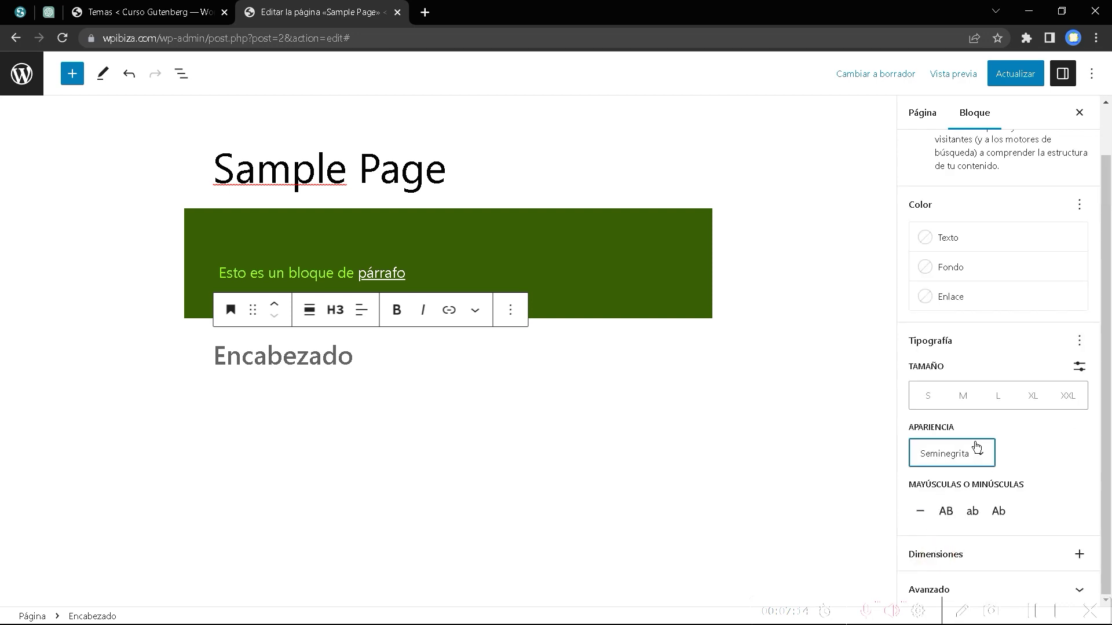
Set the heading's letter case to all capitals so it reads ENCABEZADO.
click(948, 513)
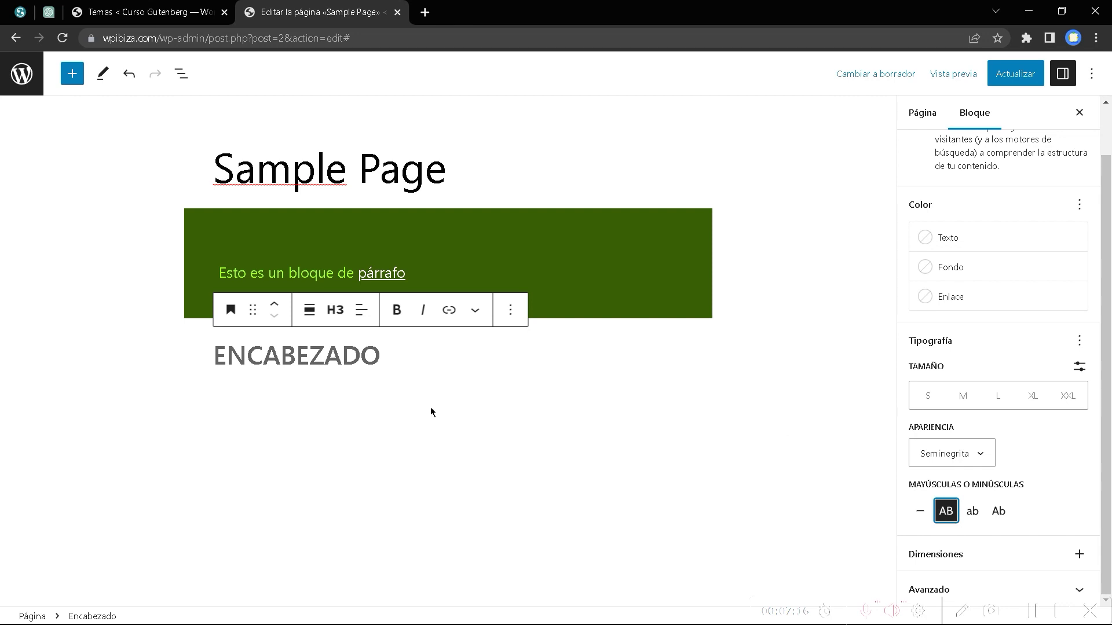
click(998, 510)
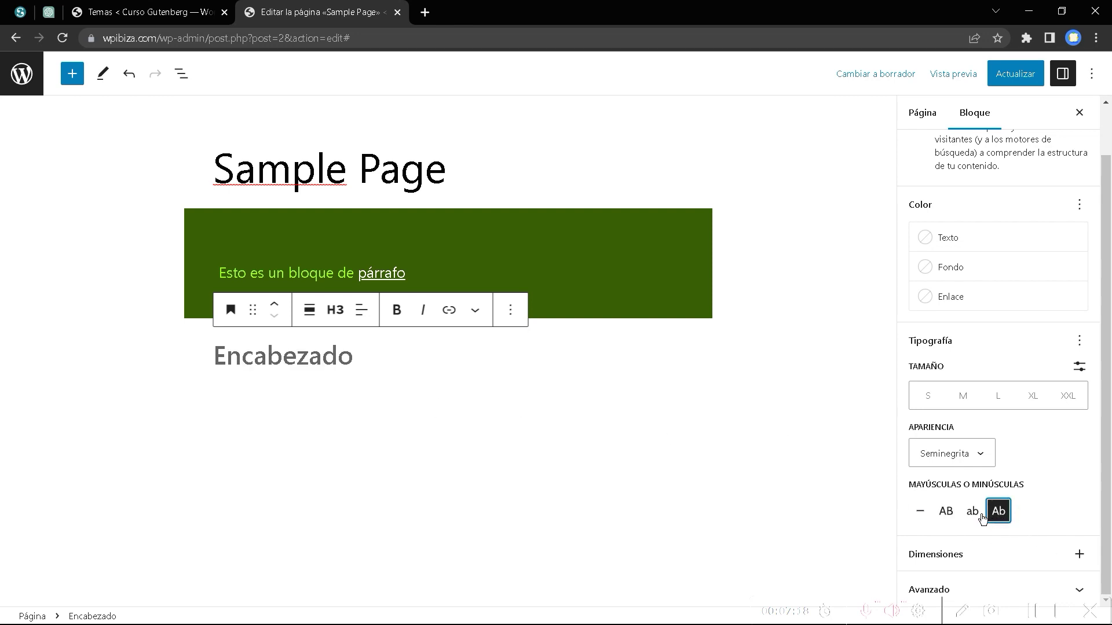
click(972, 511)
click(912, 510)
click(945, 511)
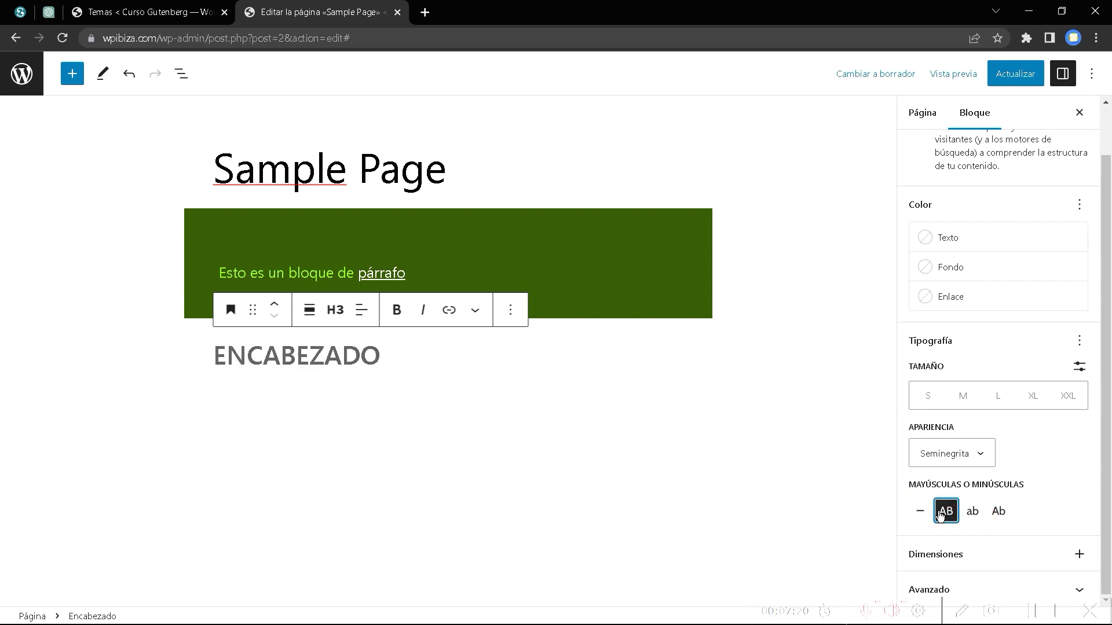
click(1034, 559)
click(1079, 556)
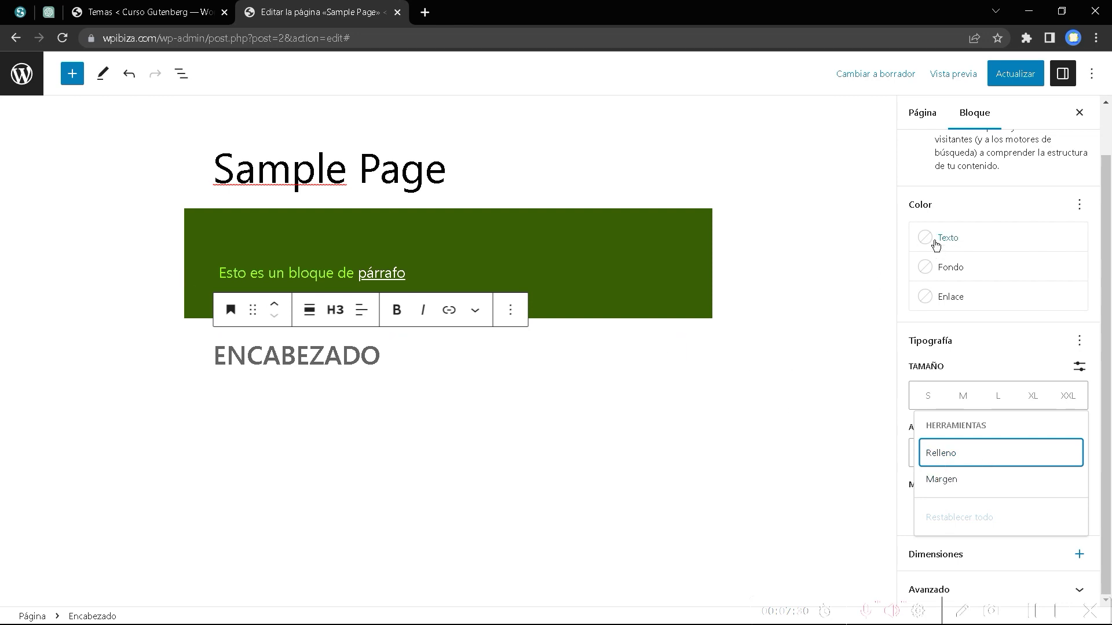
Give the heading a vivid cyan blue (0693E3) background and pale cyan blue (8ED1FC) text.
click(930, 270)
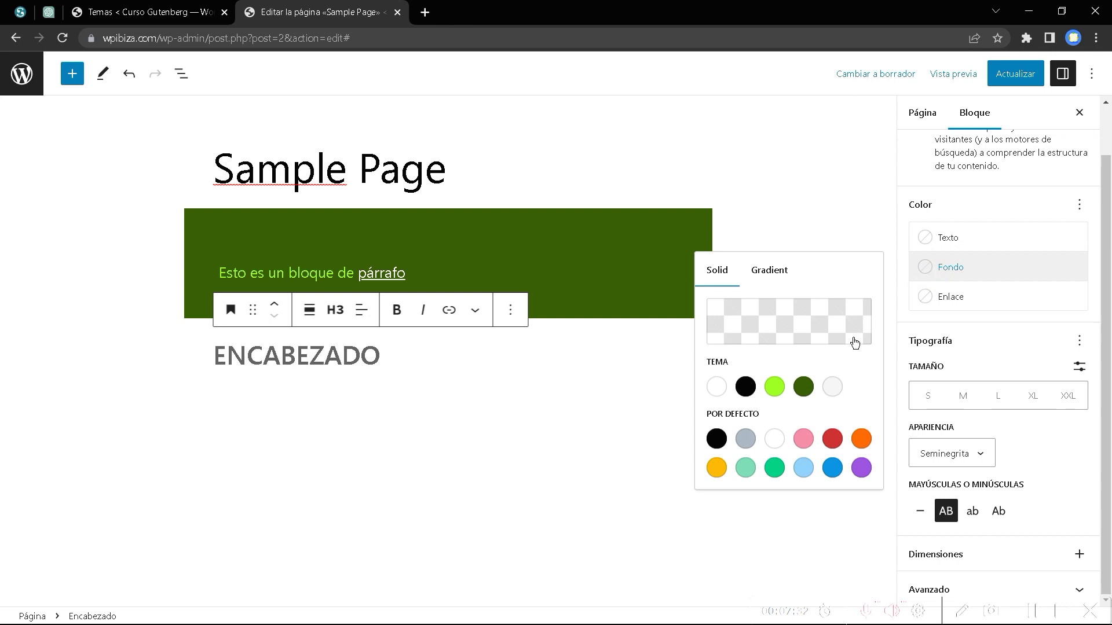
click(834, 469)
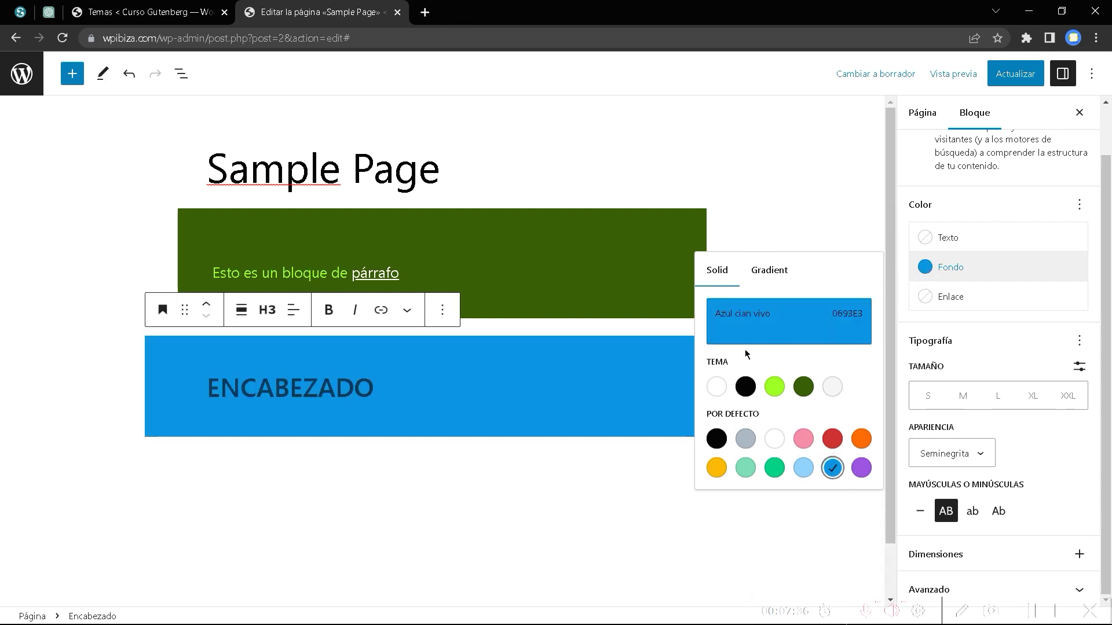
click(932, 241)
click(803, 403)
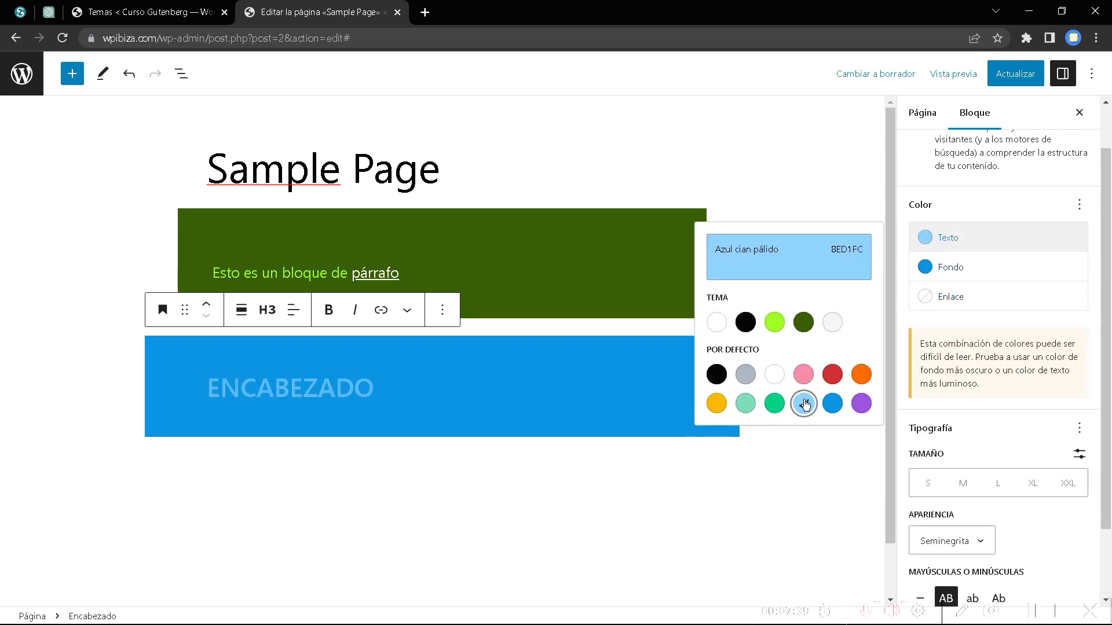
scroll(1036, 473, down, 2)
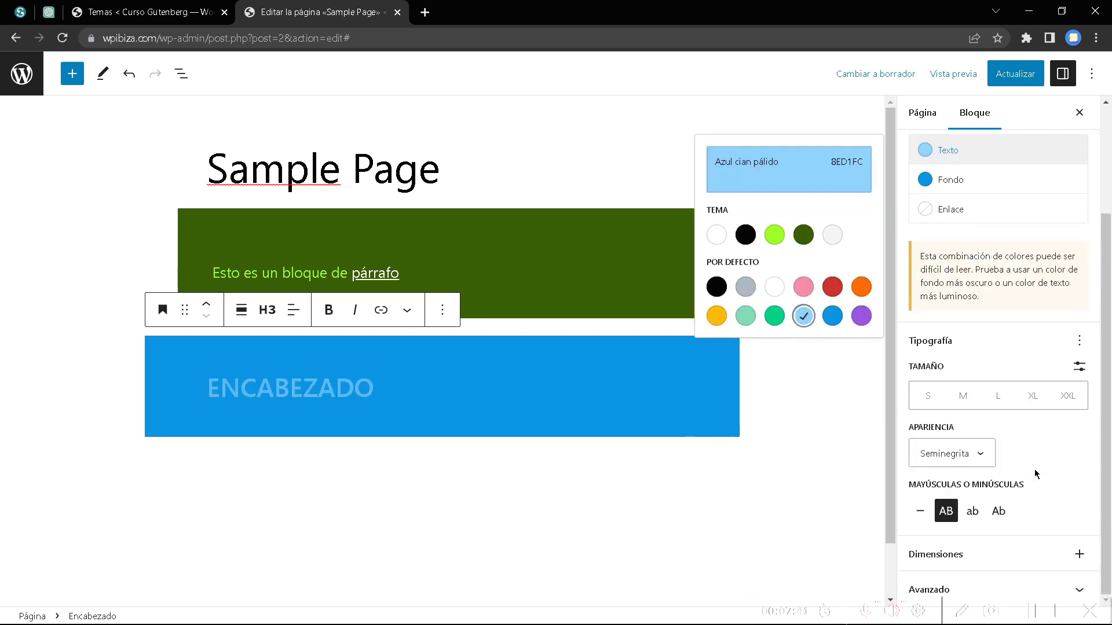
click(1079, 554)
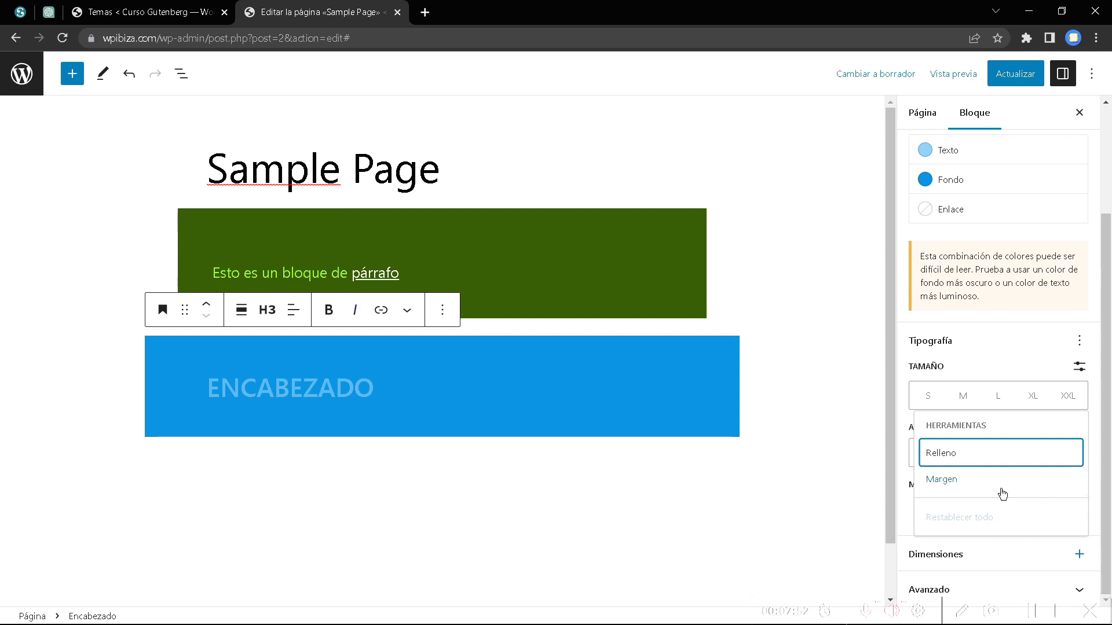
Add margin controls to the heading block, keeping the margin at 0.
click(964, 483)
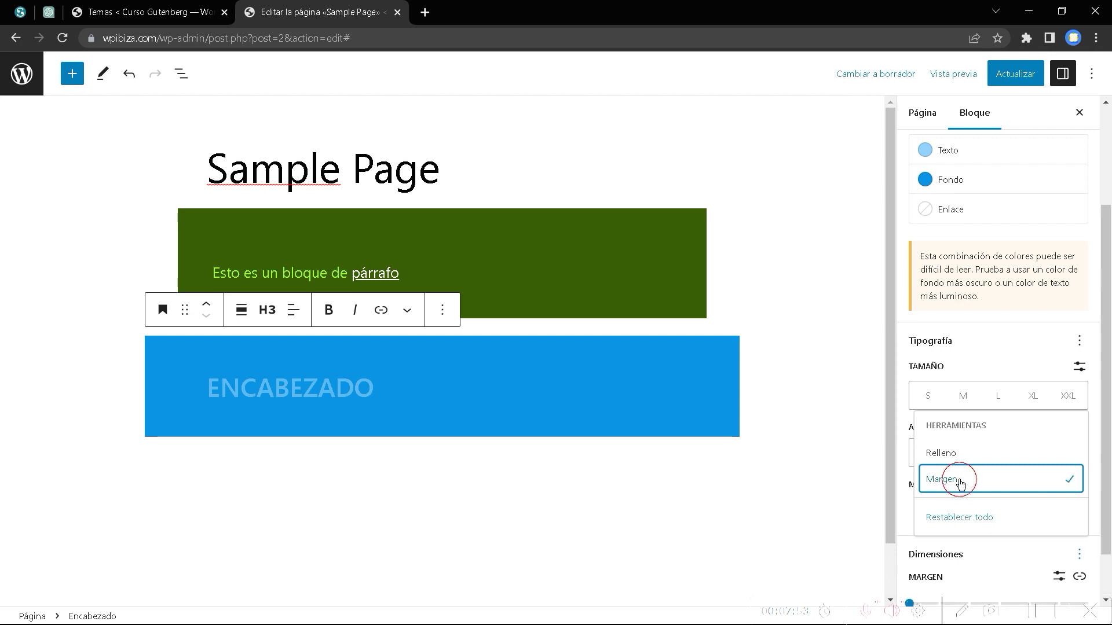
click(901, 428)
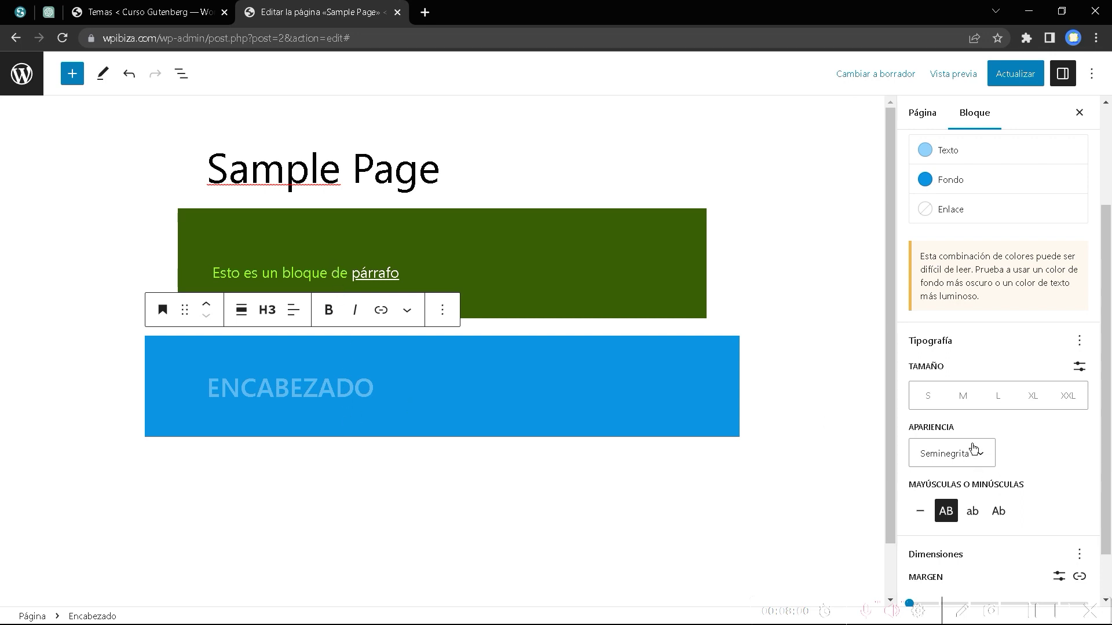
scroll(1046, 467, down, 1)
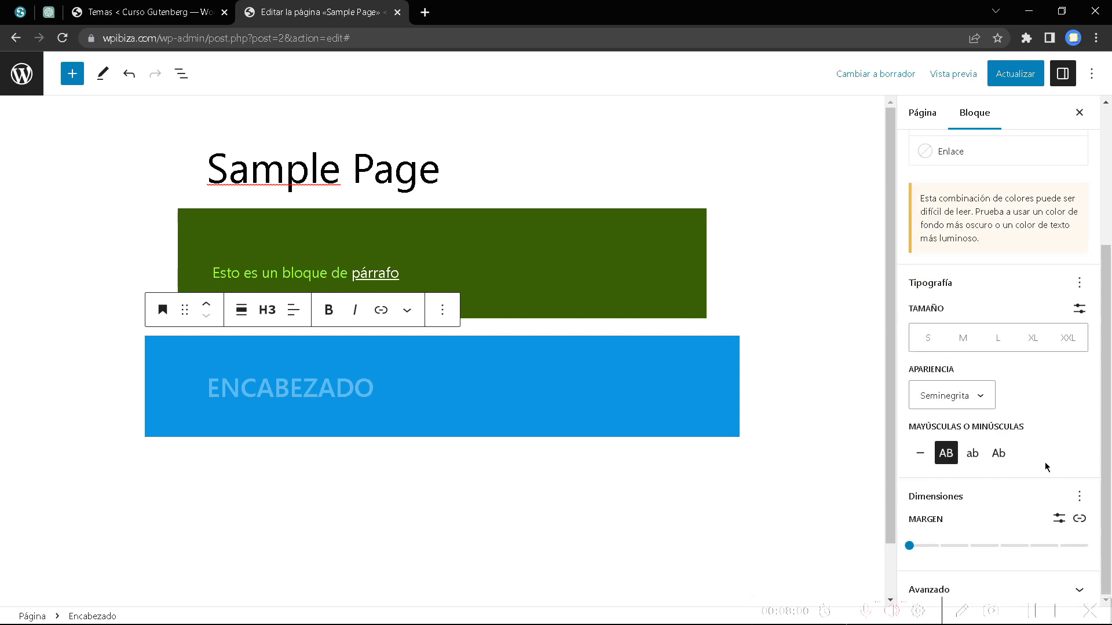
click(909, 547)
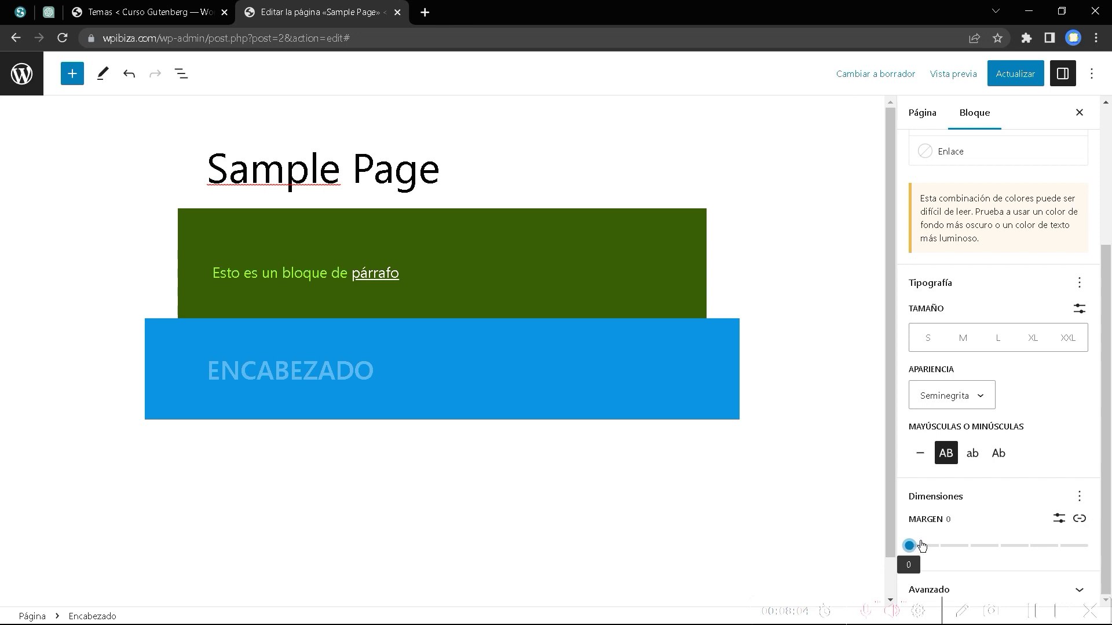
mouse_move(914, 547)
mouse_down()
mouse_move(938, 544)
mouse_move(910, 546)
mouse_up()
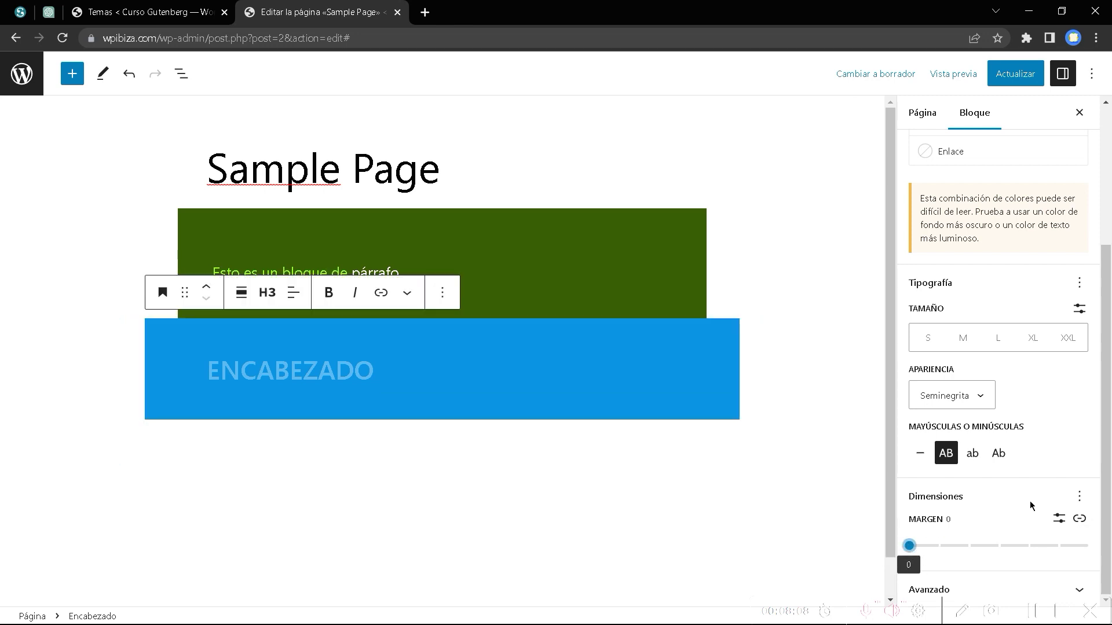
Unlink the margin sides and set the top margin to 1, with right, bottom, left at 0.
click(1079, 518)
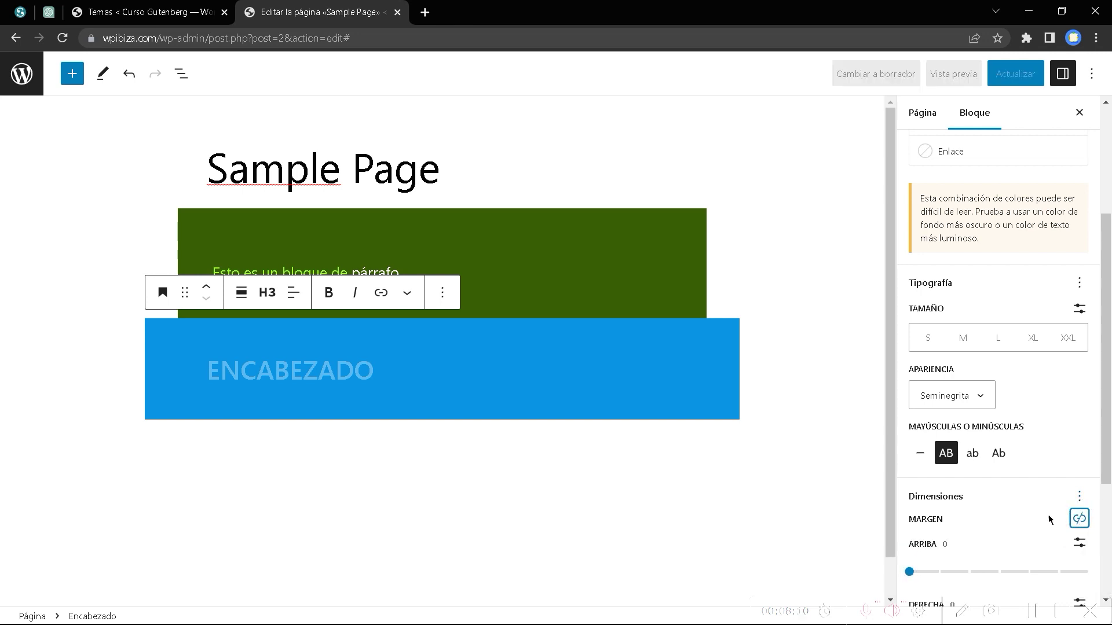
scroll(1049, 520, down, 3)
click(909, 364)
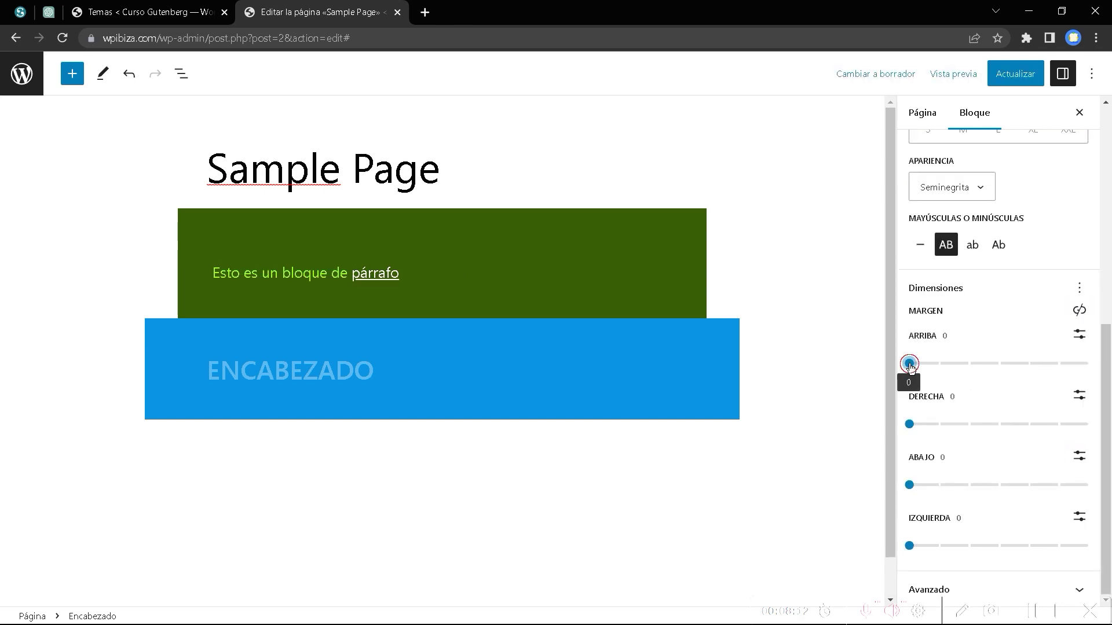
drag(911, 368, 947, 380)
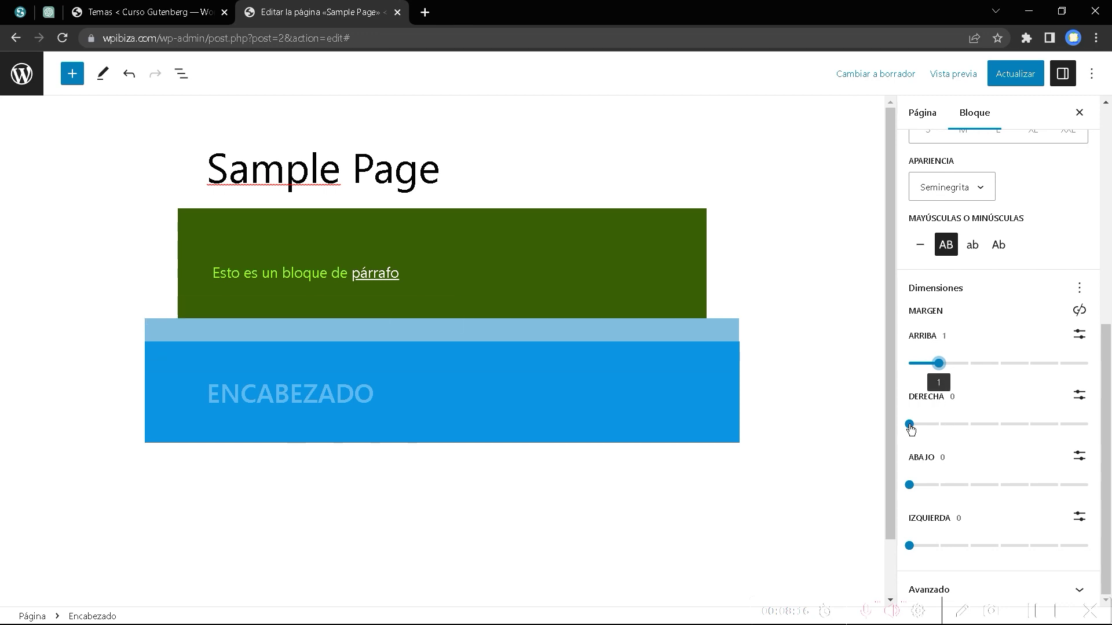
mouse_move(909, 425)
mouse_down()
mouse_move(963, 424)
mouse_move(909, 424)
mouse_up()
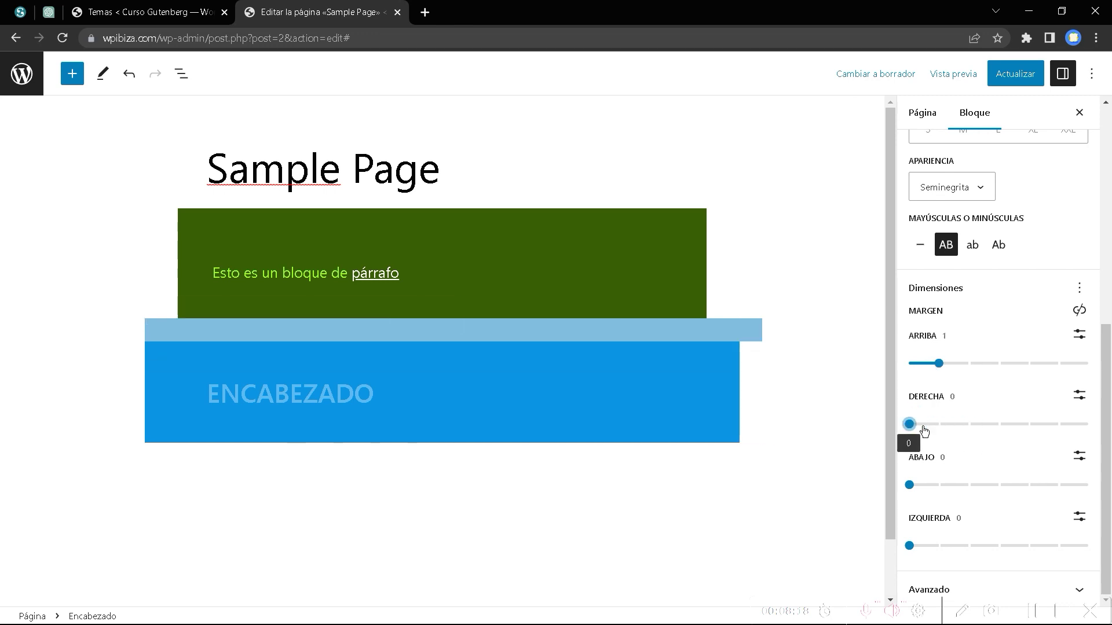
mouse_move(909, 485)
mouse_down()
mouse_move(968, 486)
mouse_move(921, 491)
mouse_up()
mouse_move(909, 546)
mouse_down()
mouse_move(953, 547)
mouse_move(914, 543)
mouse_up()
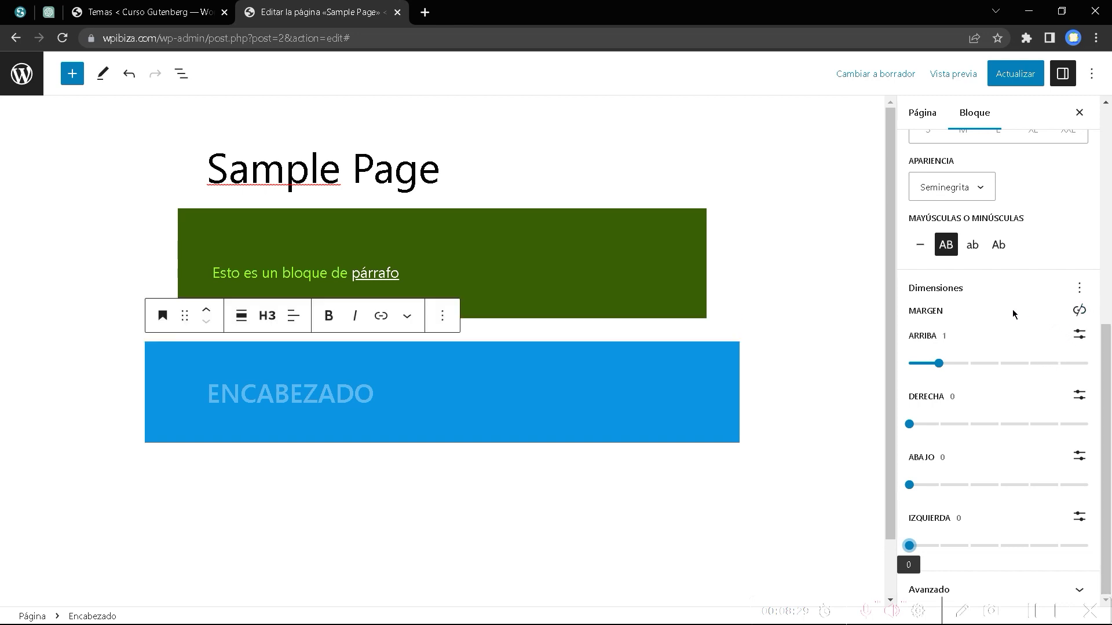
Add padding (Relleno) controls to the heading's dimension settings.
click(943, 310)
click(1079, 288)
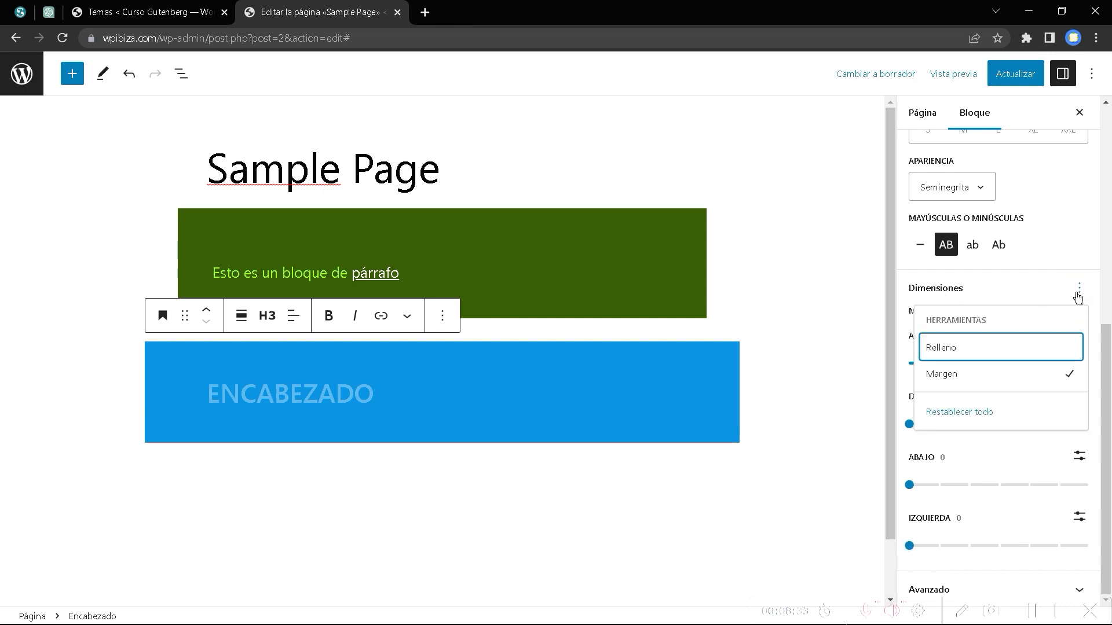
click(953, 350)
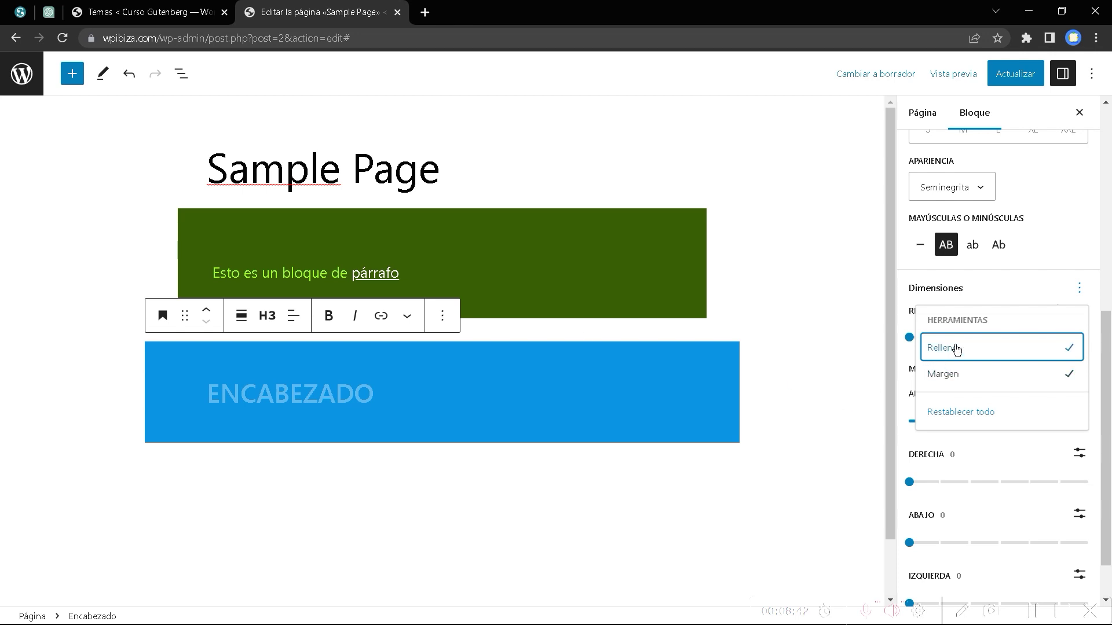
click(237, 398)
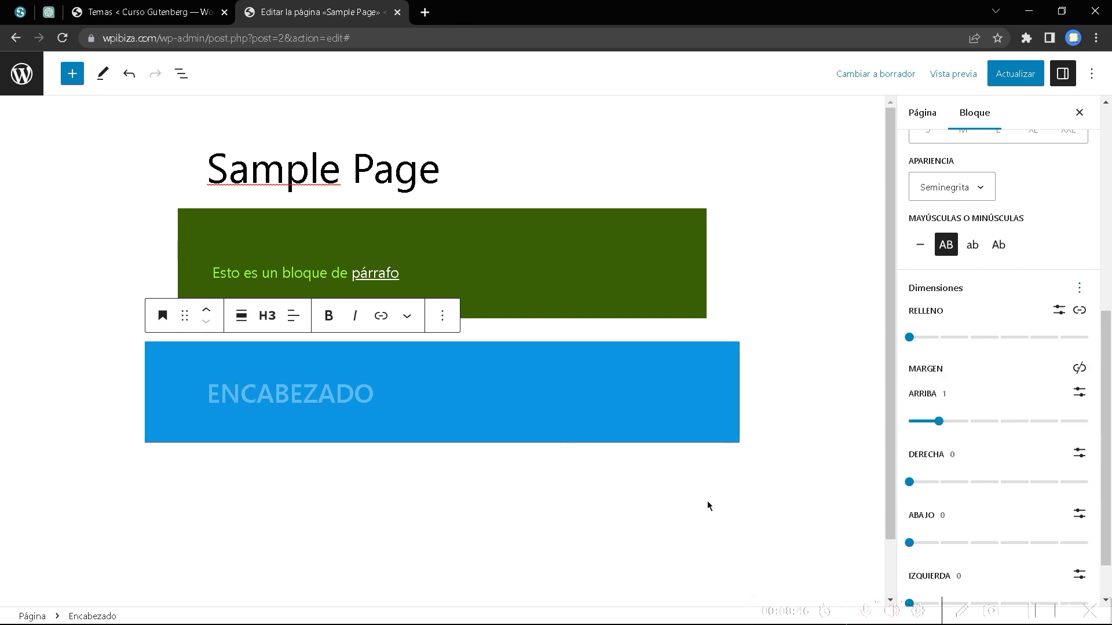
Reselect the ENCABEZADO heading, expand its Avanzado settings, and open the block library.
click(722, 519)
click(756, 394)
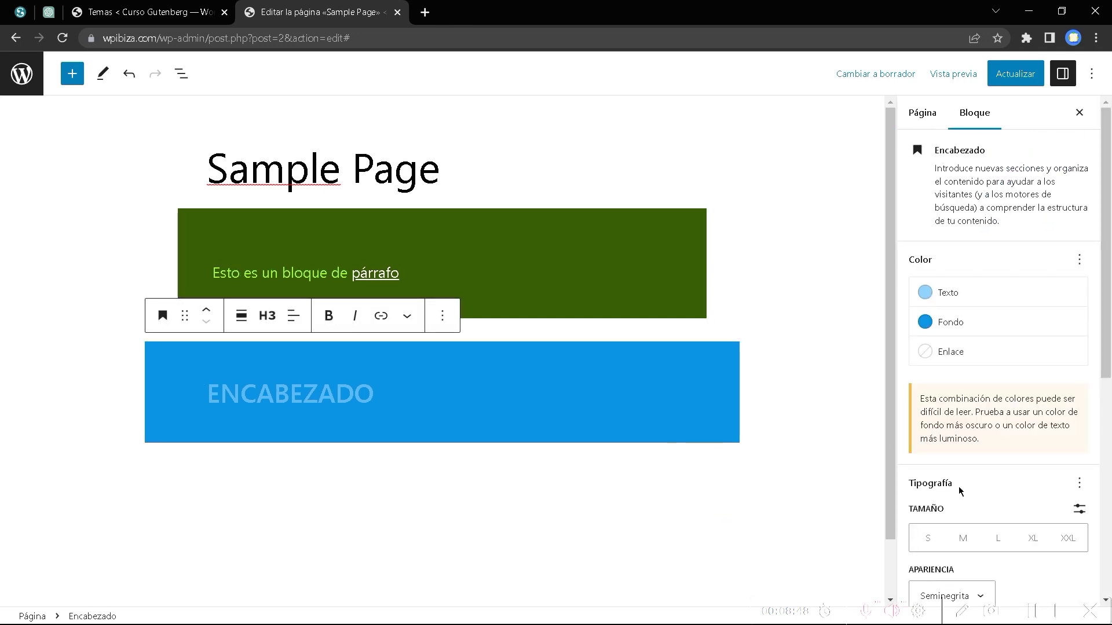
scroll(972, 490, down, 5)
scroll(985, 492, up, 2)
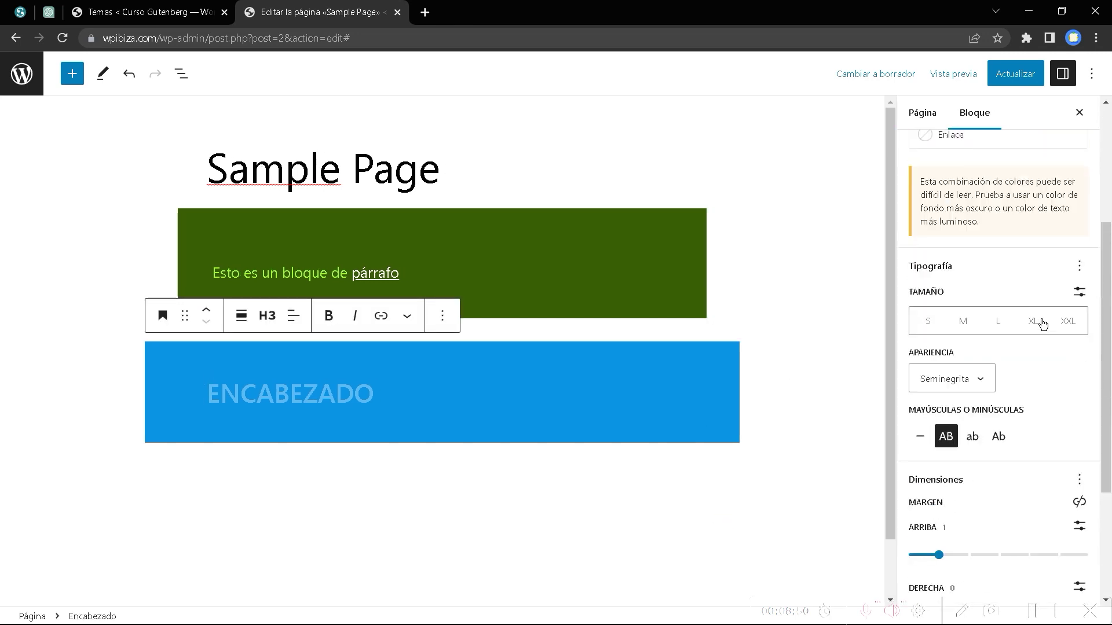
scroll(997, 485, down, 2)
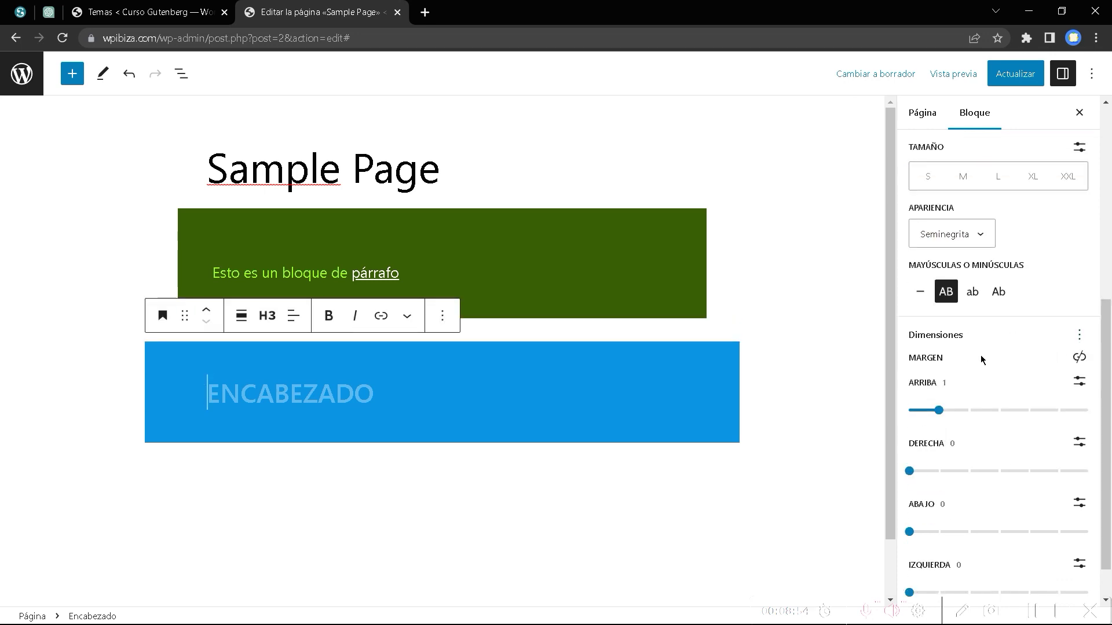
scroll(997, 447, down, 1)
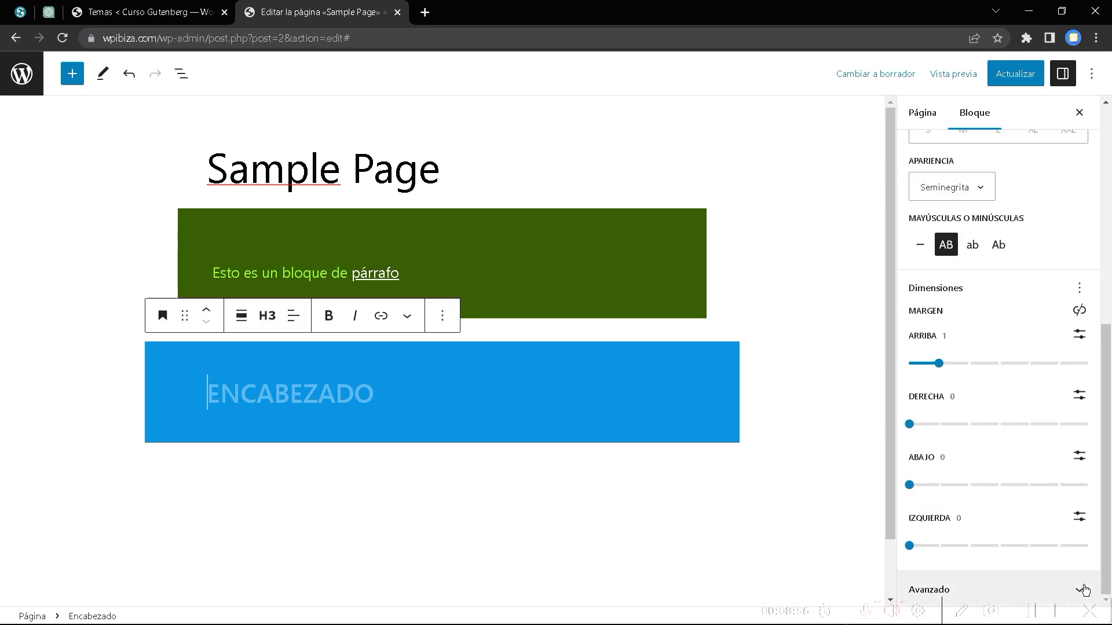
click(1019, 589)
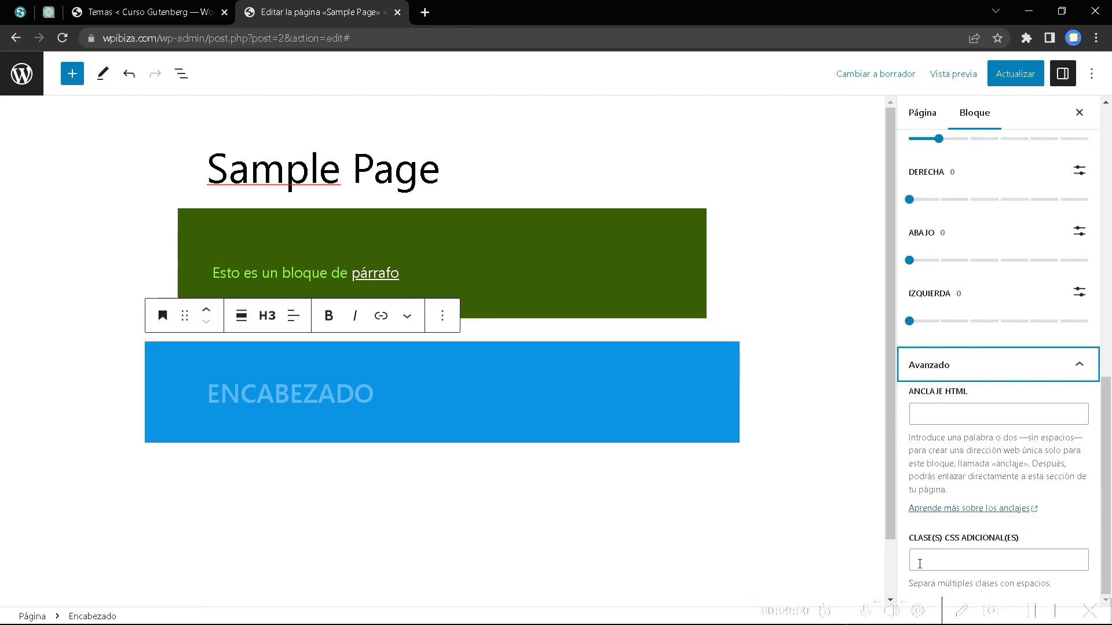
click(72, 78)
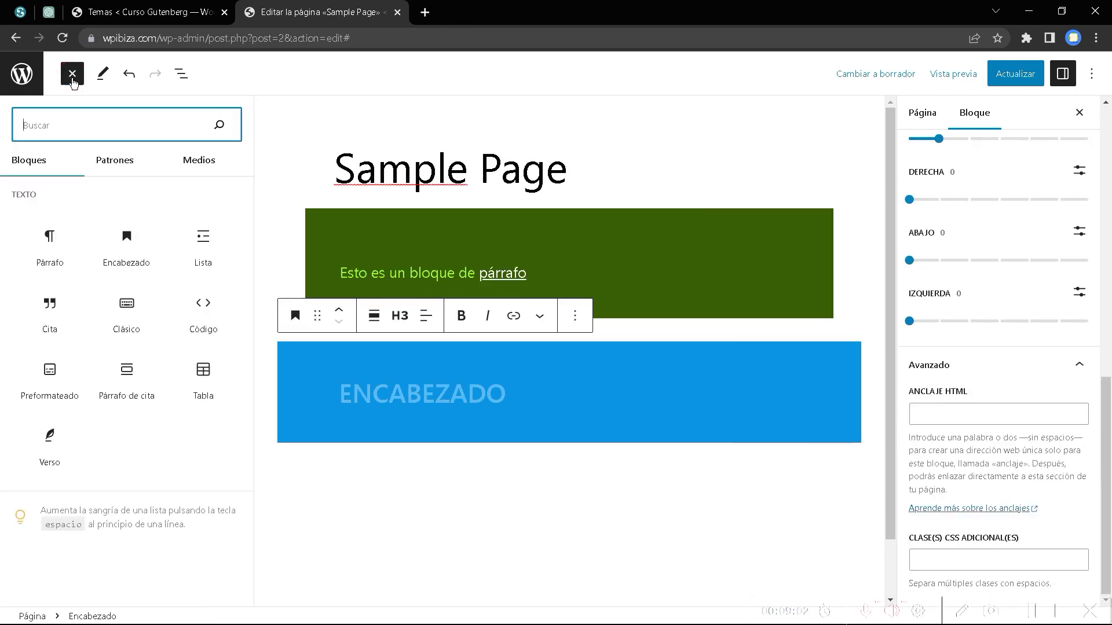
Insert a Lista block below the ENCABEZADO heading.
click(193, 248)
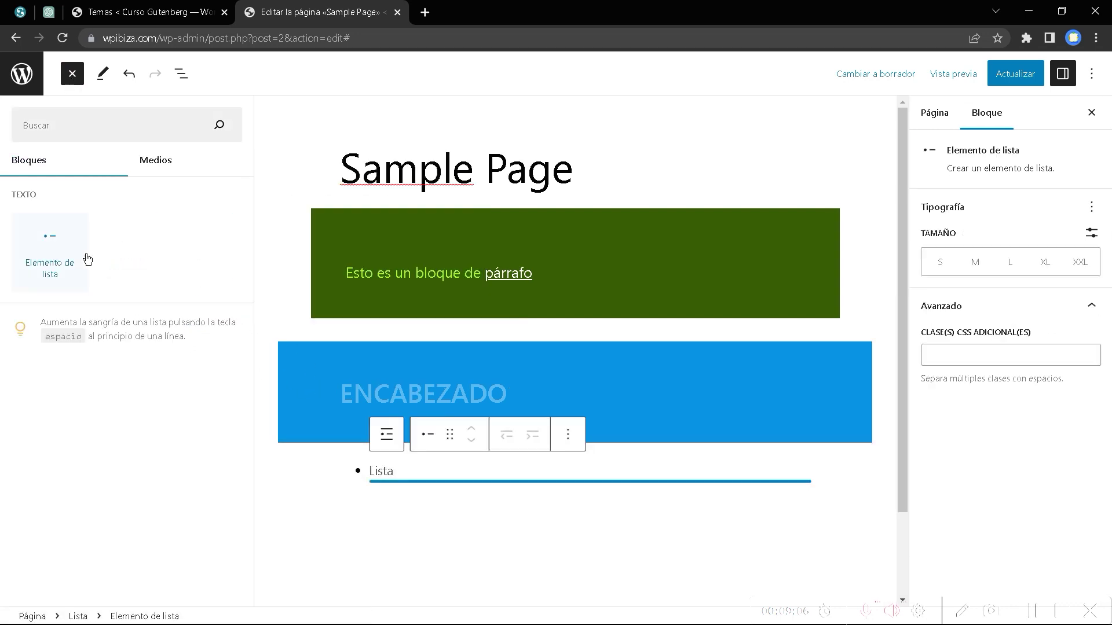
mouse_move(54, 236)
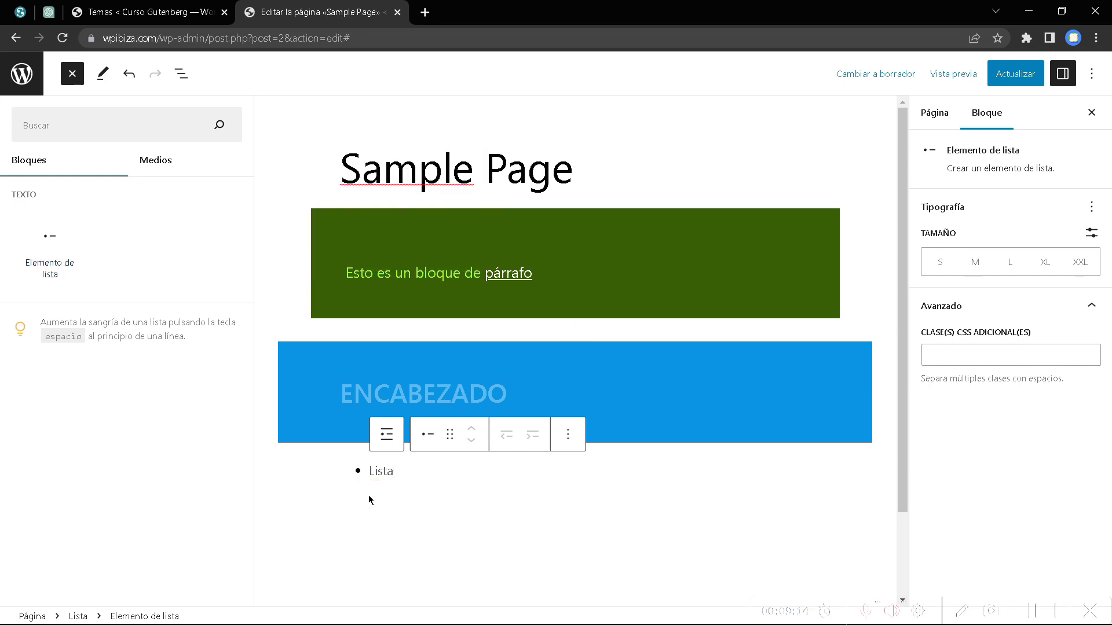
Add a second list item and select the only image from the media library.
click(46, 270)
click(151, 162)
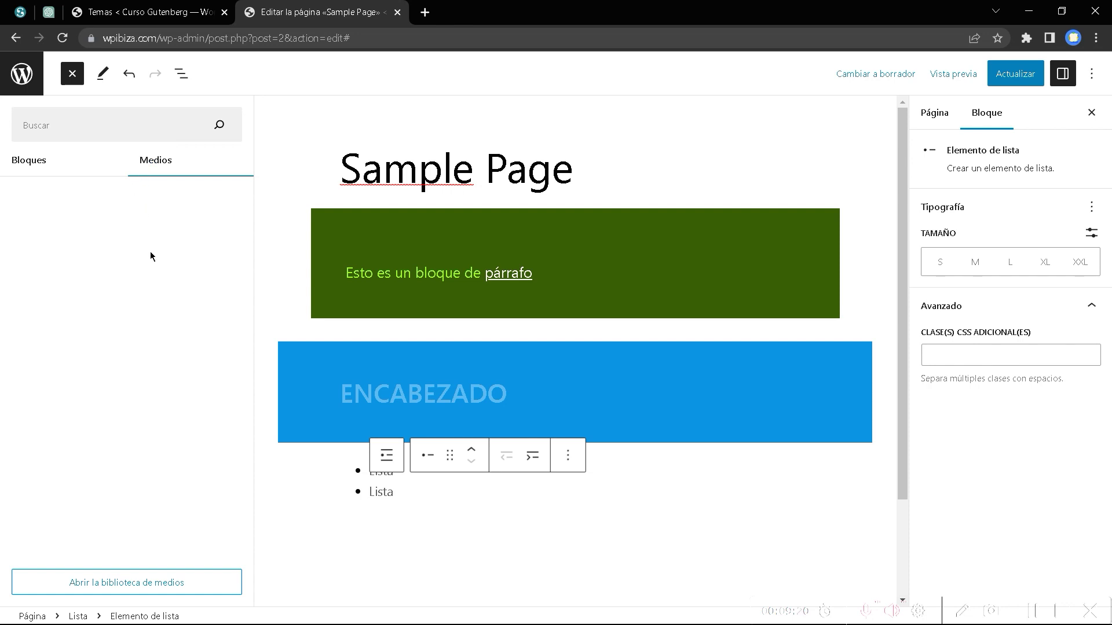
click(120, 582)
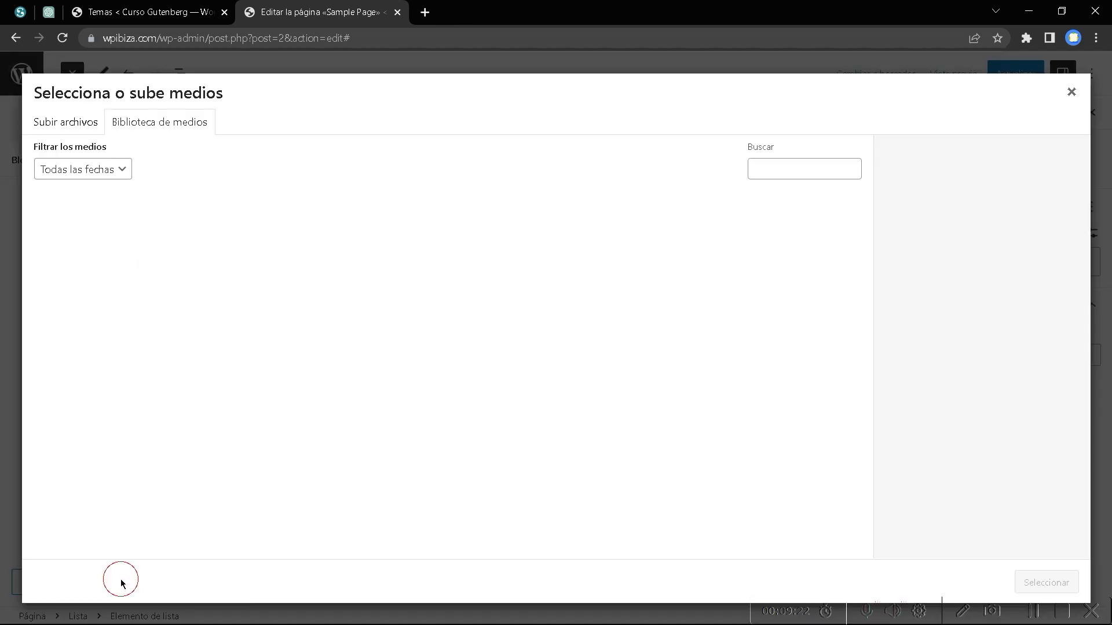
click(111, 268)
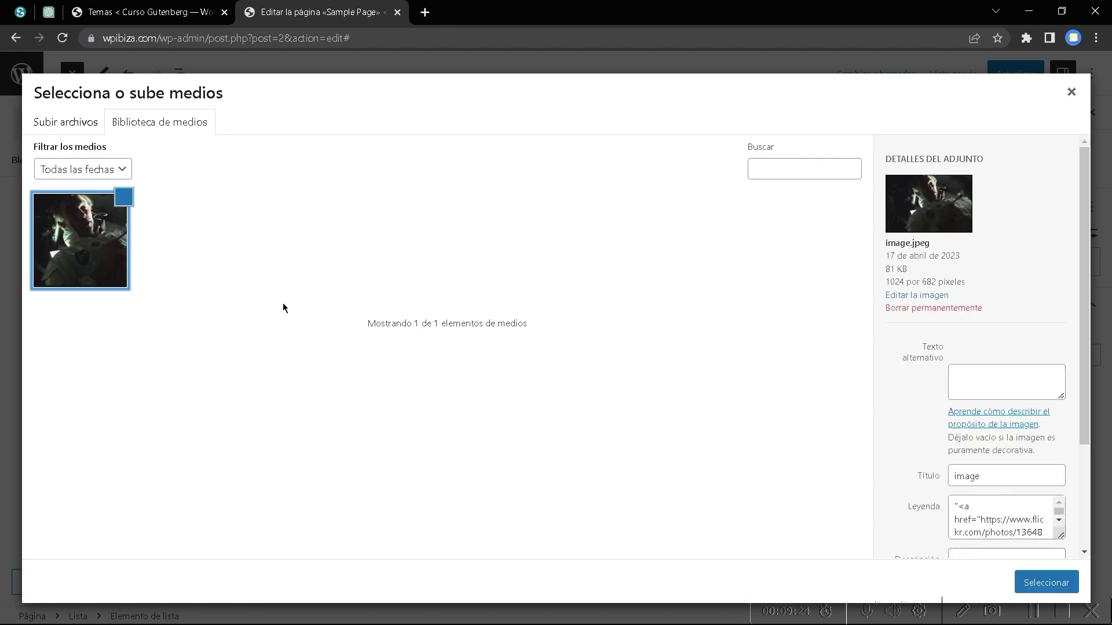
click(1037, 585)
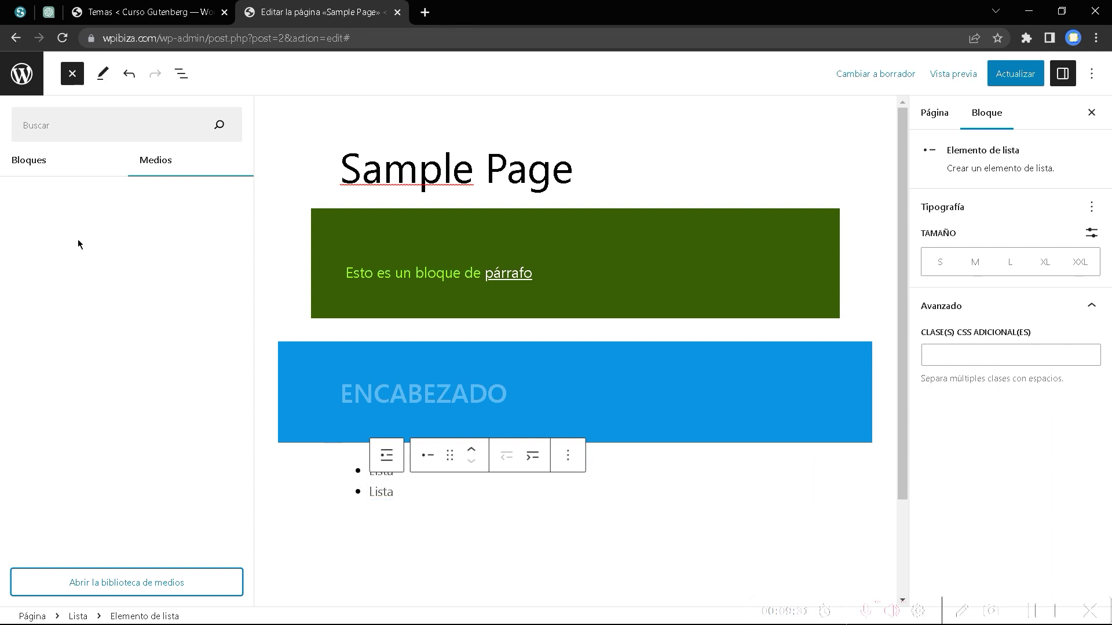
click(30, 168)
Add another list item, close the block library, and delete the extra empty items with Backspace.
click(51, 258)
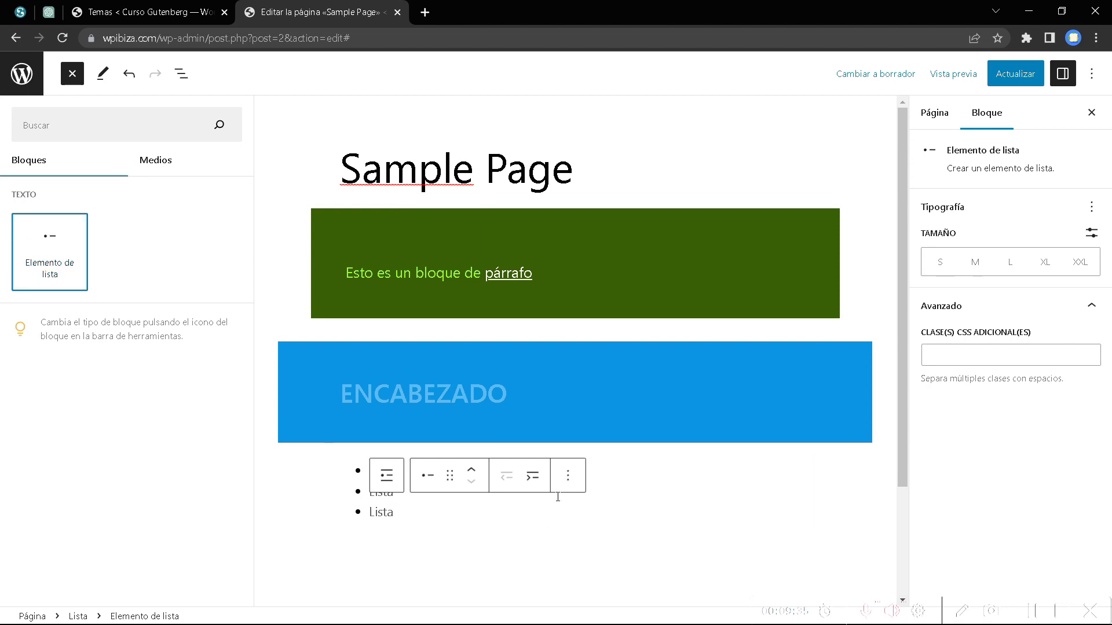
click(378, 499)
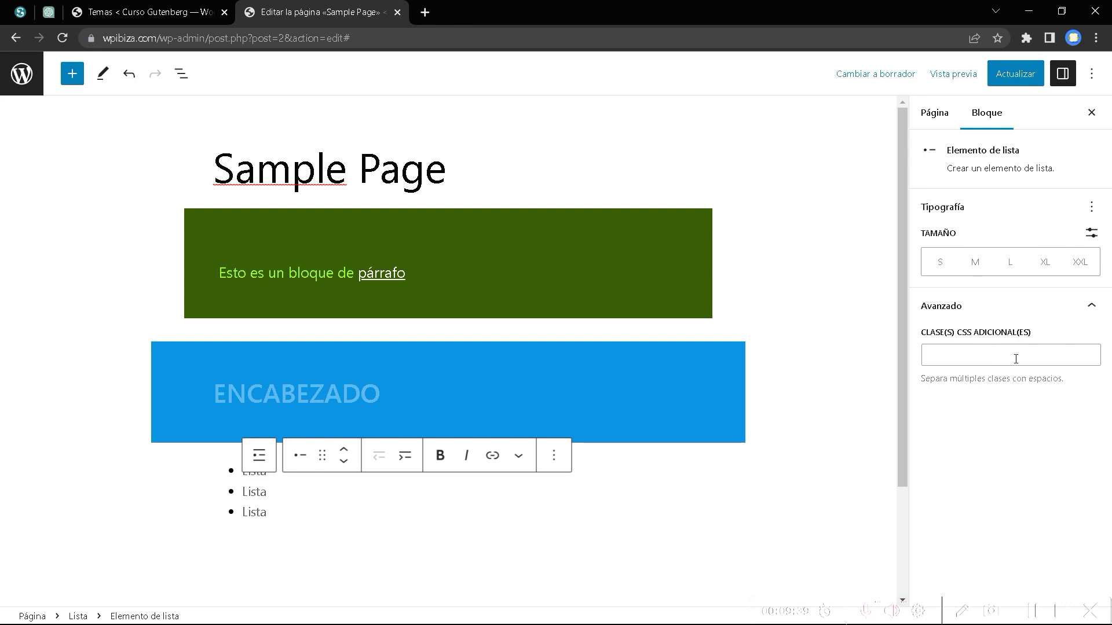
click(242, 474)
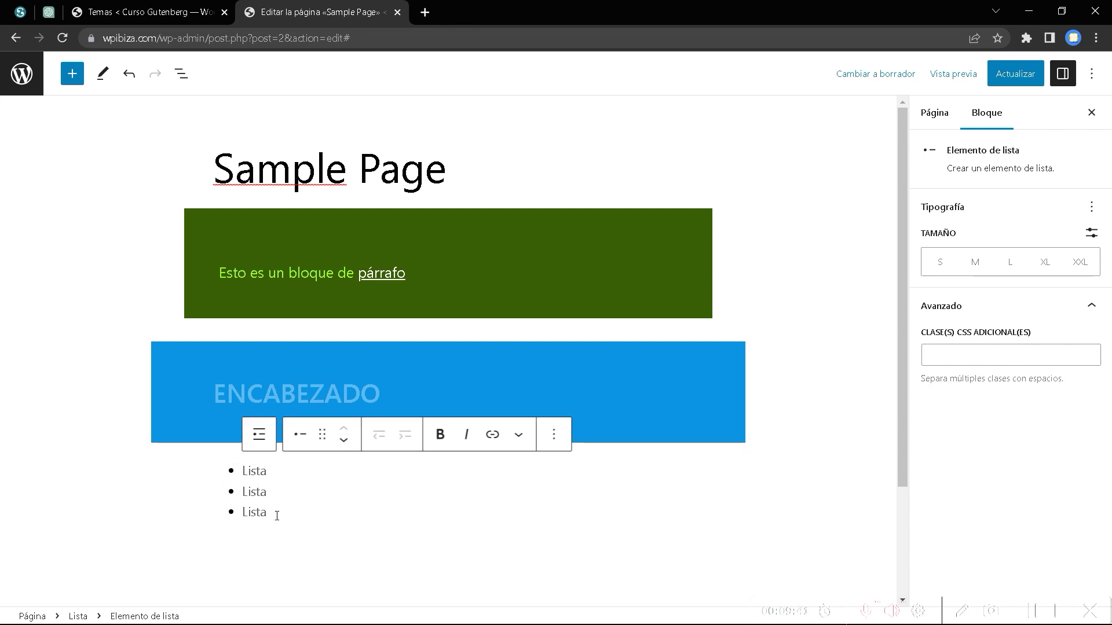
key(Down)
key(BackSpace)
key(BackSpace)
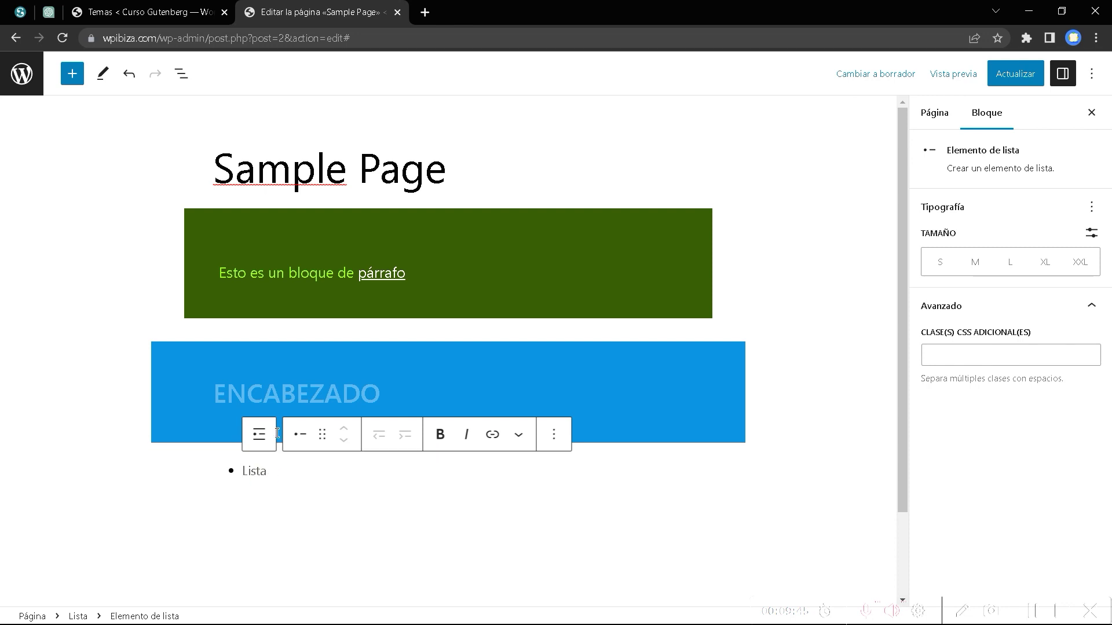
click(258, 433)
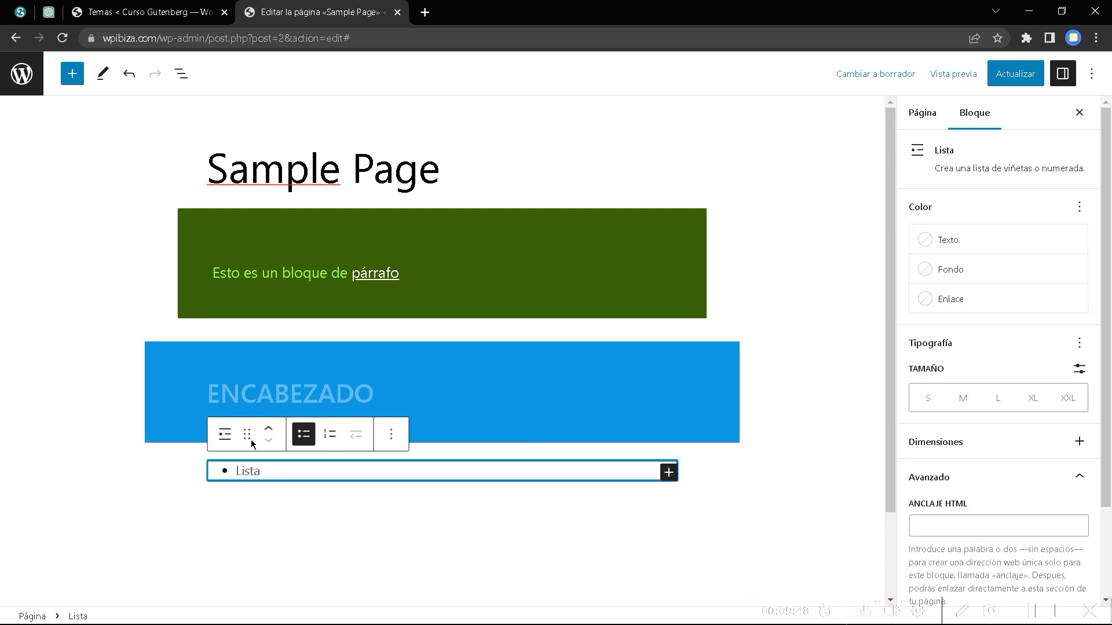
click(224, 433)
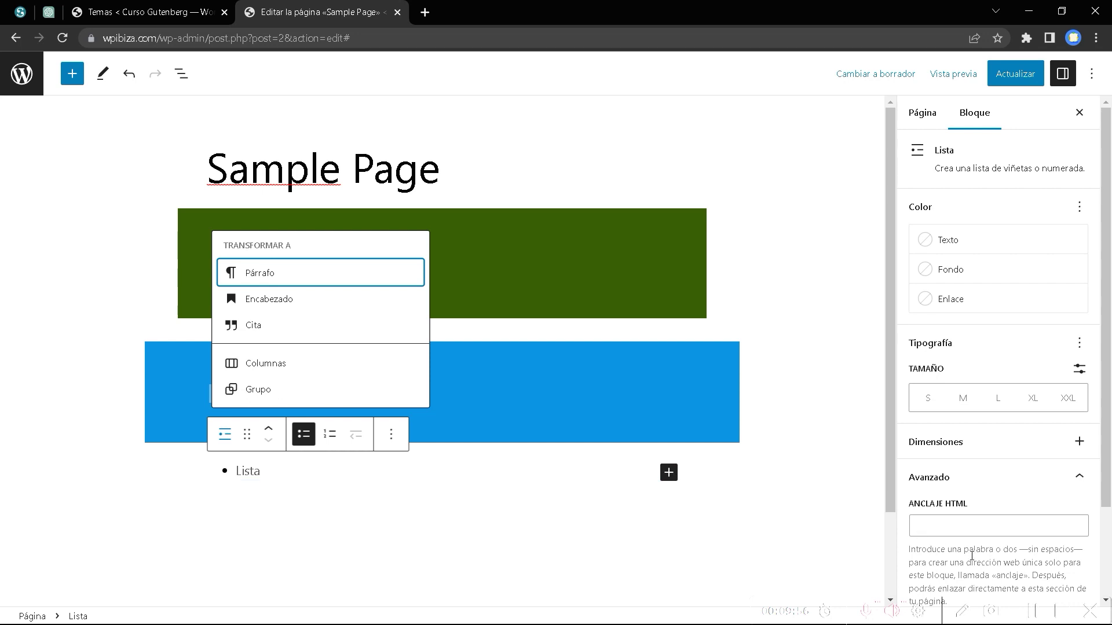
click(227, 390)
click(222, 434)
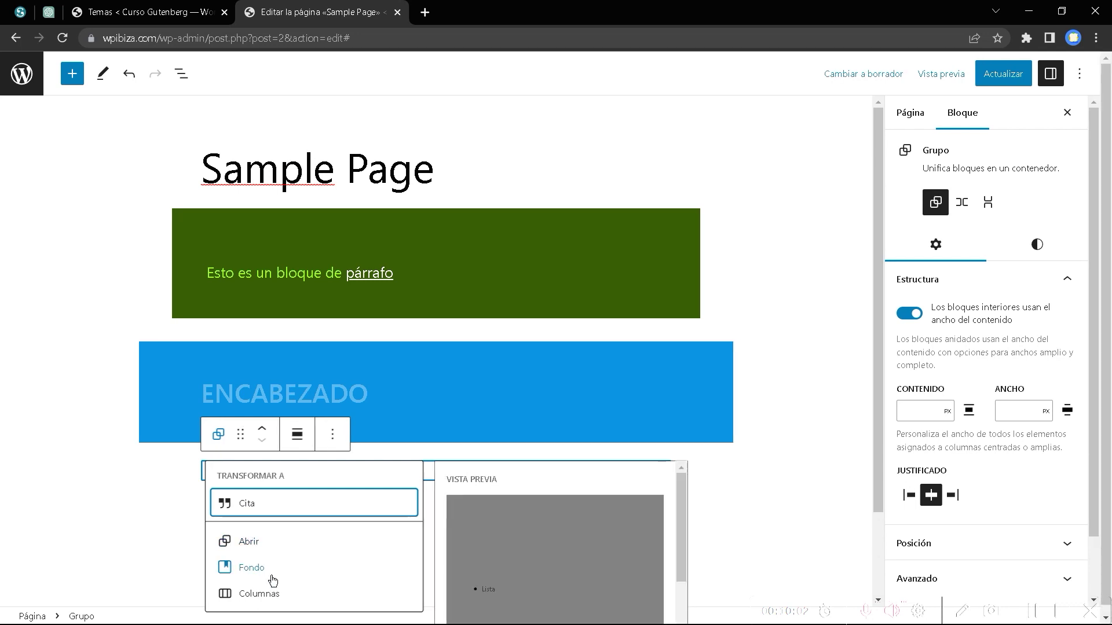
key(ctrl+z)
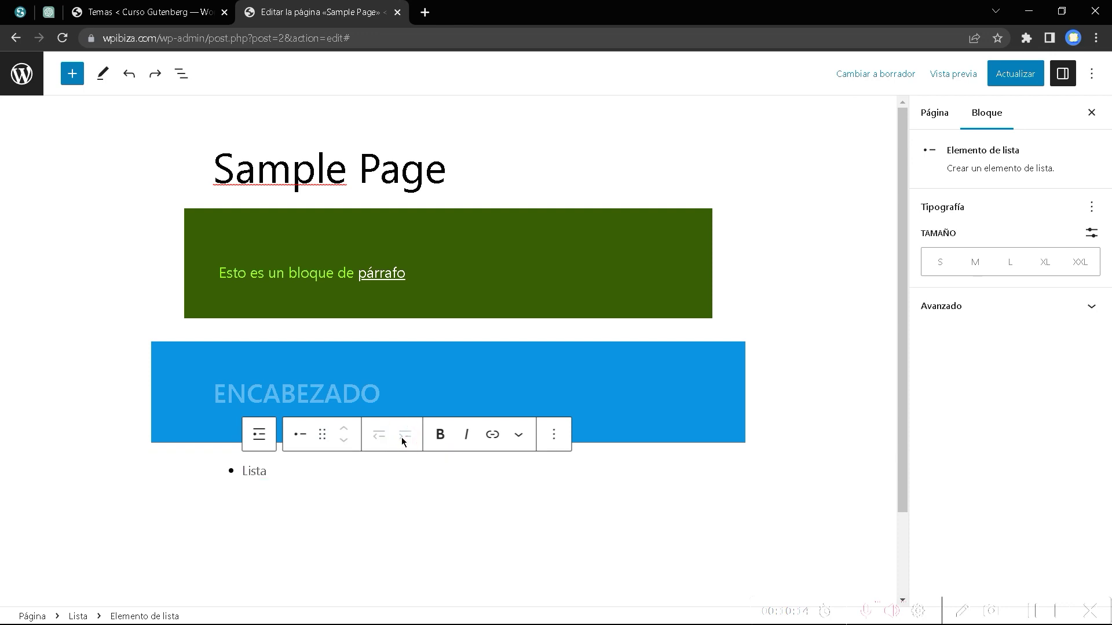
Type the list items Monitor, Teclado and Ratón.
click(254, 471)
text(Mon)
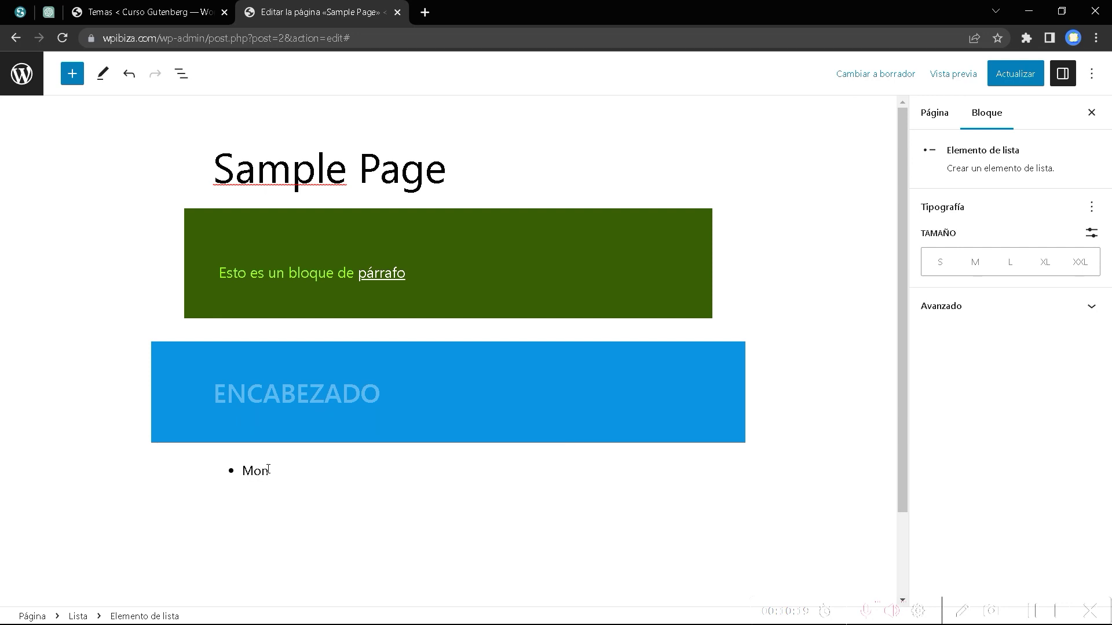
text(itor)
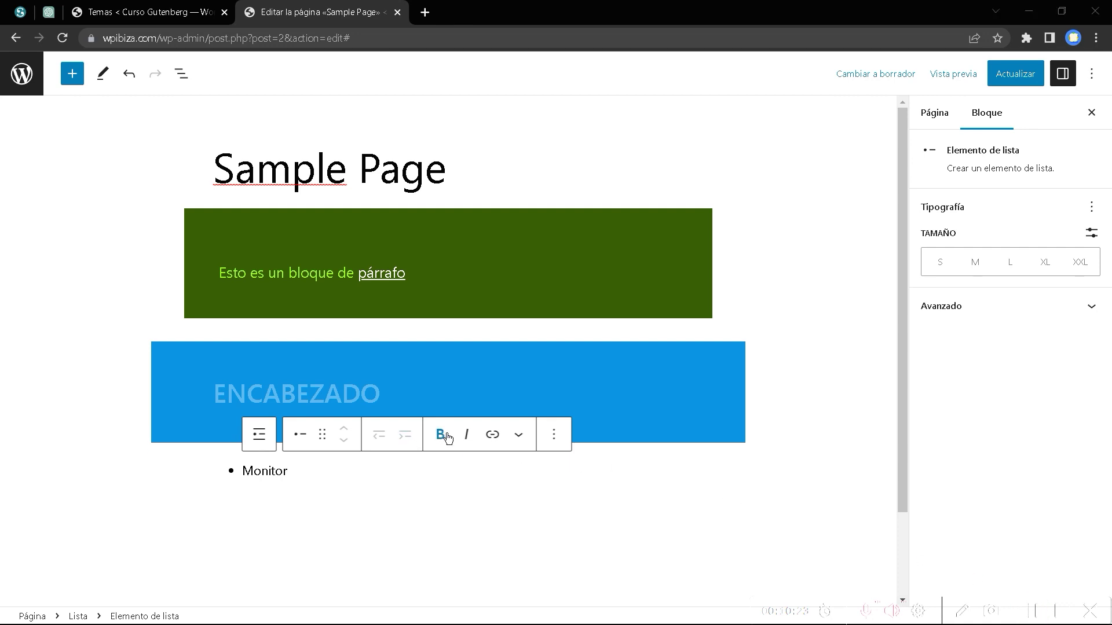
click(519, 436)
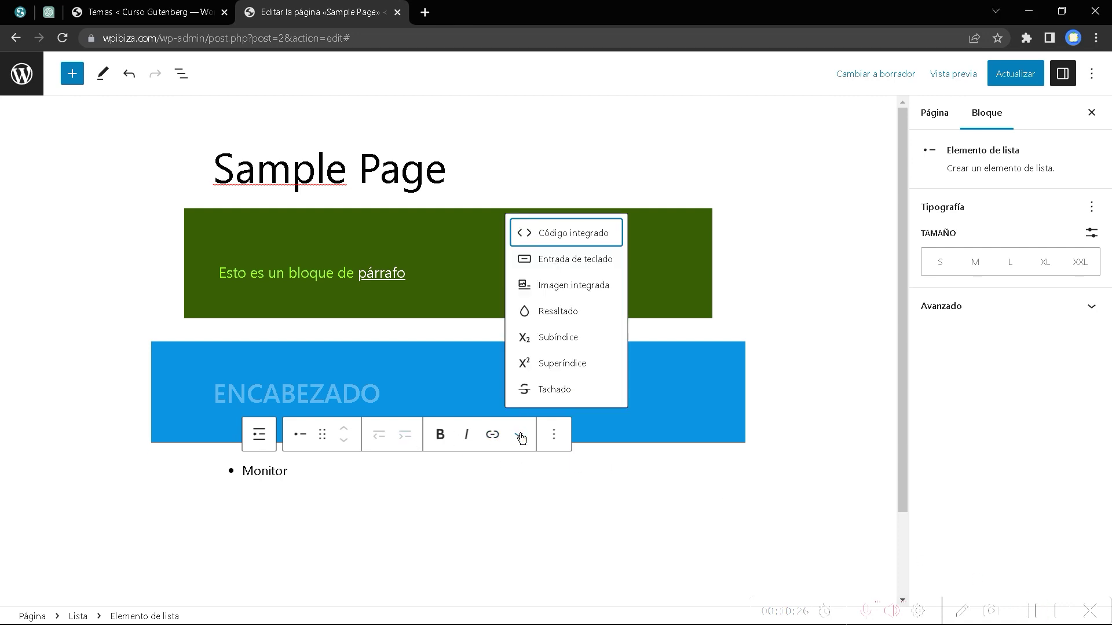
click(310, 472)
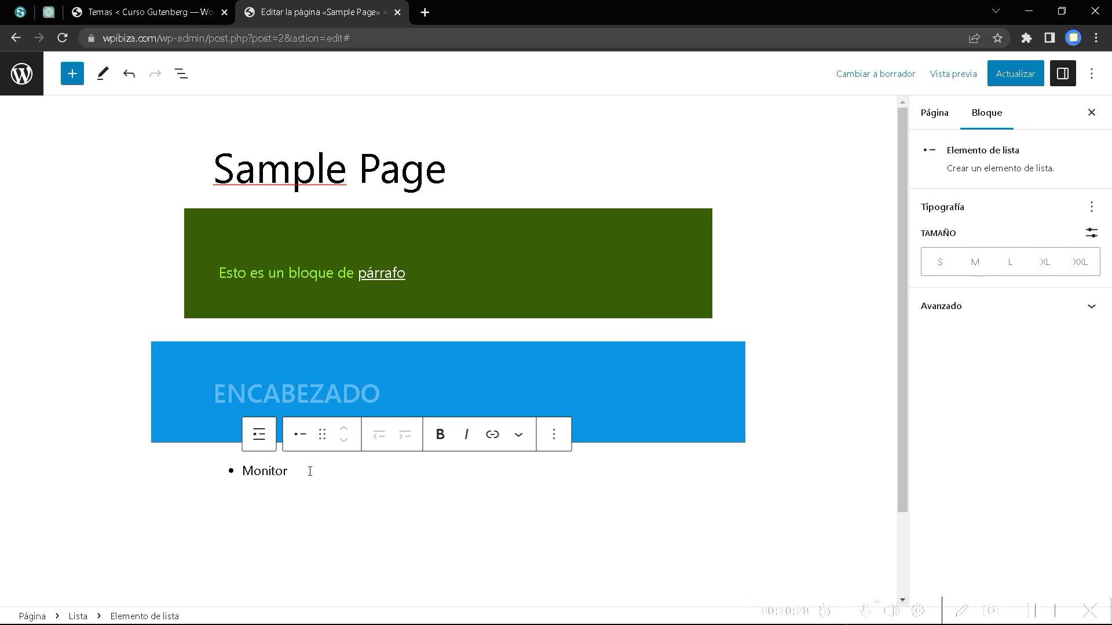
key(Return)
text(Tec)
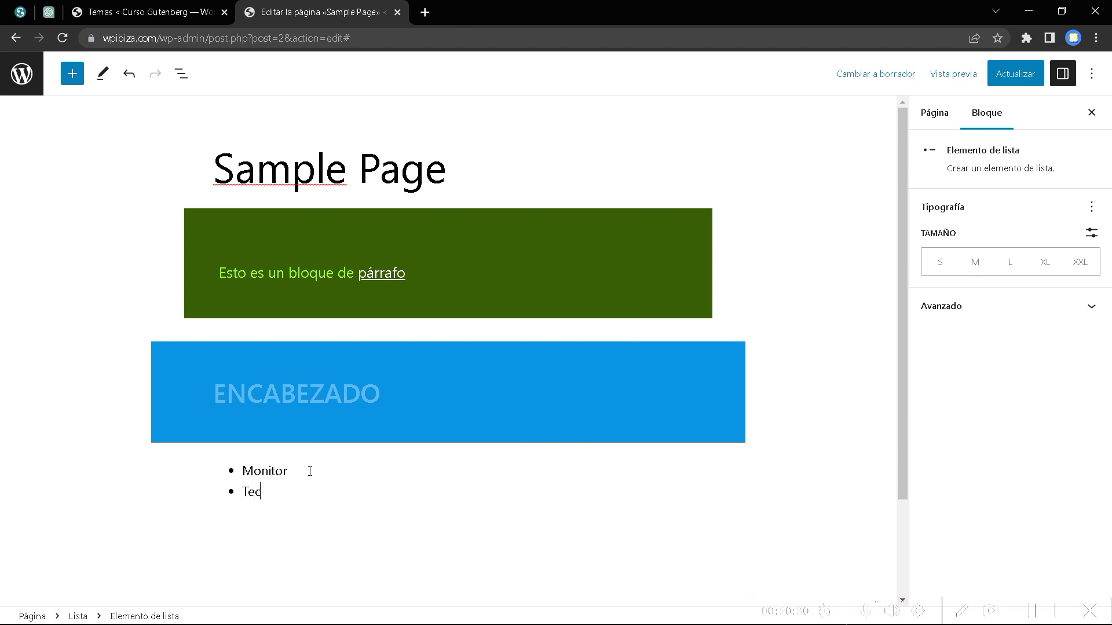
text(lado)
key(Return)
text(Rat)
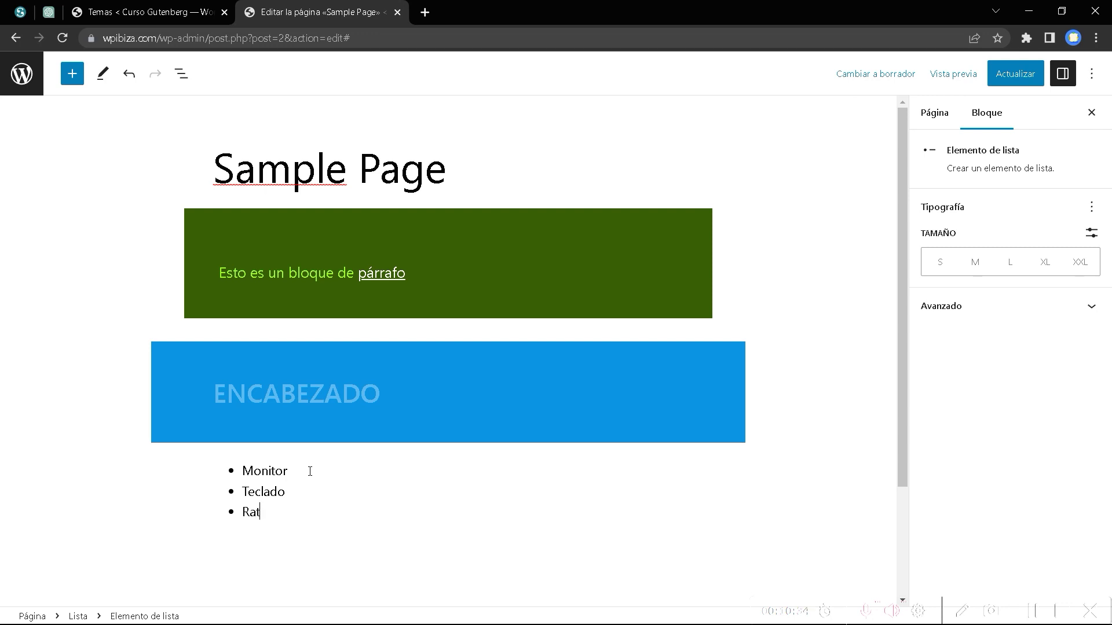
text(ón)
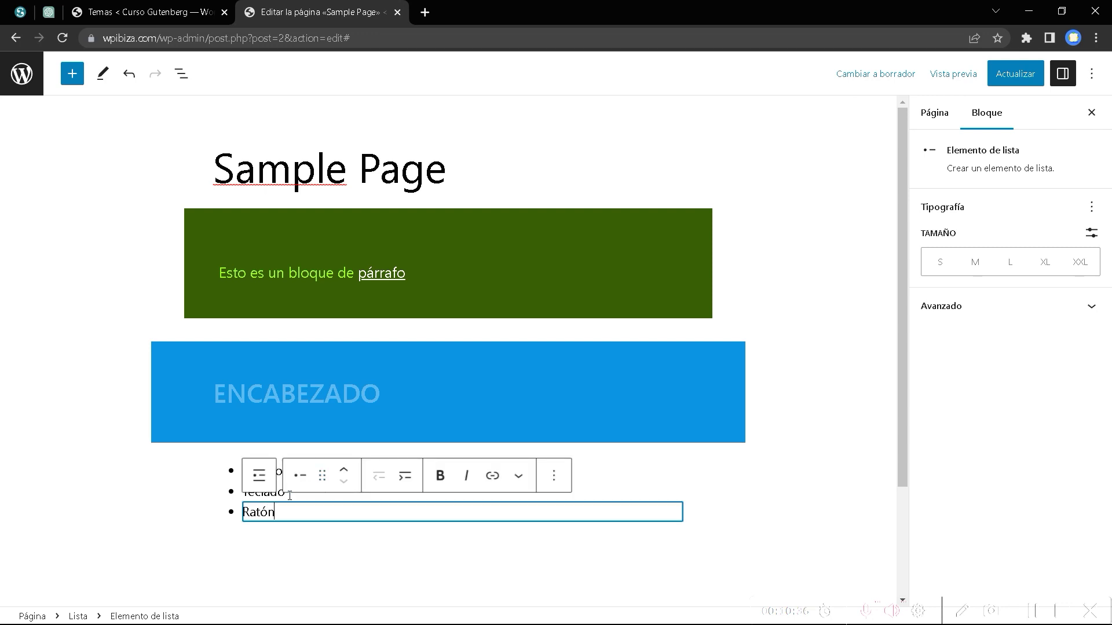
Reorder Teclado with the move arrows so it sits above Ratón, then select the list block.
click(289, 497)
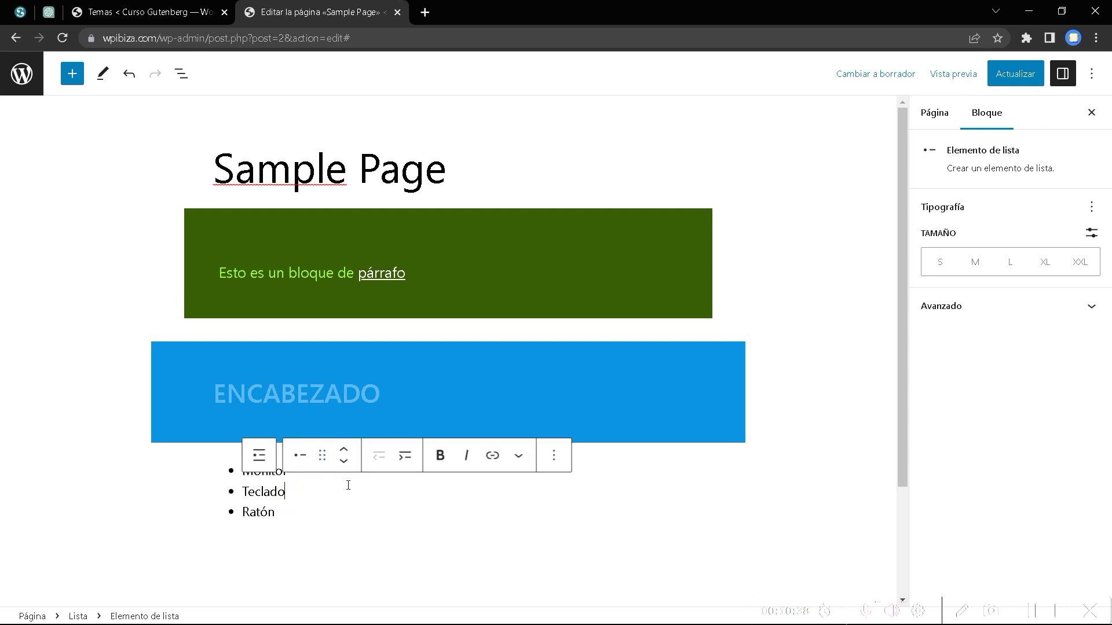
click(343, 463)
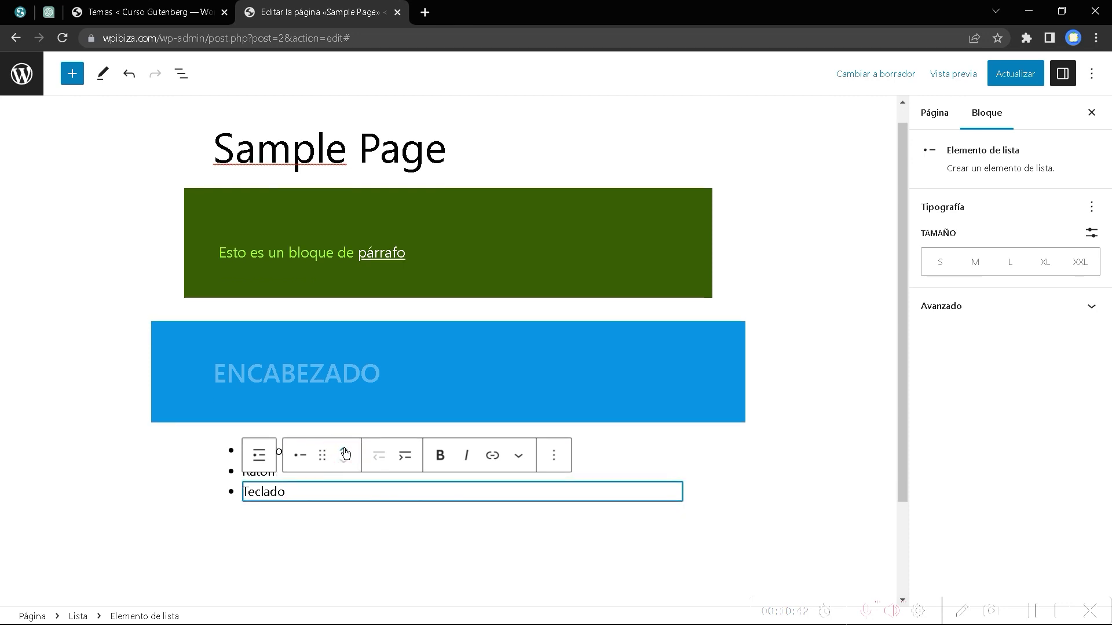
click(344, 454)
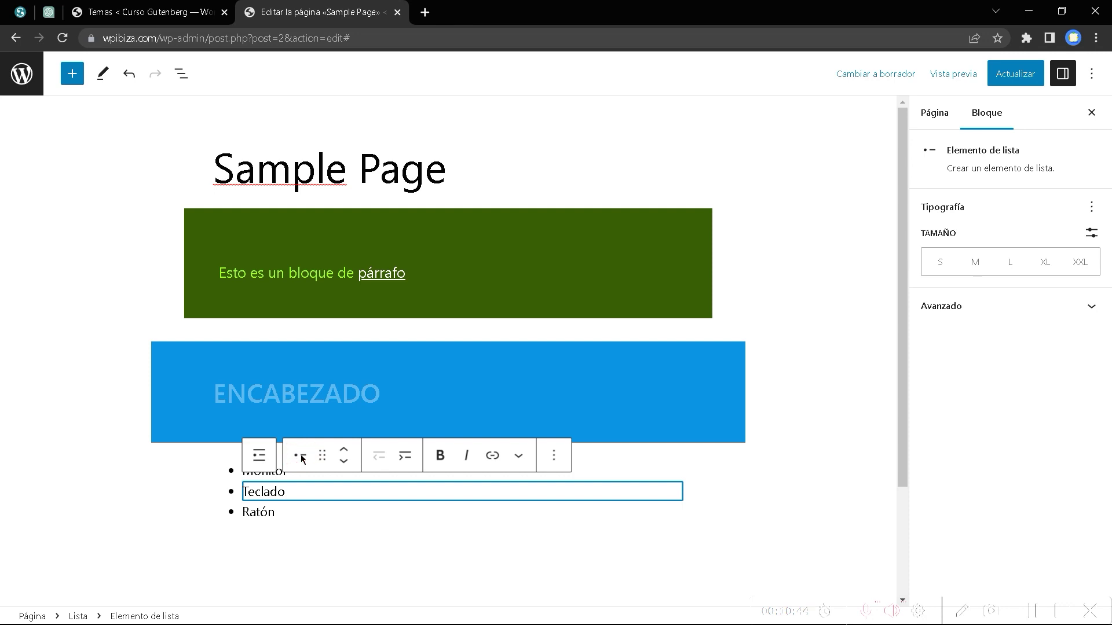
click(260, 455)
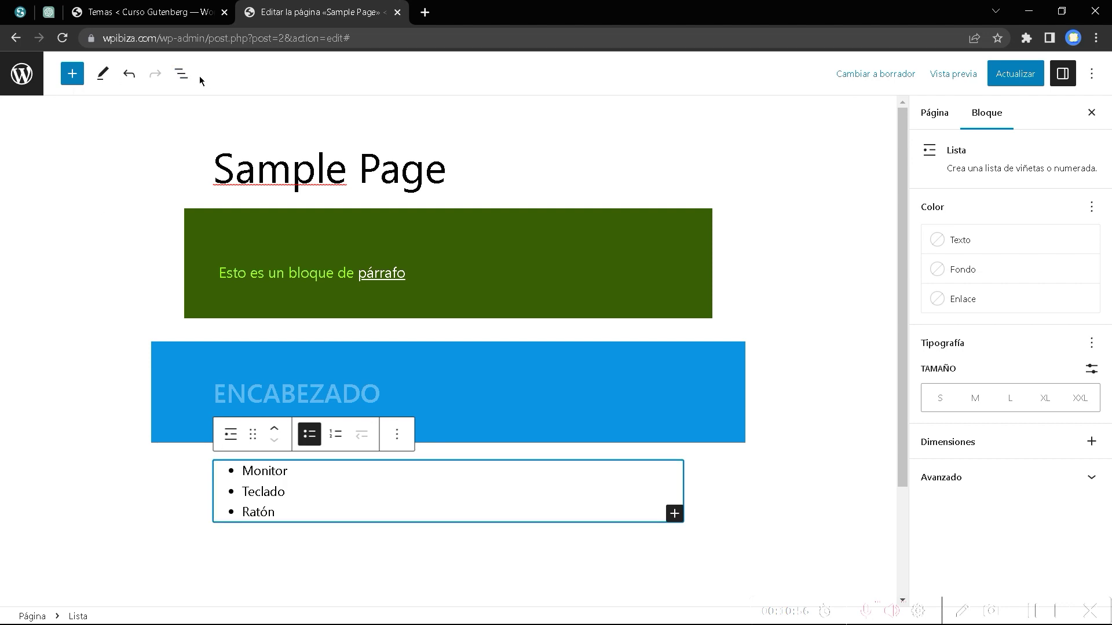
Open List View, expand the list into its three items (Monitor, Teclado, Ratón), and select the list.
click(183, 75)
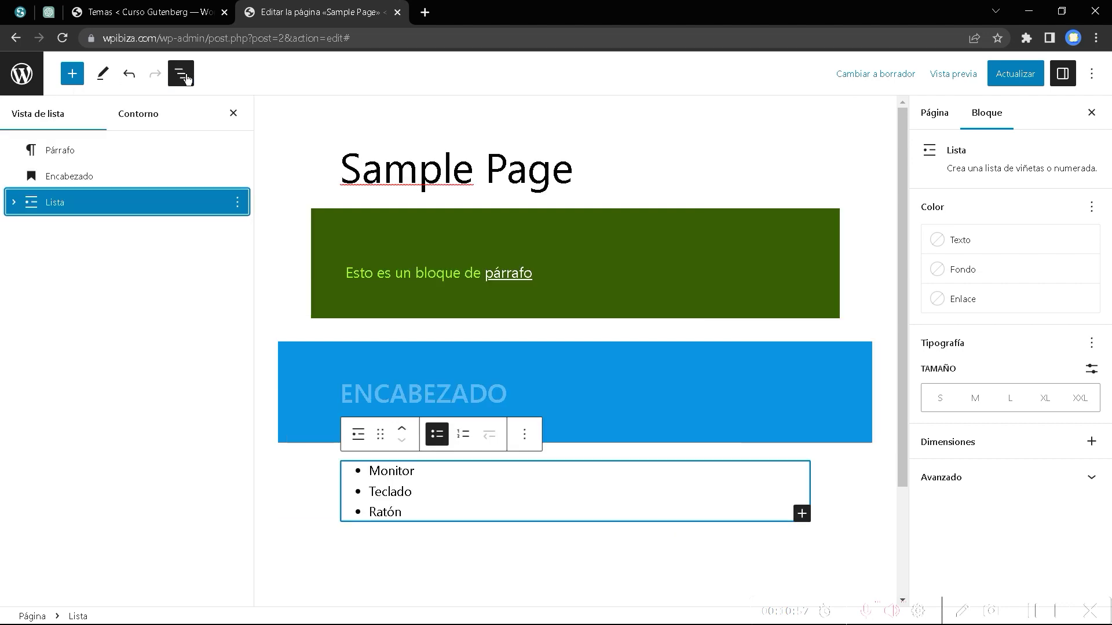
click(14, 203)
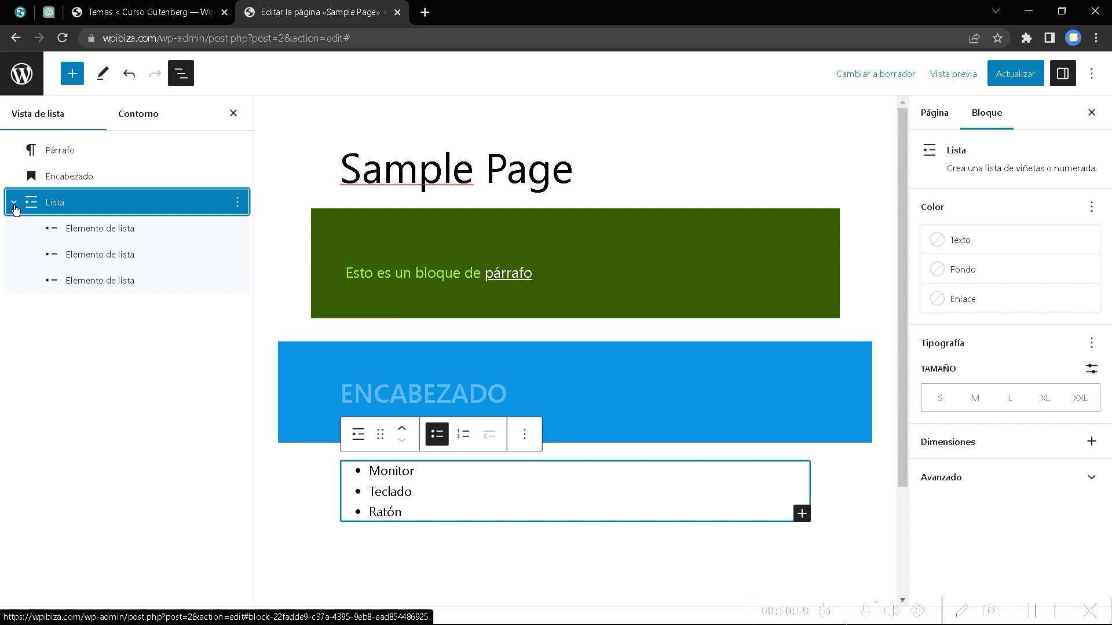
click(96, 230)
click(97, 257)
click(92, 281)
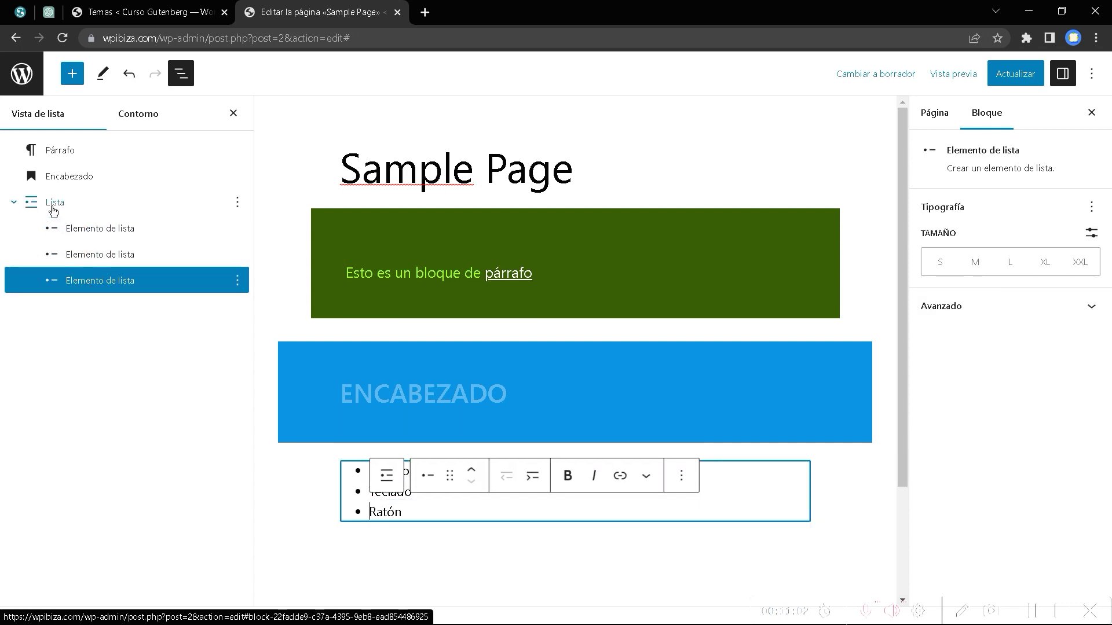
click(55, 203)
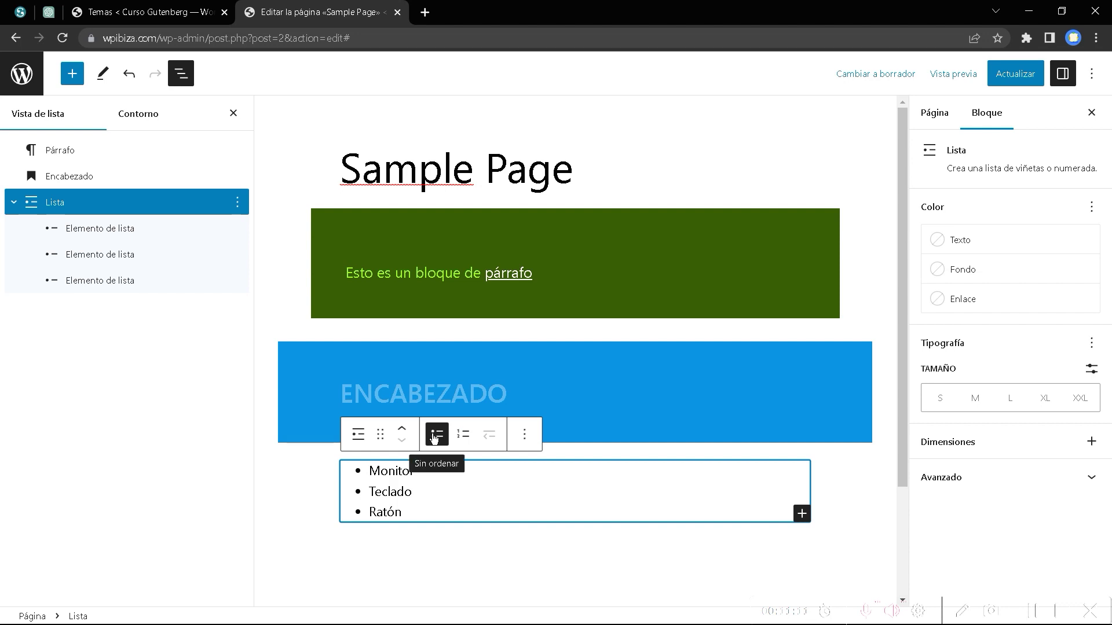
Make the list numbered: 1. Monitor, 2. Teclado, 3. Ratón, leaving spacing unchanged.
click(464, 434)
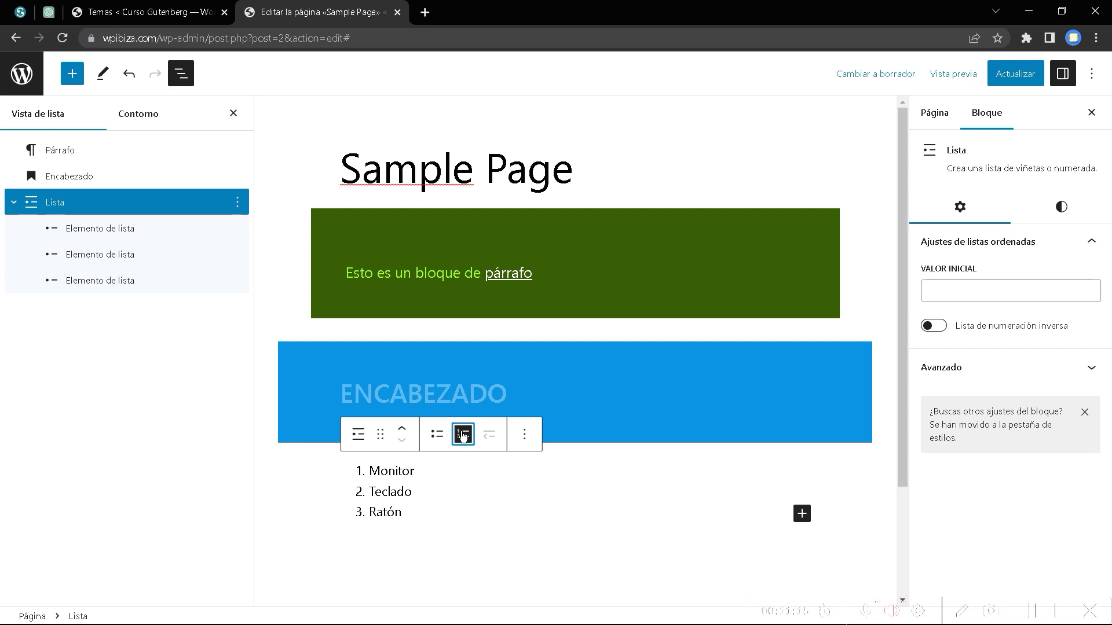
click(437, 434)
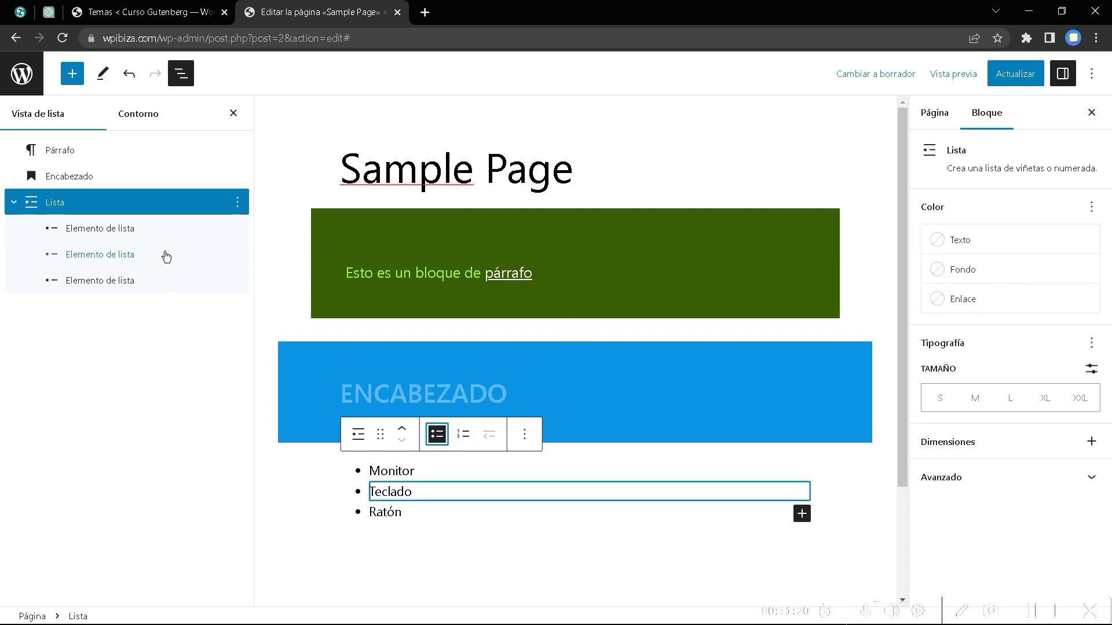
click(123, 201)
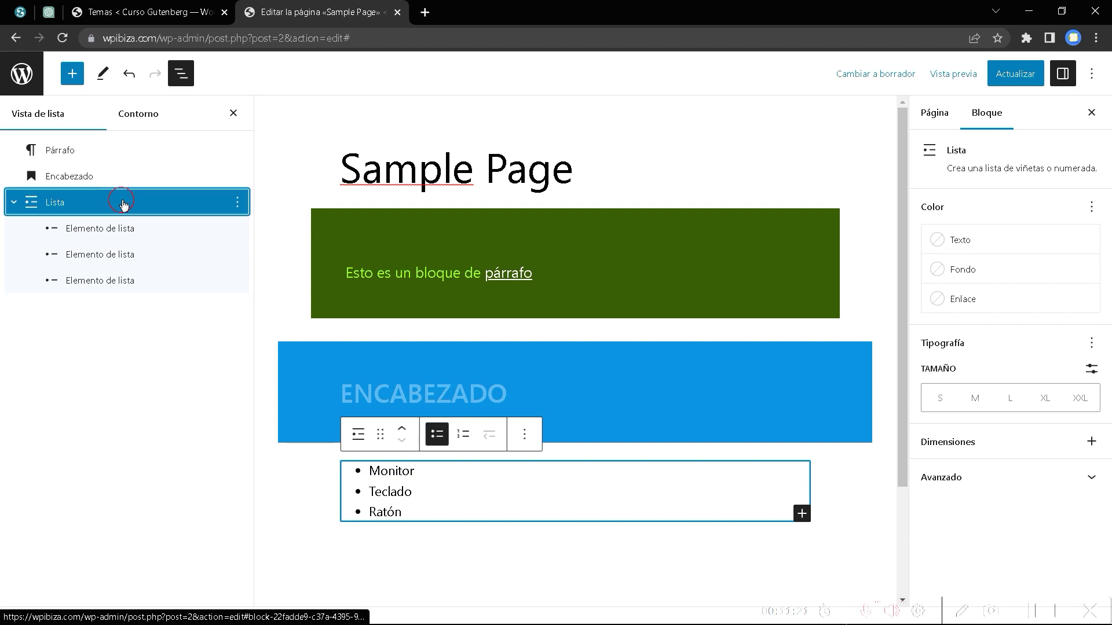
click(436, 434)
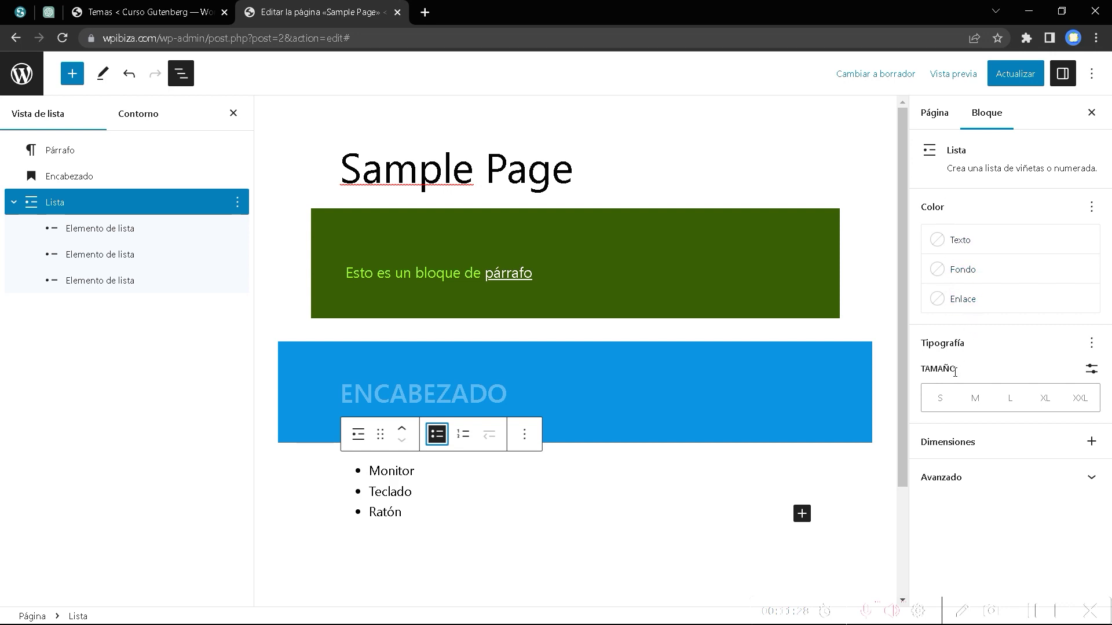
click(1062, 444)
click(1092, 443)
click(1091, 442)
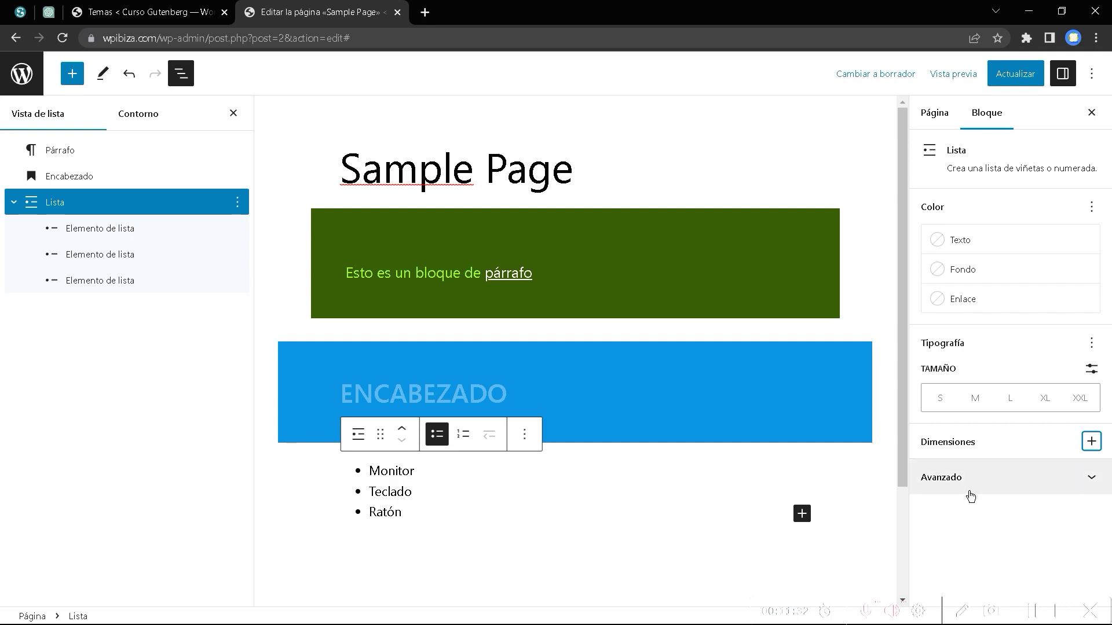
click(461, 437)
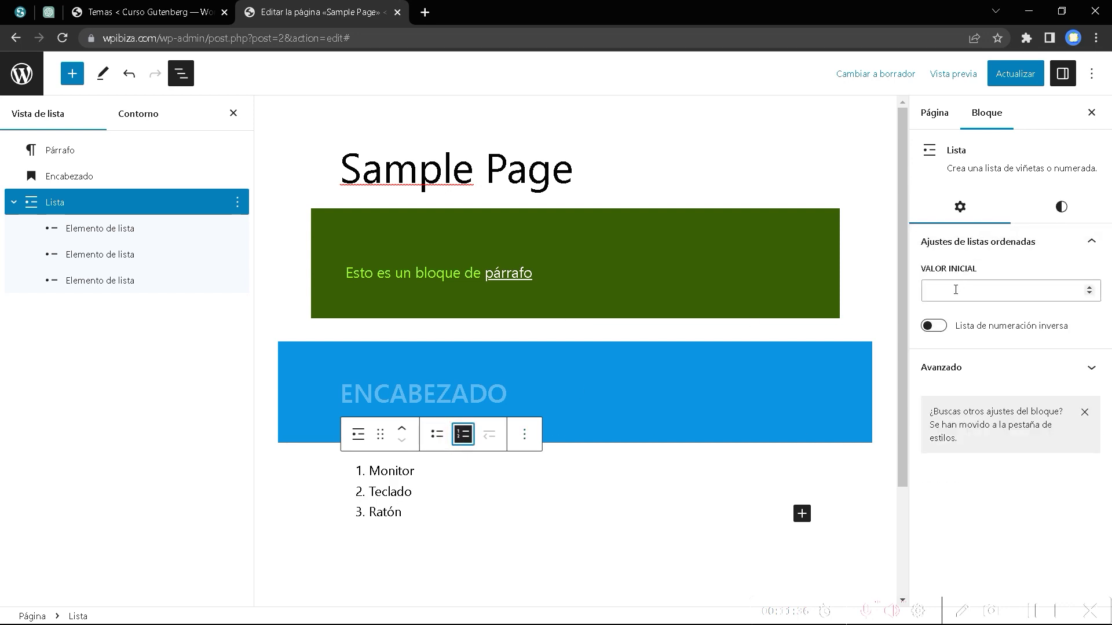
Set the ordered list's start value to 3 and turn on reverse numbering.
click(1089, 289)
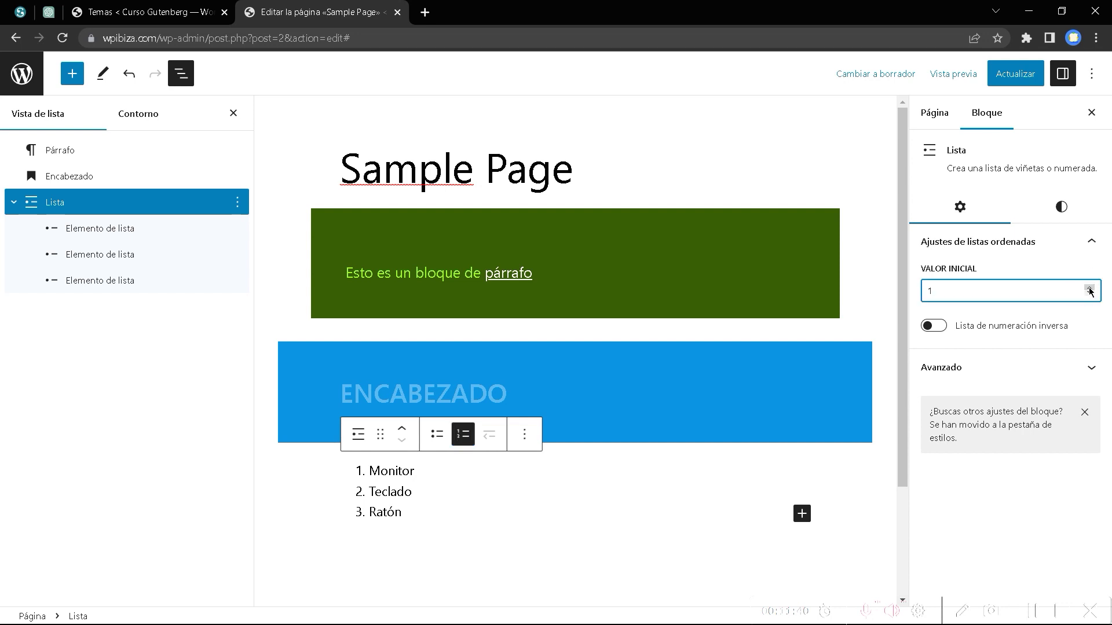
click(1089, 288)
click(1089, 288)
click(936, 326)
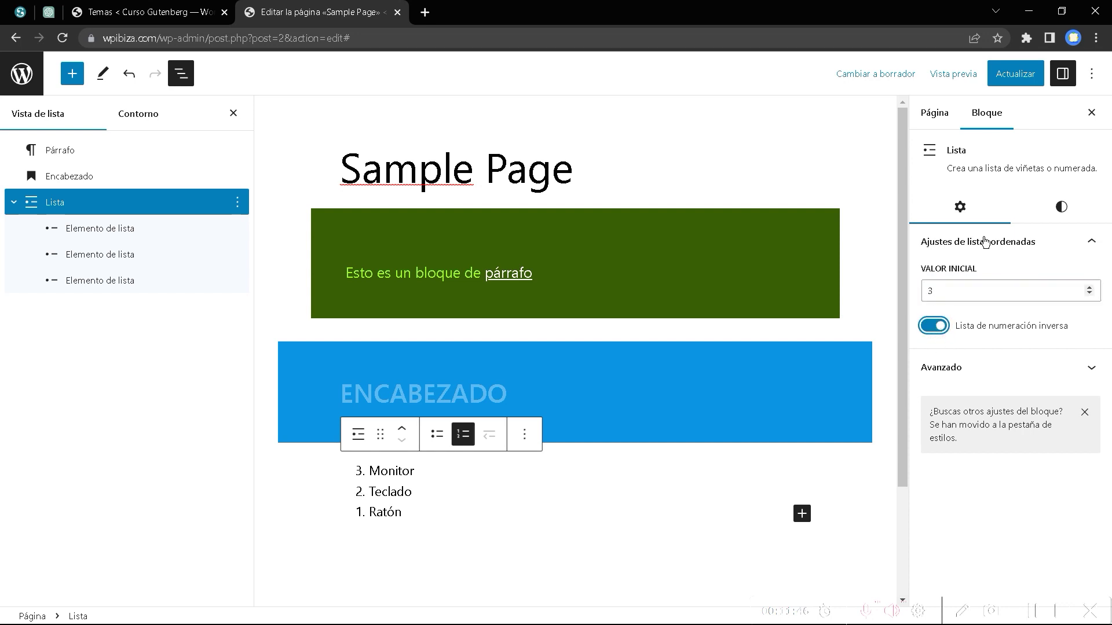
click(1061, 207)
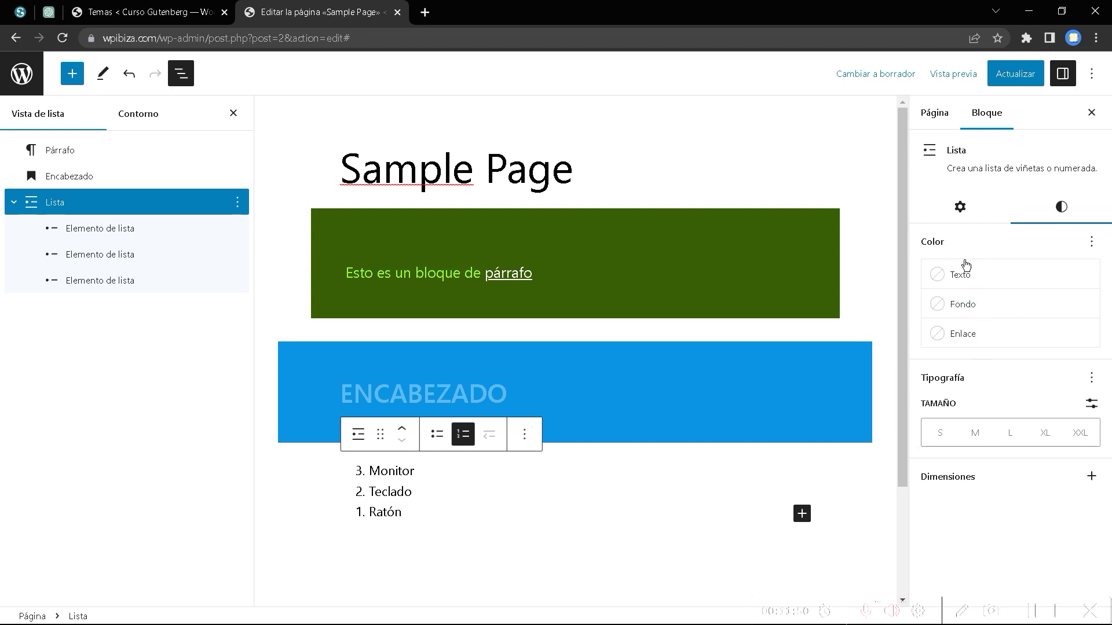
click(960, 207)
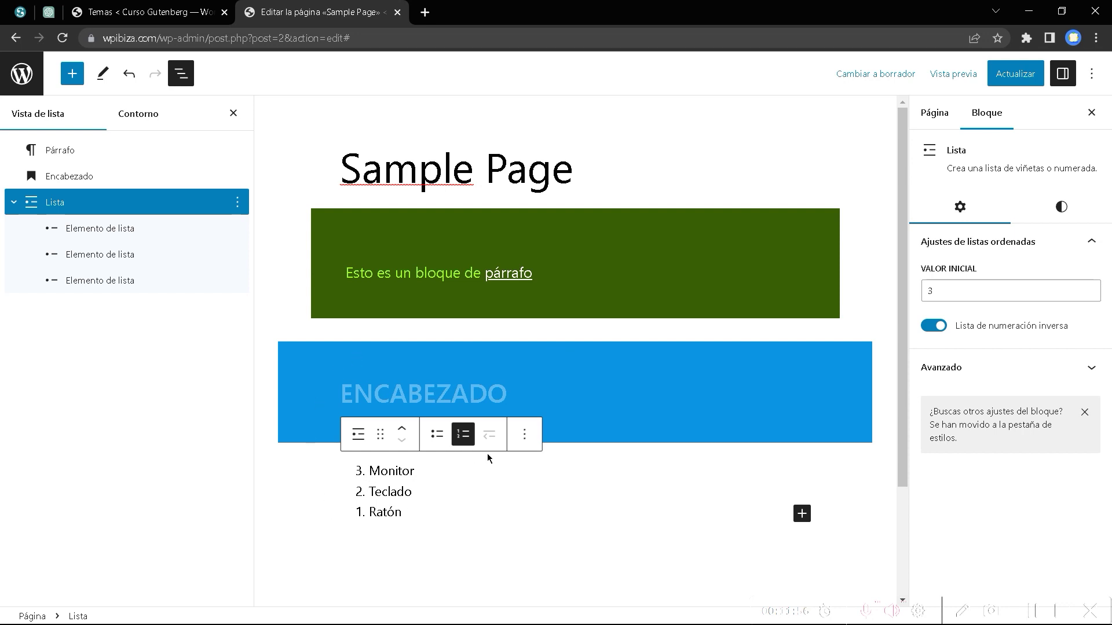
click(393, 489)
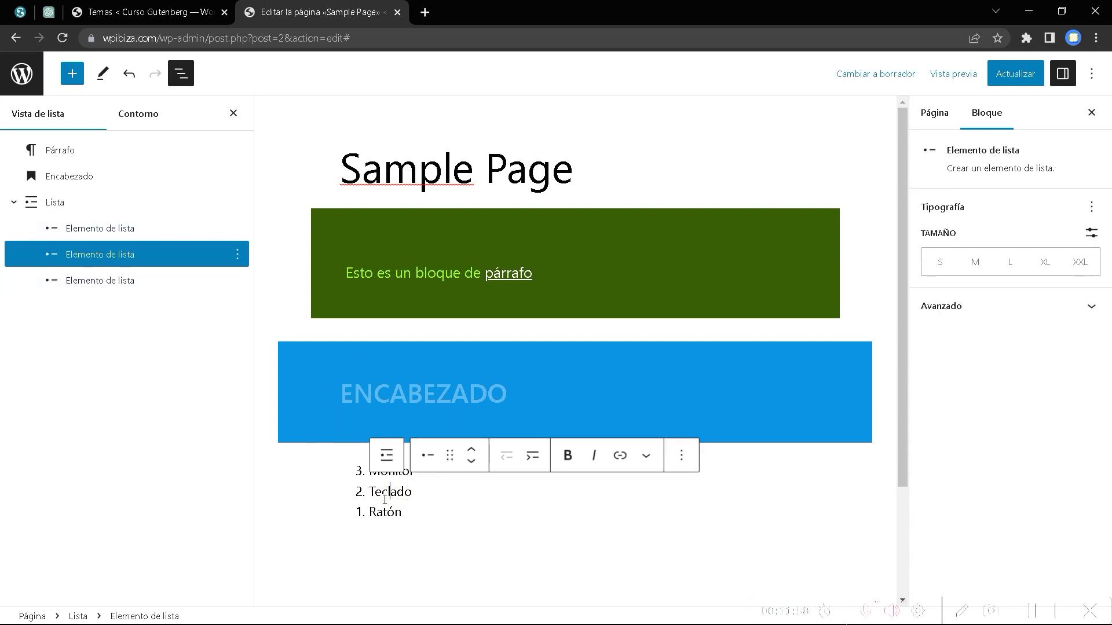
Add a 'Teclado USB' item after Teclado and indent it as a nested bullet.
click(405, 512)
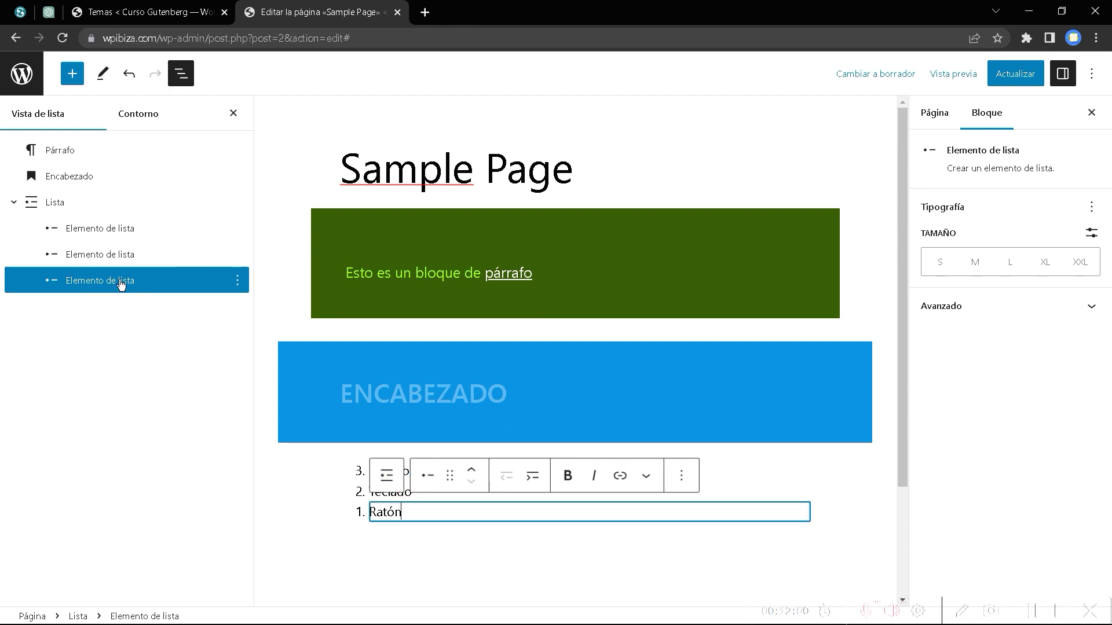
click(127, 231)
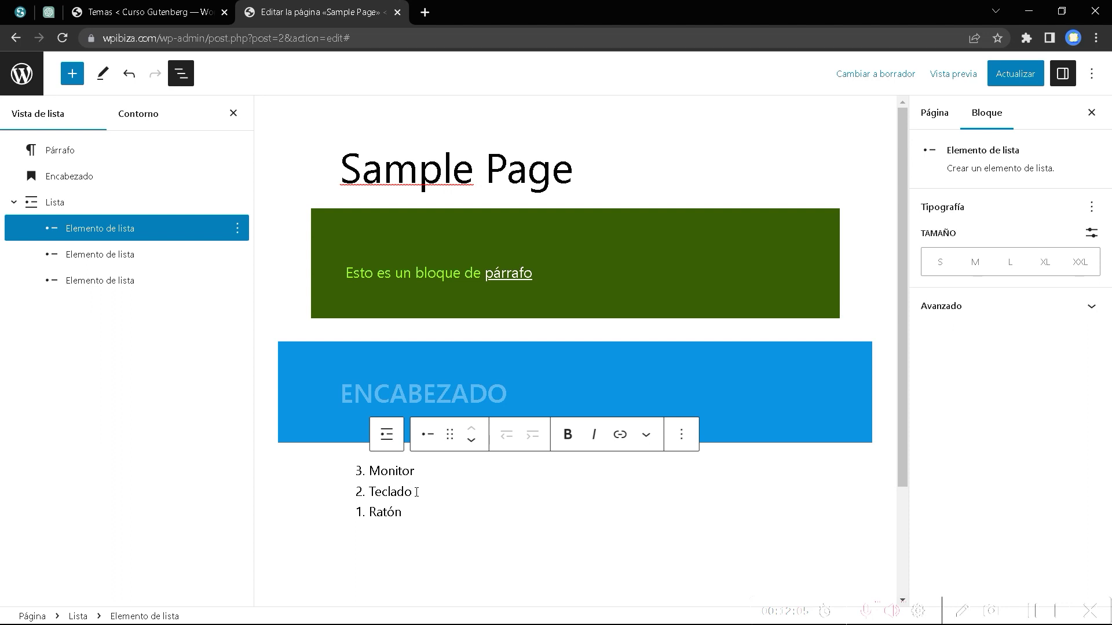
click(416, 493)
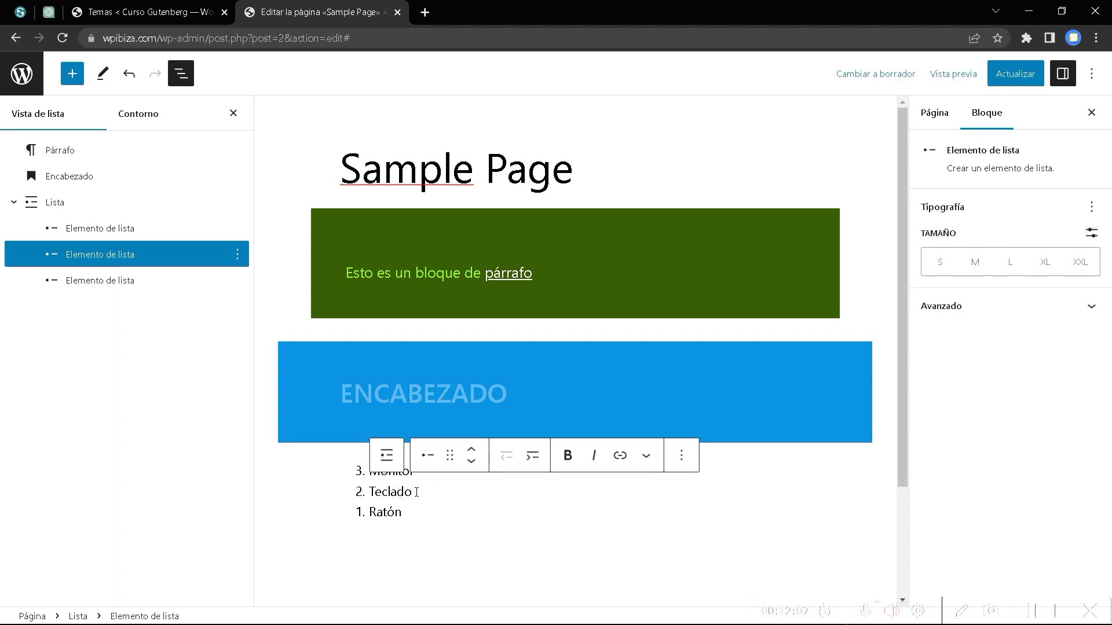
key(Return)
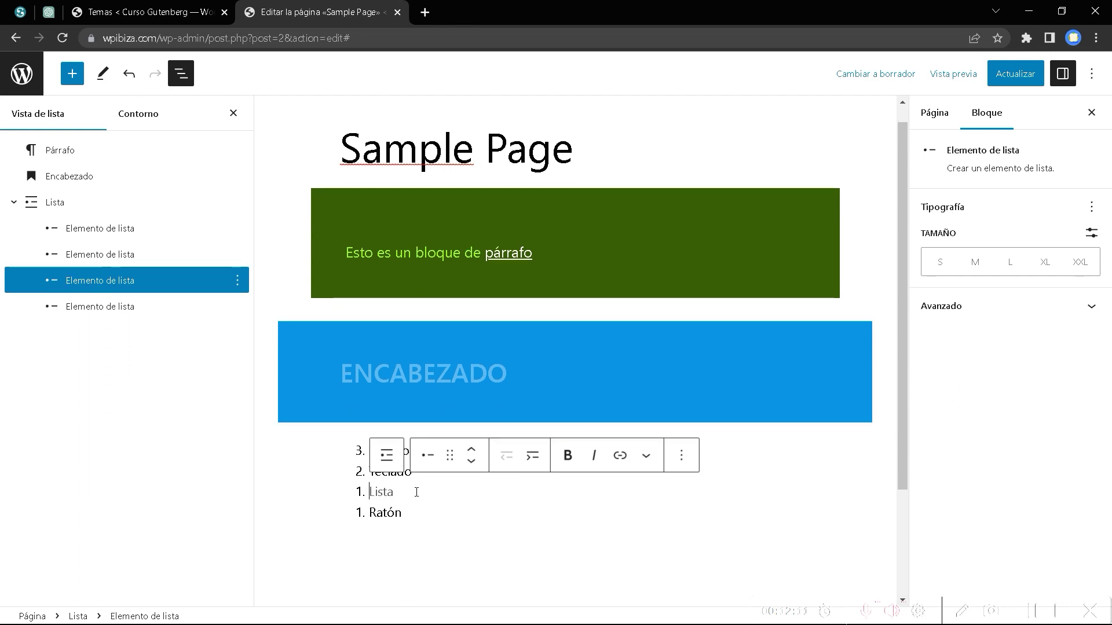
text(Teclado)
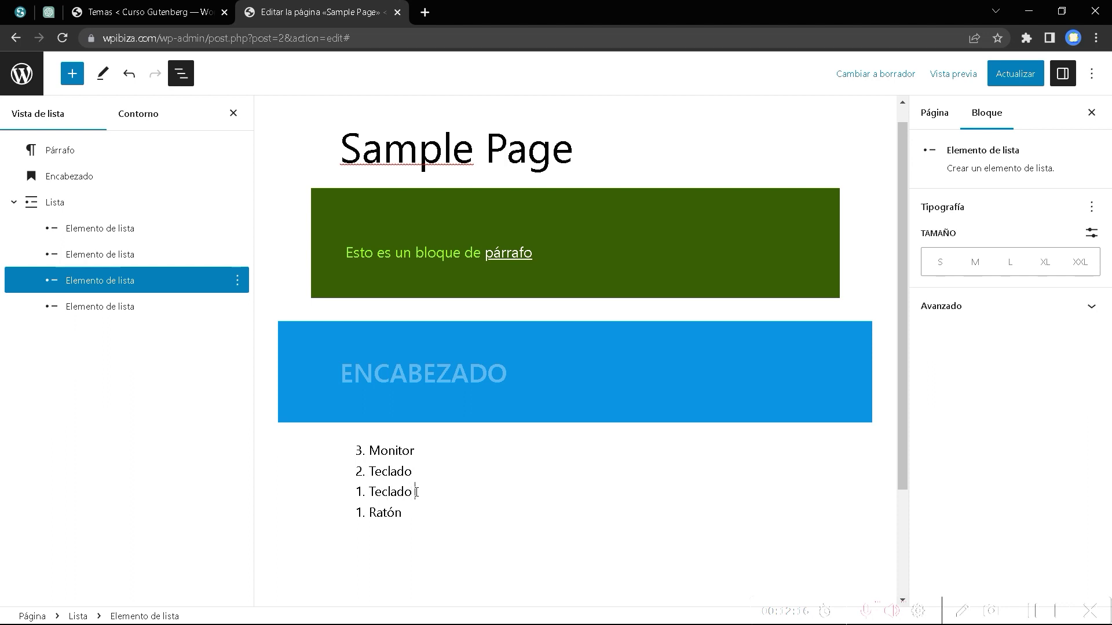
text( USB)
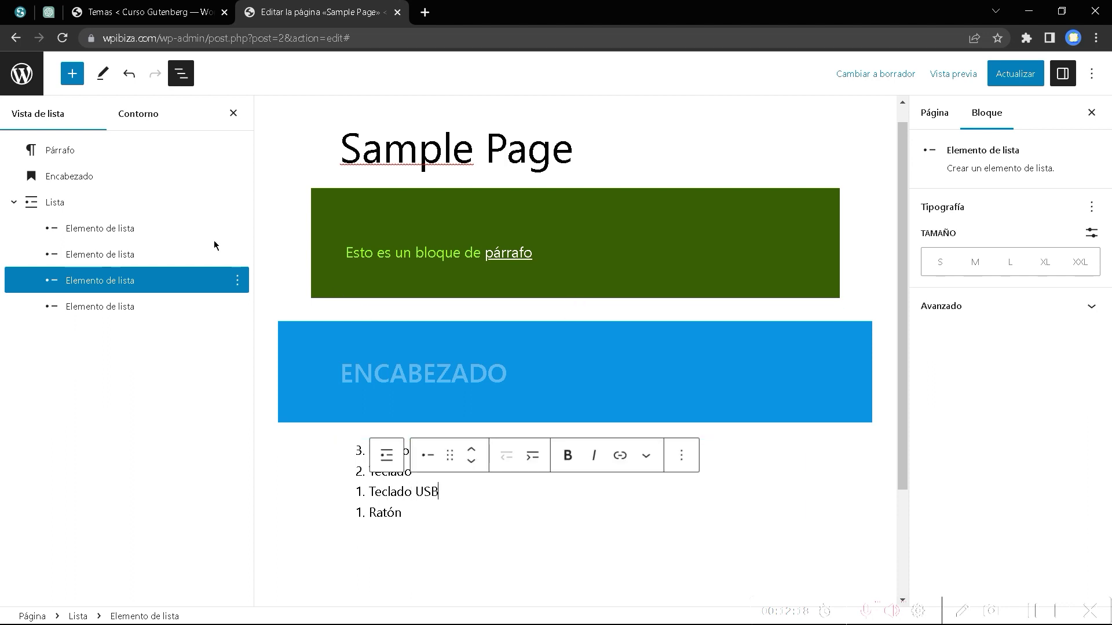
click(58, 205)
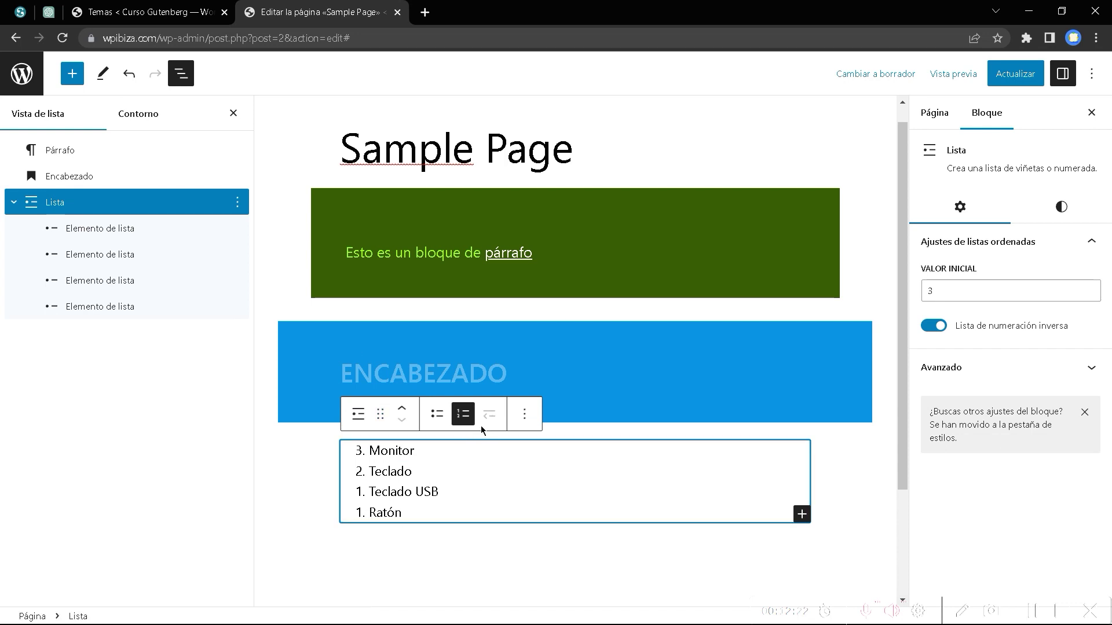
click(370, 492)
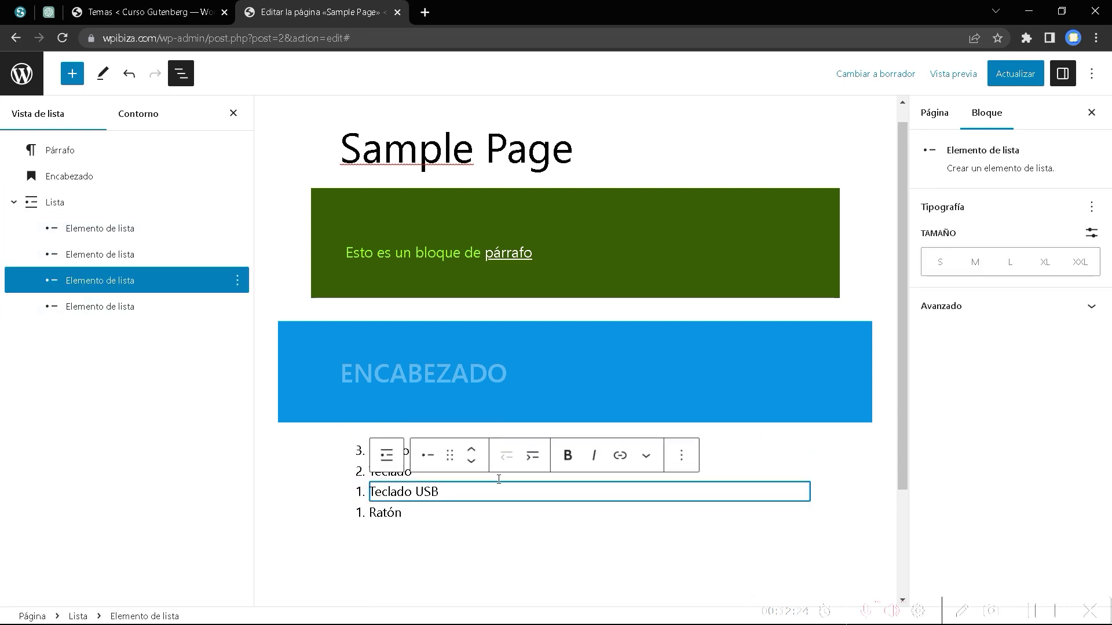
click(534, 457)
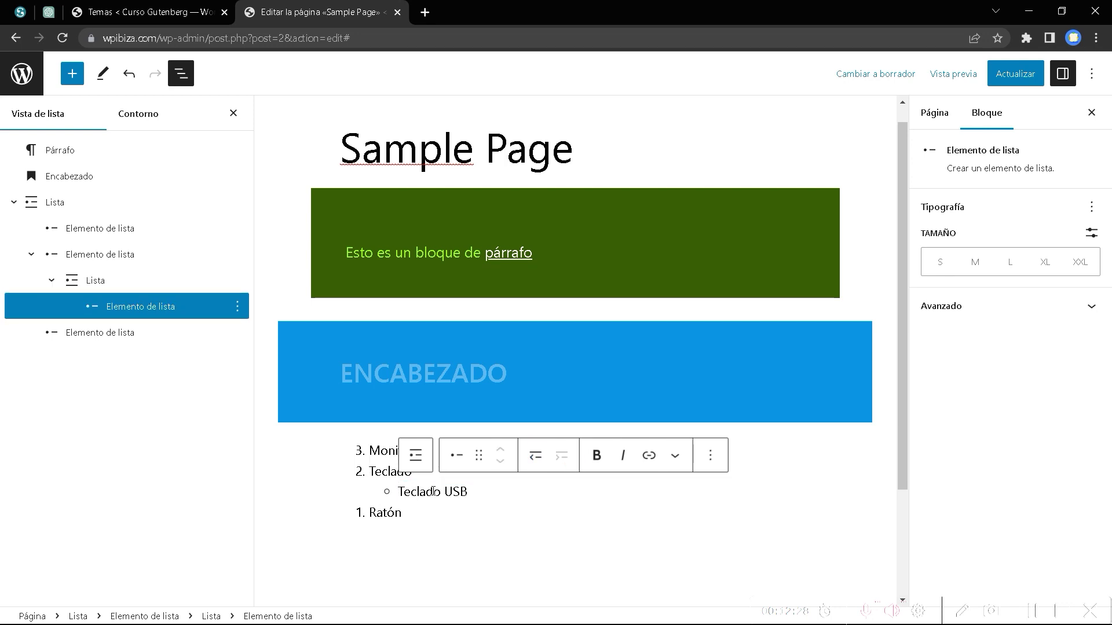
Add a second nested item 'Teclado PS2' below Teclado USB.
click(480, 491)
key(Return)
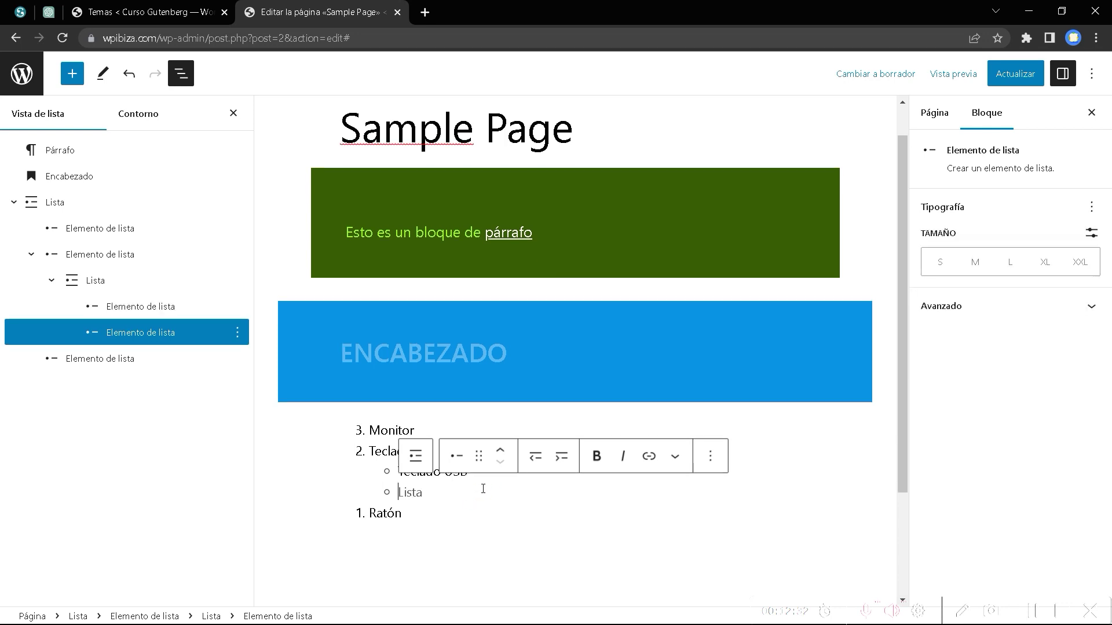
text(tECLADP ps)
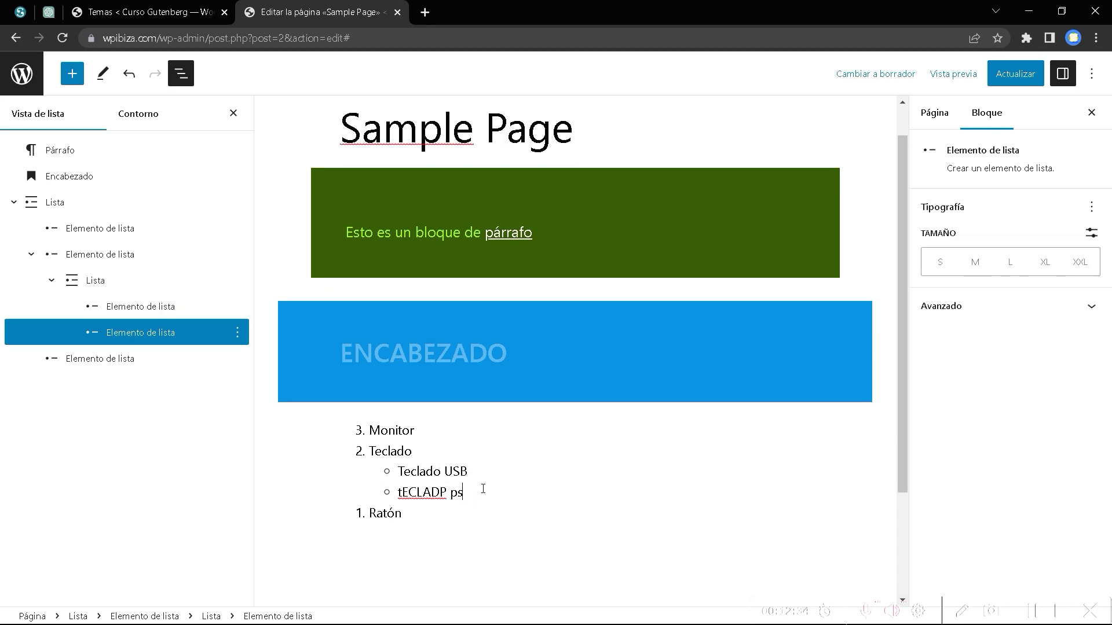
key(BackSpace)
key(BackSpace)
key(BackSpace)
key(BackSpace)
key(BackSpace)
key(BackSpace)
key(BackSpace)
key(BackSpace)
key(BackSpace)
key(BackSpace)
text(tE)
key(BackSpace)
key(BackSpace)
text(Teclado)
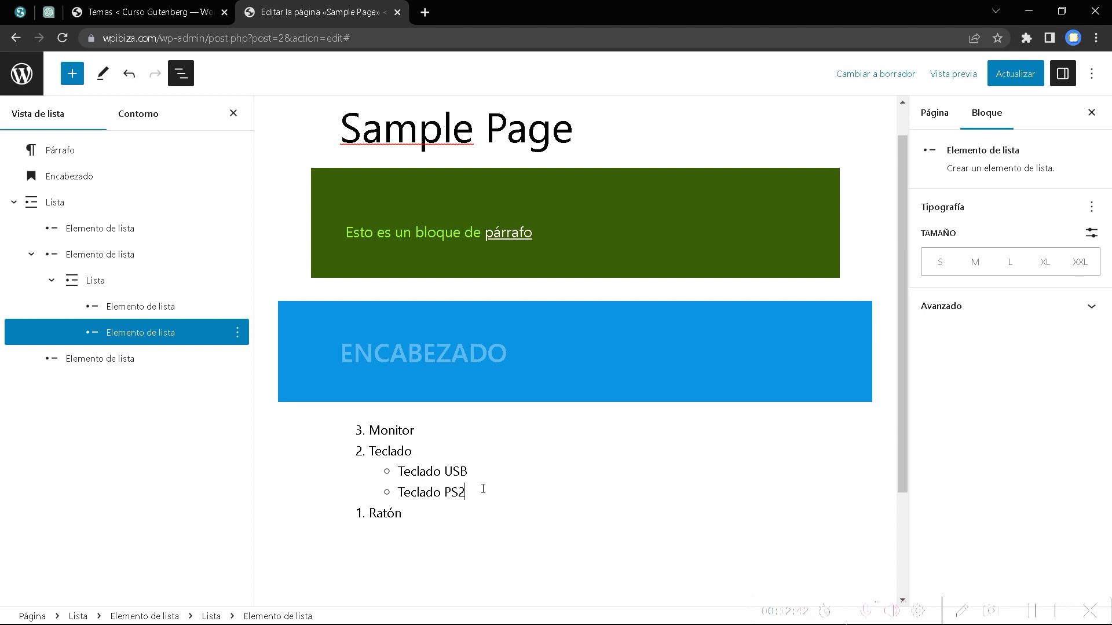
text( PS2)
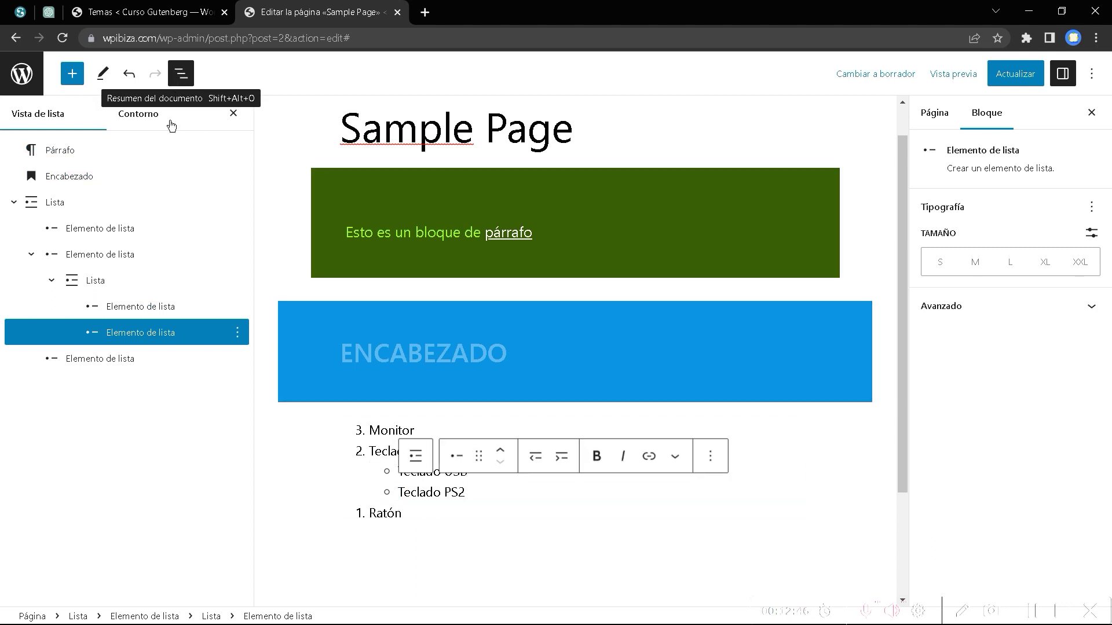
click(56, 202)
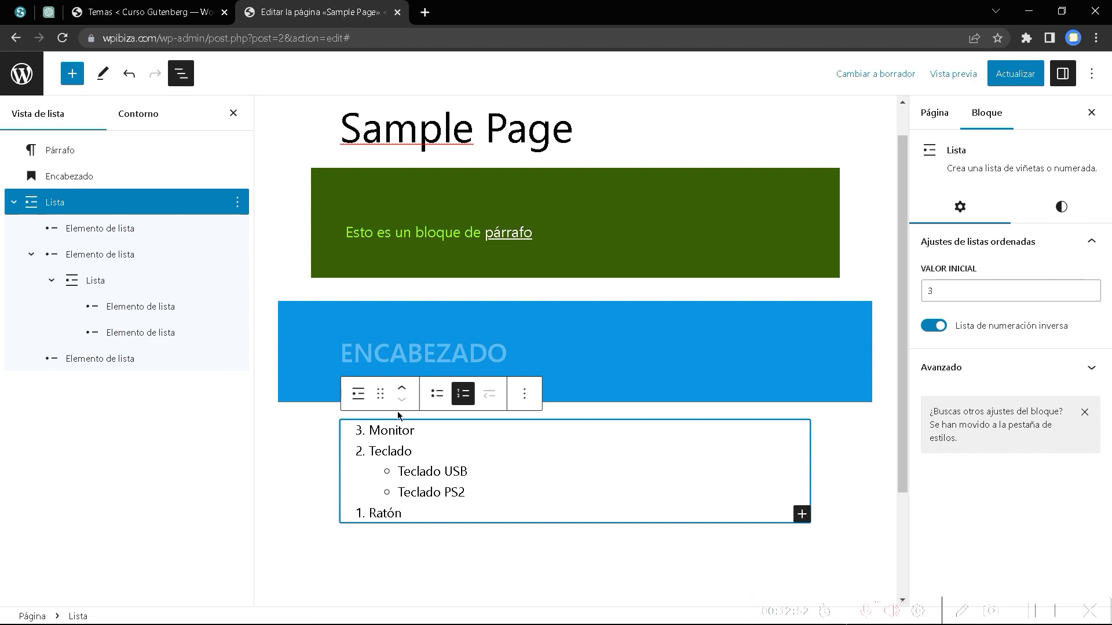
click(77, 201)
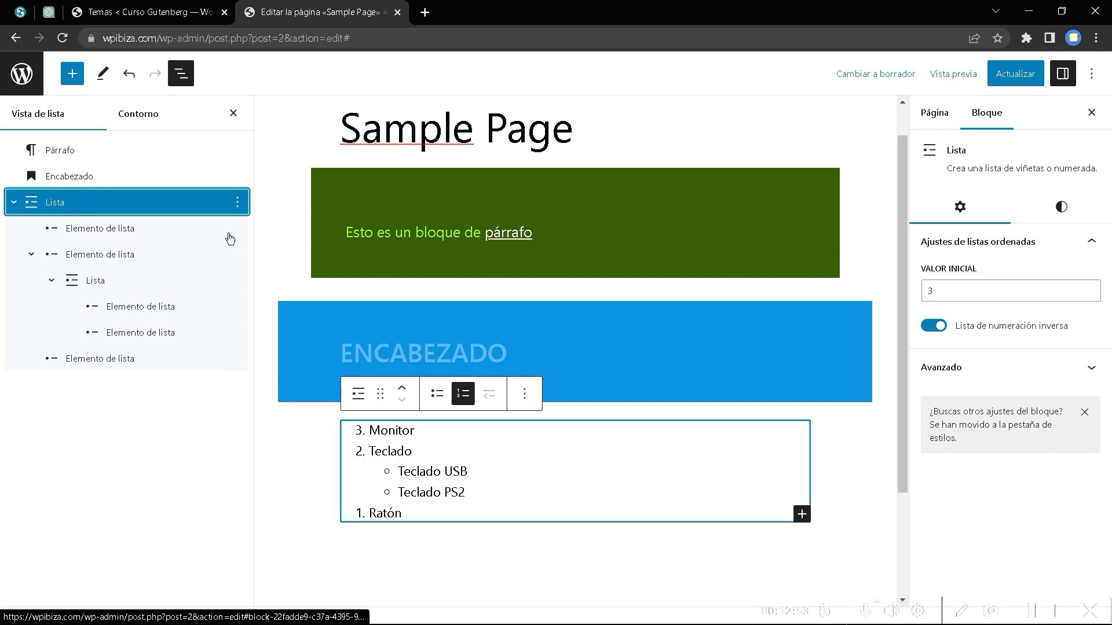
click(1076, 207)
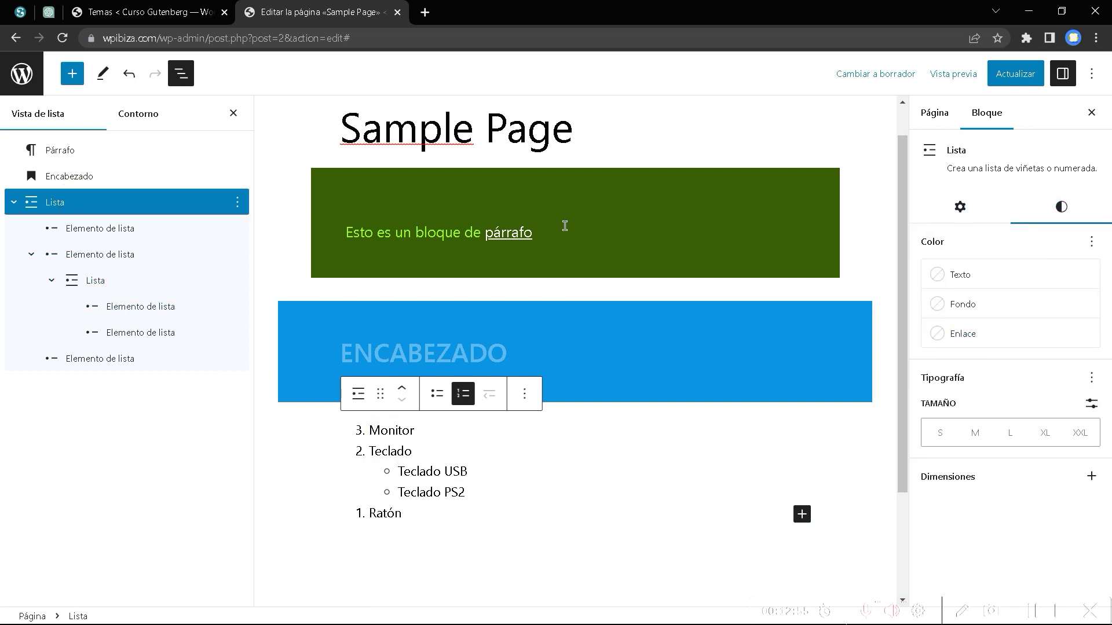
click(137, 255)
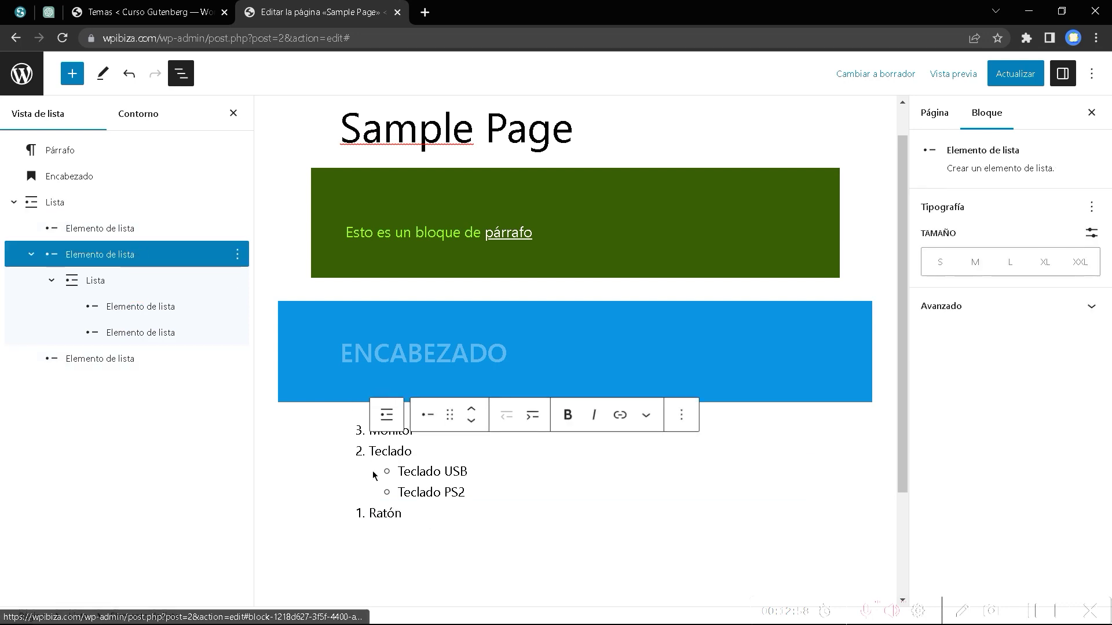
click(388, 419)
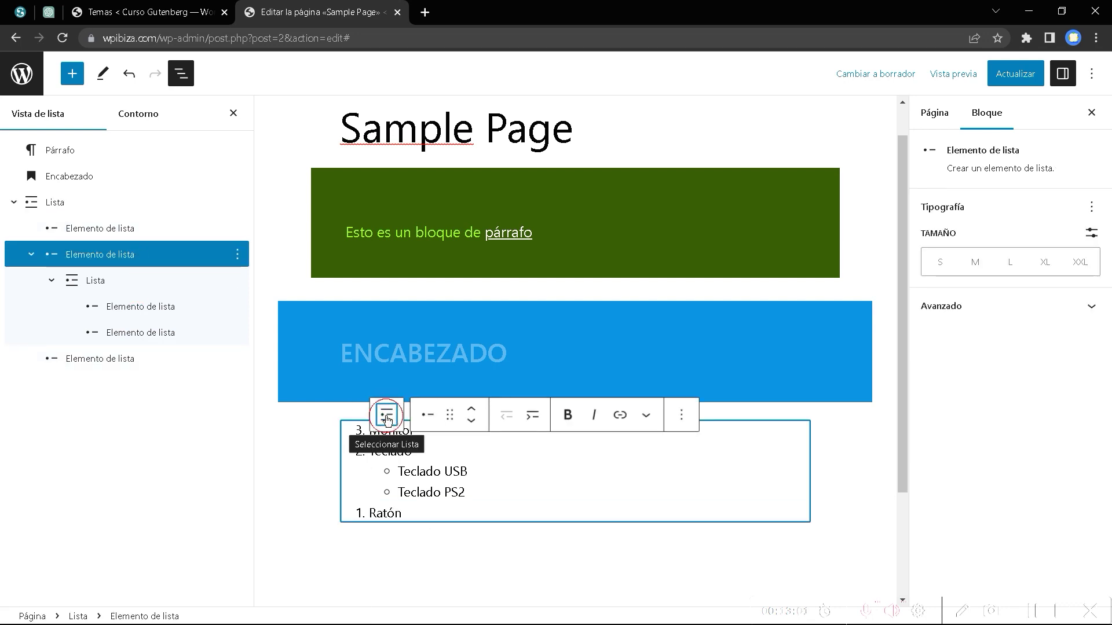
click(388, 419)
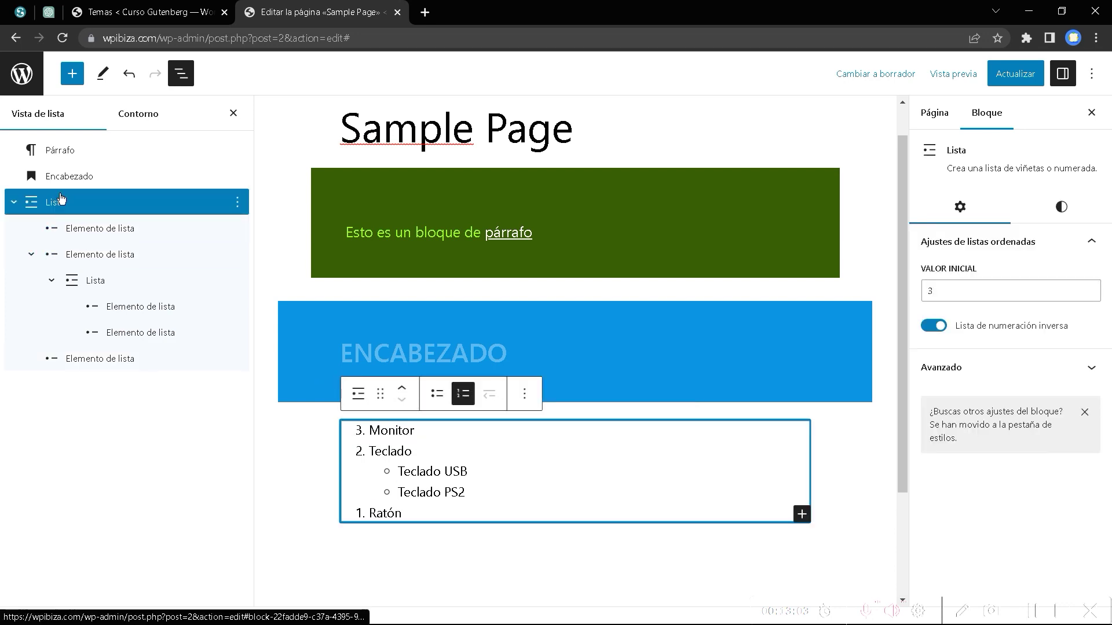
click(395, 453)
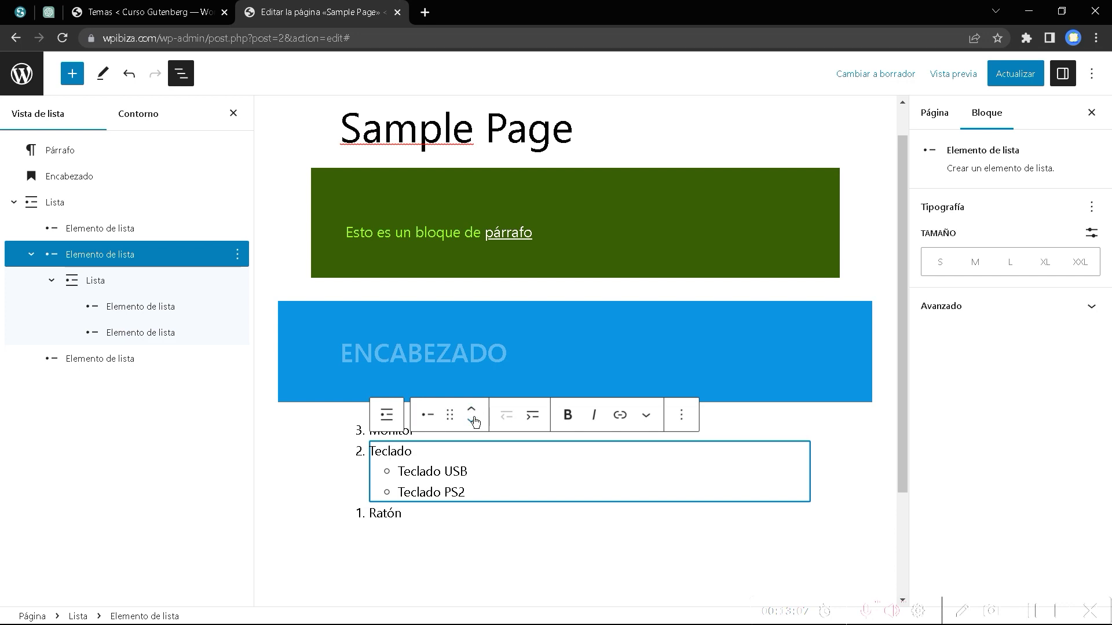
click(453, 470)
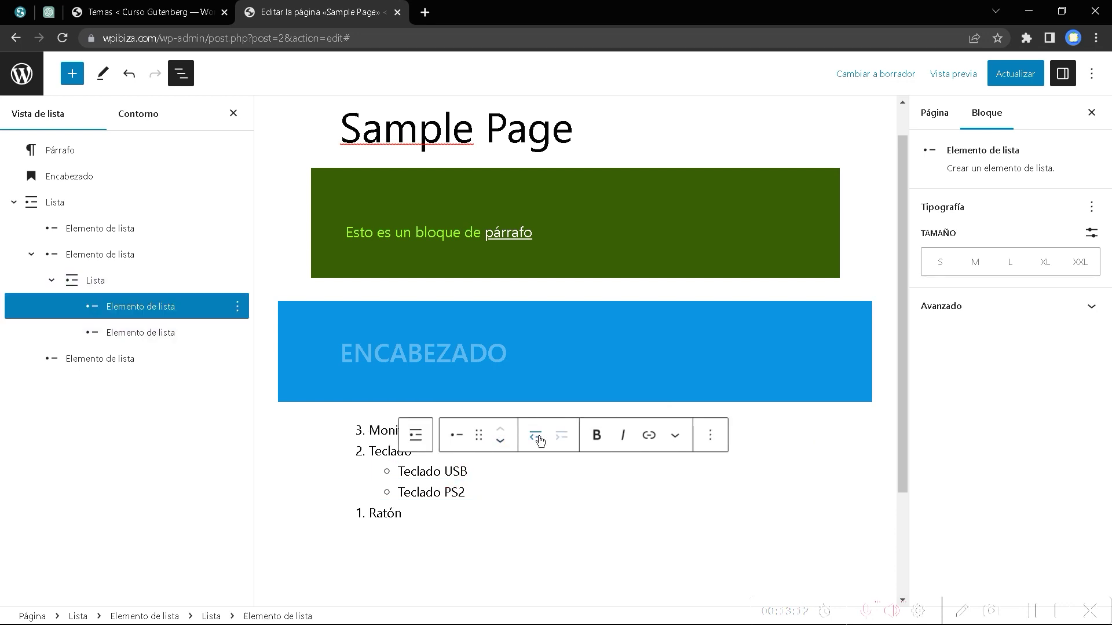
click(536, 436)
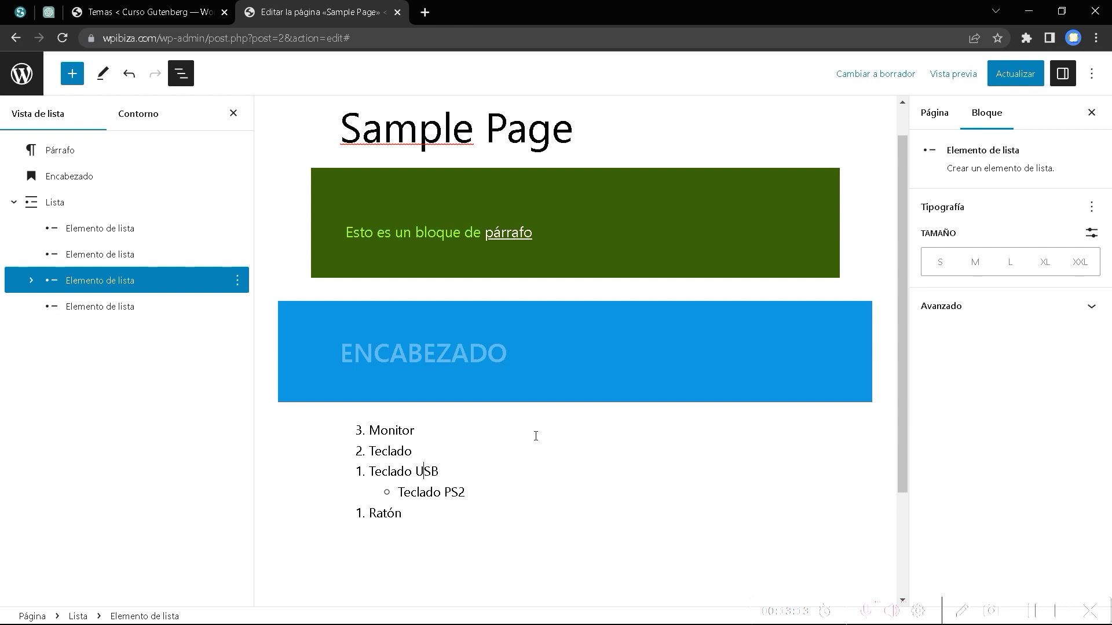
click(430, 473)
click(419, 470)
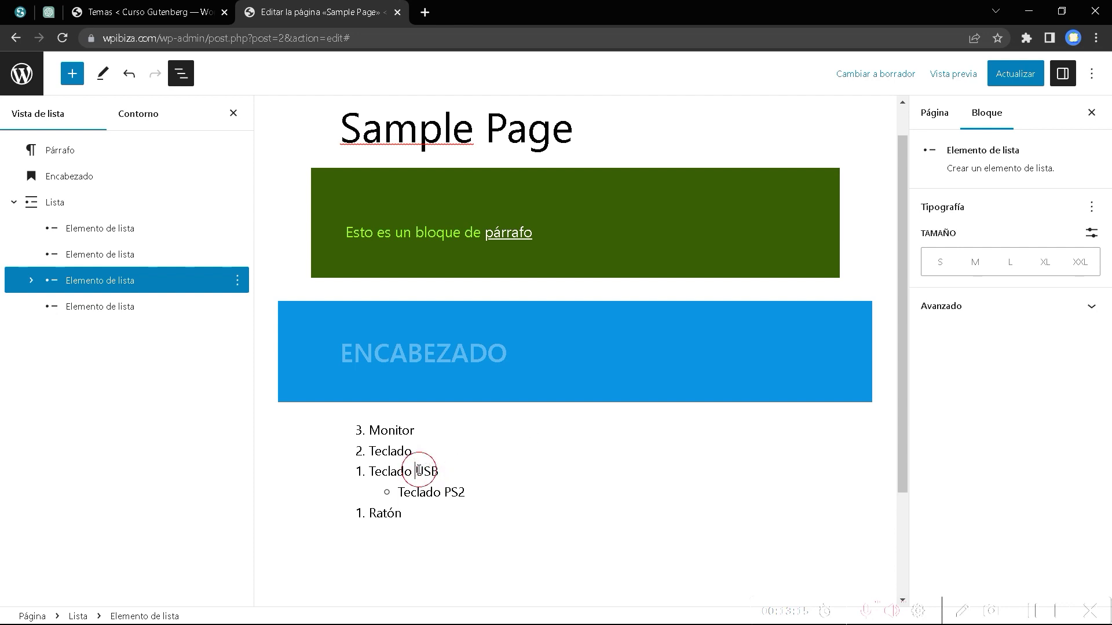
click(379, 474)
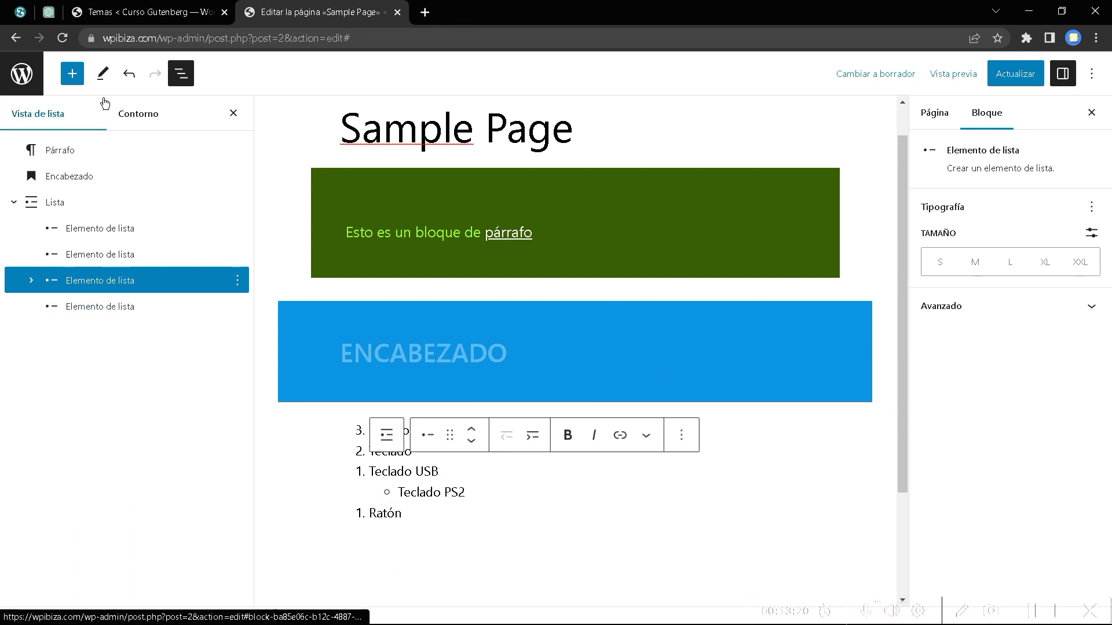
click(136, 77)
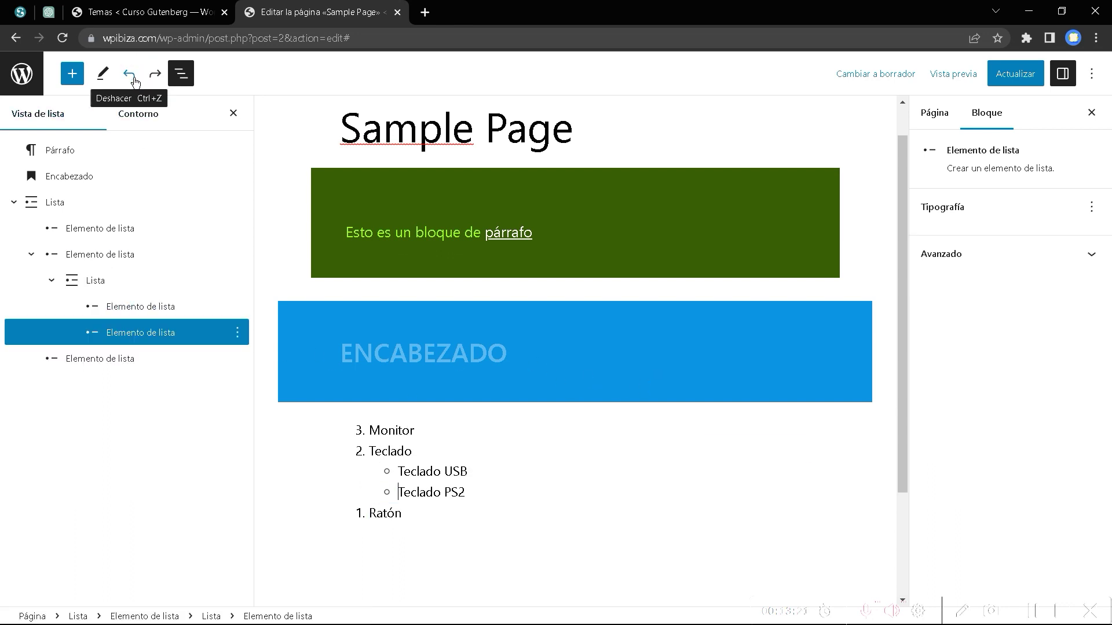
click(421, 470)
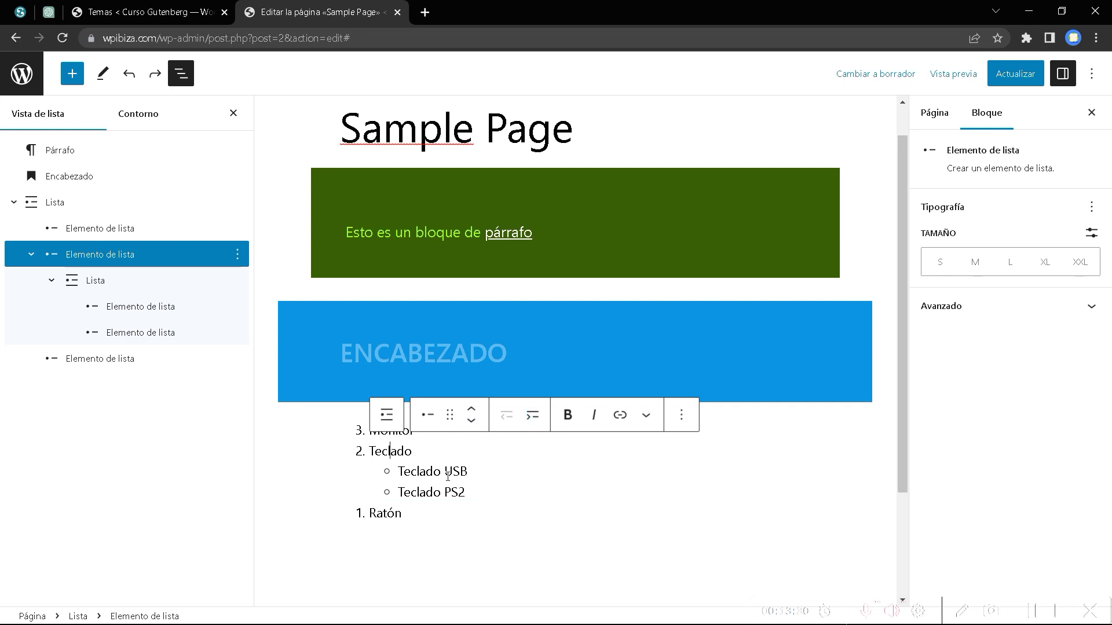
click(398, 492)
click(562, 458)
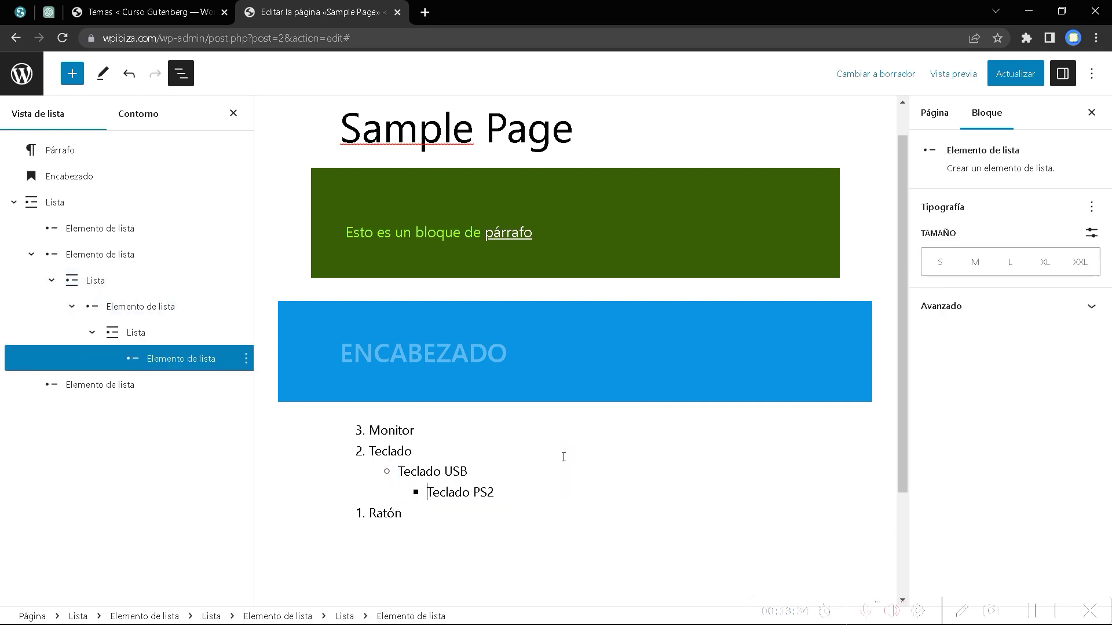
click(446, 473)
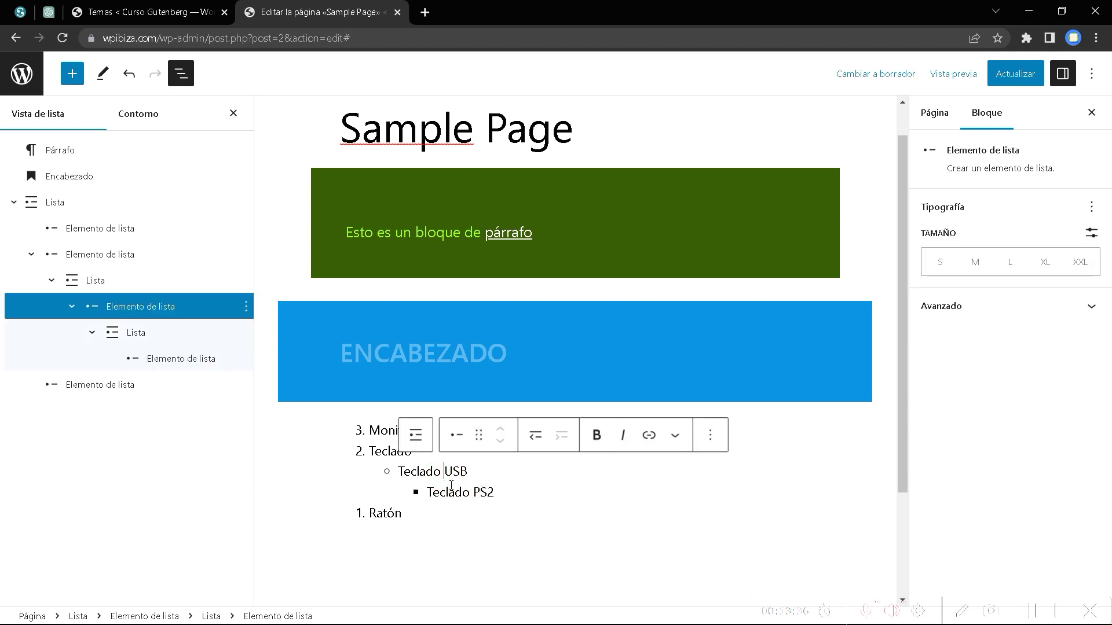
click(454, 492)
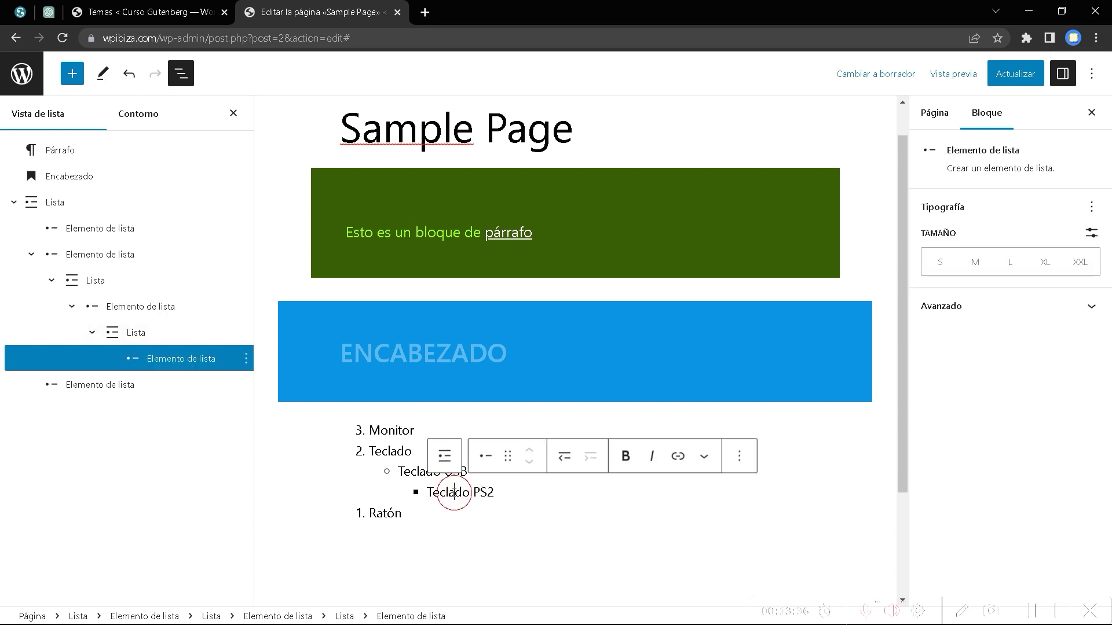
click(564, 456)
click(439, 470)
click(433, 492)
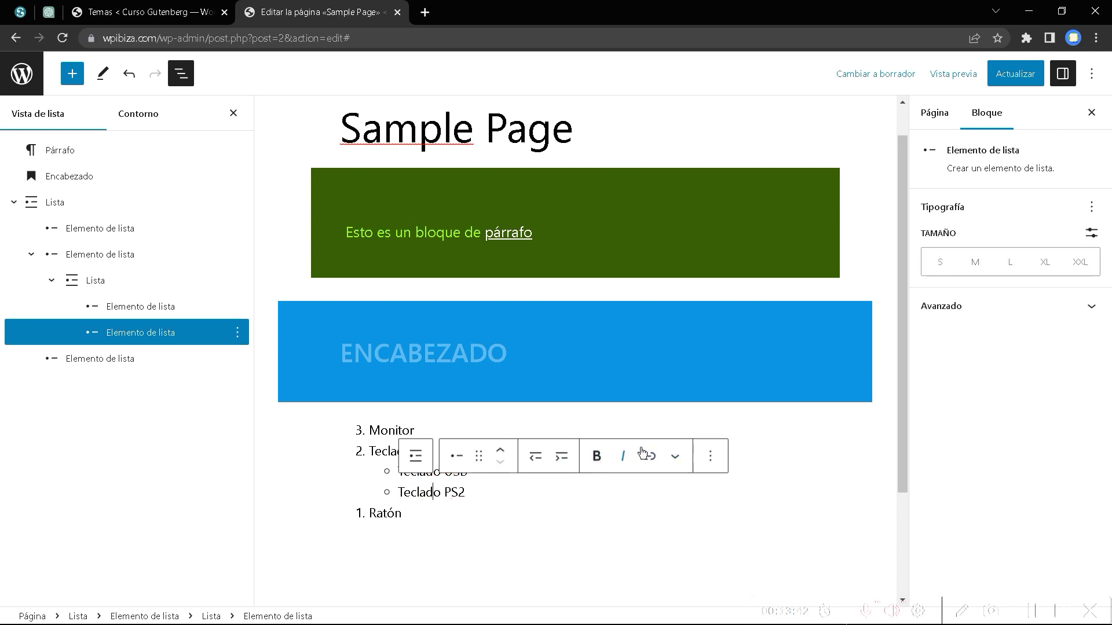
Check the More formatting dropdown, then open the block library offering Elemento de lista.
click(675, 457)
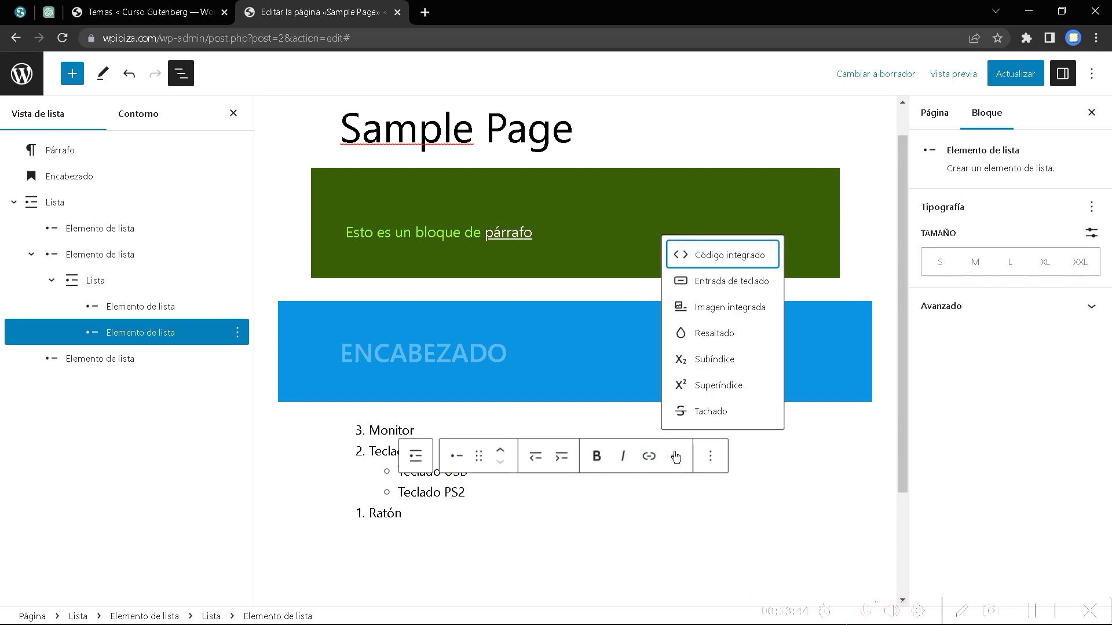
click(1033, 612)
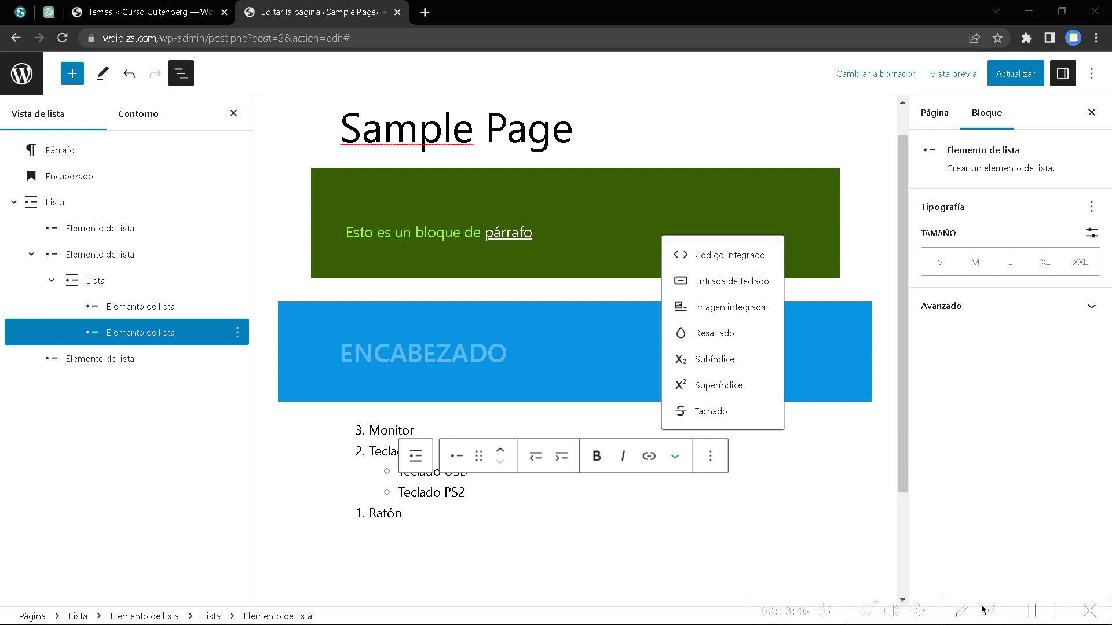
click(472, 490)
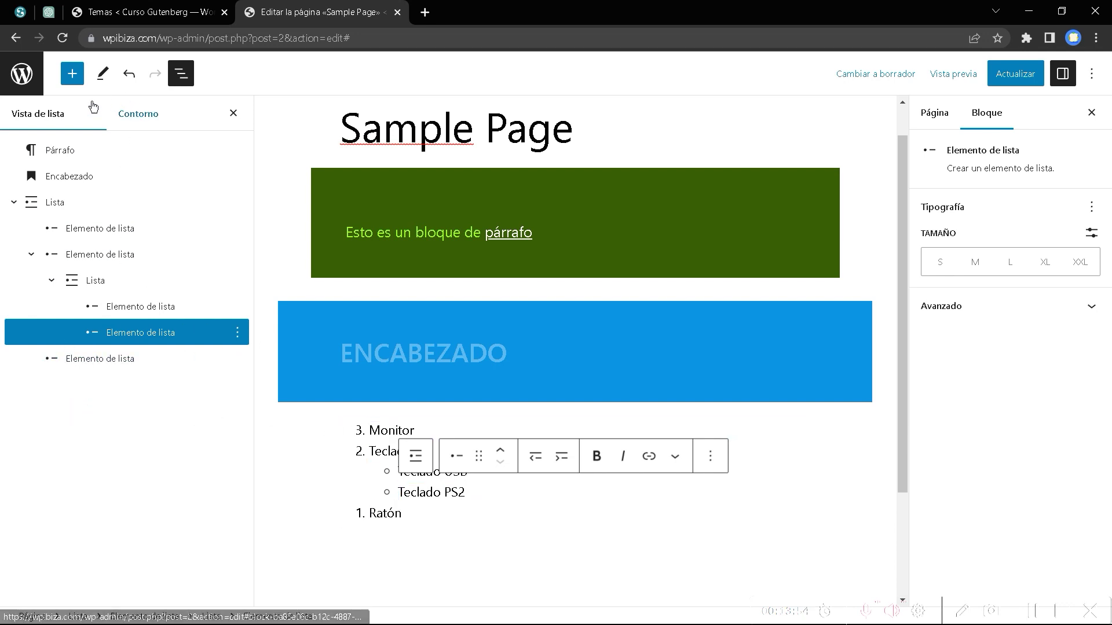
click(72, 74)
mouse_move(79, 222)
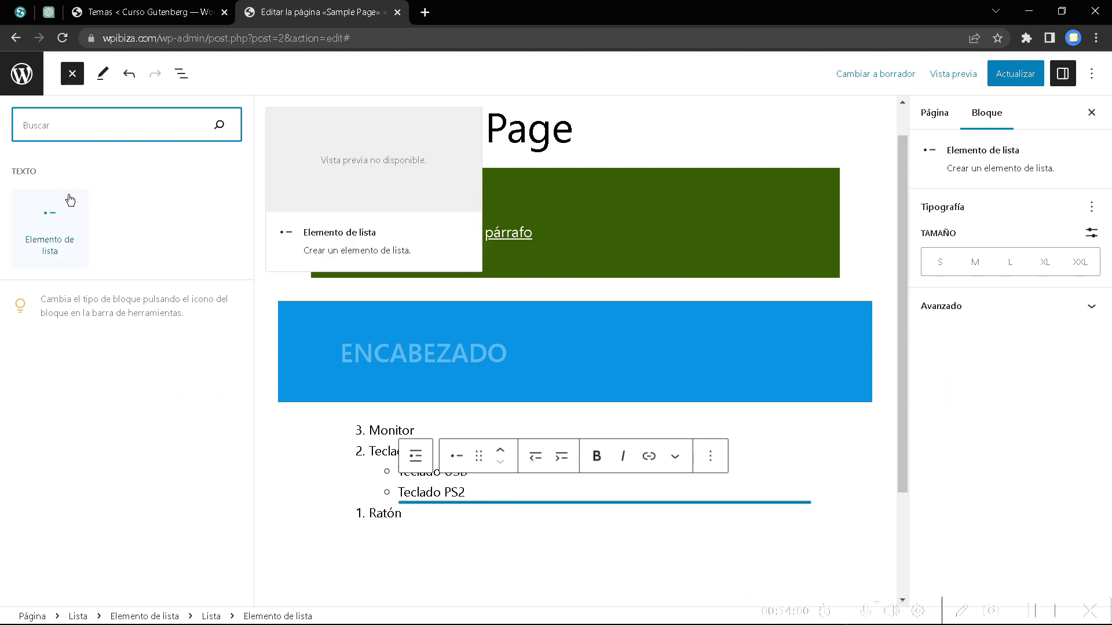
Insert an empty list item below Teclado PS2.
mouse_move(49, 243)
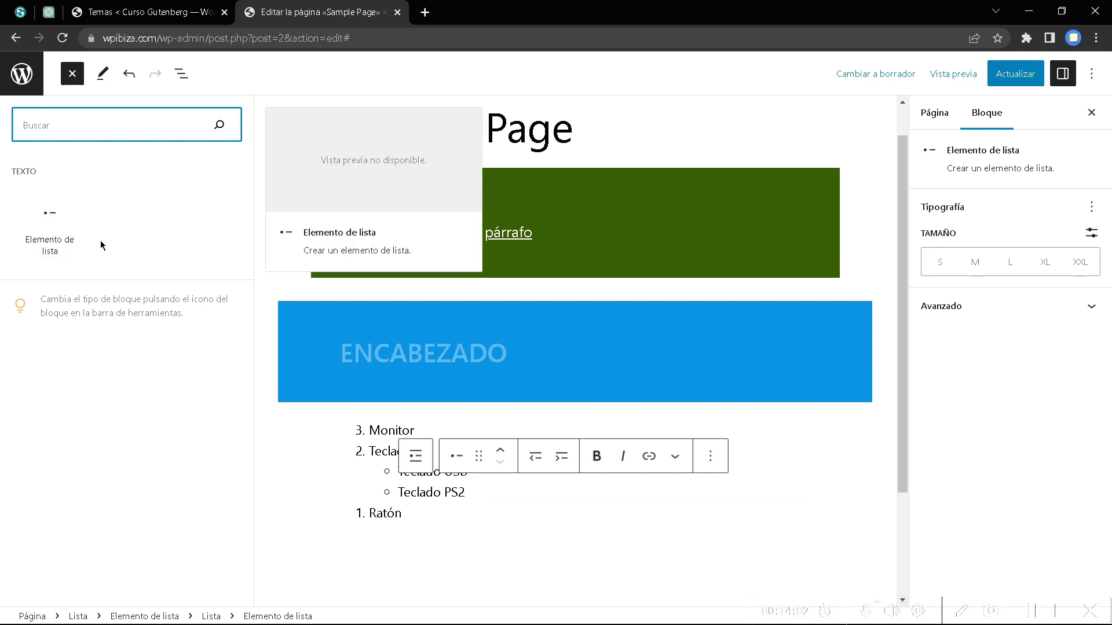
click(50, 234)
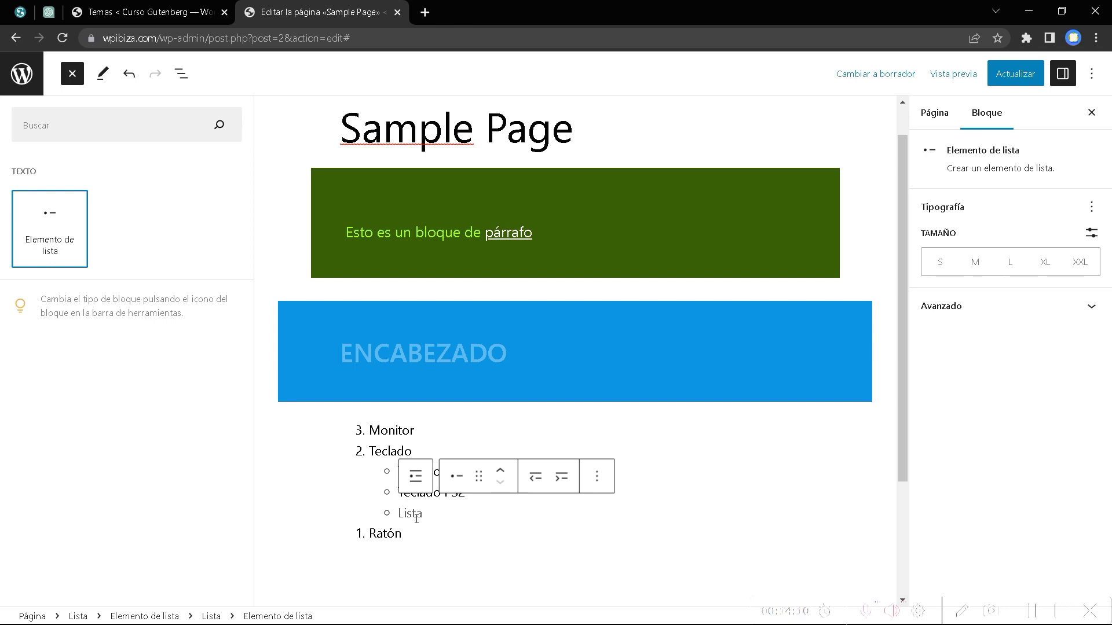
click(373, 563)
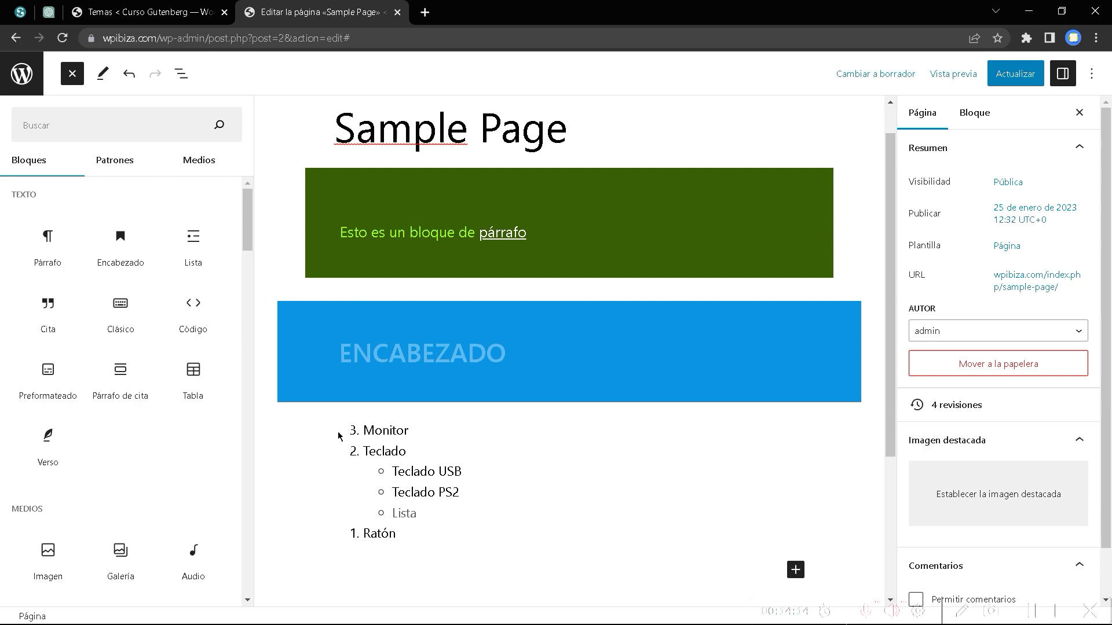
Place a Quote block below Ratón reading 'Gutenberg es el editor mas rapido'.
drag(46, 322, 370, 563)
scroll(437, 533, down, 3)
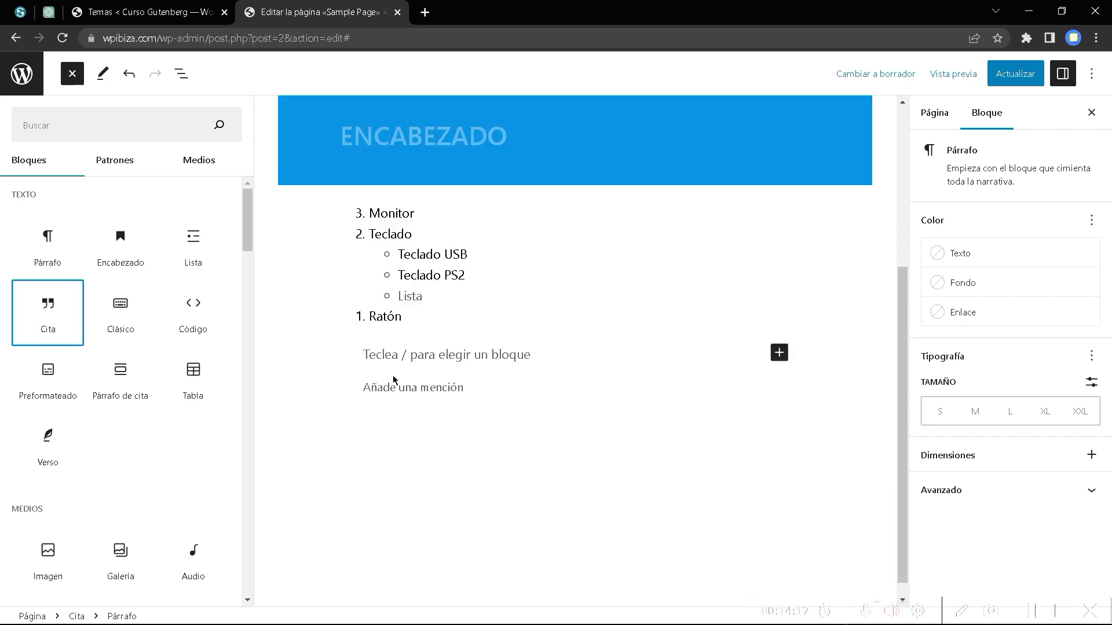
click(391, 350)
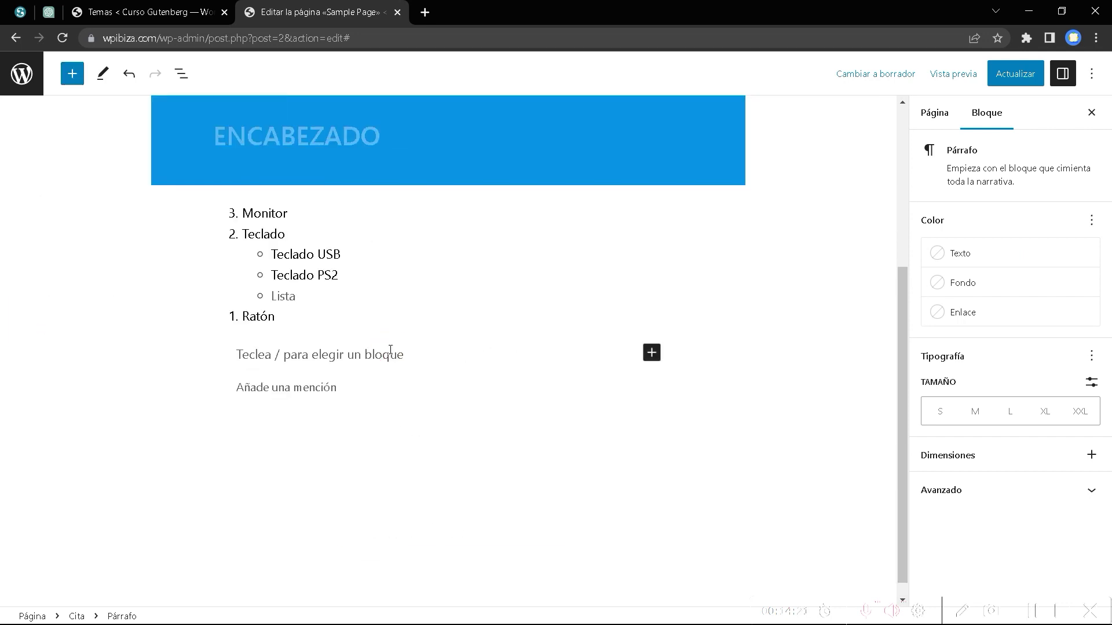
text(")
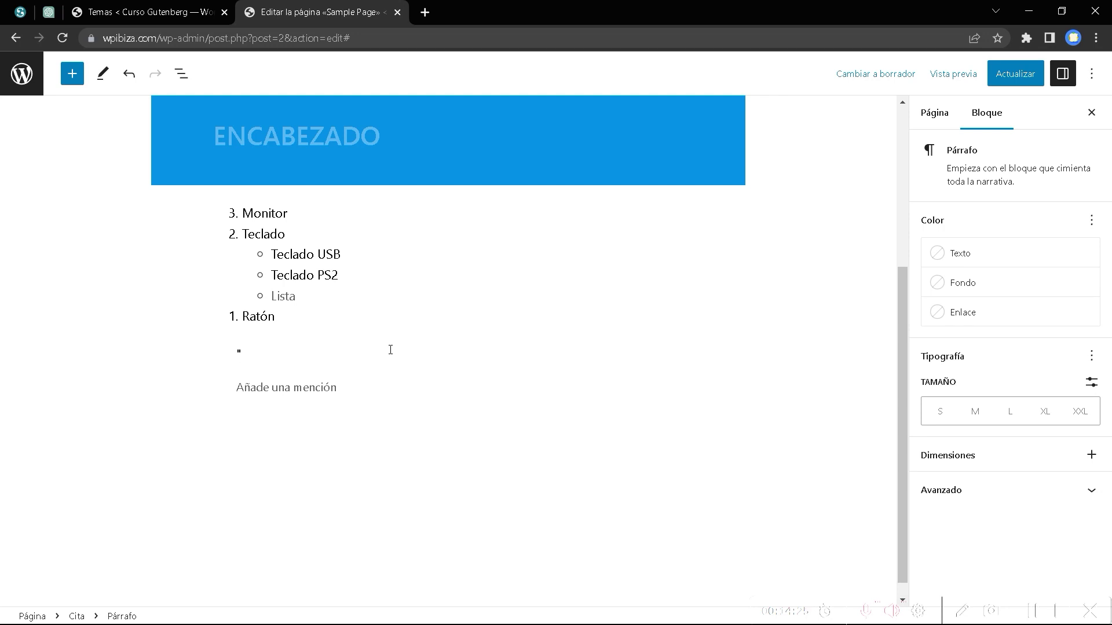
text(gUTEN)
key(BackSpace)
key(BackSpace)
key(BackSpace)
key(BackSpace)
key(BackSpace)
text(Gutenberg)
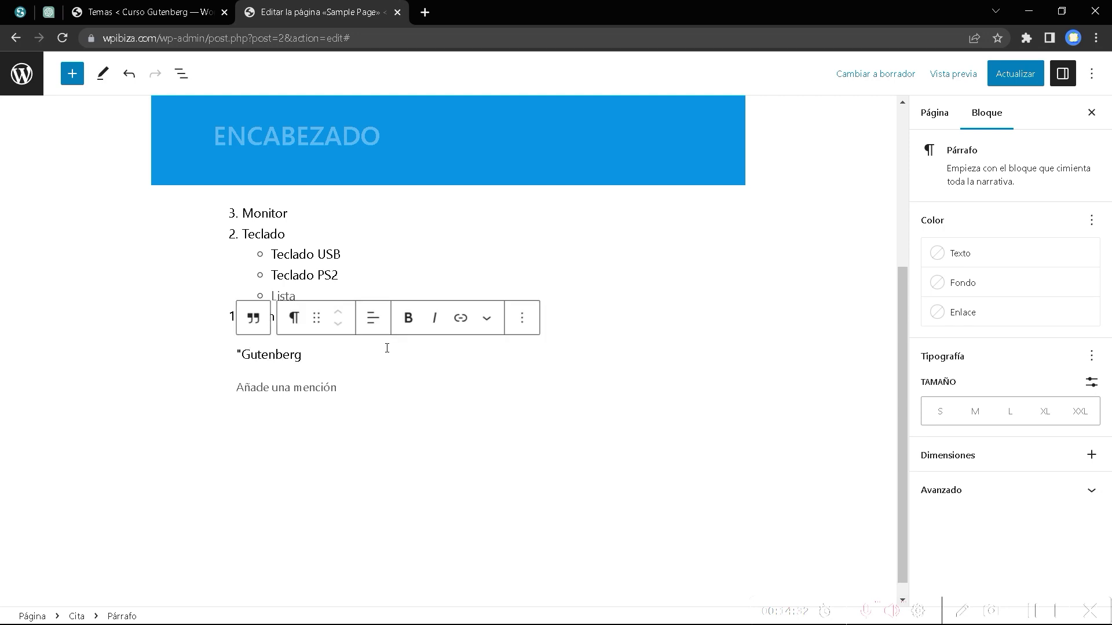
text( es el ed)
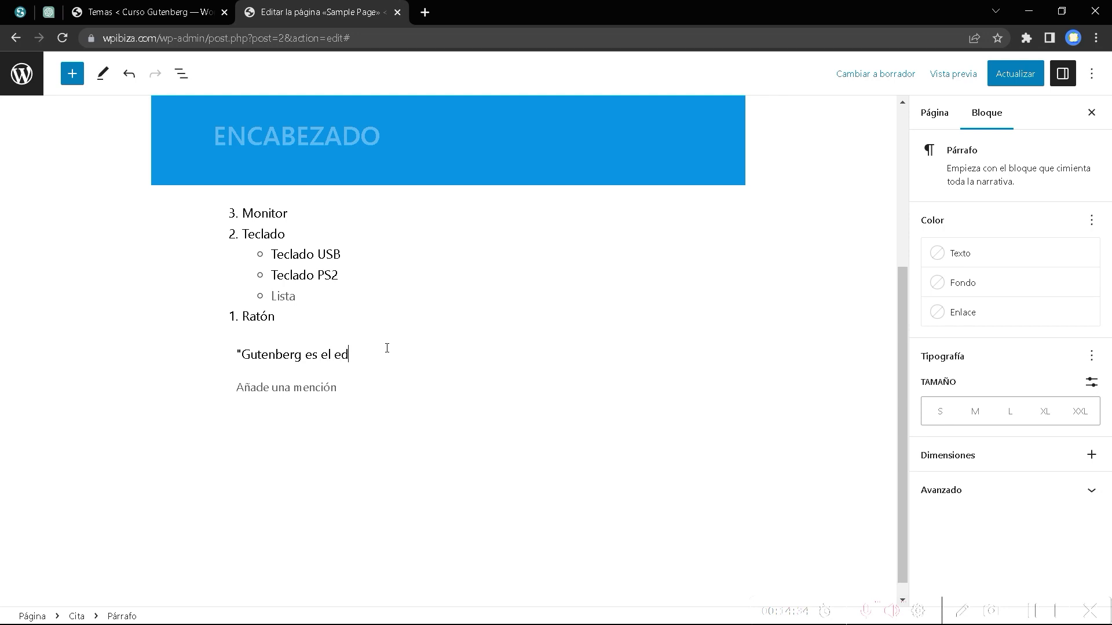
text(itor mas rapido")
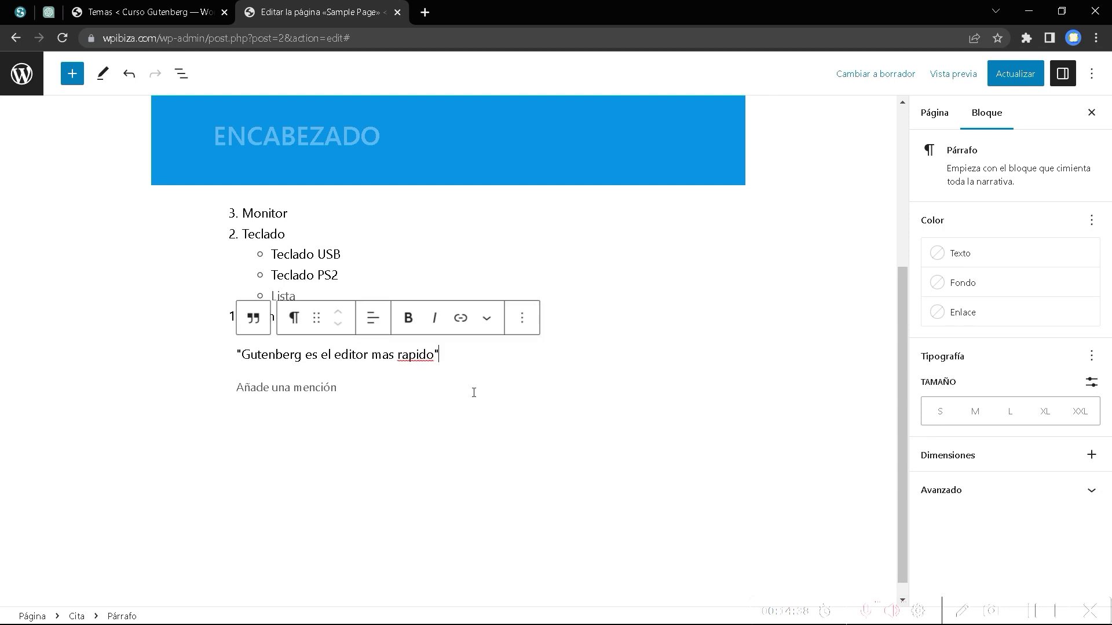
Add the author's name as the quote's citation, then select the quote sentence.
click(1034, 612)
click(343, 387)
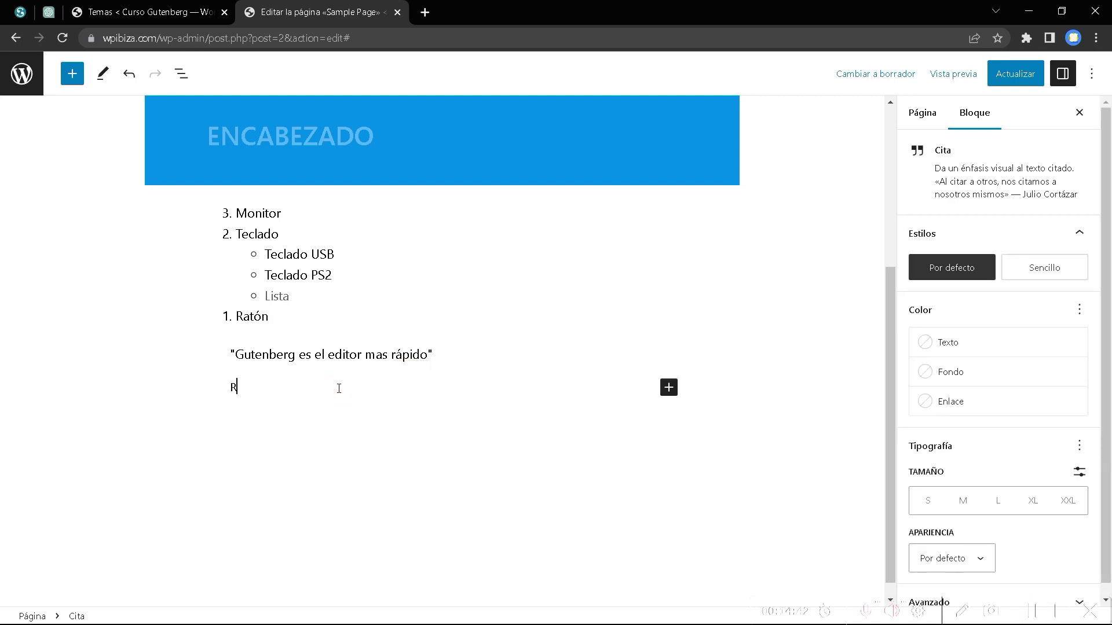
click(394, 359)
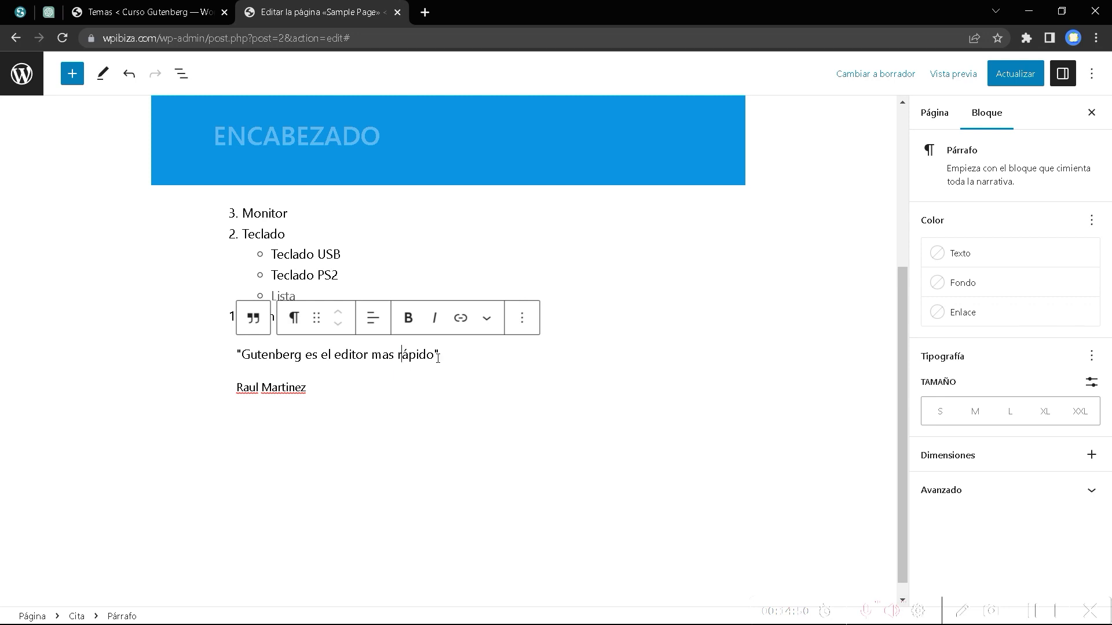
drag(438, 355, 236, 355)
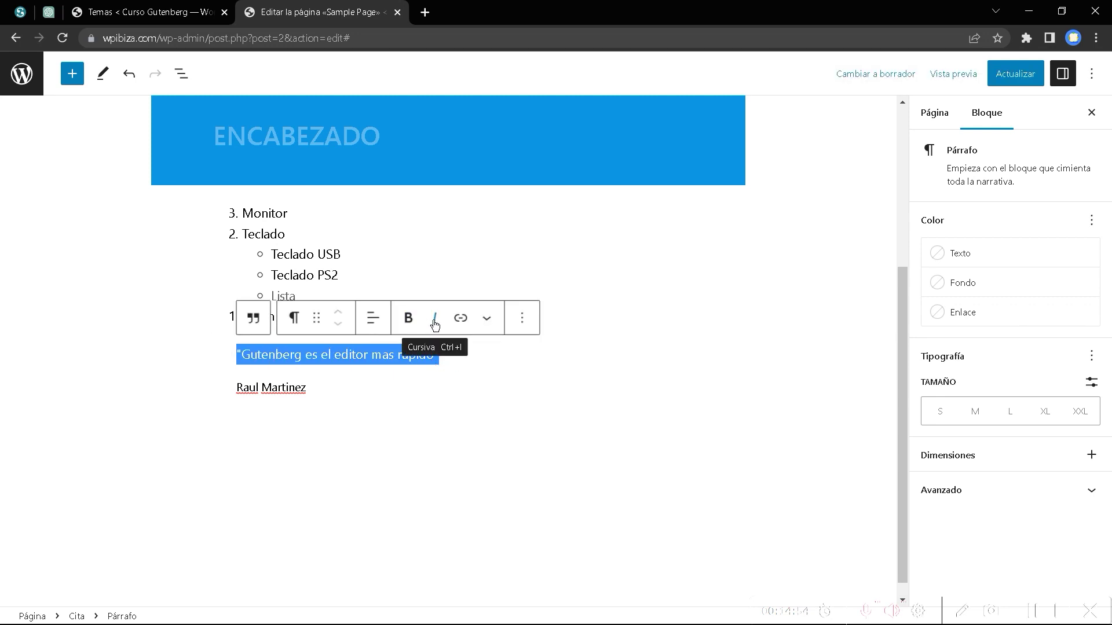
Make the quote sentence italic and the author citation bold.
click(435, 322)
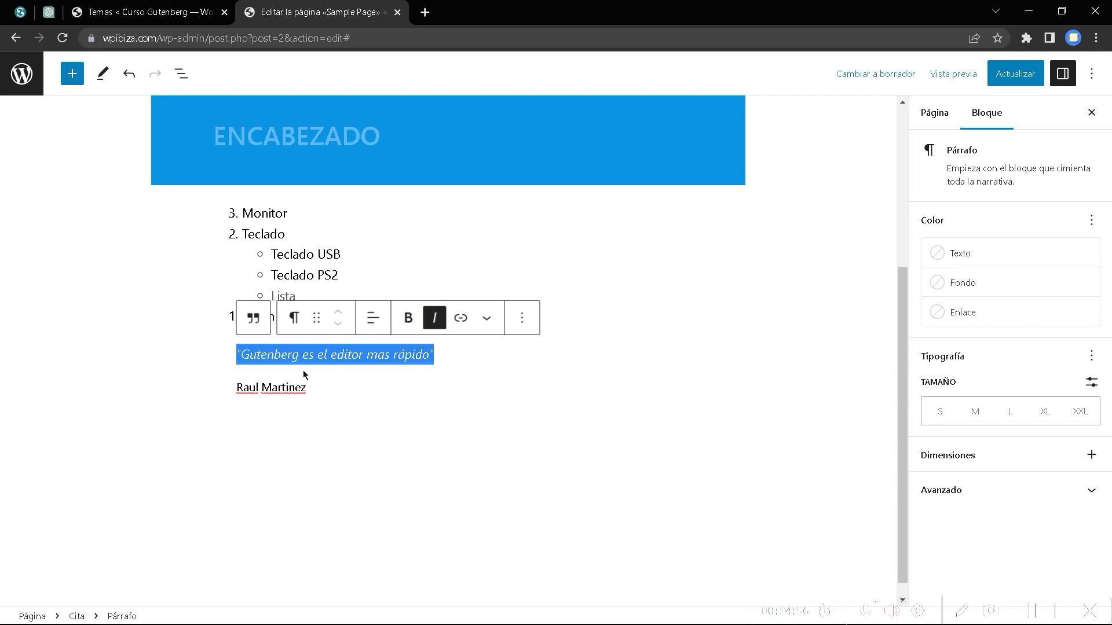
drag(316, 389, 226, 389)
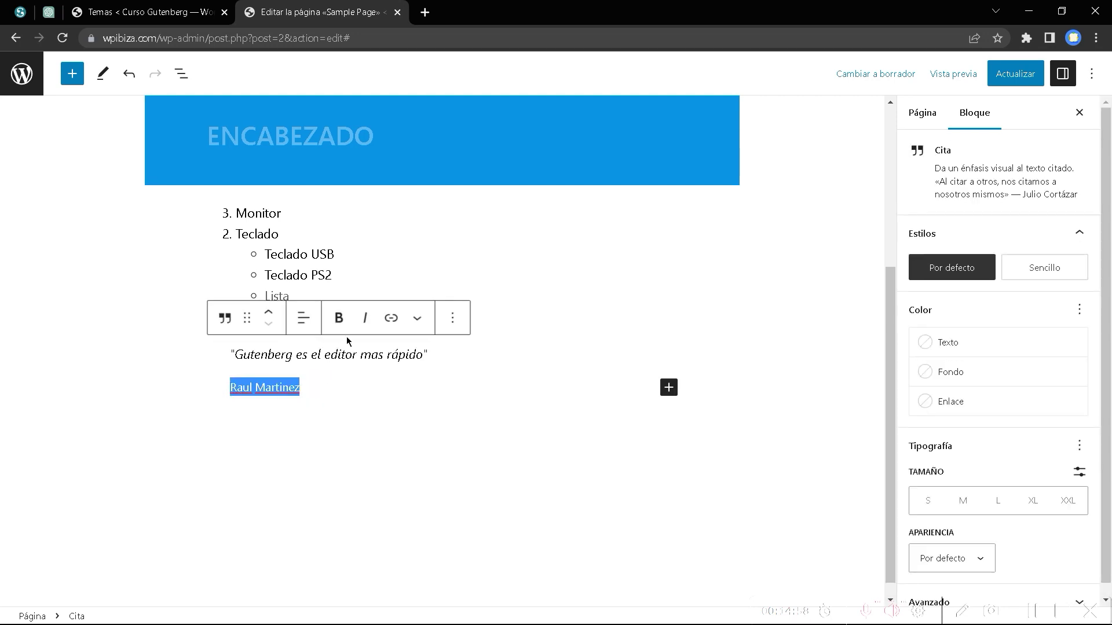
click(342, 328)
click(347, 357)
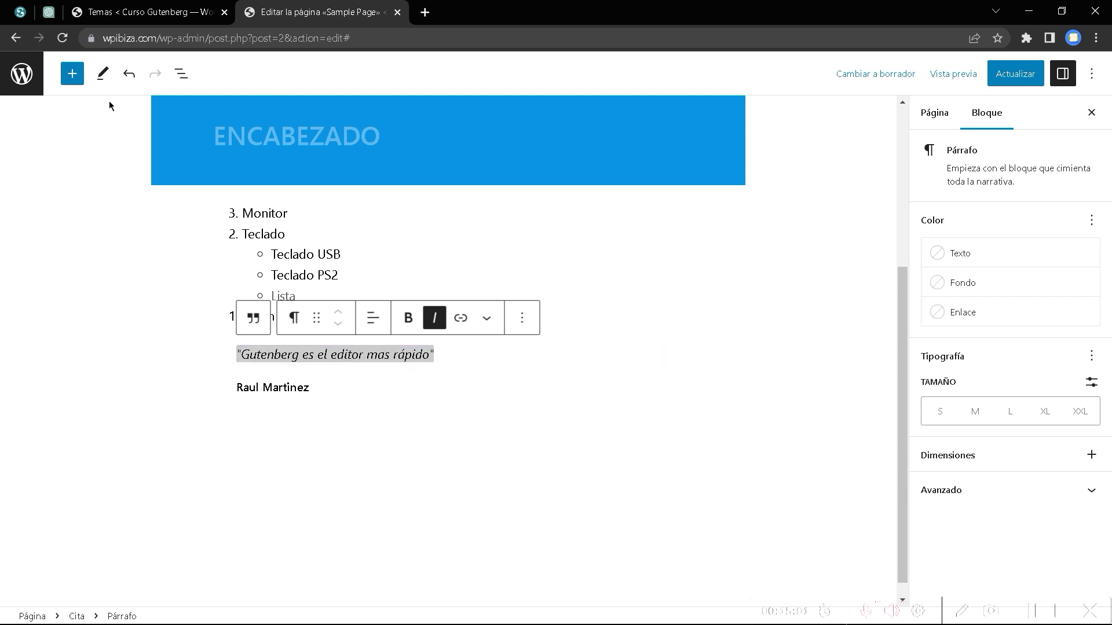
Select the Cita block in List View and try centre alignment before returning to left.
click(182, 74)
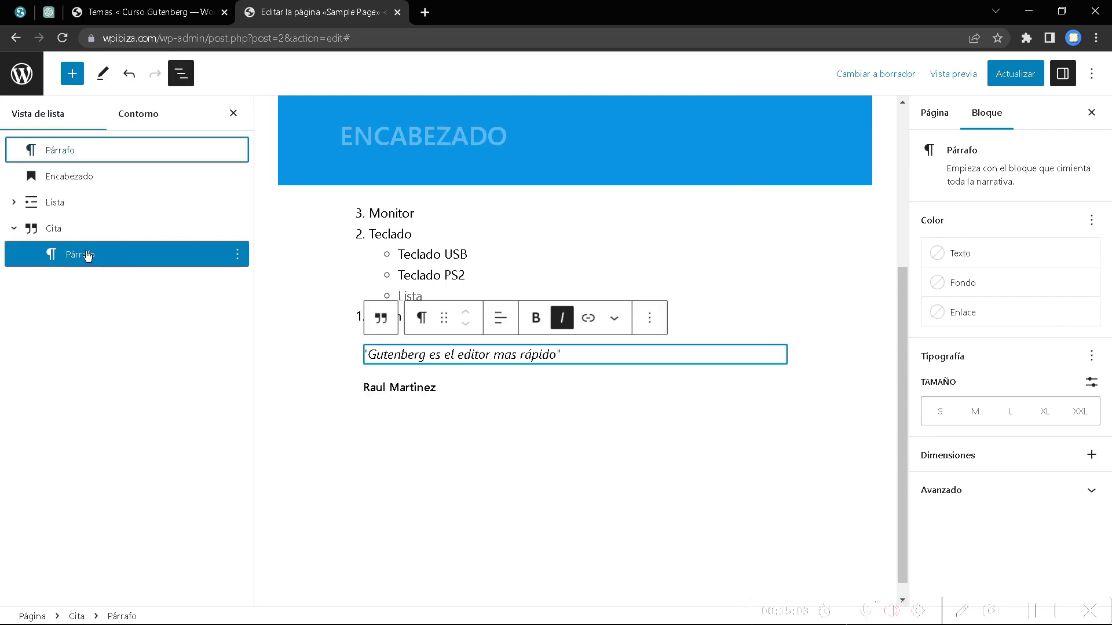
click(34, 232)
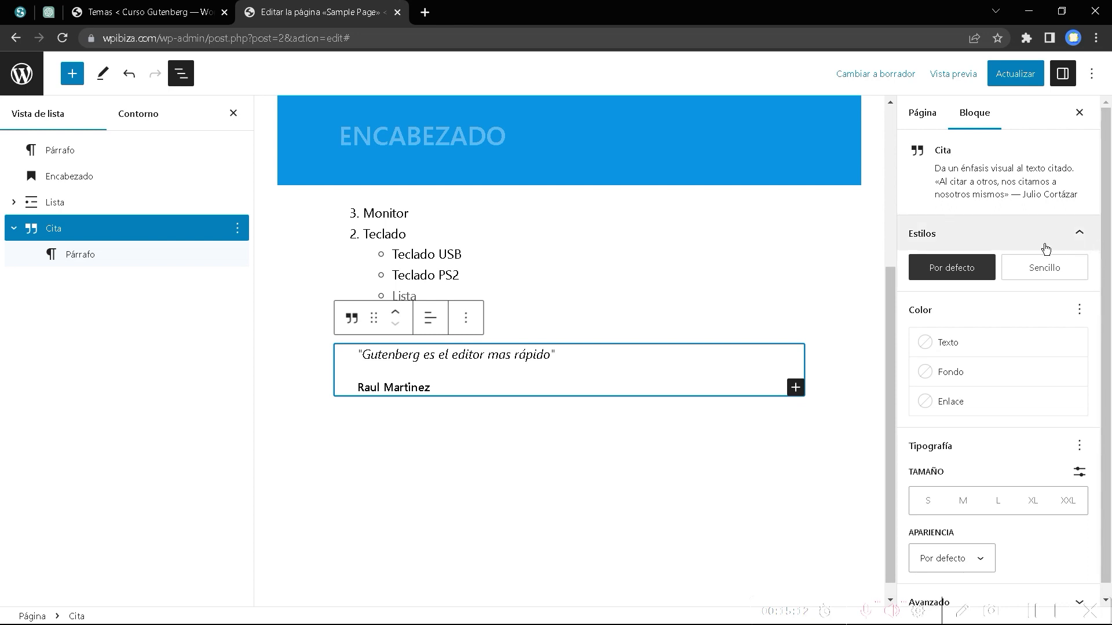
click(429, 318)
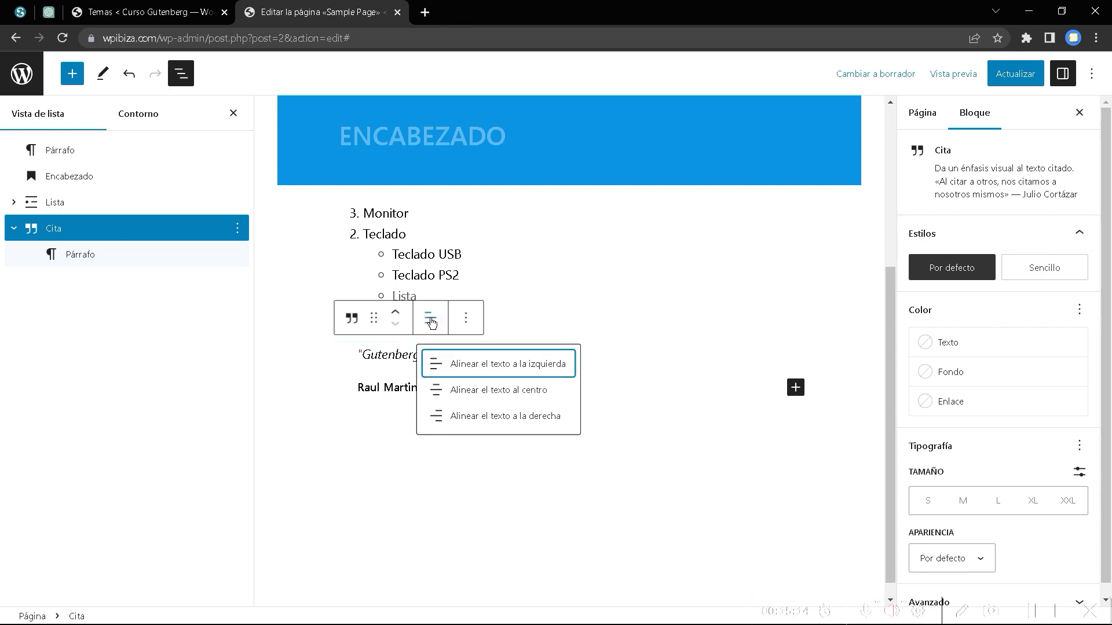
click(490, 391)
click(435, 324)
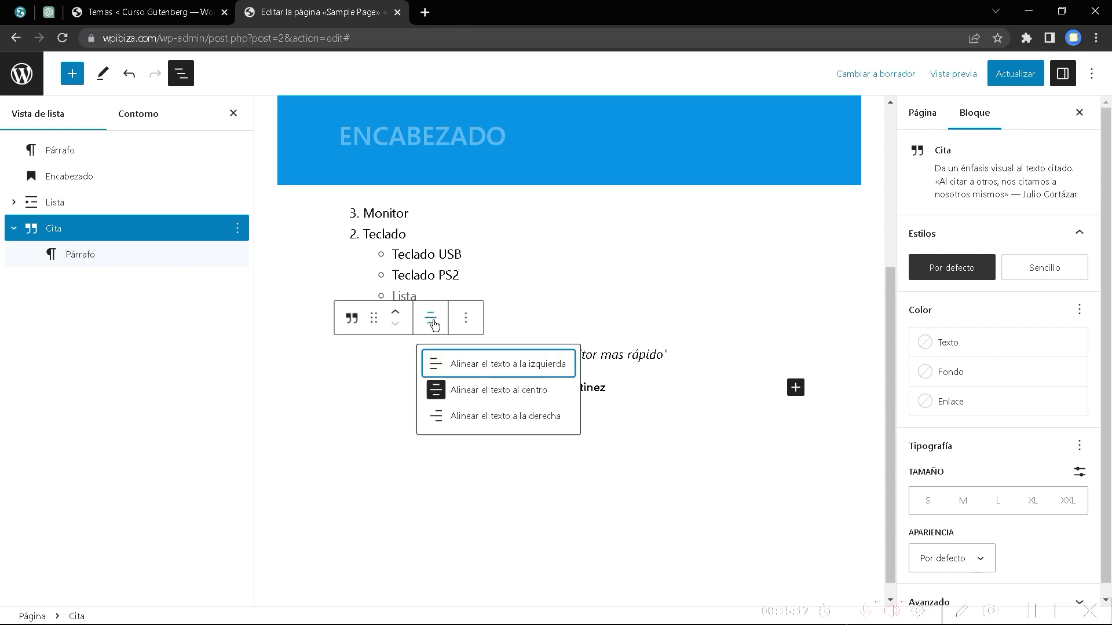
click(439, 365)
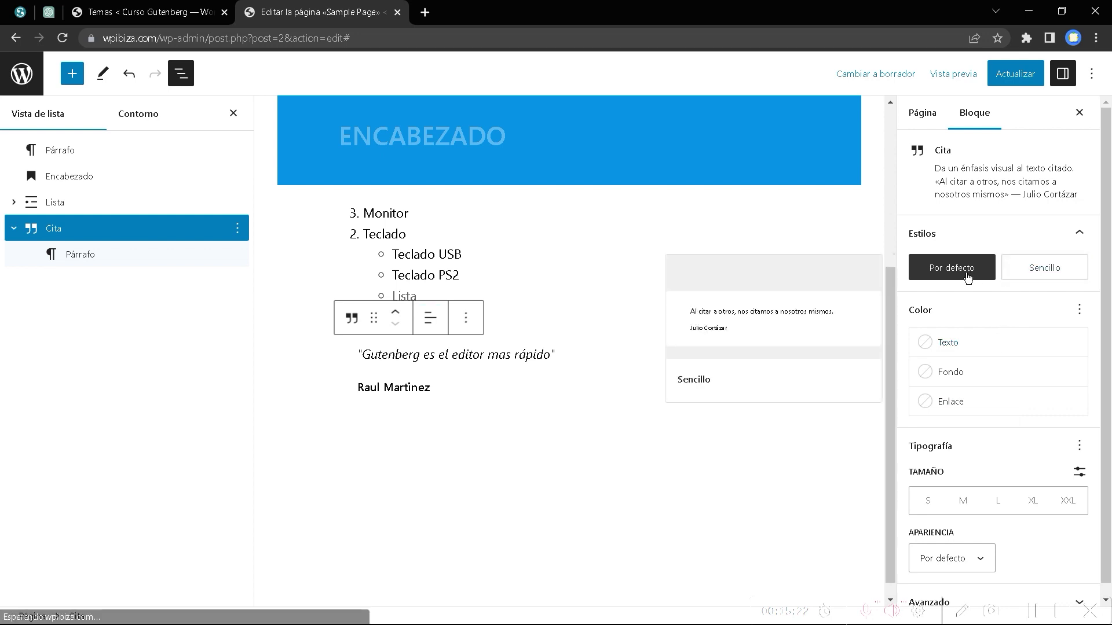
Toggle the quote's style between Sencillo and Por defecto.
click(1045, 275)
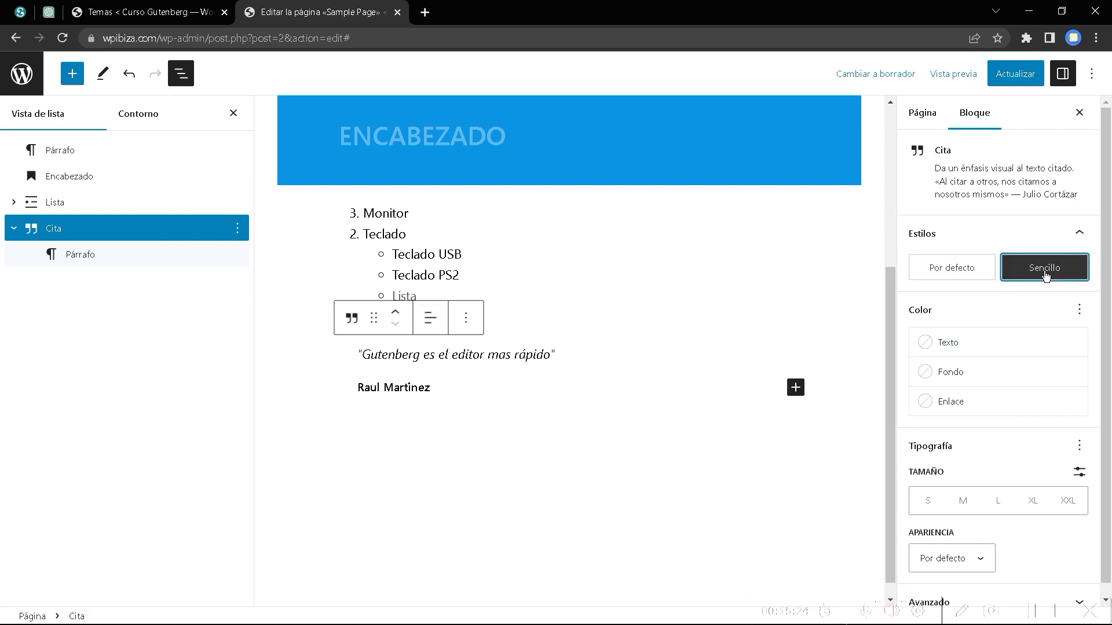
click(976, 274)
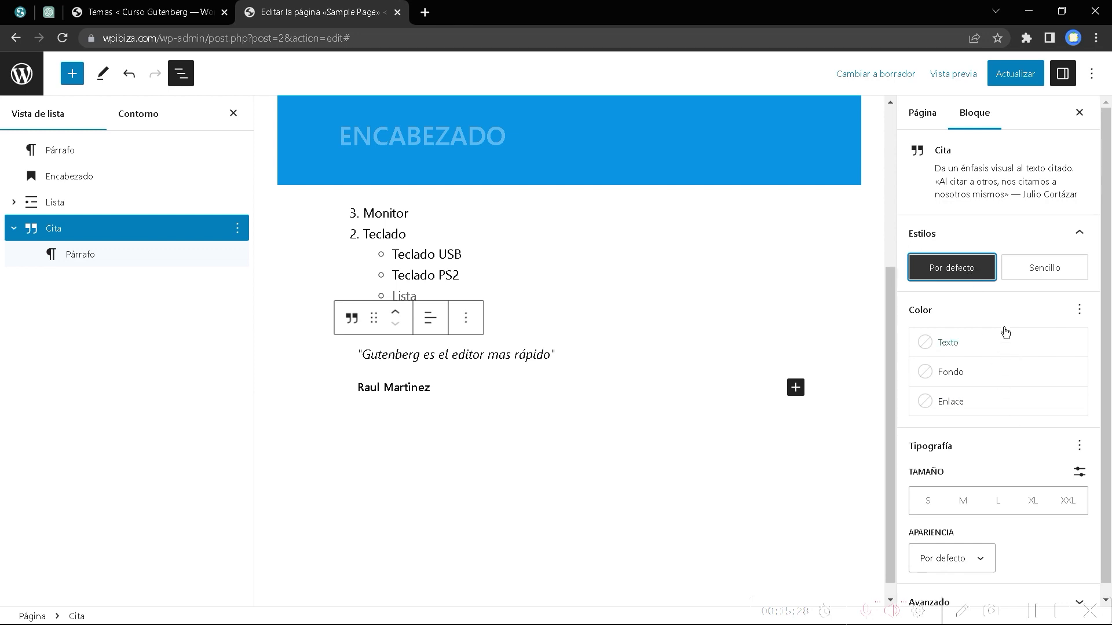
click(1031, 275)
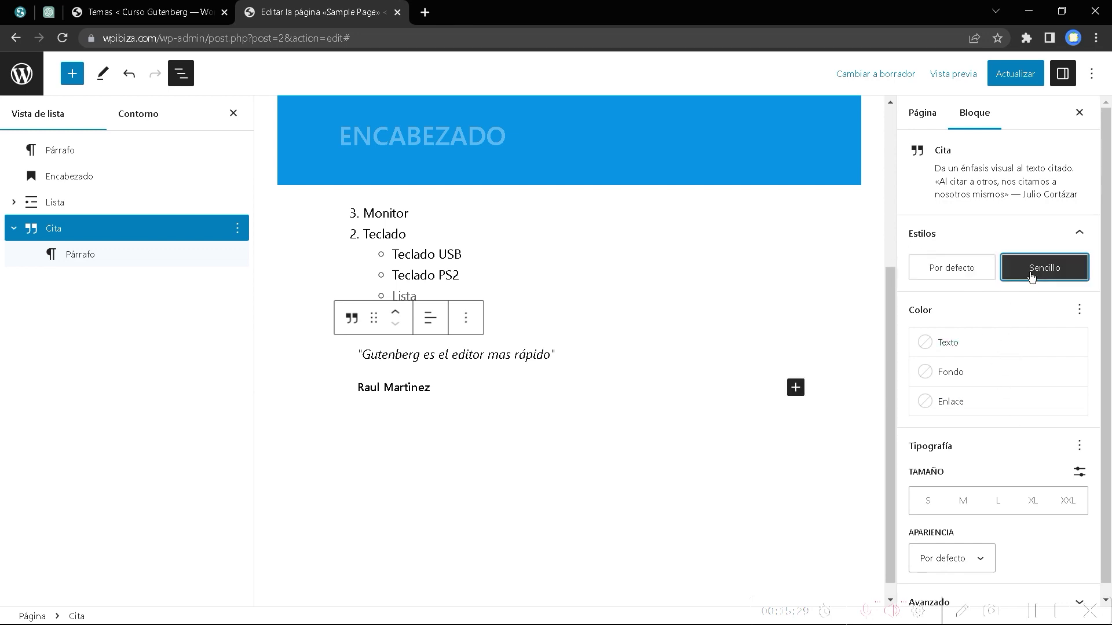
click(952, 273)
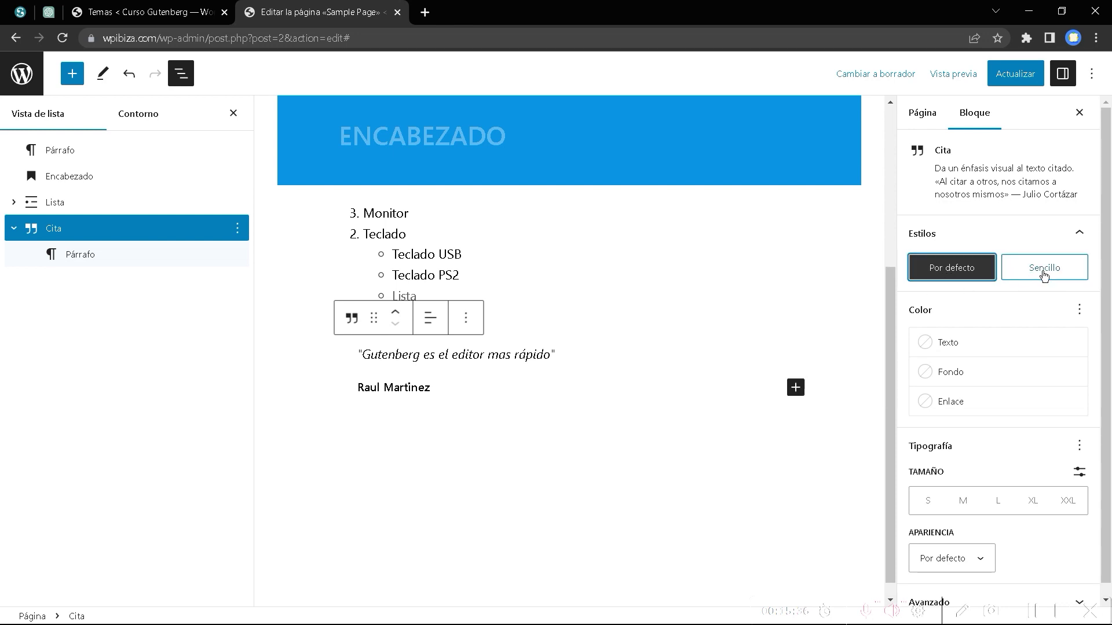
Select both quote lines and toggle the style between Sencillo and default, keeping default.
click(1018, 276)
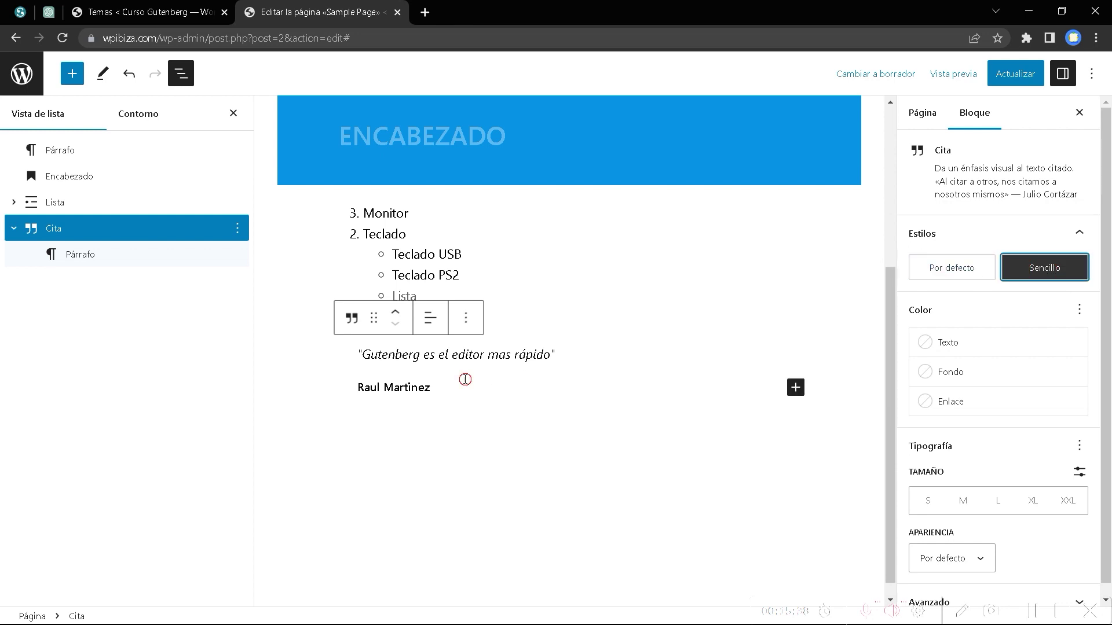
drag(464, 381, 363, 352)
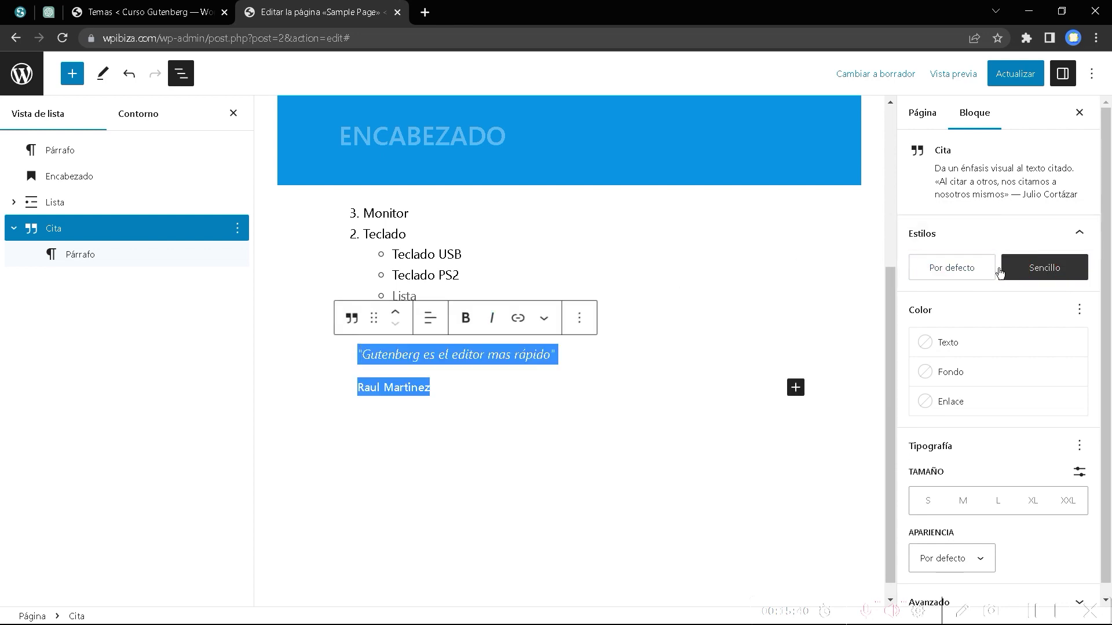
click(974, 273)
click(1048, 272)
click(933, 267)
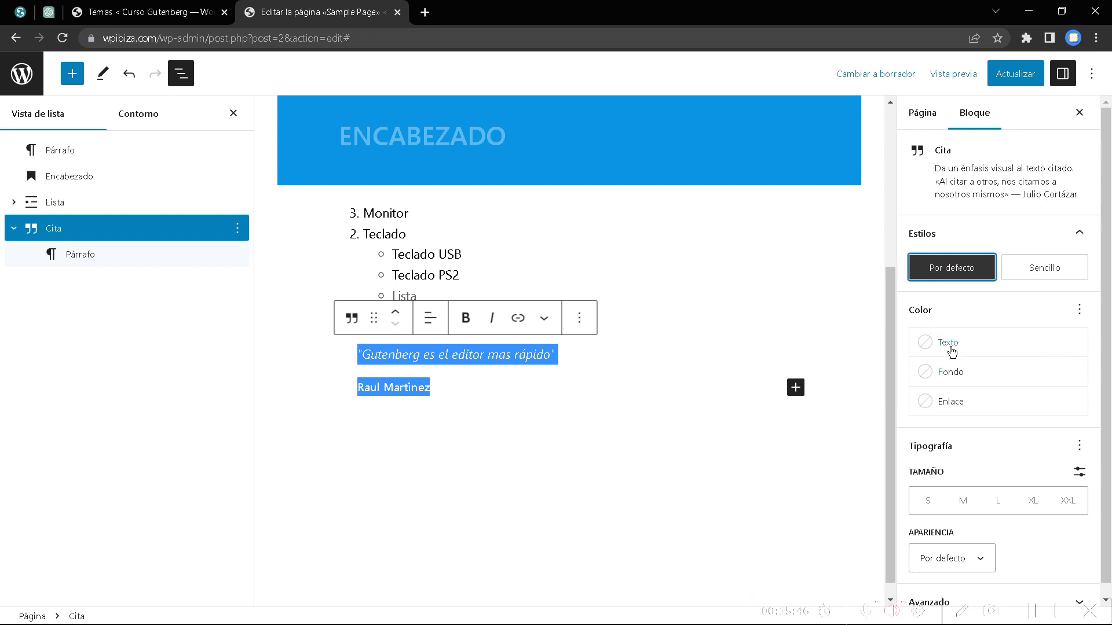
Set the quote's Tipografía Apariencia to Fina, after briefly trying Mediana.
scroll(1019, 485, down, 1)
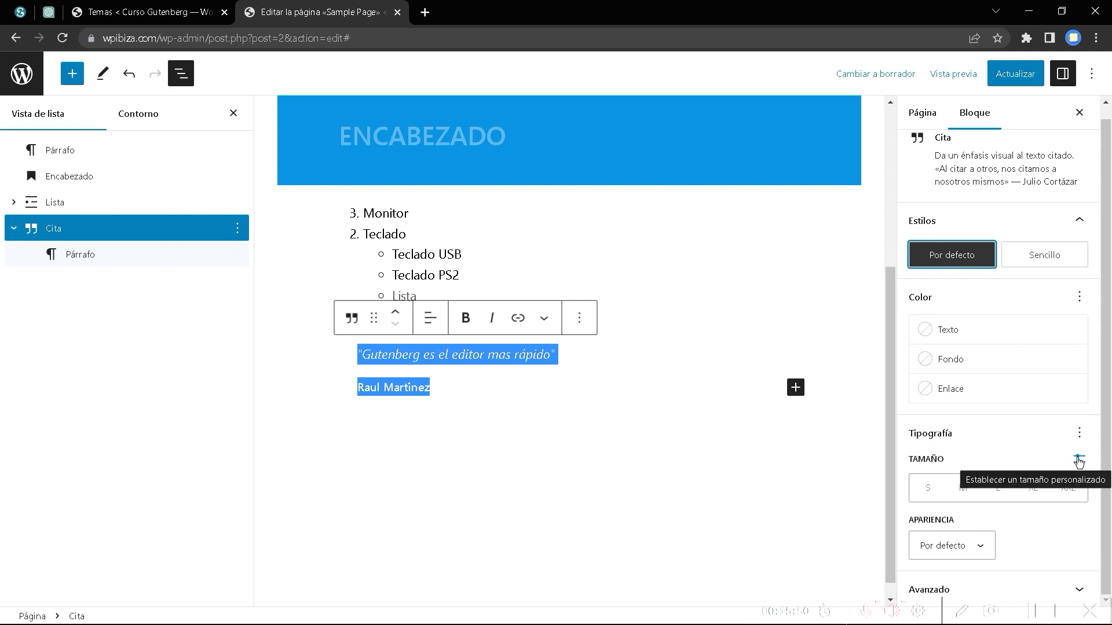
click(985, 544)
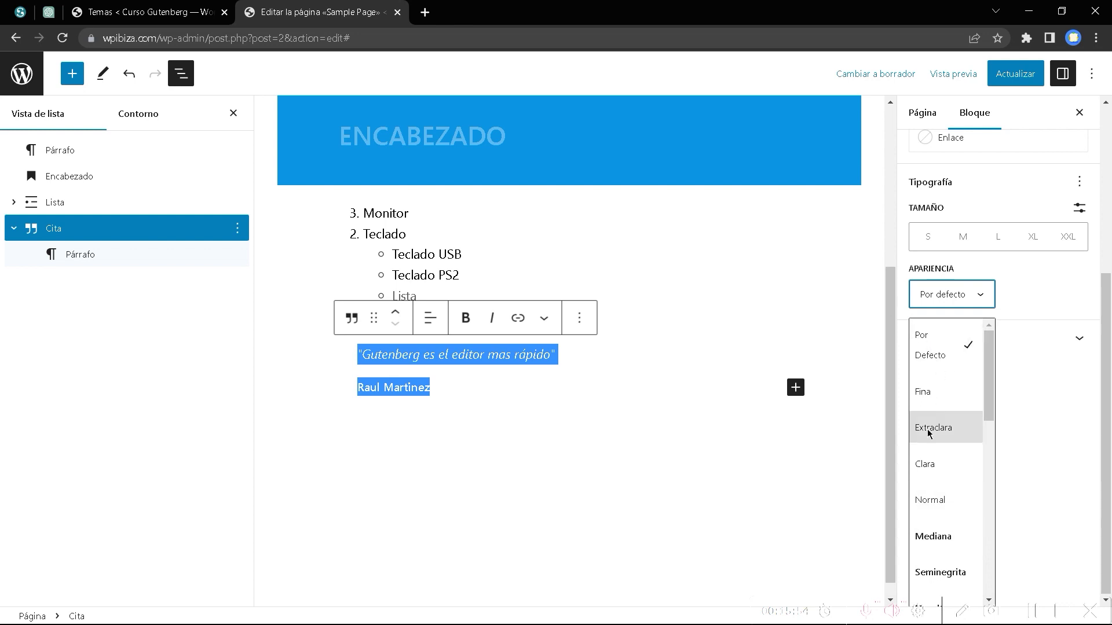
click(936, 399)
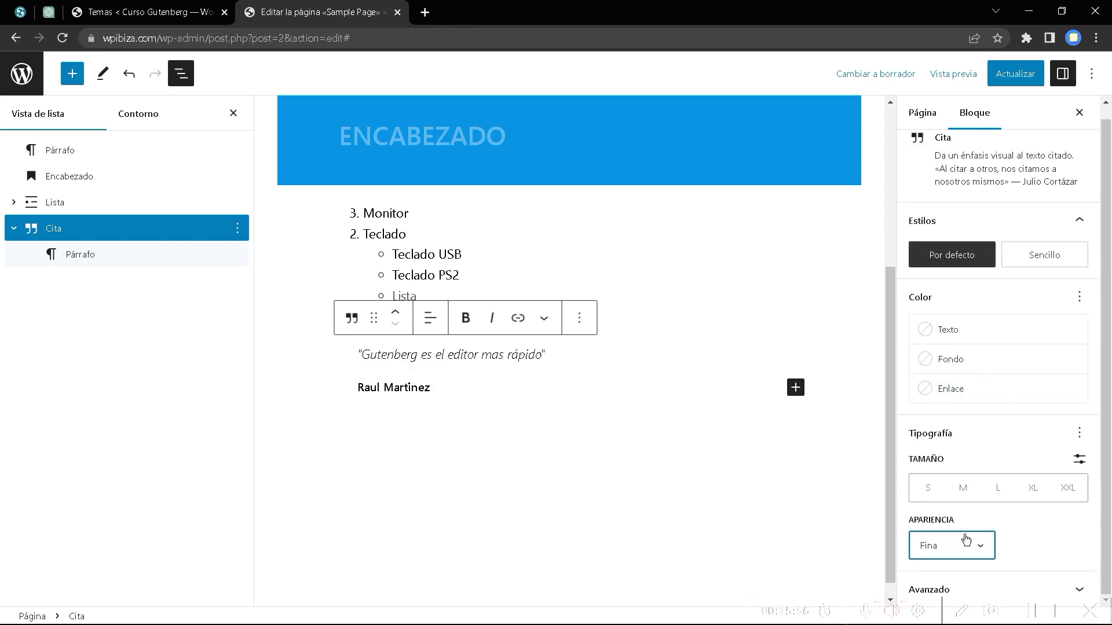
click(978, 553)
click(942, 518)
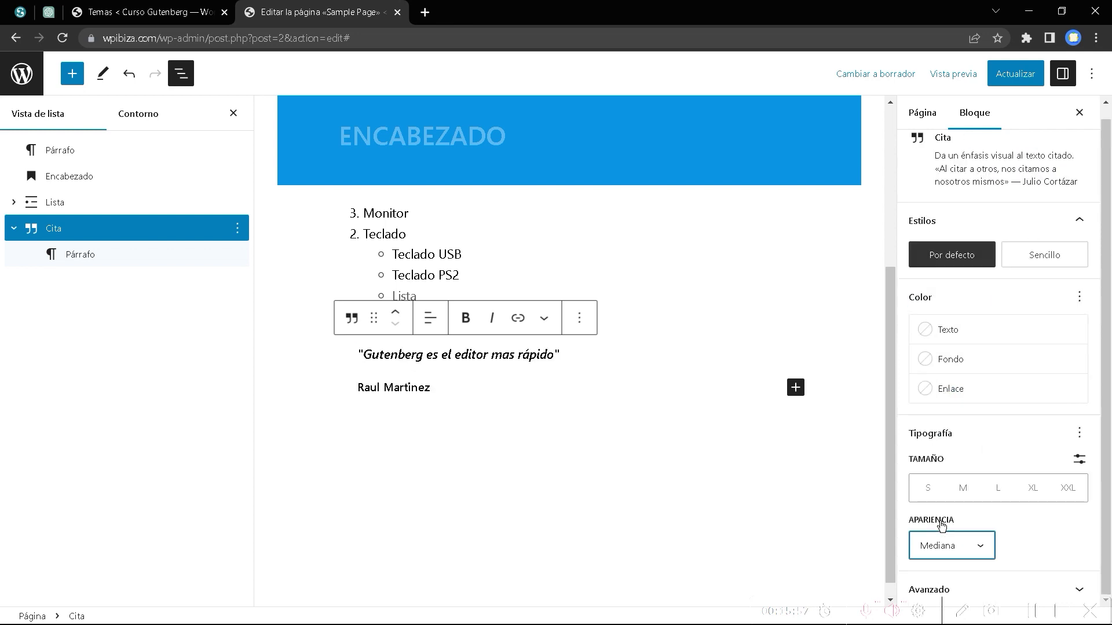
click(950, 548)
click(924, 368)
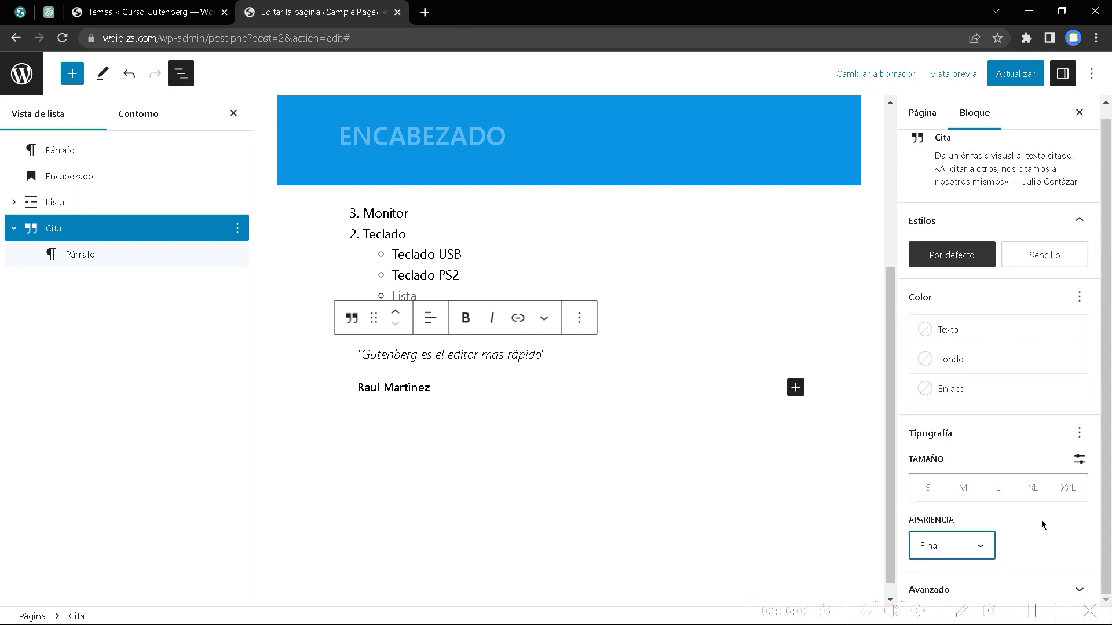
scroll(1002, 399, up, 1)
scroll(1010, 416, down, 1)
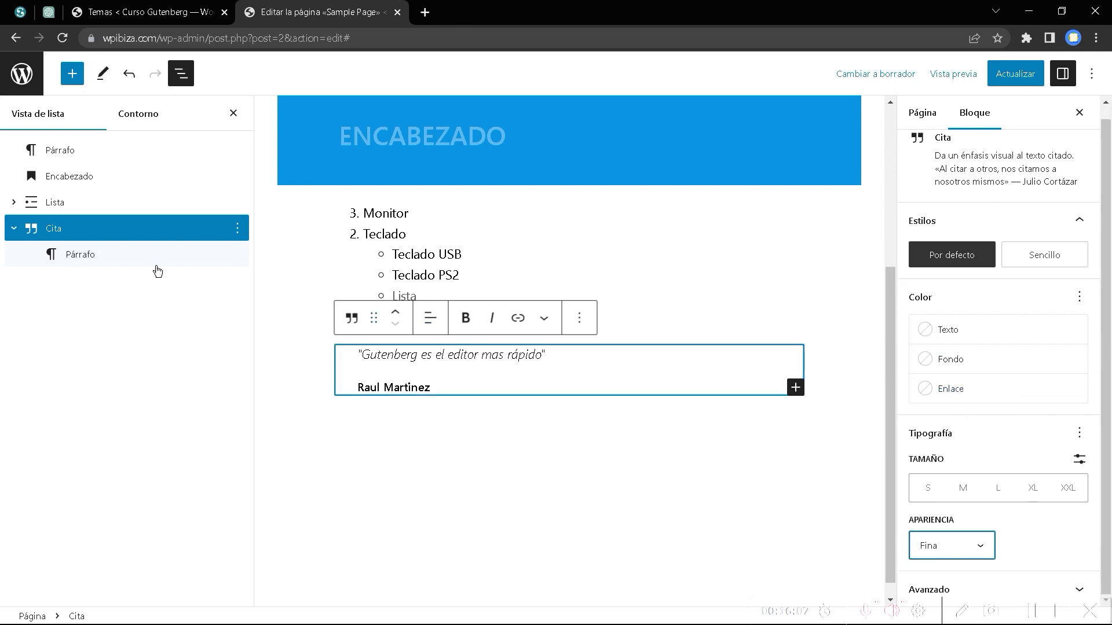
Reselect the whole Cita block in List View.
click(92, 251)
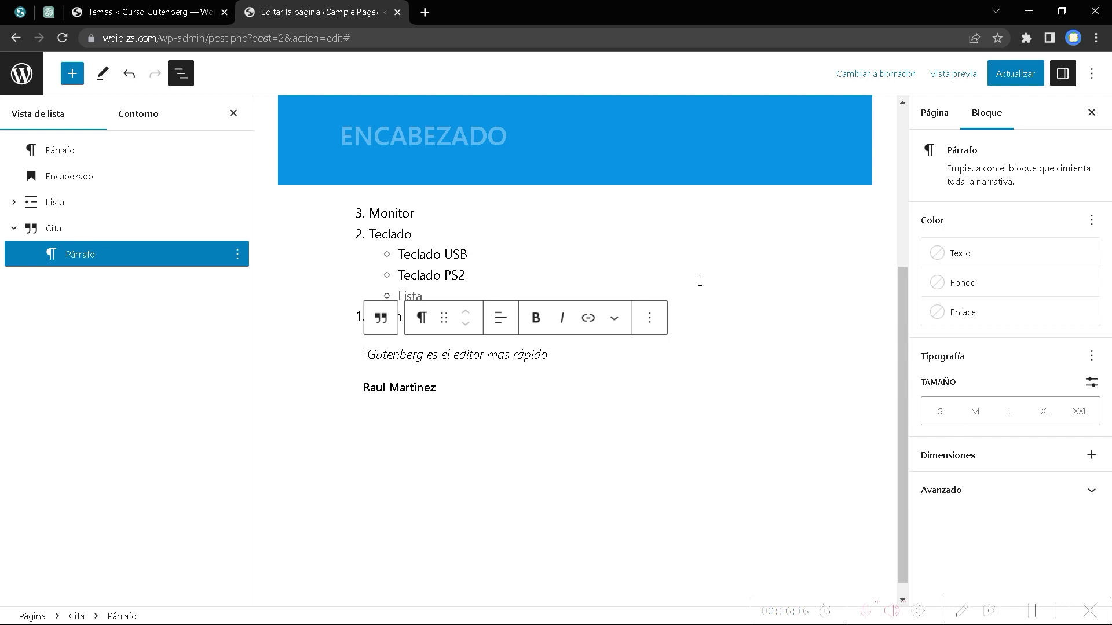
click(86, 228)
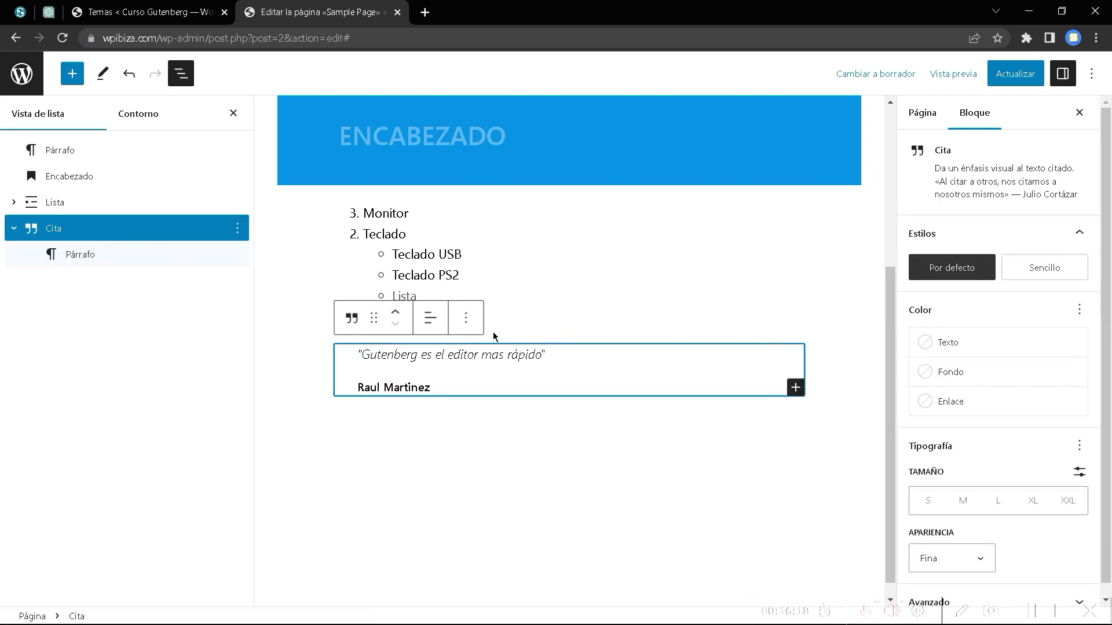
scroll(1040, 457, down, 1)
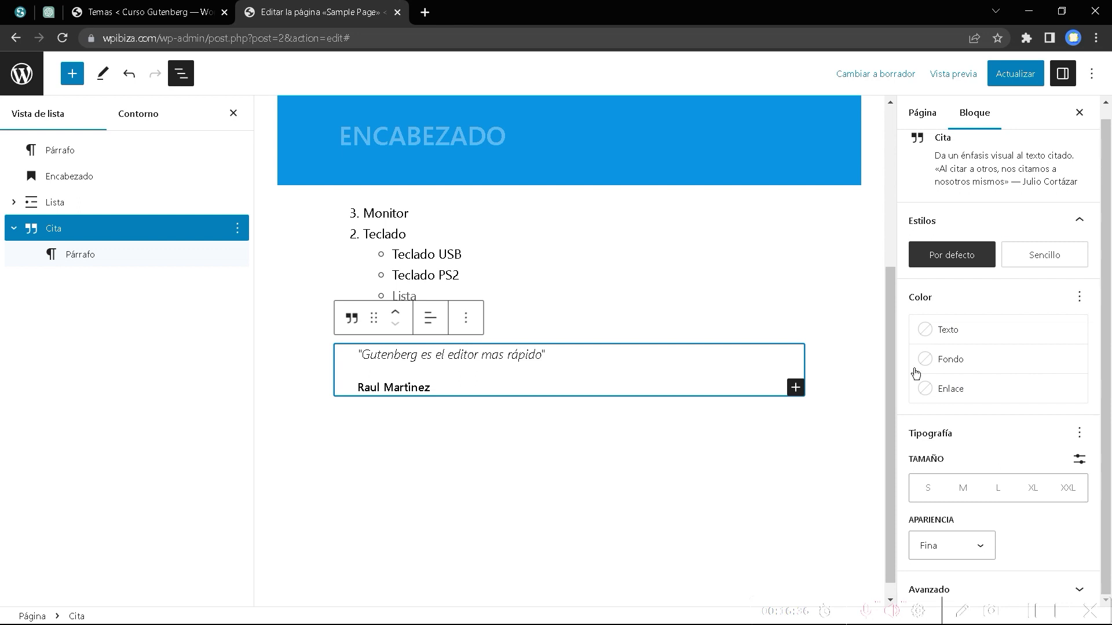
Insert a Clásico (Classic) block below the quote from the Texto group and place the cursor in it.
click(72, 75)
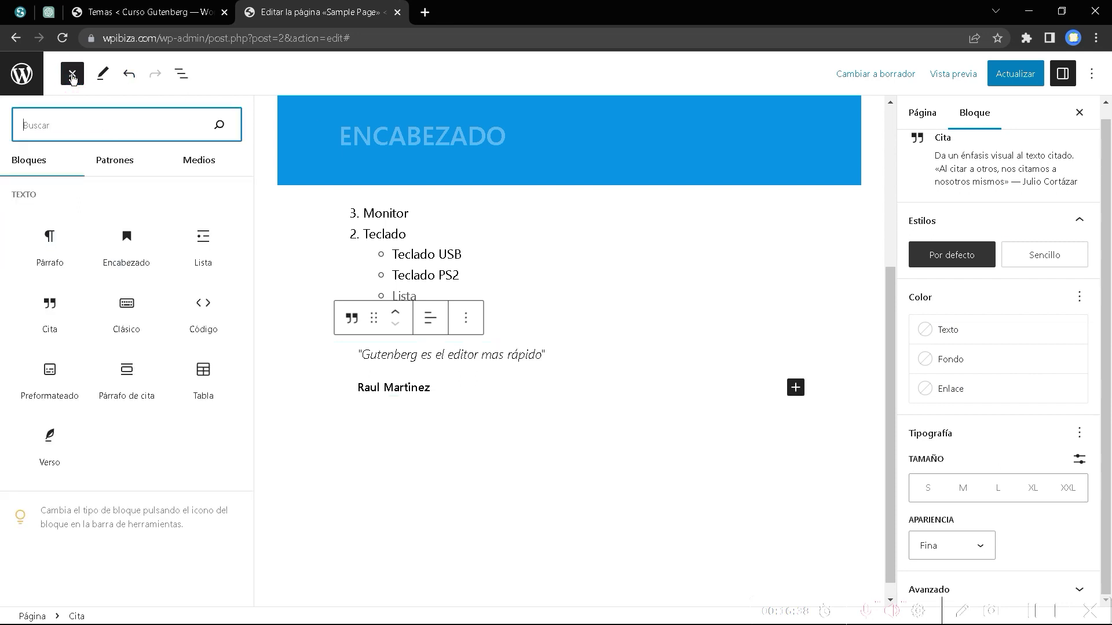
click(121, 307)
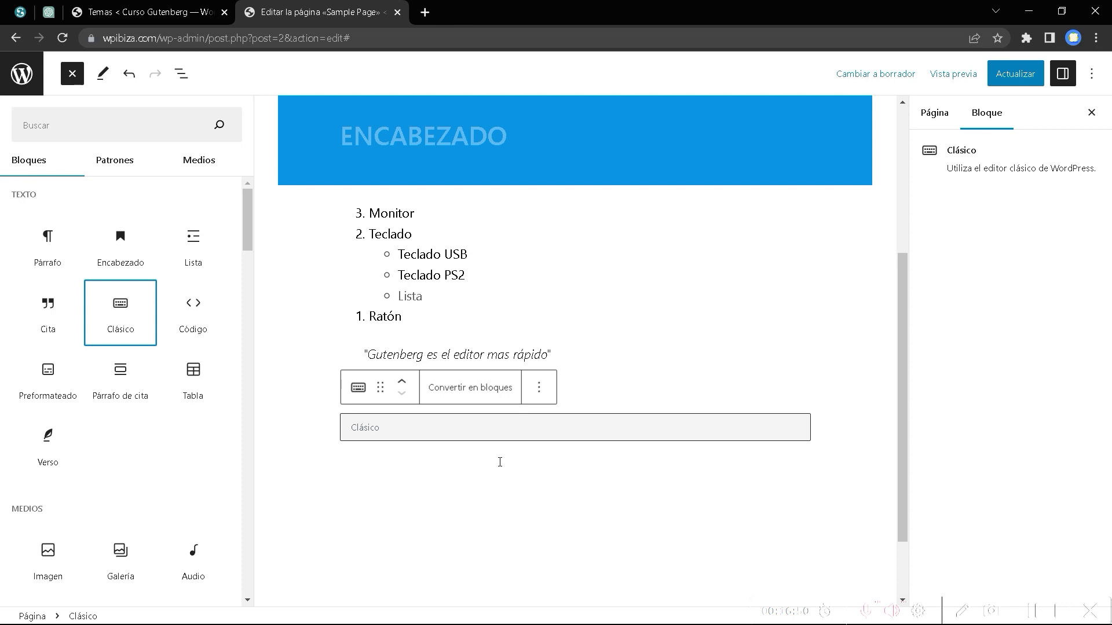
click(453, 461)
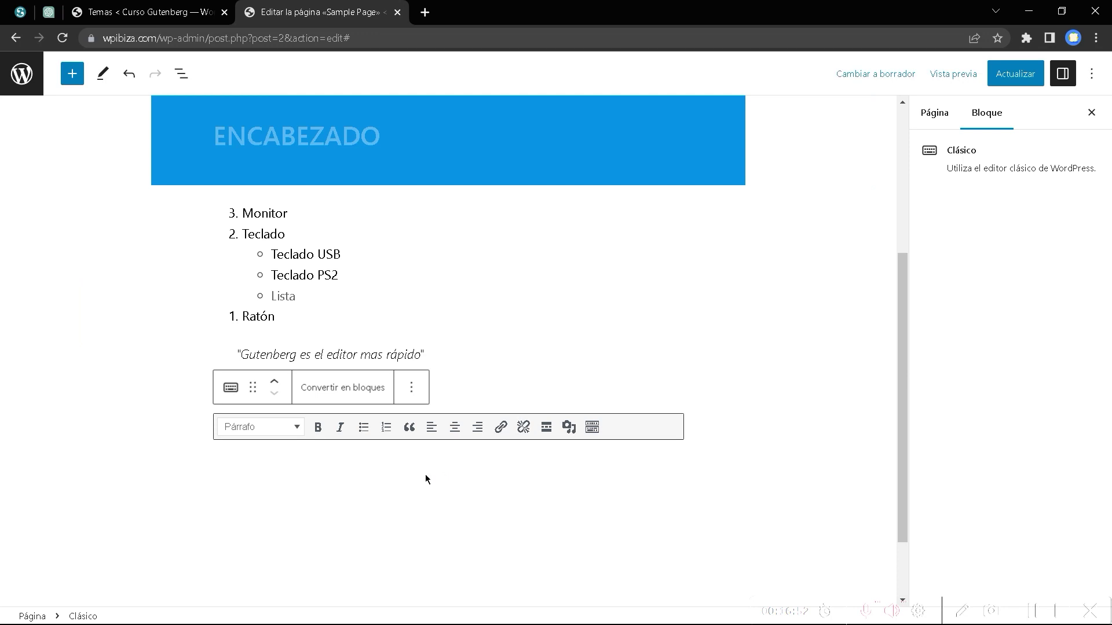
Check the Párrafo format dropdown, then toggle Más herramientas to show the Classic block's second toolbar row.
scroll(405, 474, down, 2)
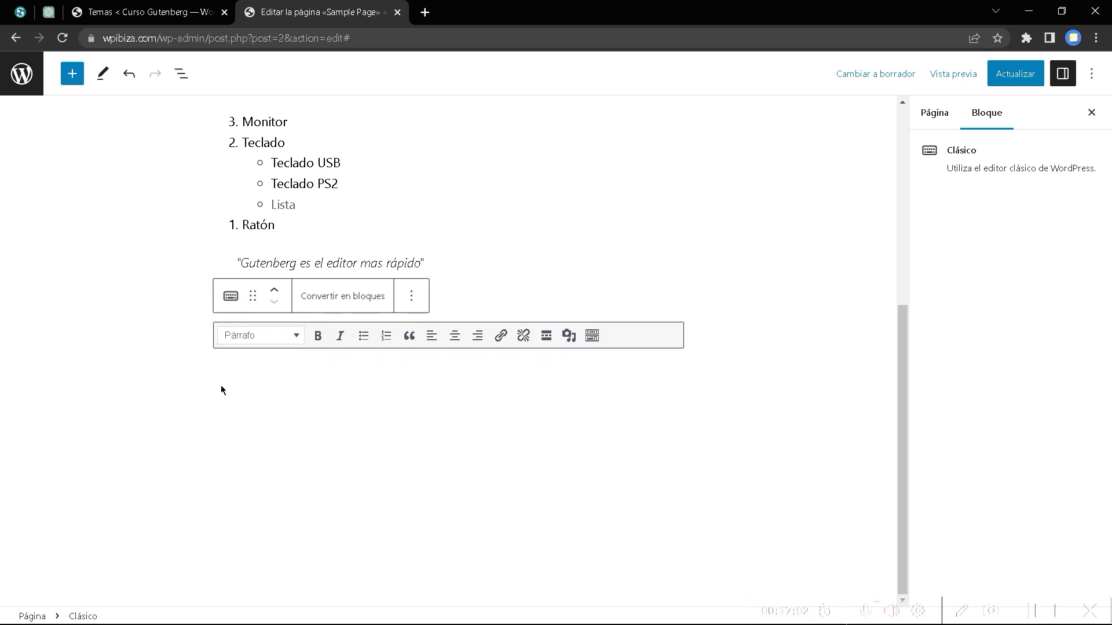
click(296, 341)
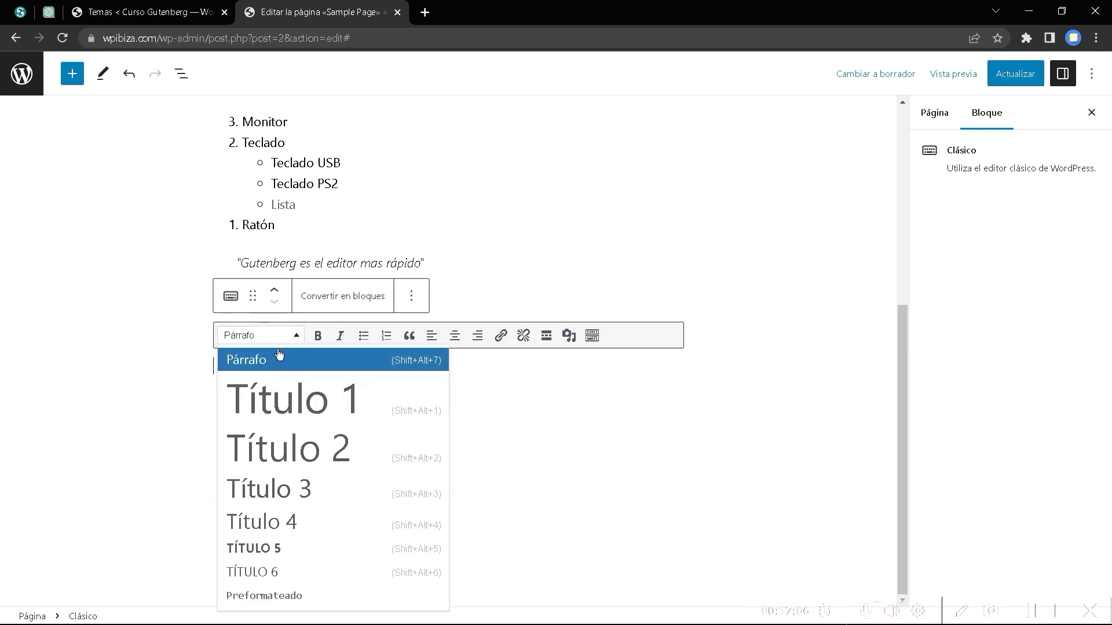
click(281, 337)
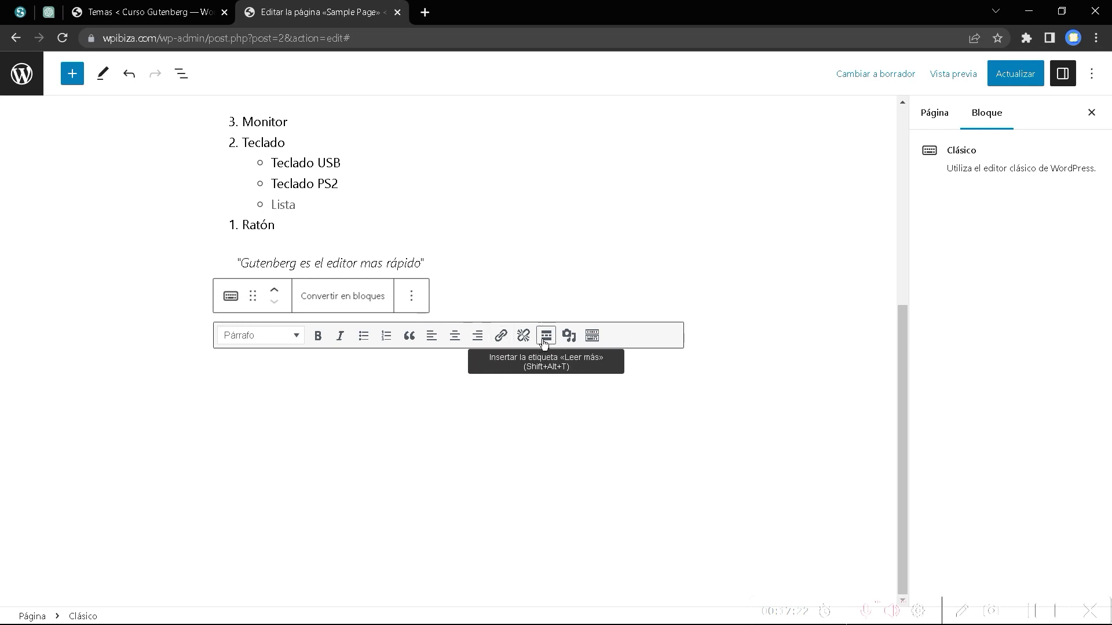
click(593, 336)
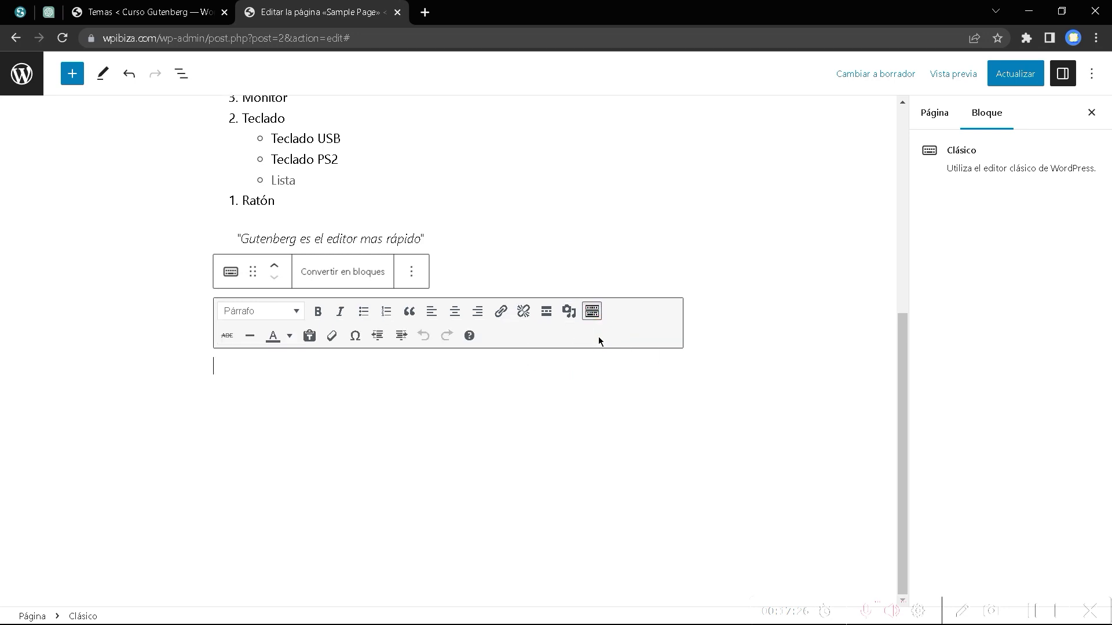
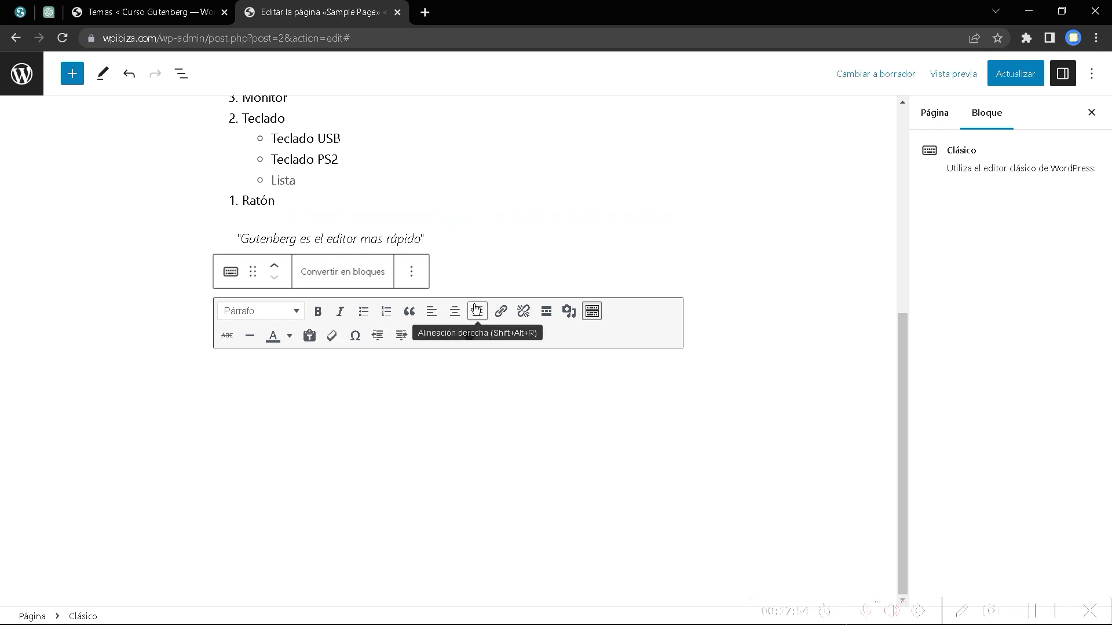
Add a Título 2 heading 'Titulo' followed by the paragraph 'Esto es un parrafo'.
scroll(315, 307, up, 5)
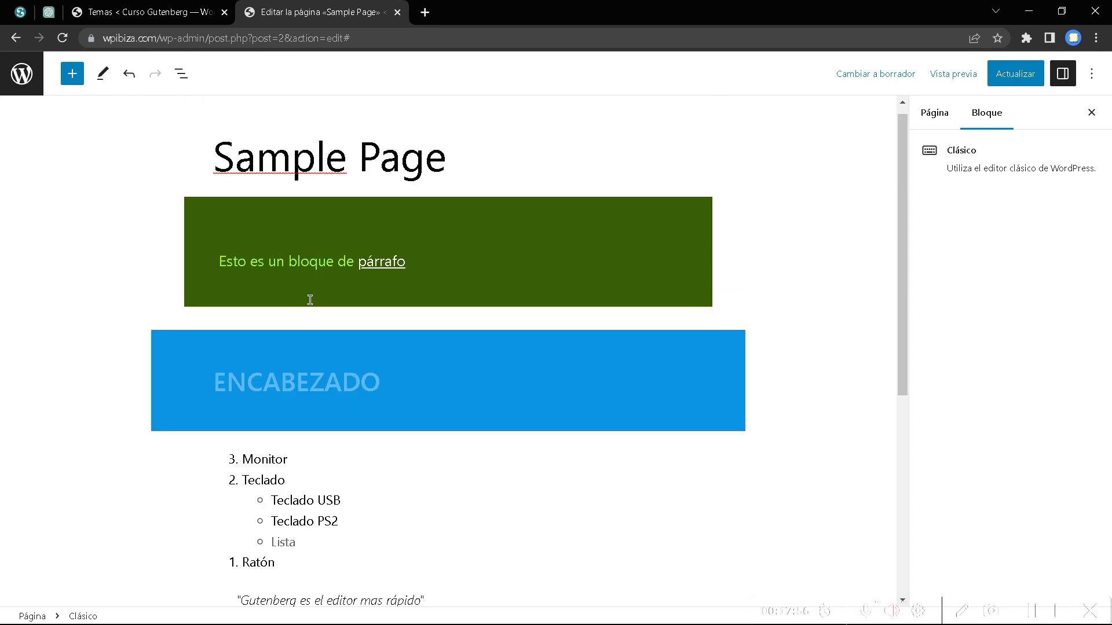
scroll(310, 299, down, 5)
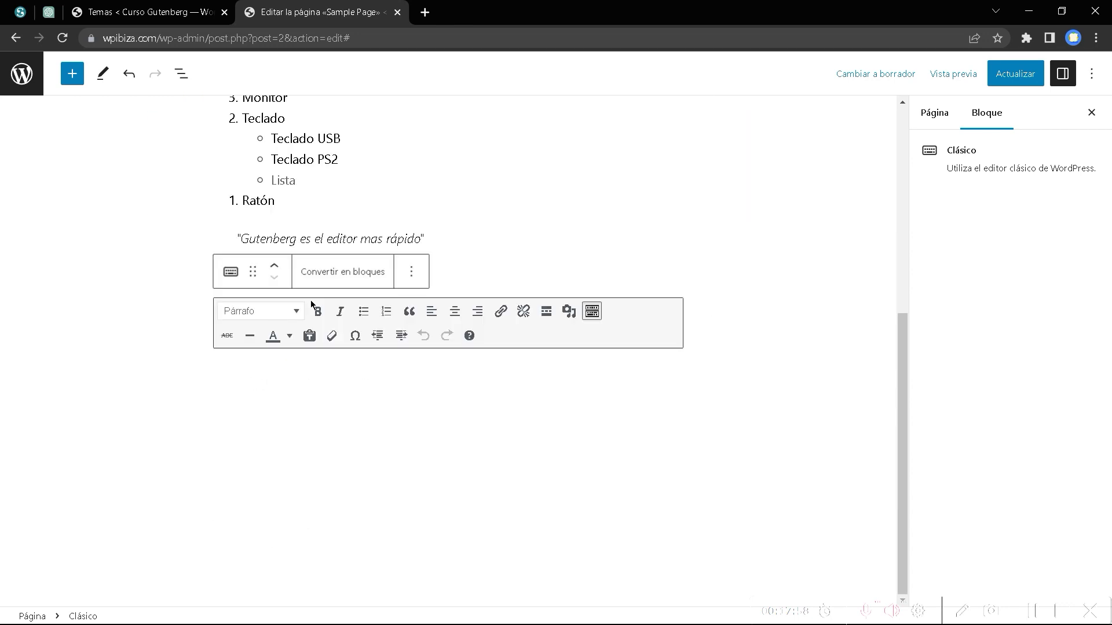
click(284, 313)
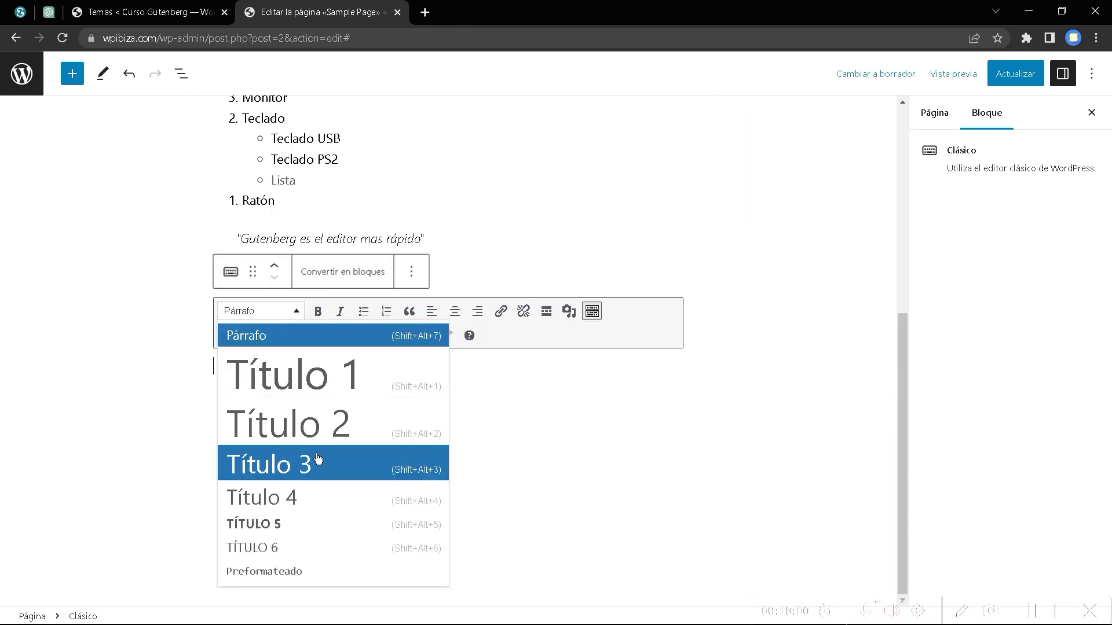
click(318, 425)
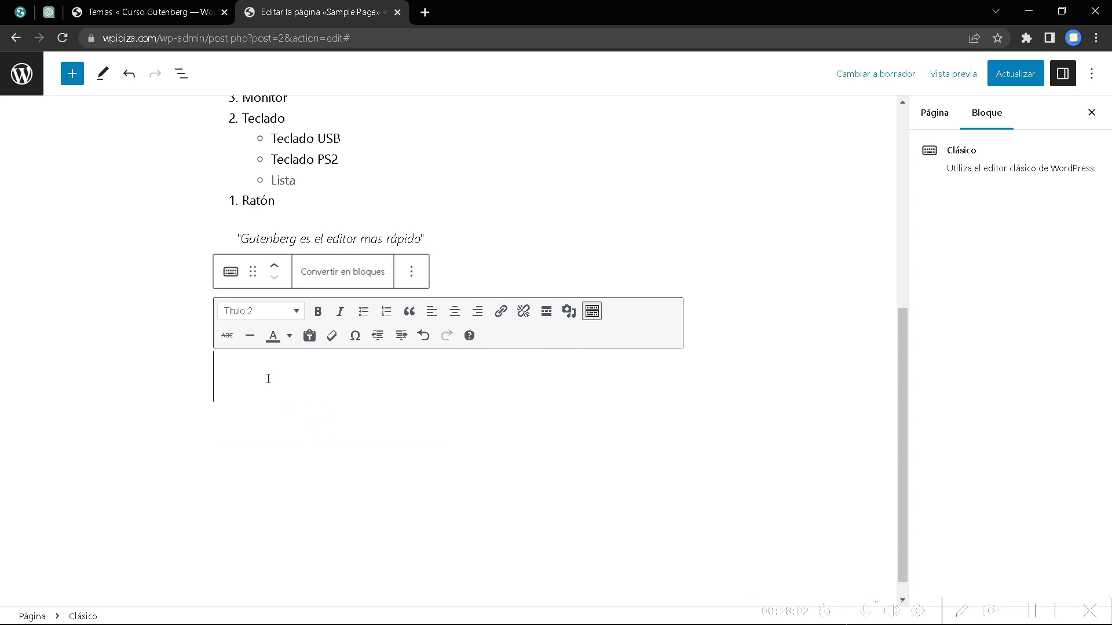
text(Titulo)
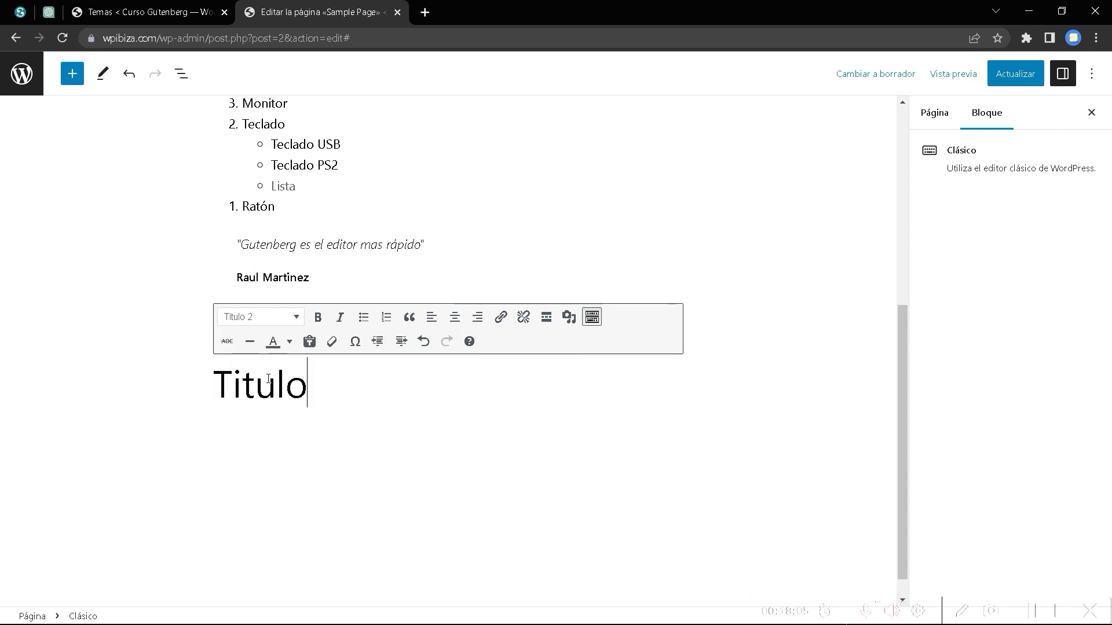
key(Return)
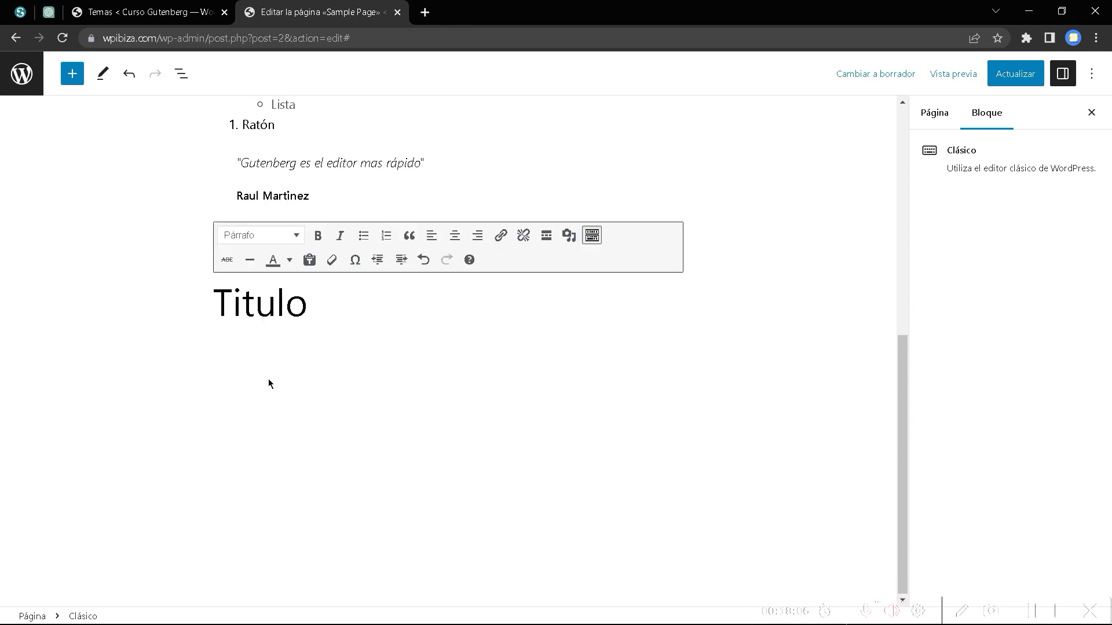
text(Esto es un poa)
key(BackSpace)
text(arrafo)
Create a bulleted list with the items 'Lista 1', 'Lista 2' and 'Lista'.
scroll(277, 303, down, 1)
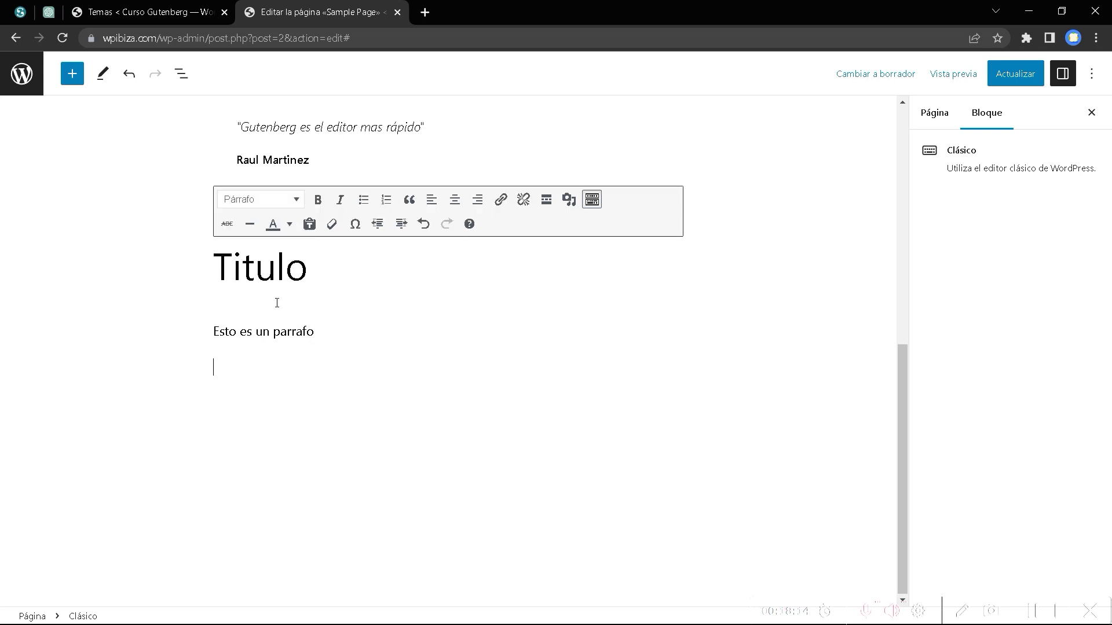
click(365, 199)
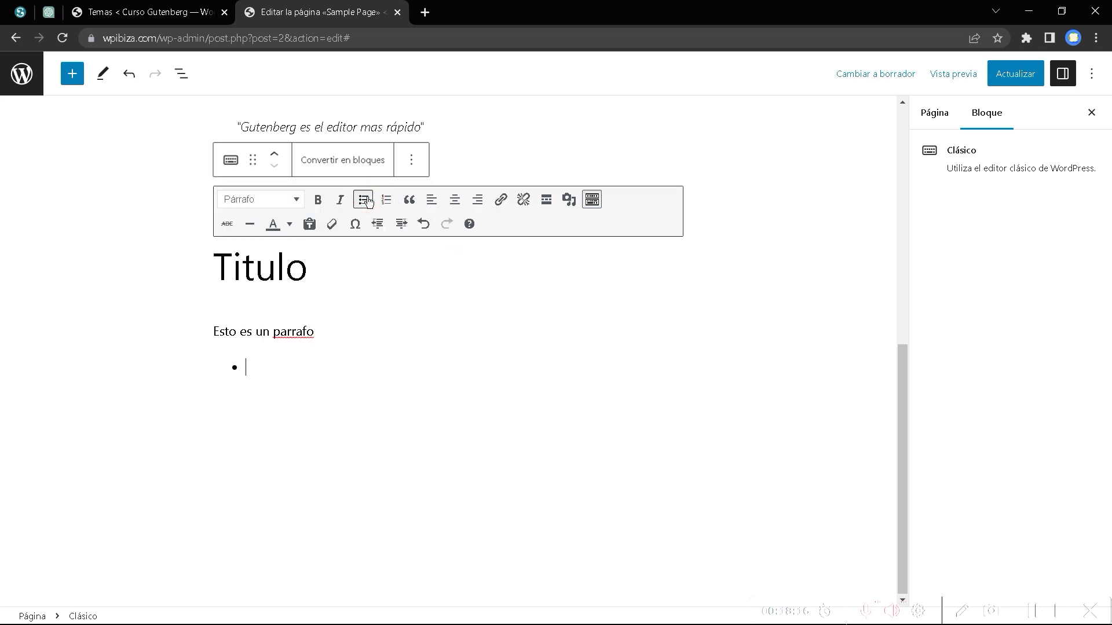
text(Lista 1)
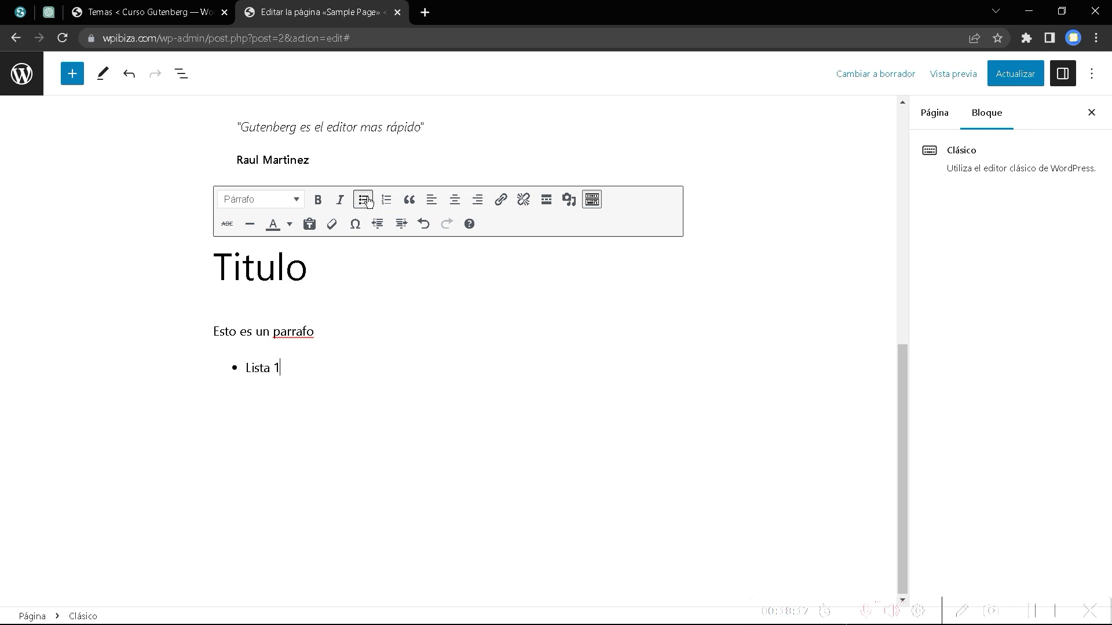
key(Return)
text(Lista 2)
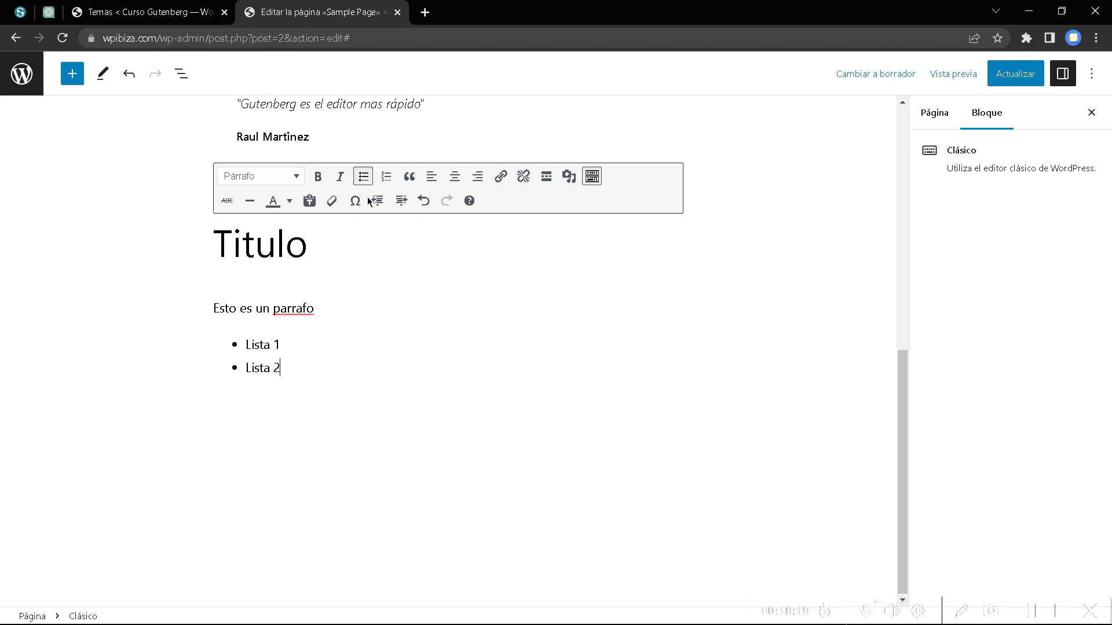
key(Return)
text(Lista)
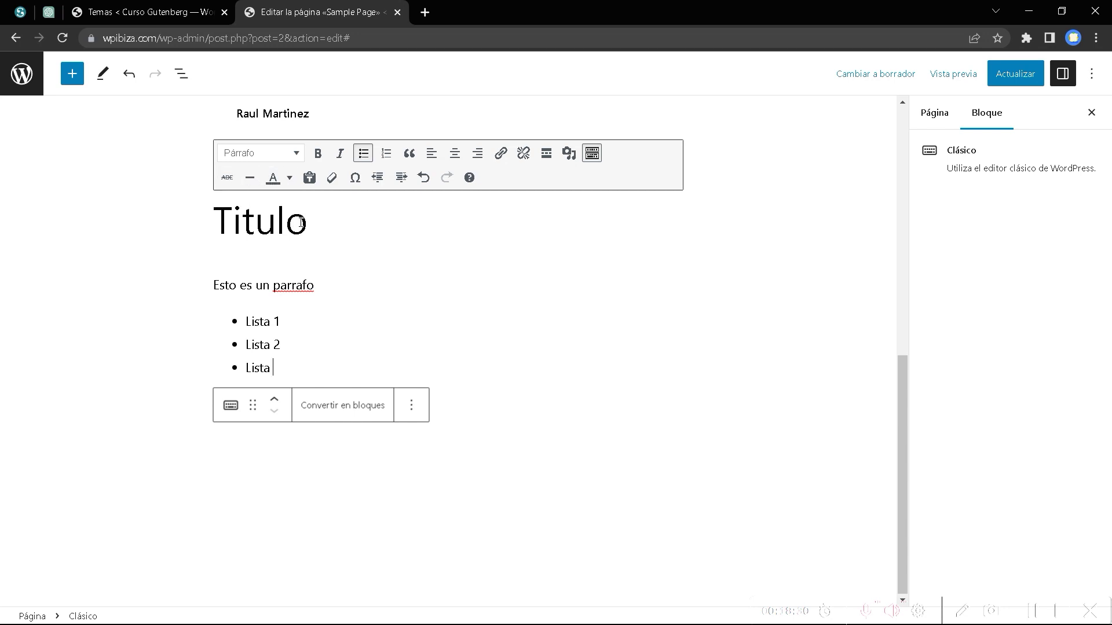
Append a € sign to the third bullet using the special characters chooser.
click(289, 178)
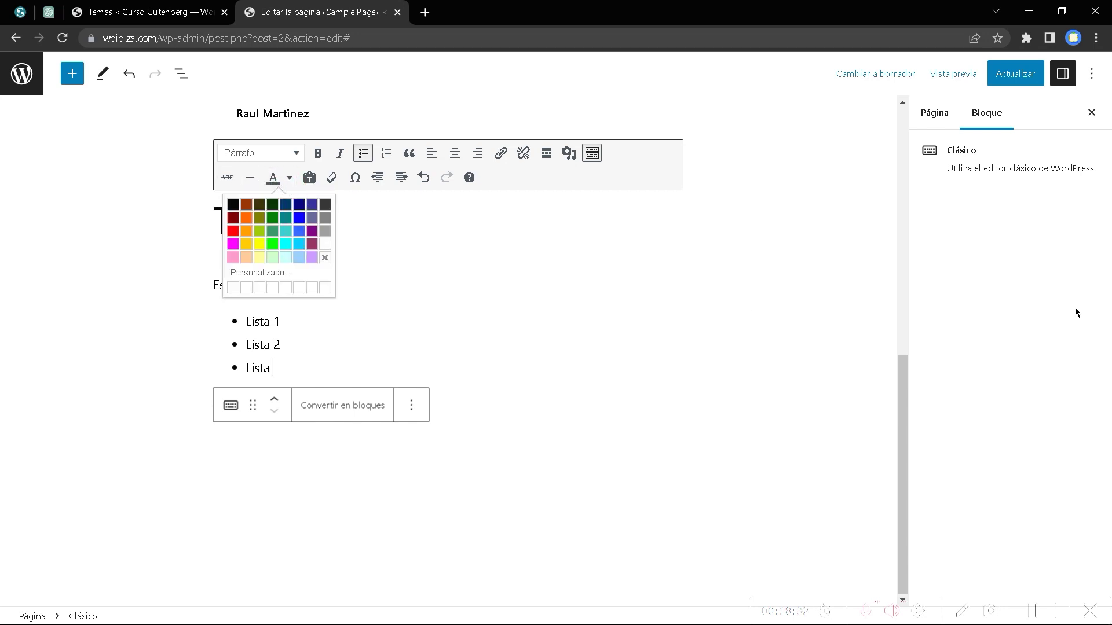
click(351, 179)
click(361, 236)
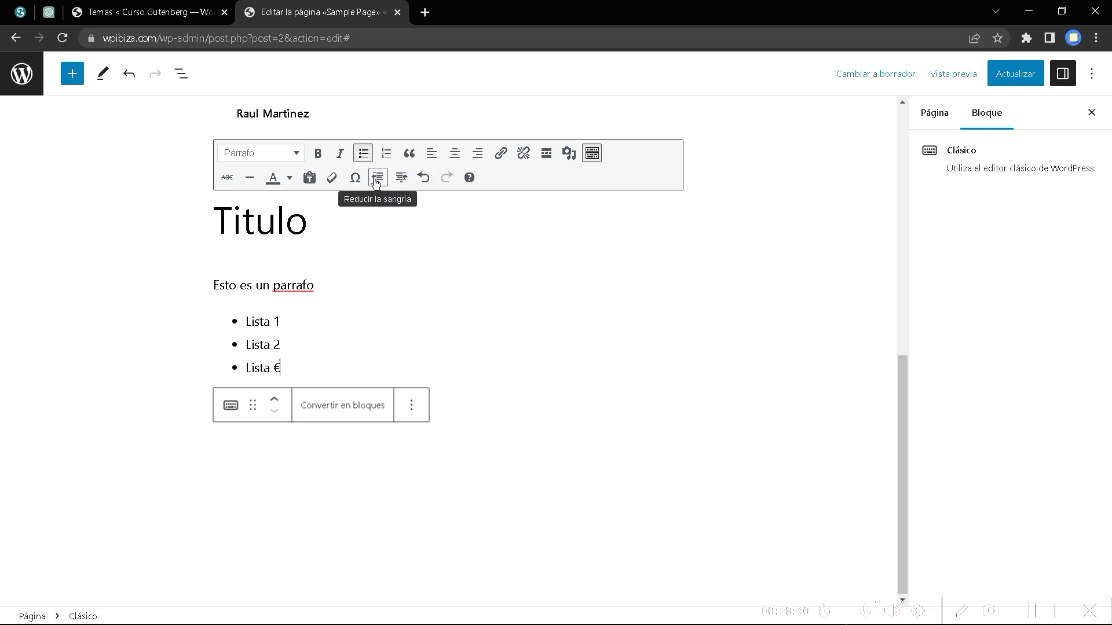
Indent 'Esto es un parrafo' twice, then reduce it back by one level.
click(295, 286)
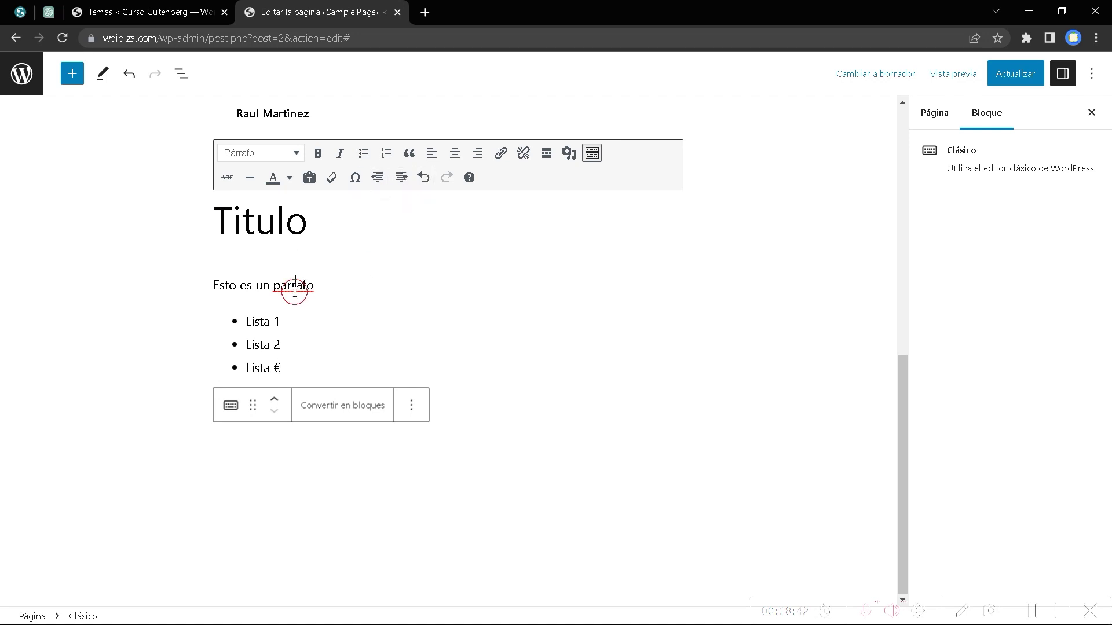
click(401, 178)
click(402, 177)
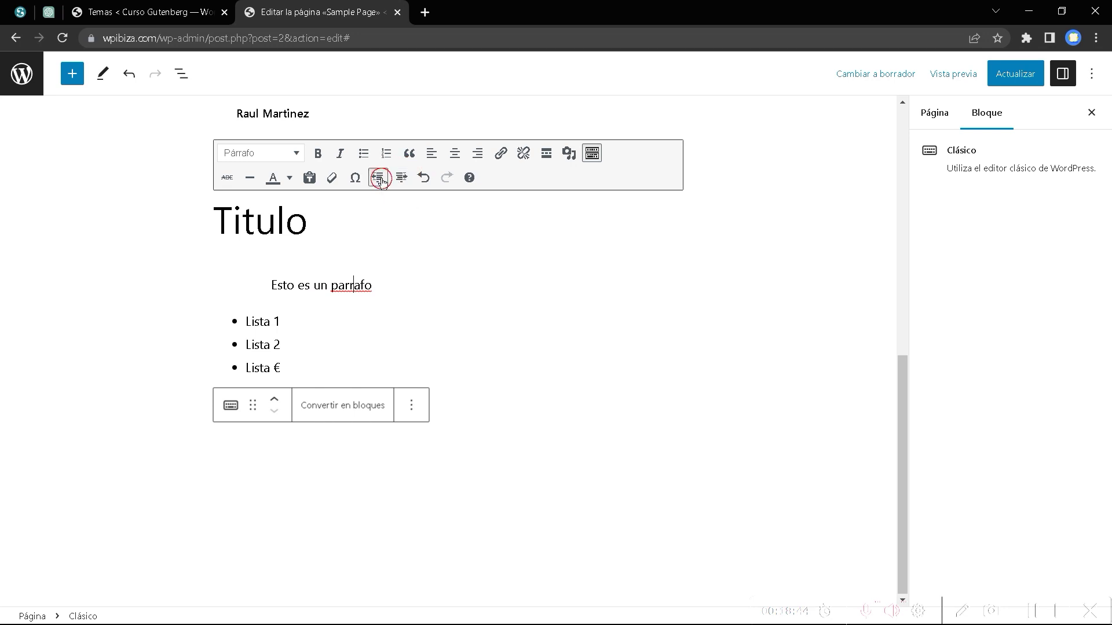
click(377, 177)
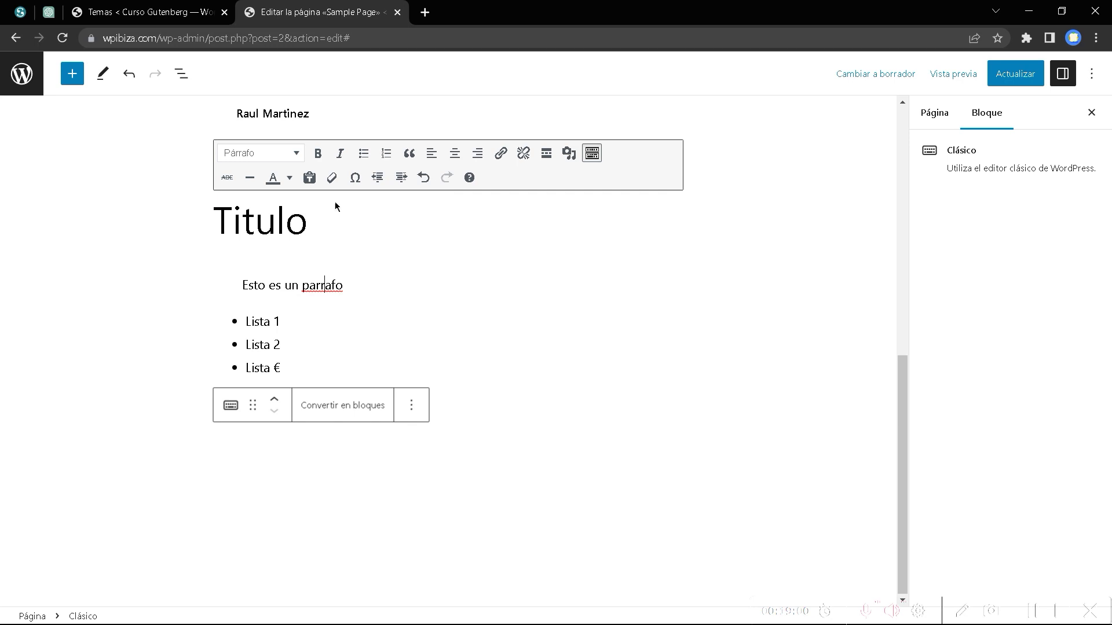
click(242, 220)
click(180, 75)
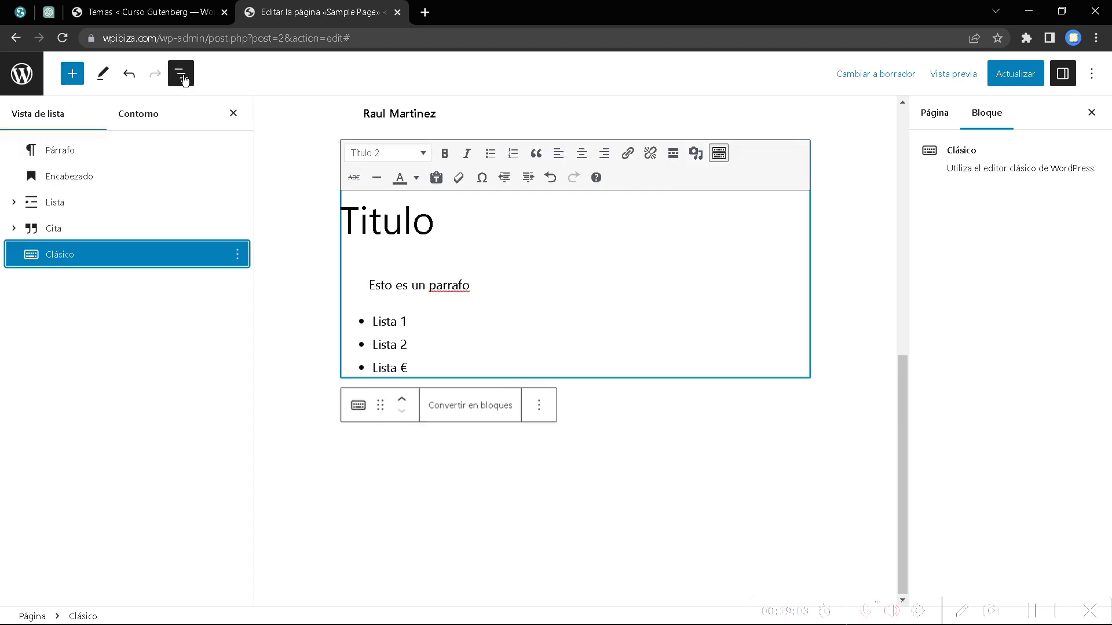
Convert the Clásico block's content into separate heading, paragraph and list blocks.
click(53, 256)
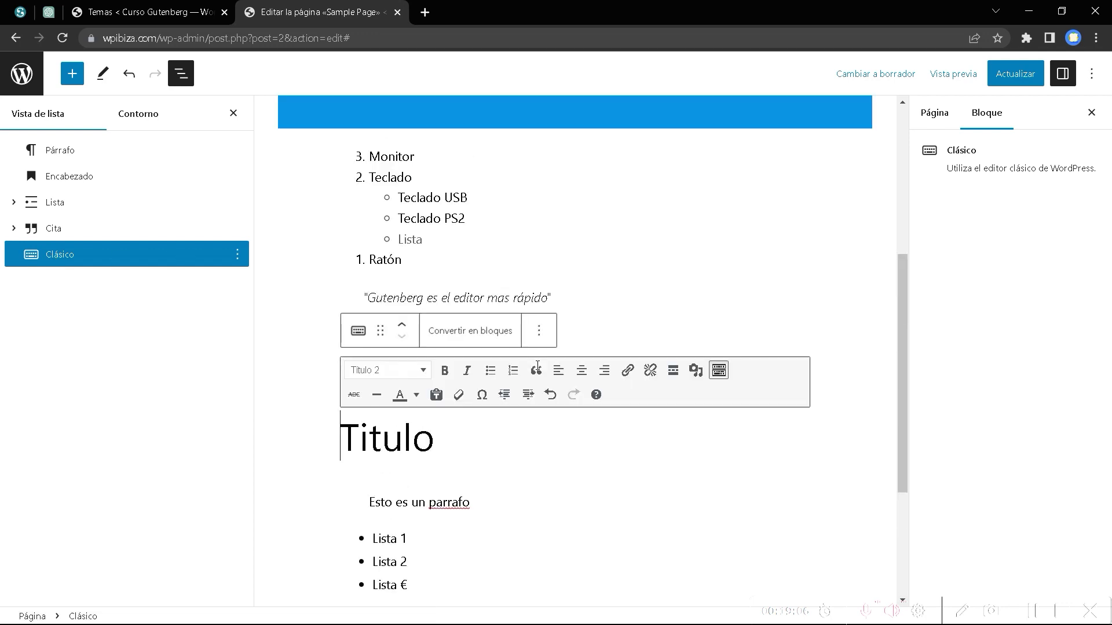
scroll(537, 365, up, 2)
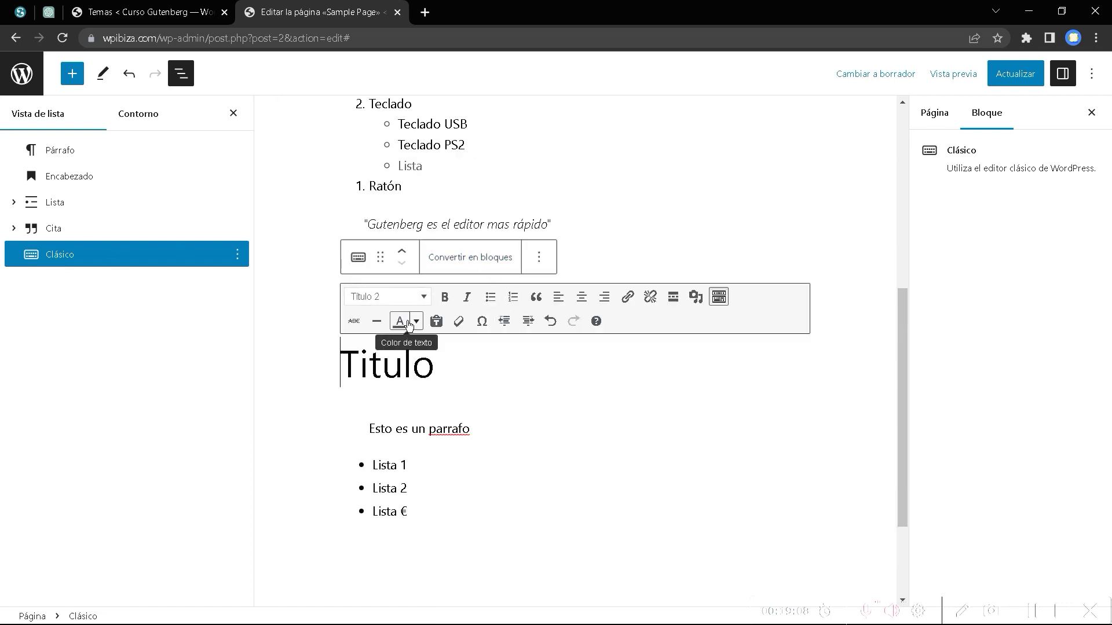
click(470, 256)
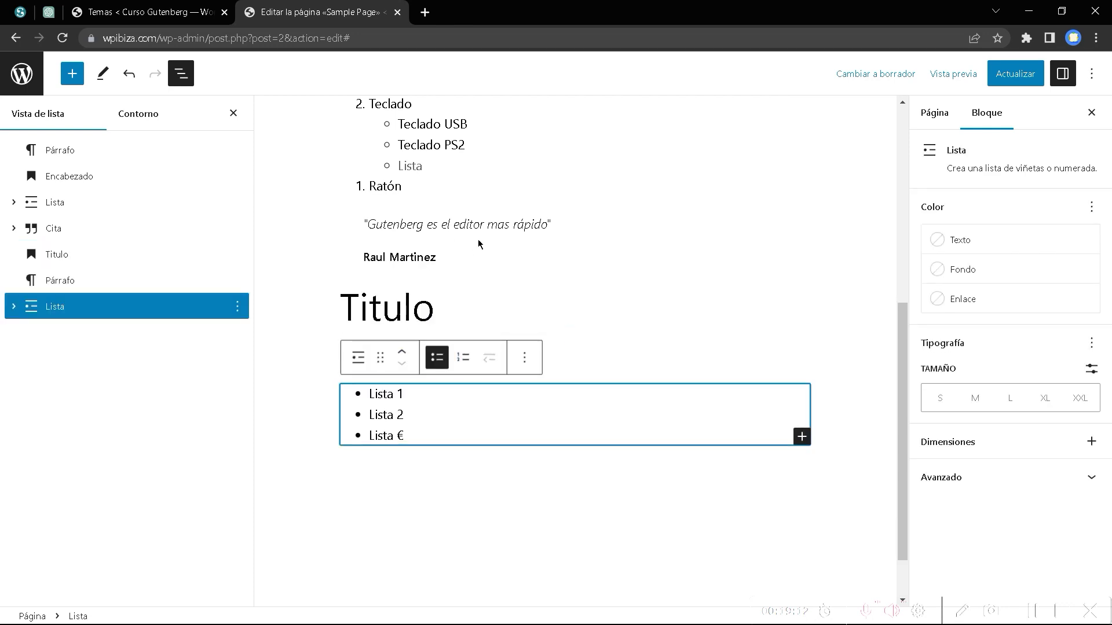
Check the new blocks and add an empty fourth list item after 'Lista €'.
click(417, 307)
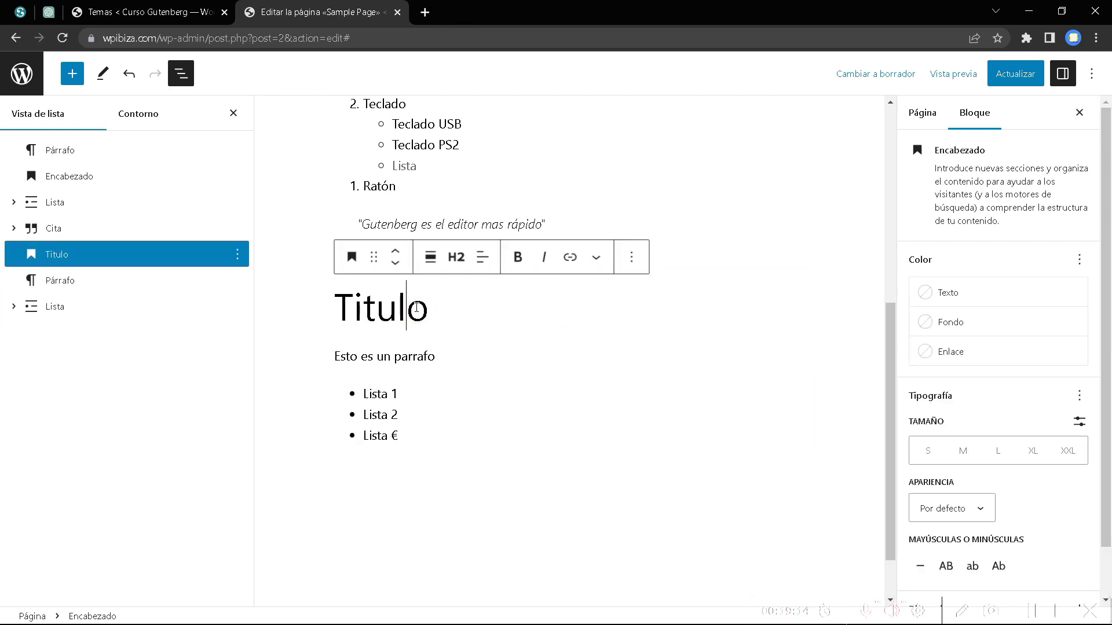
click(418, 356)
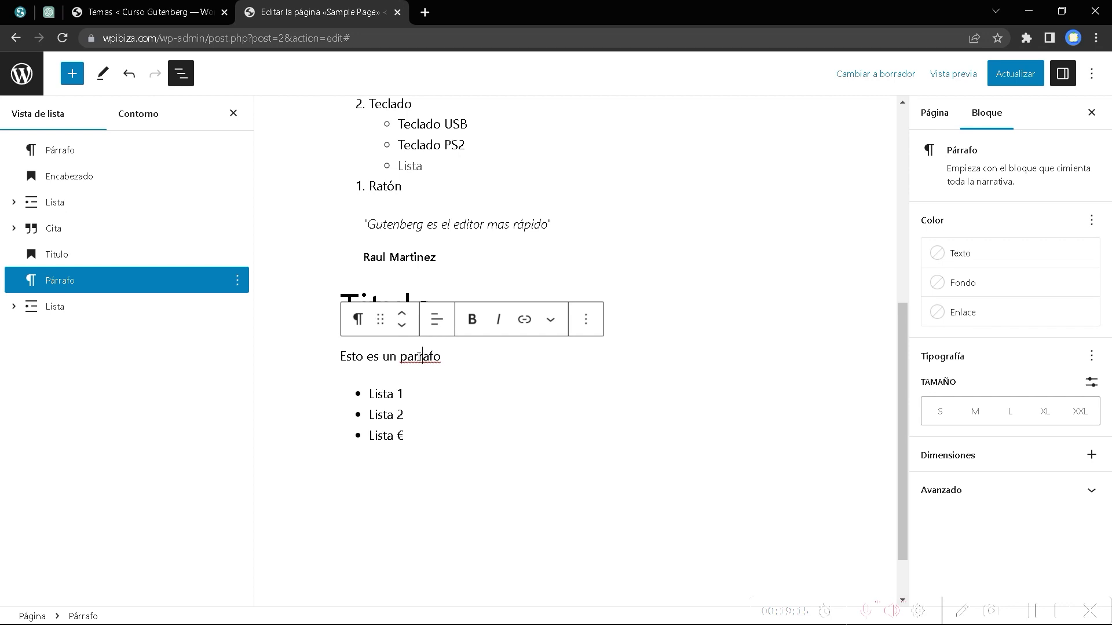
click(407, 415)
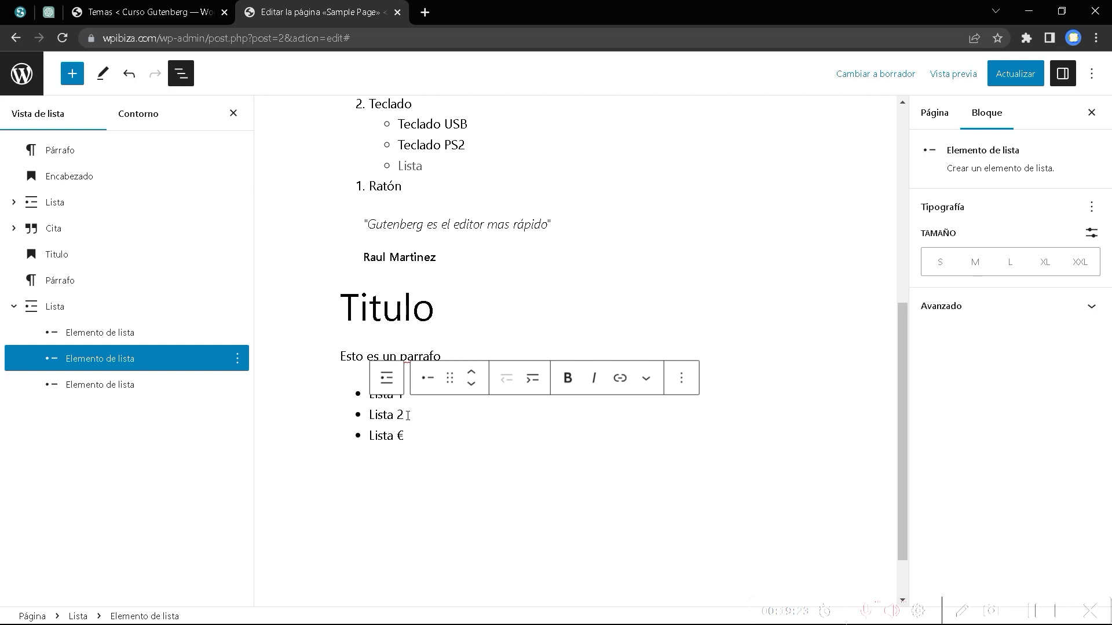
click(415, 432)
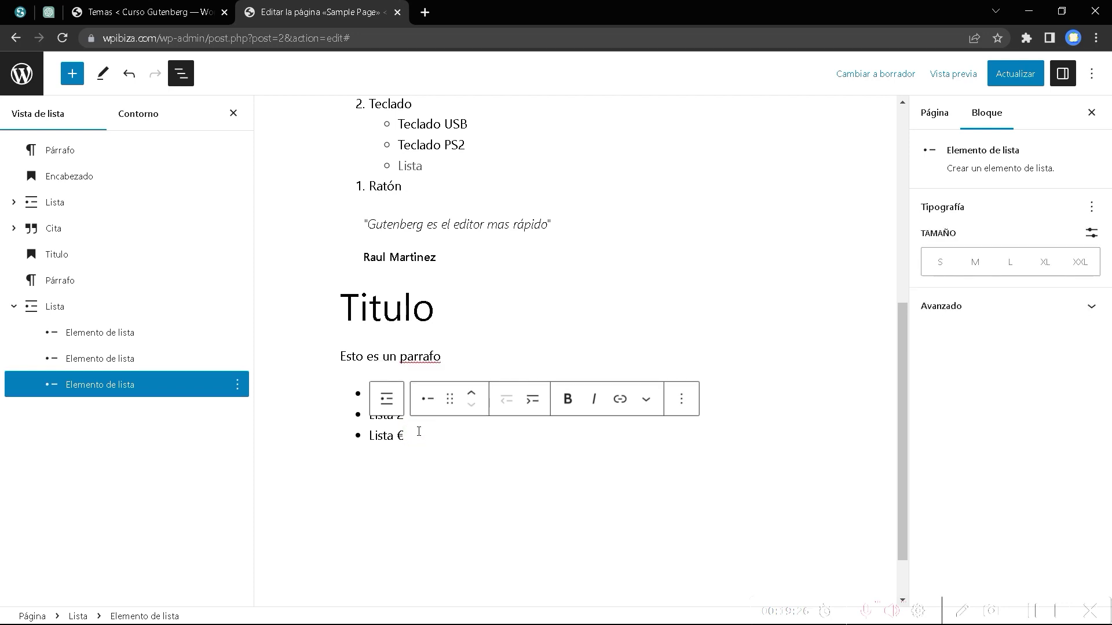
key(Return)
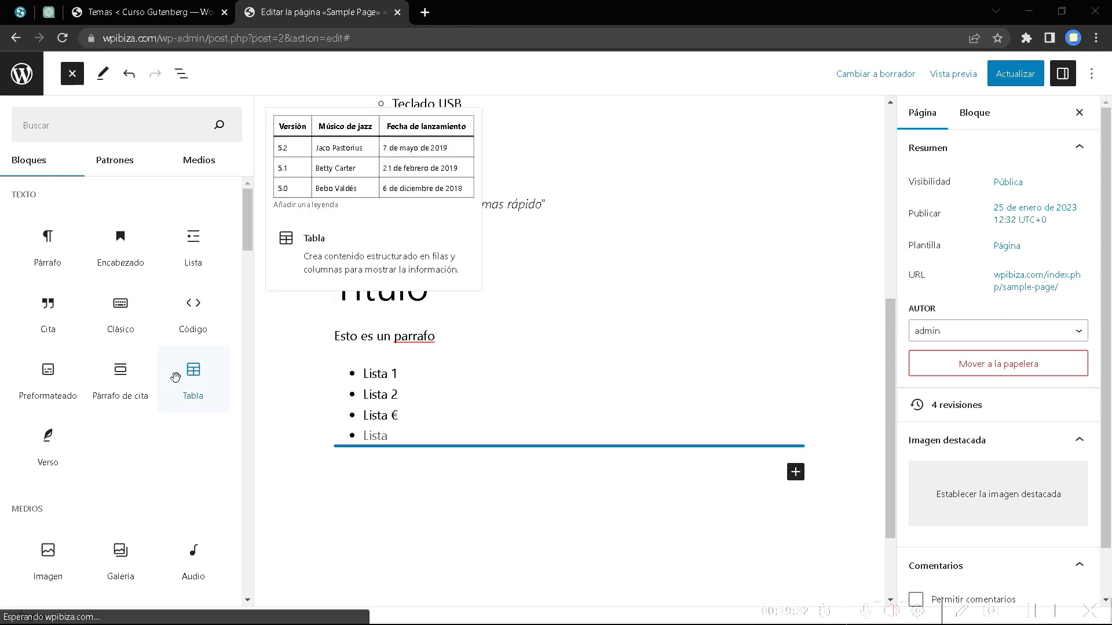
Insert an empty Code block after the list.
mouse_move(173, 324)
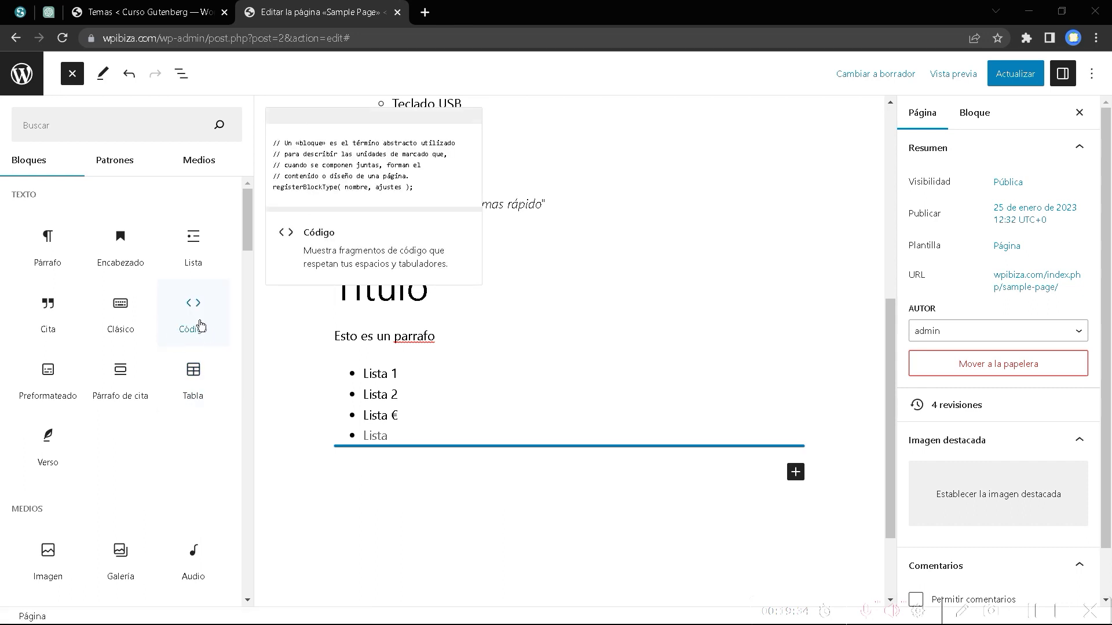
click(198, 312)
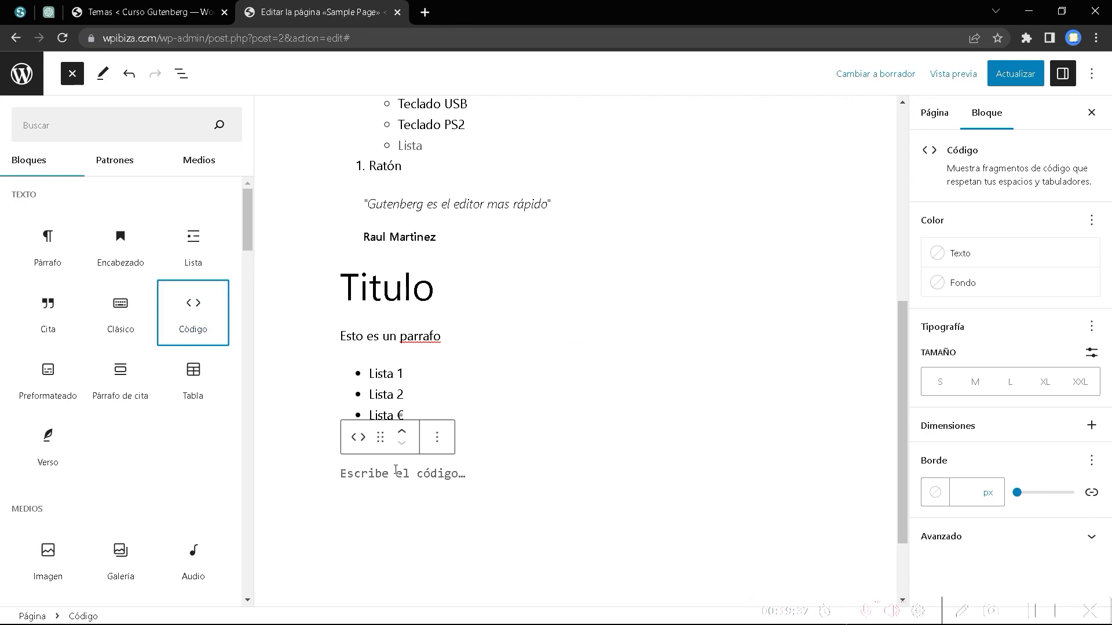
click(395, 470)
click(324, 473)
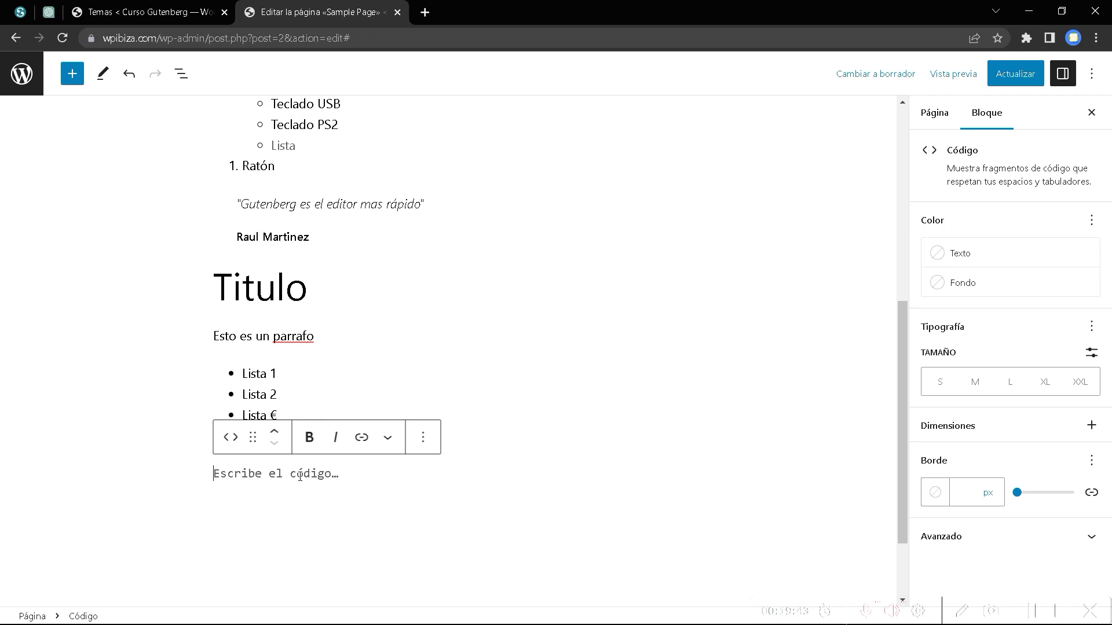
Delete the empty Code block through its Options menu, leaving the list last.
click(1034, 607)
click(424, 440)
click(447, 403)
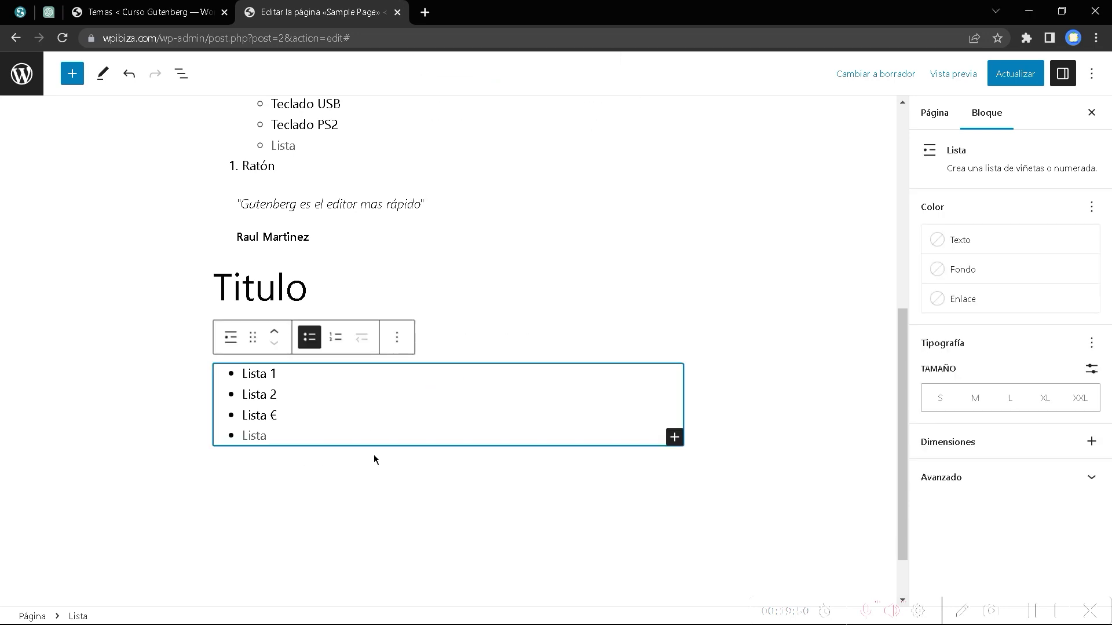
click(617, 472)
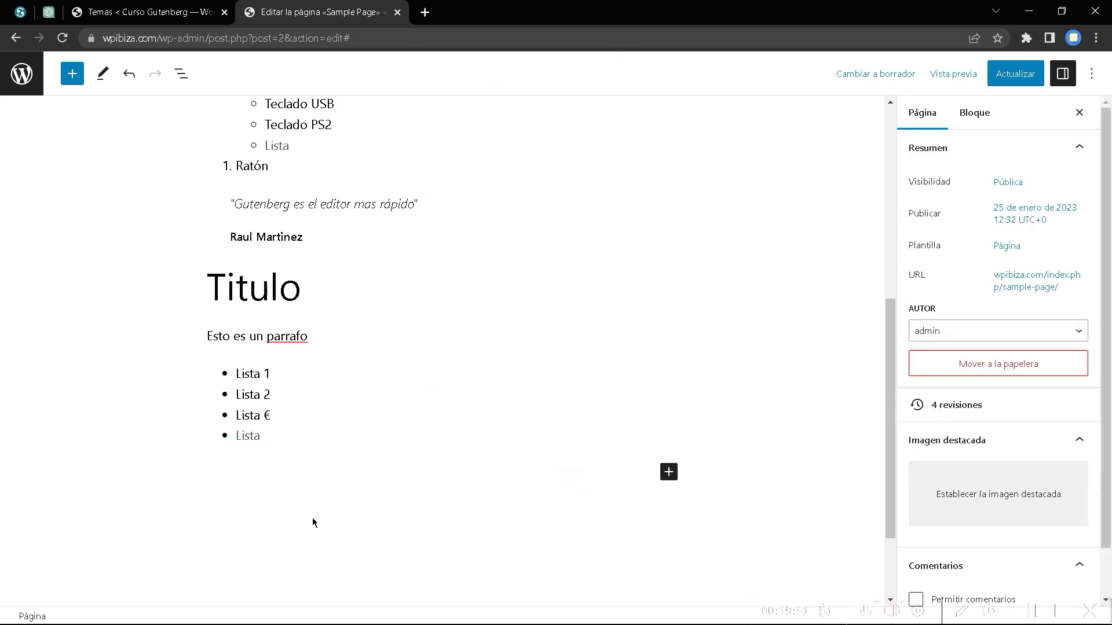
Add a paragraph below the list with a rough draft of the HTML numbered-list sentence.
click(666, 474)
click(707, 581)
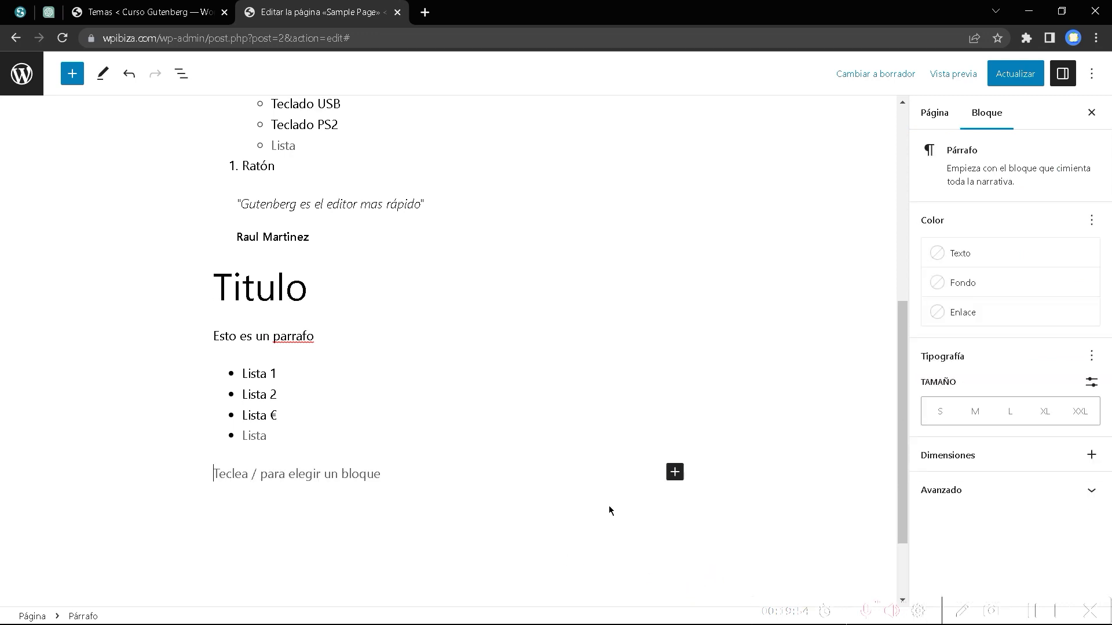
text(El codig)
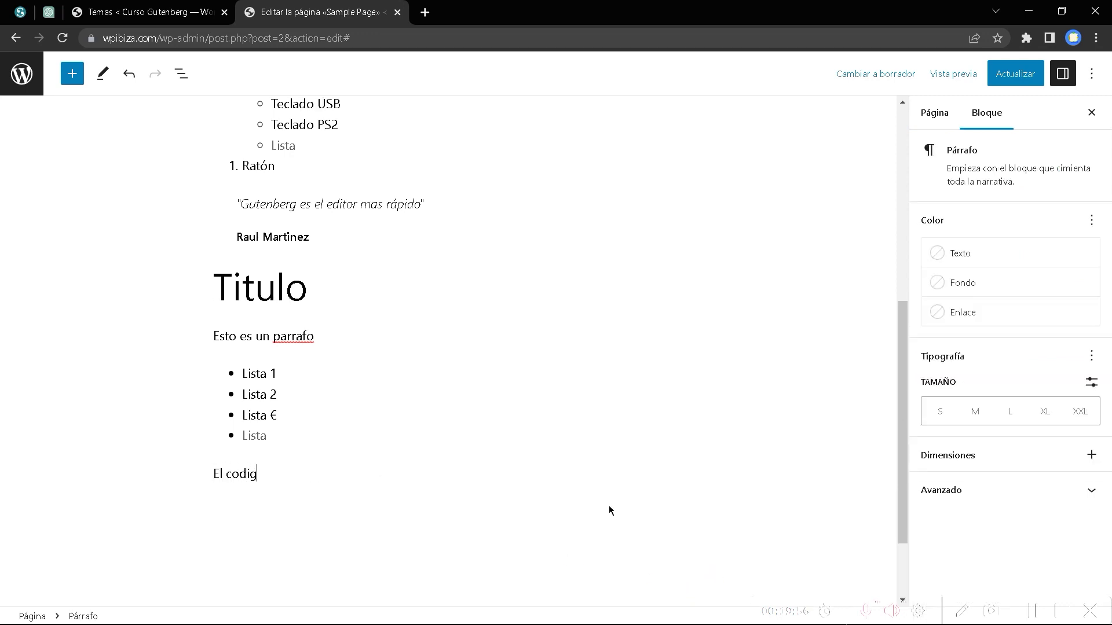
text(o para)
key(BackSpace)
key(BackSpace)
key(BackSpace)
key(BackSpace)
text(HTML para agrfar )
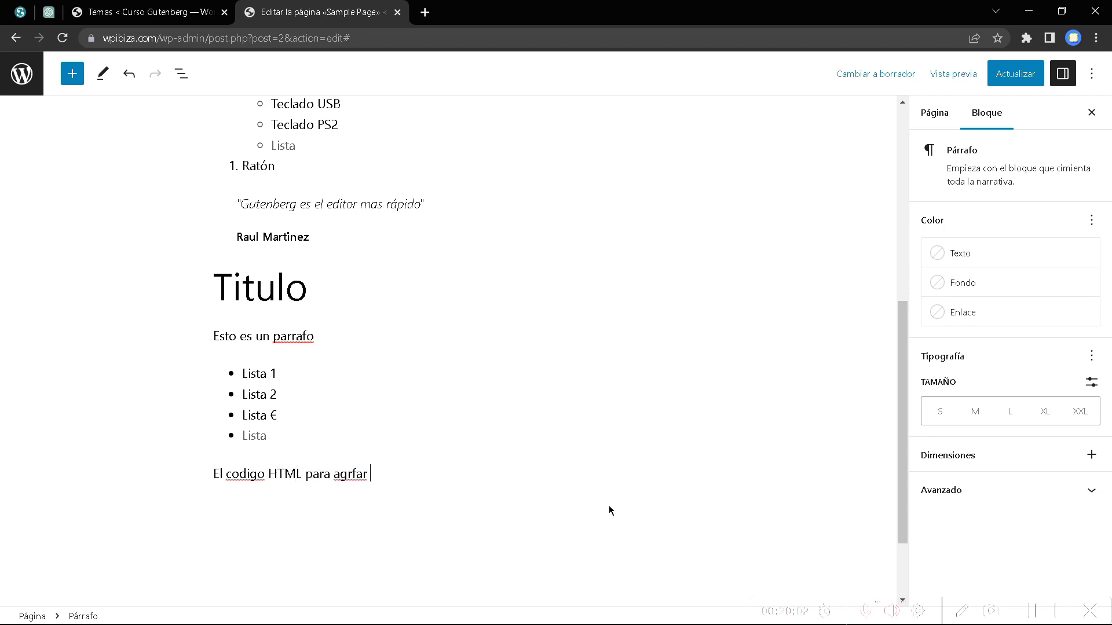
text(una lista n)
text(unerada es)
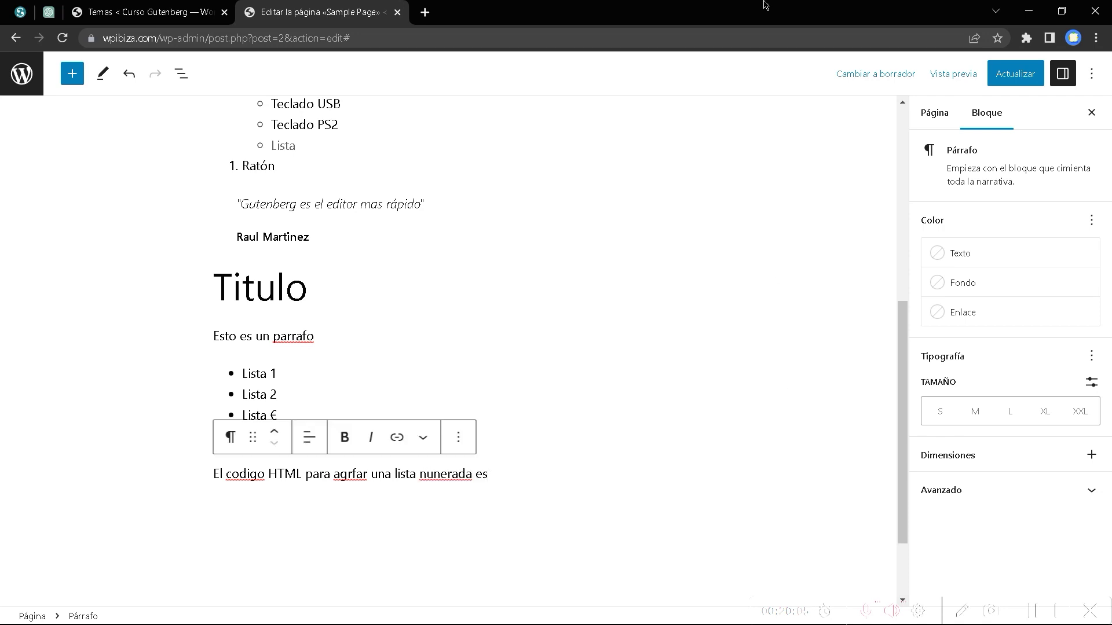
Correct the spelling to 'código', 'agregar' and 'numerada' and end the sentence with a colon.
click(253, 476)
right_click(255, 475)
click(316, 308)
right_click(351, 474)
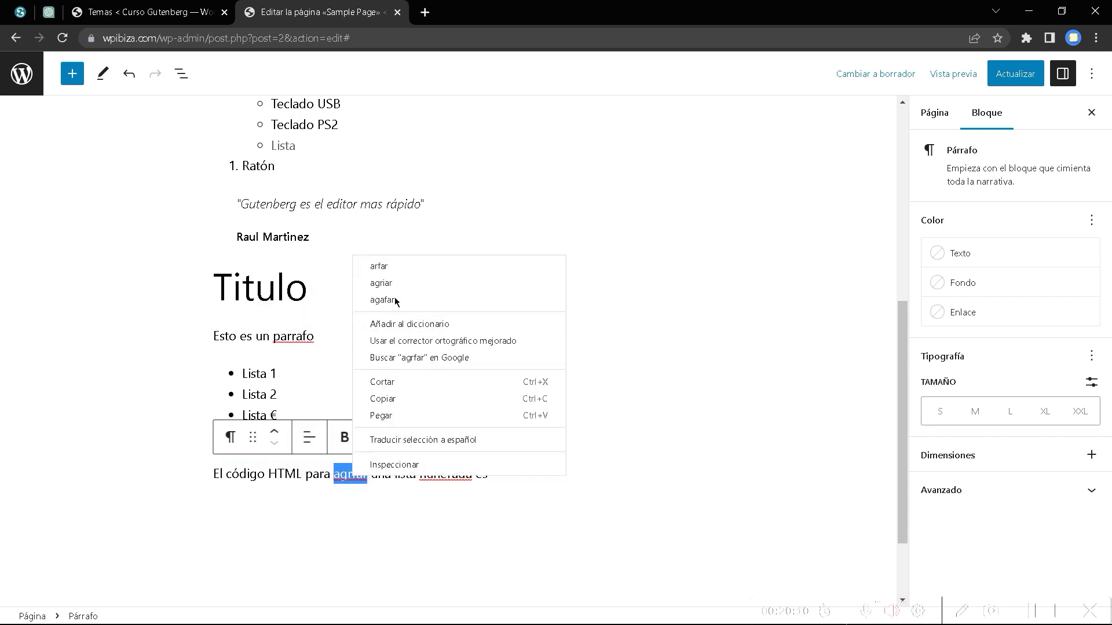
key(Escape)
click(355, 474)
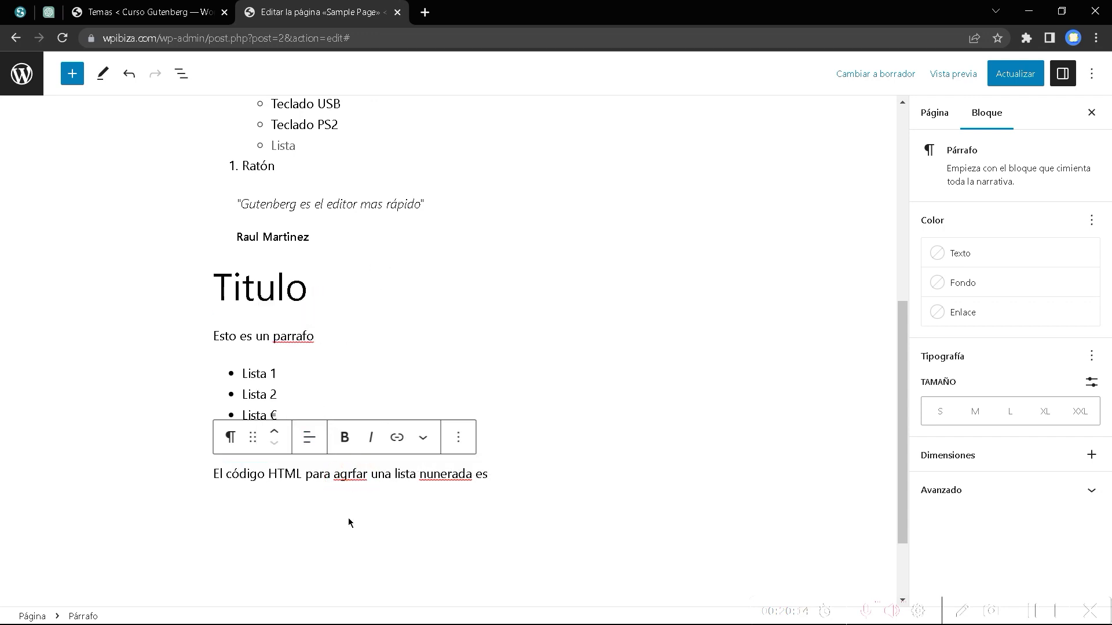
key(BackSpace)
text(rg)
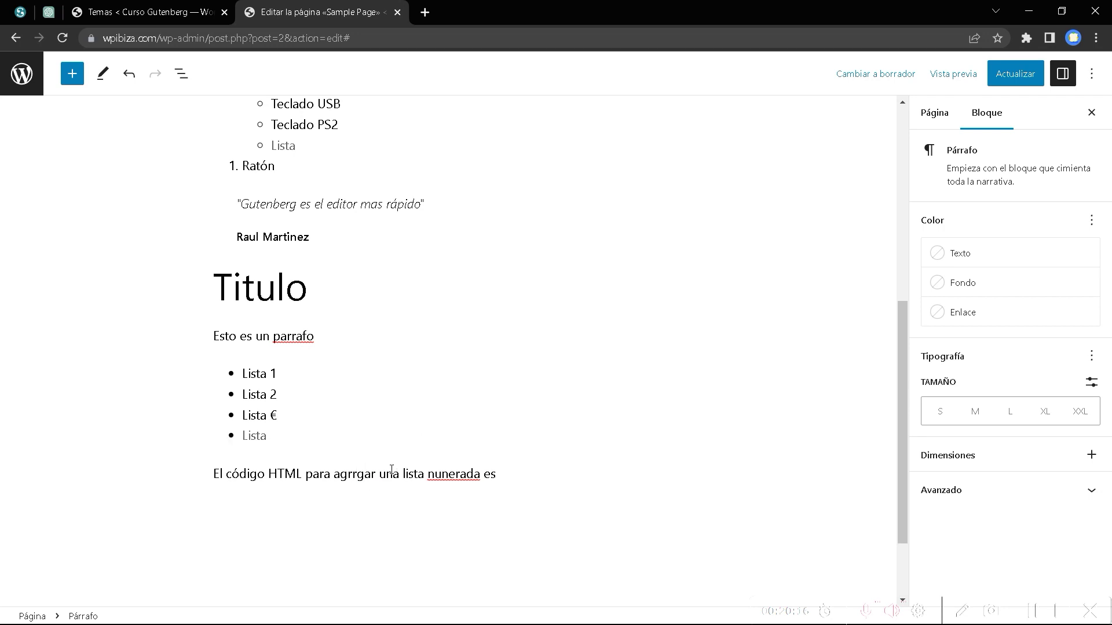
key(BackSpace)
key(BackSpace)
text(eg)
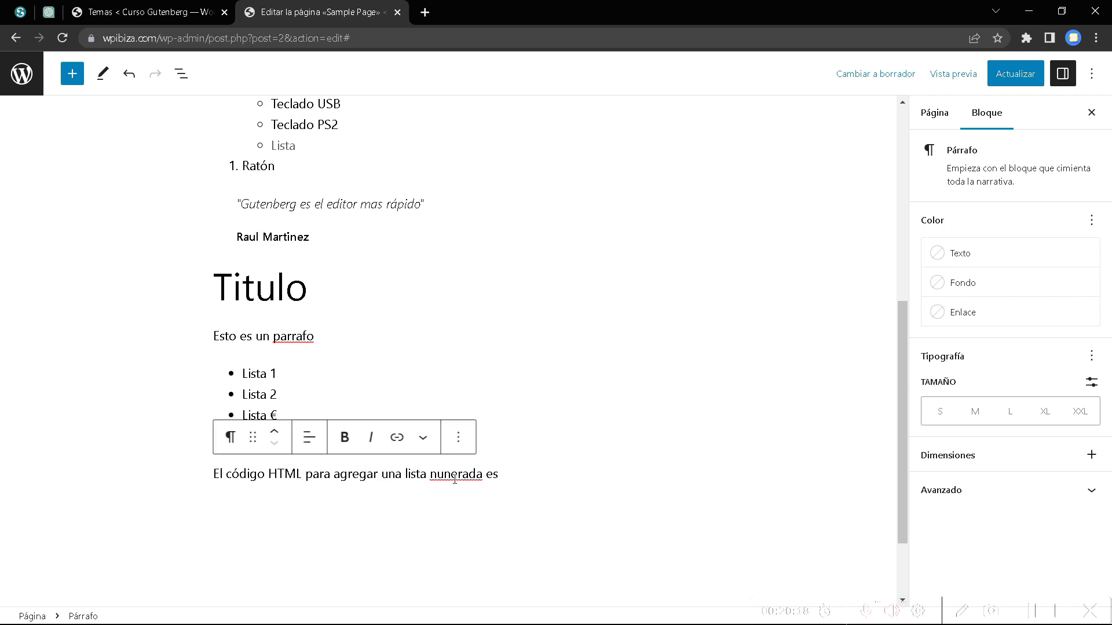
right_click(455, 481)
click(501, 283)
text(:)
Add a Code block below via '/' and paste the three-item <ol> HTML into it.
key(Return)
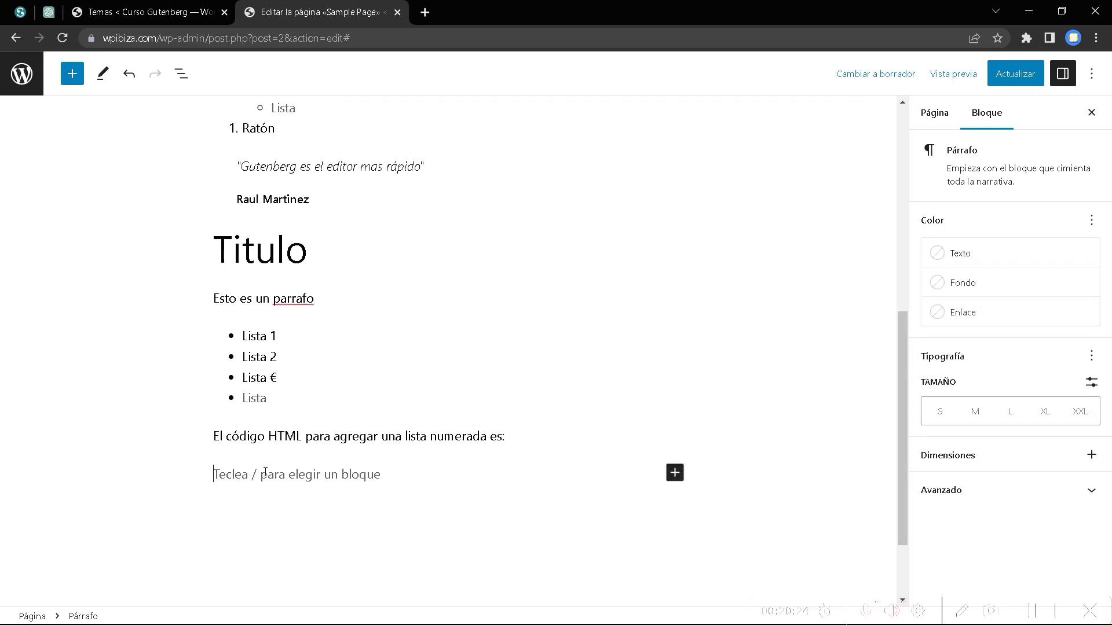
text(/)
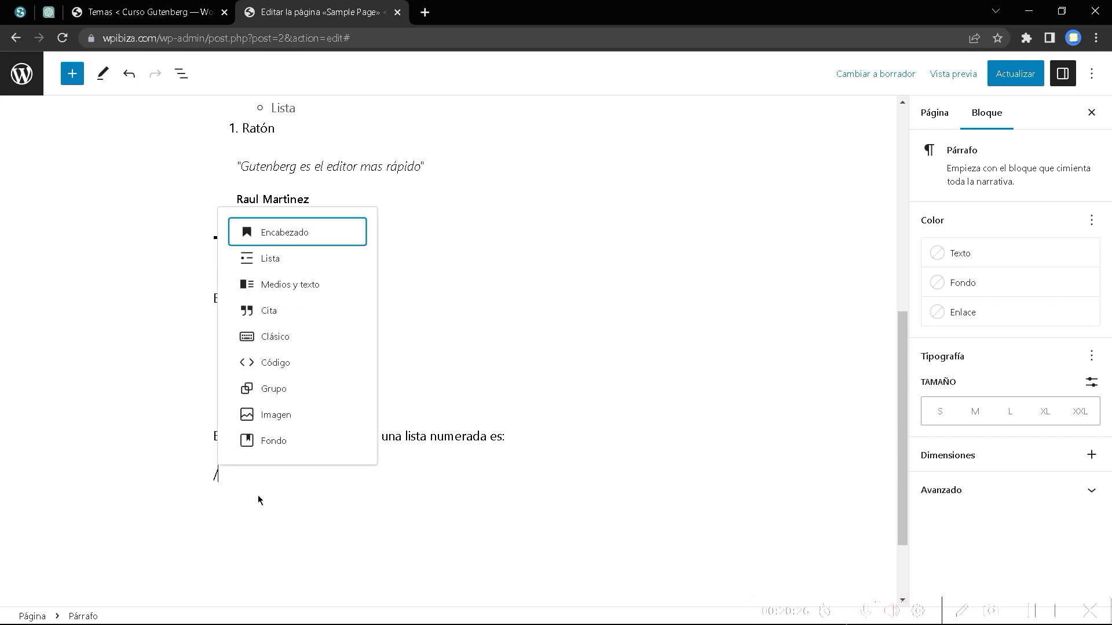
click(280, 362)
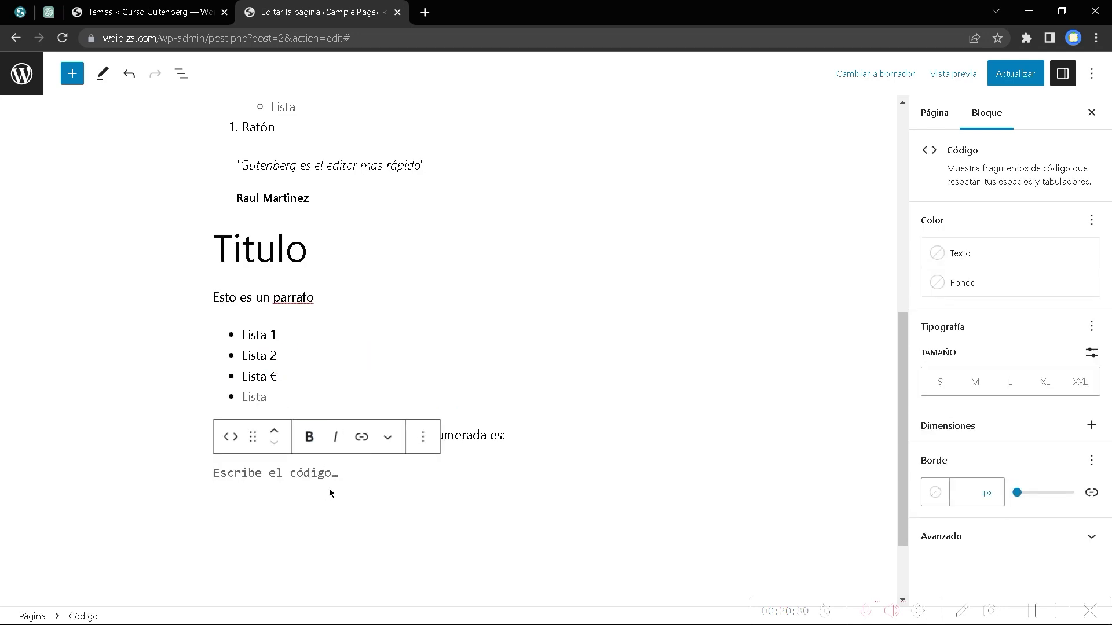
text(<ol>  <li>punto uno</li>  <li>punto dos</li>  <li>punto tres</li> </ol>)
click(288, 527)
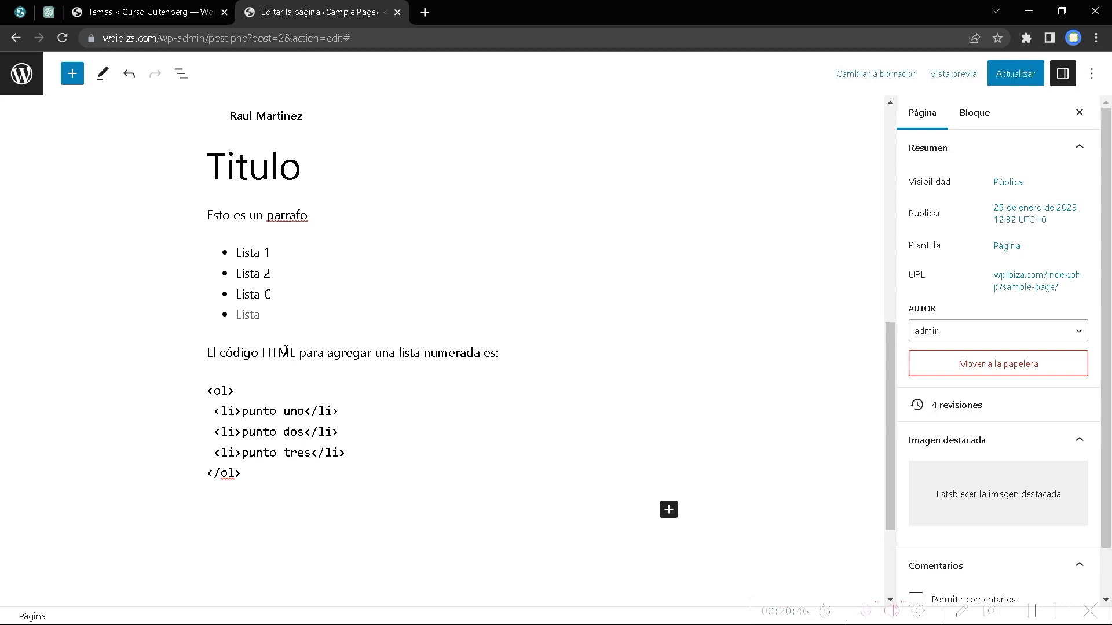
click(74, 75)
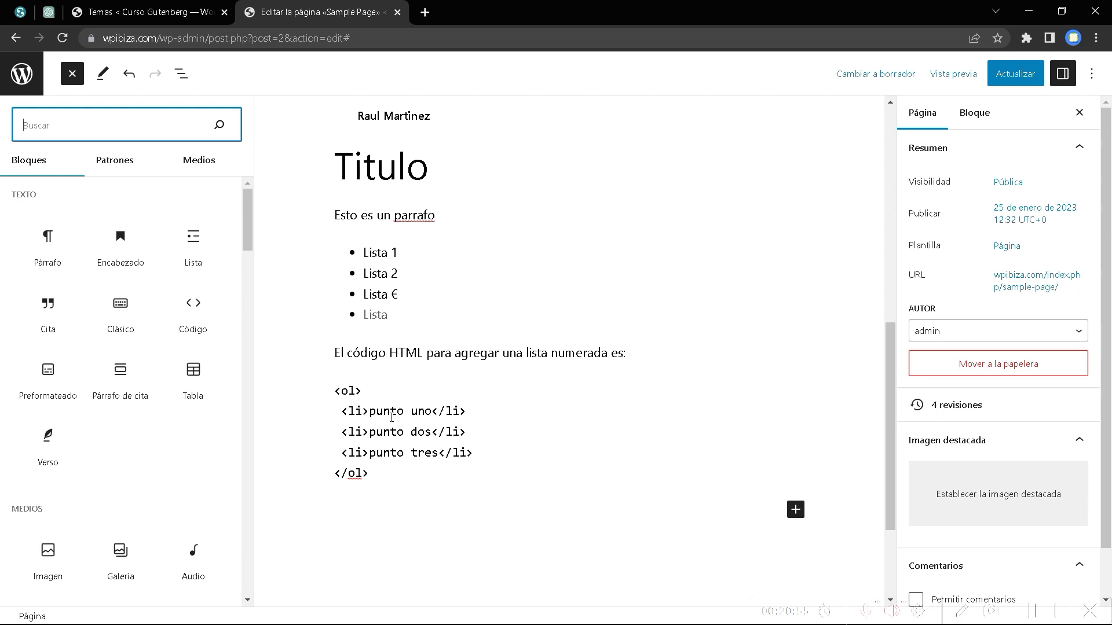
Add an empty Preformateado block below the <ol> code and show the block outline.
mouse_move(50, 370)
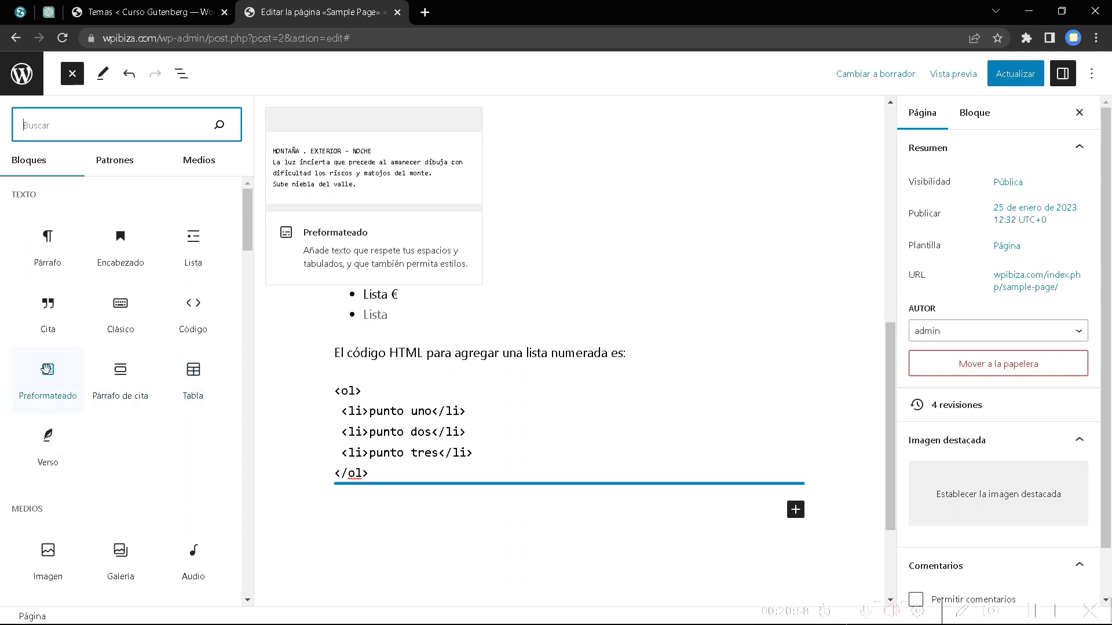
click(58, 394)
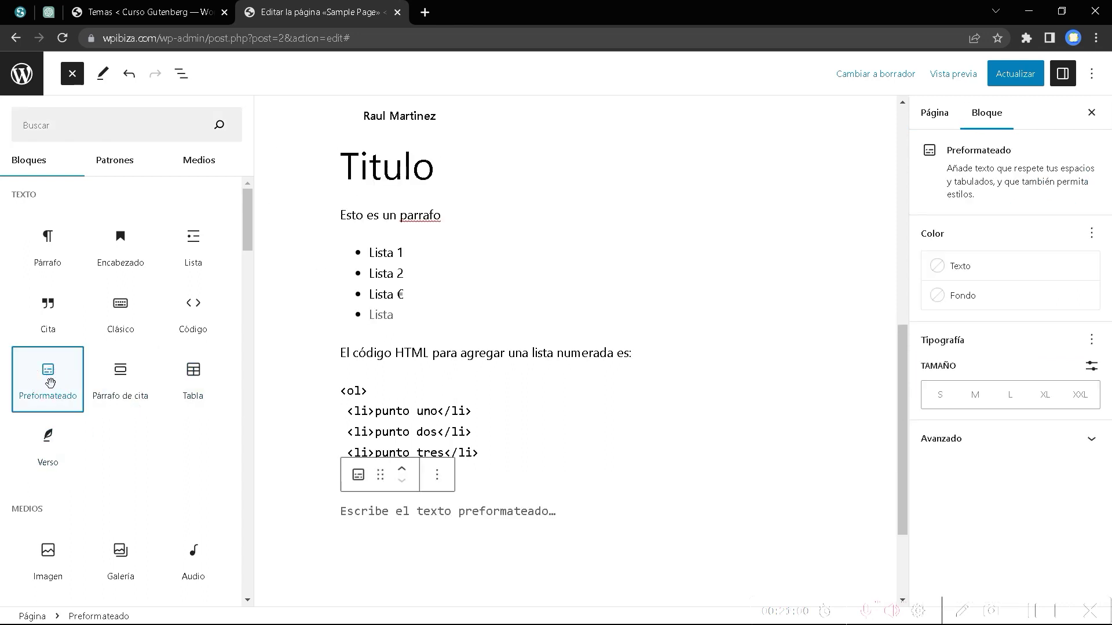
click(505, 509)
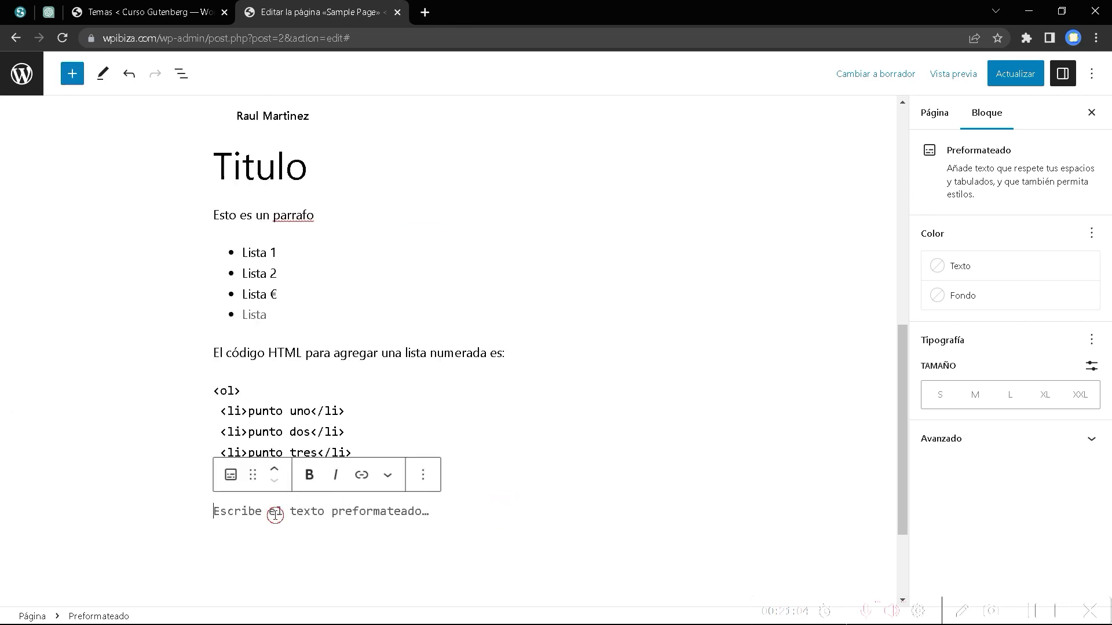
click(232, 476)
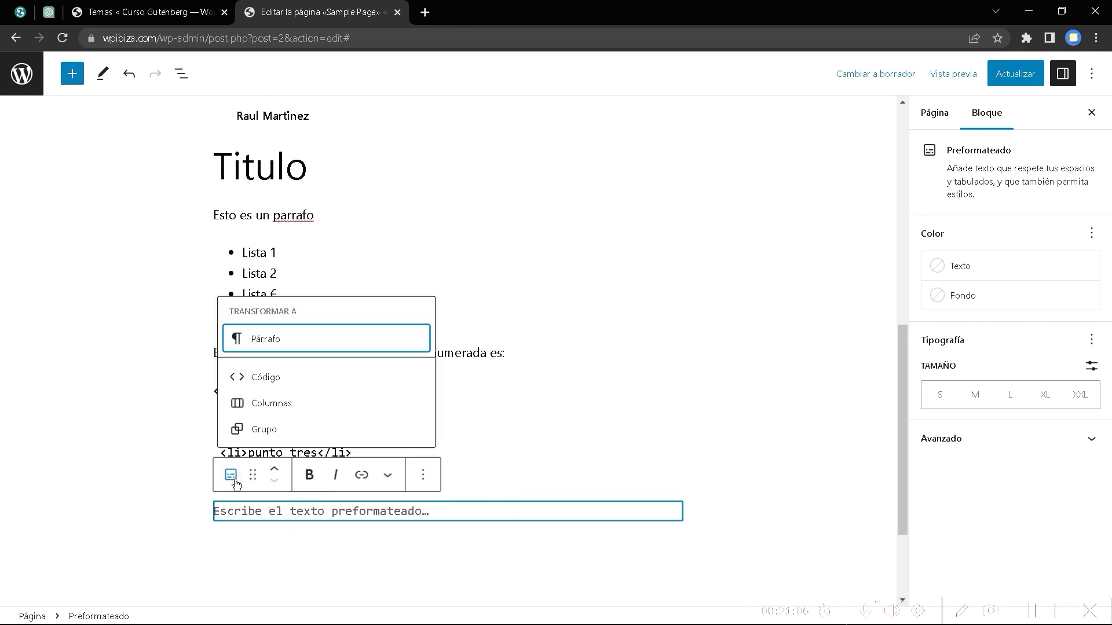
click(72, 73)
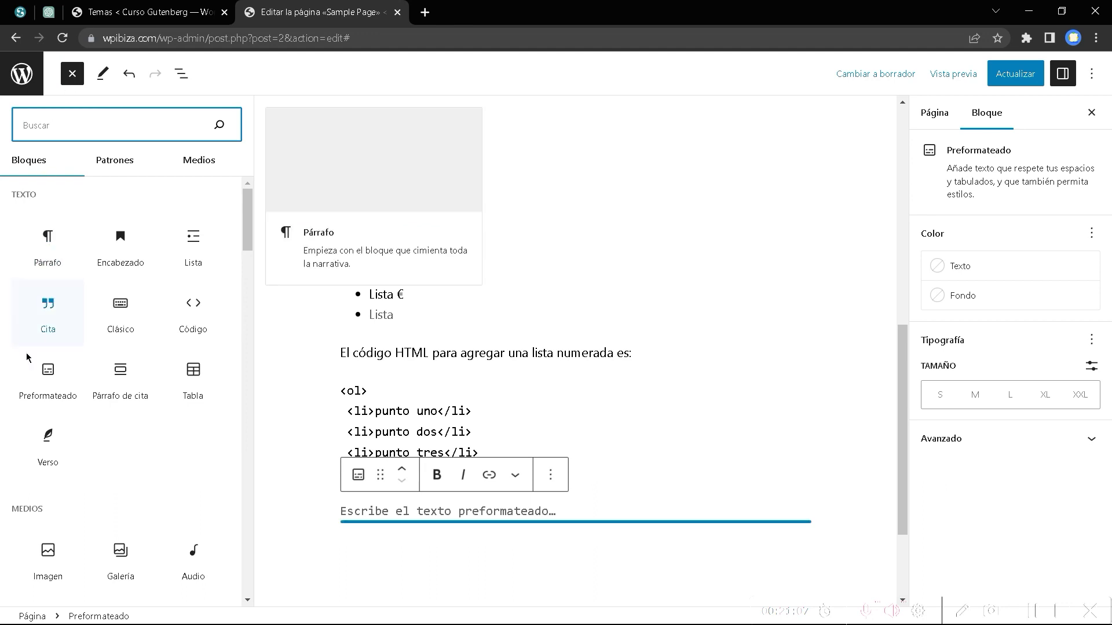
click(182, 74)
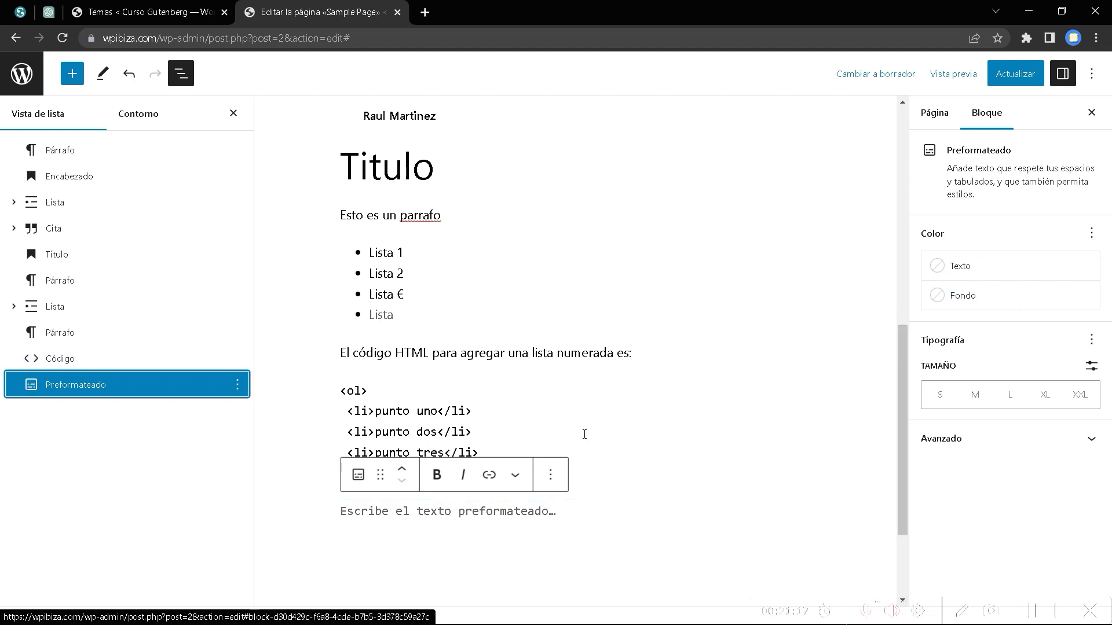
click(485, 509)
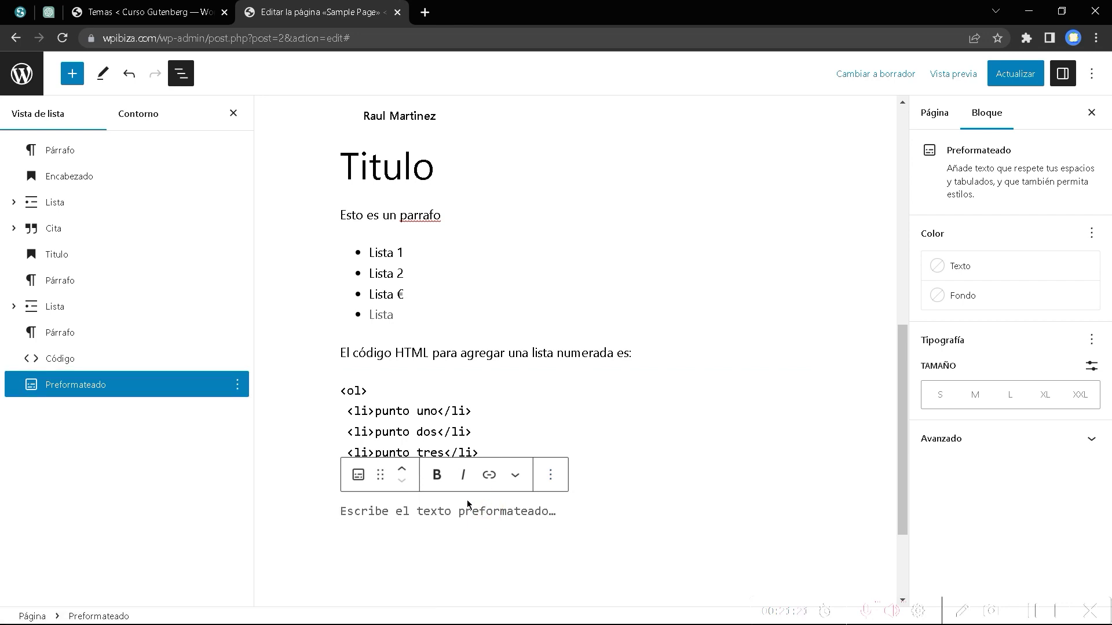
Type 'NOMBRE APELLIDO' into the preformatted block, fixing the typos.
text(NOMBRE)
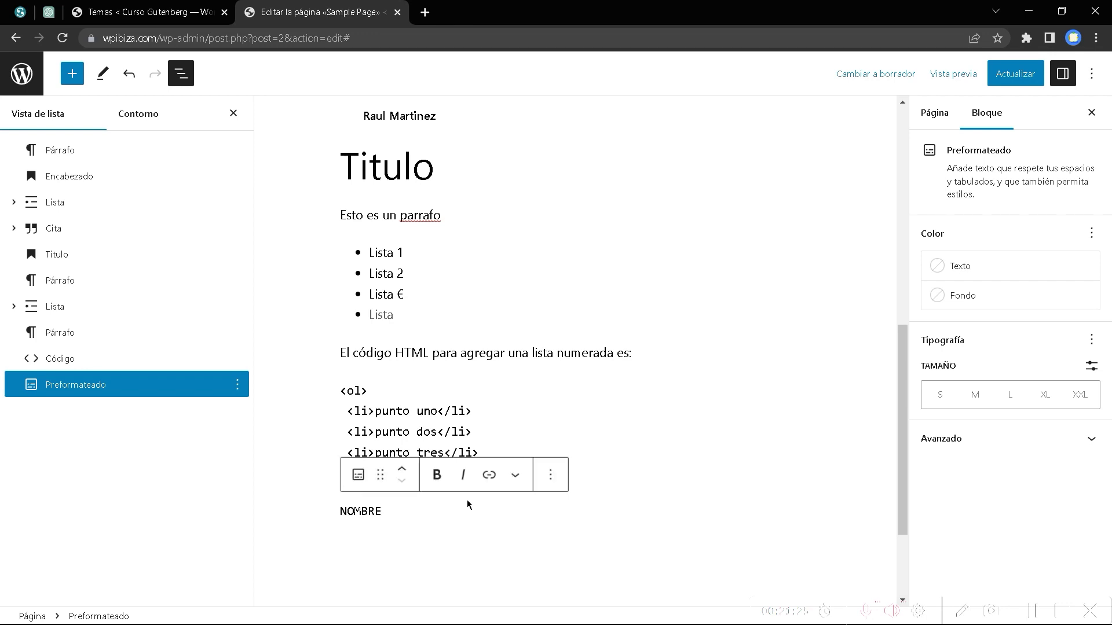
click(432, 509)
key(BackSpace)
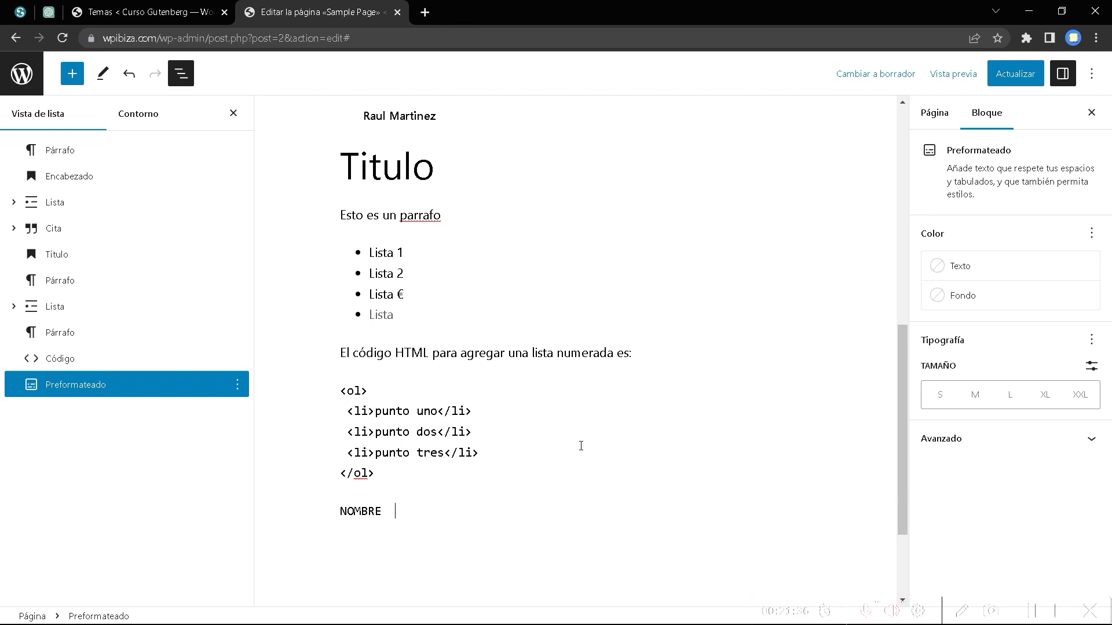
text(aPELLIDO)
key(BackSpace)
key(BackSpace)
key(BackSpace)
key(BackSpace)
key(BackSpace)
key(BackSpace)
key(BackSpace)
key(BackSpace)
text(APELLIDO)
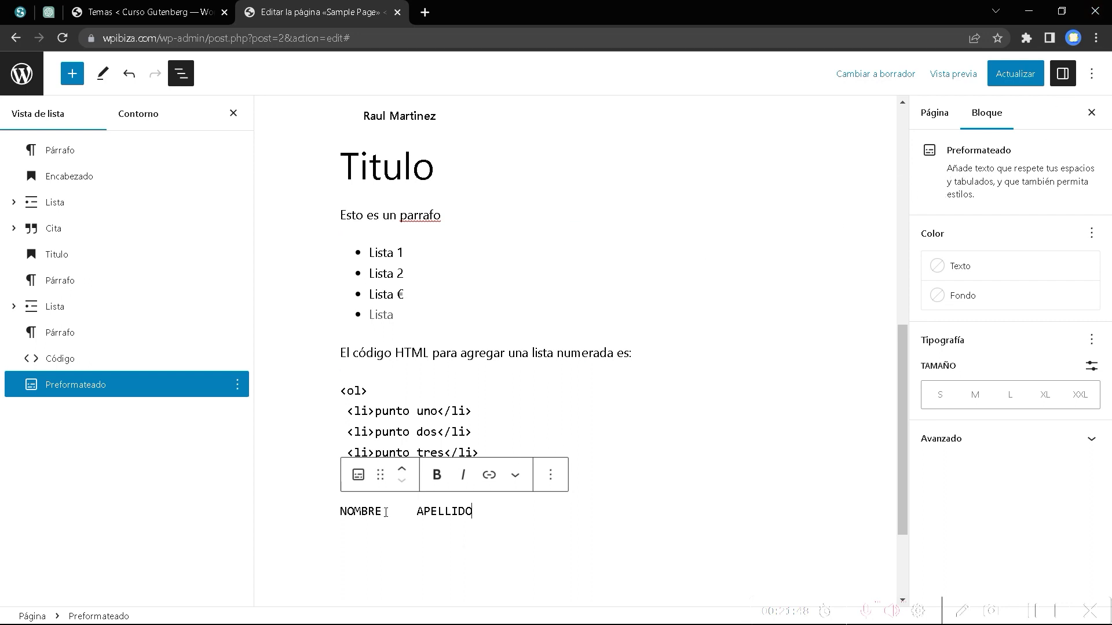
Inspect the block's HTML anchor setting, transform options and extra formatting menu.
drag(385, 512, 340, 512)
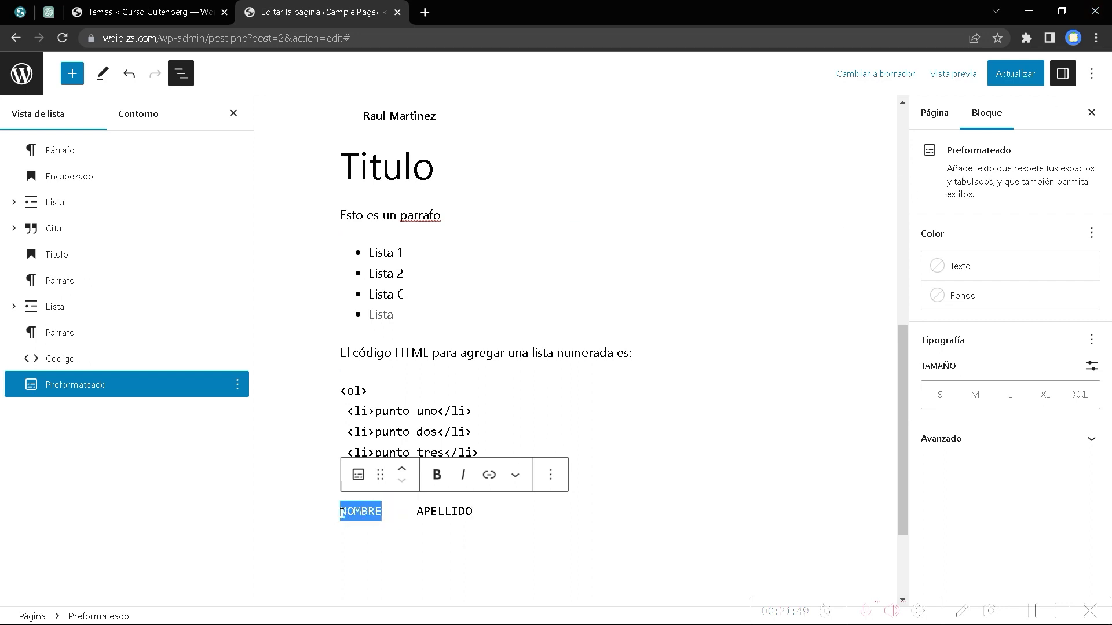
click(945, 444)
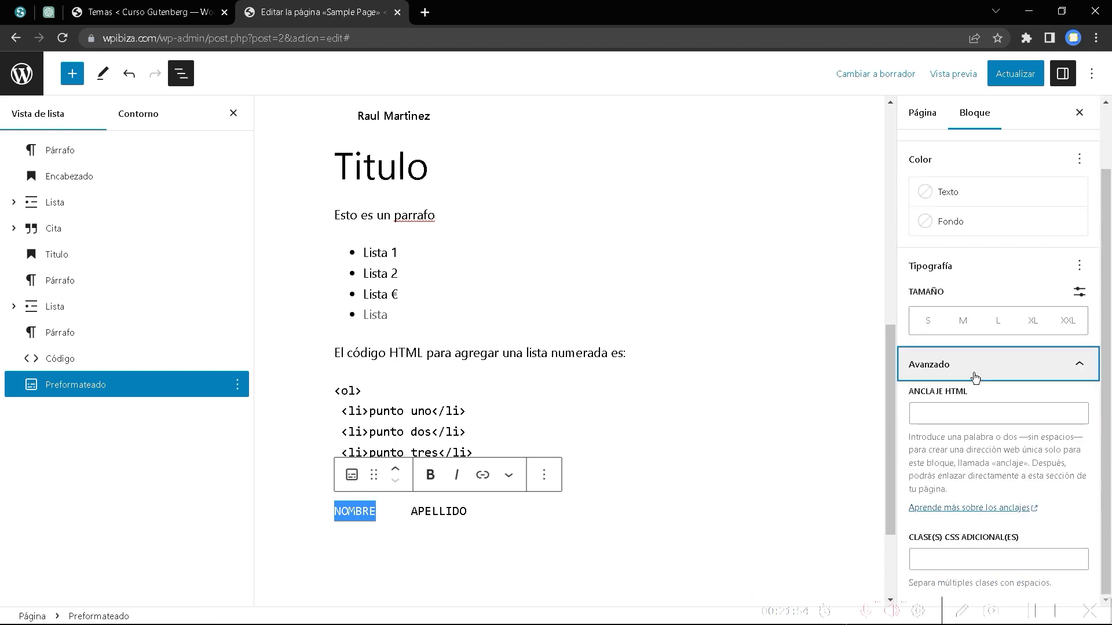
scroll(975, 377, up, 1)
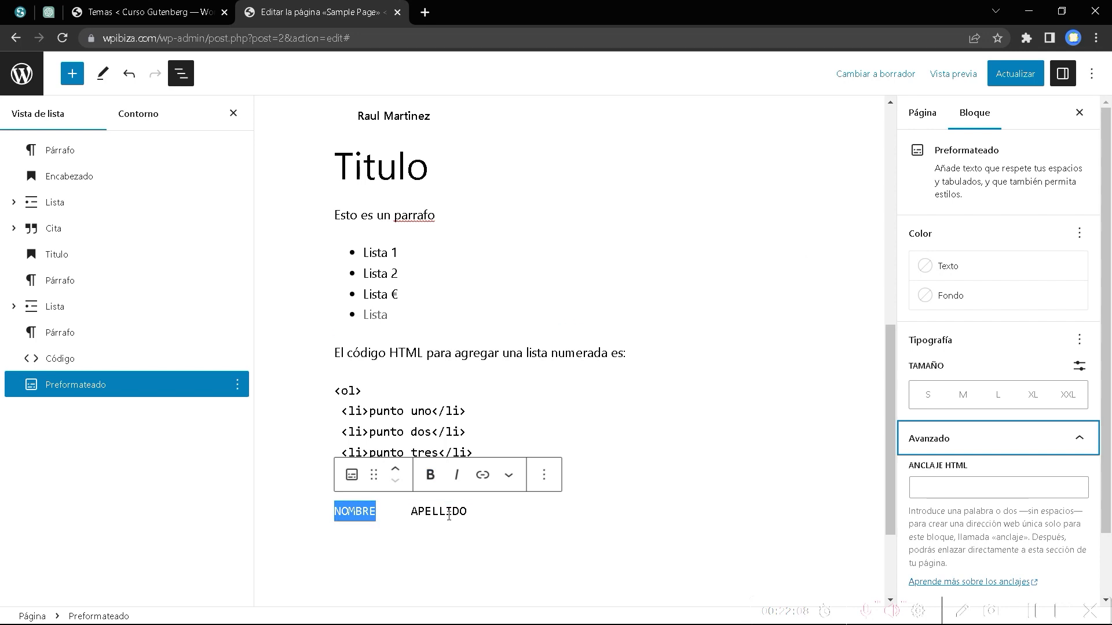
click(468, 511)
click(352, 476)
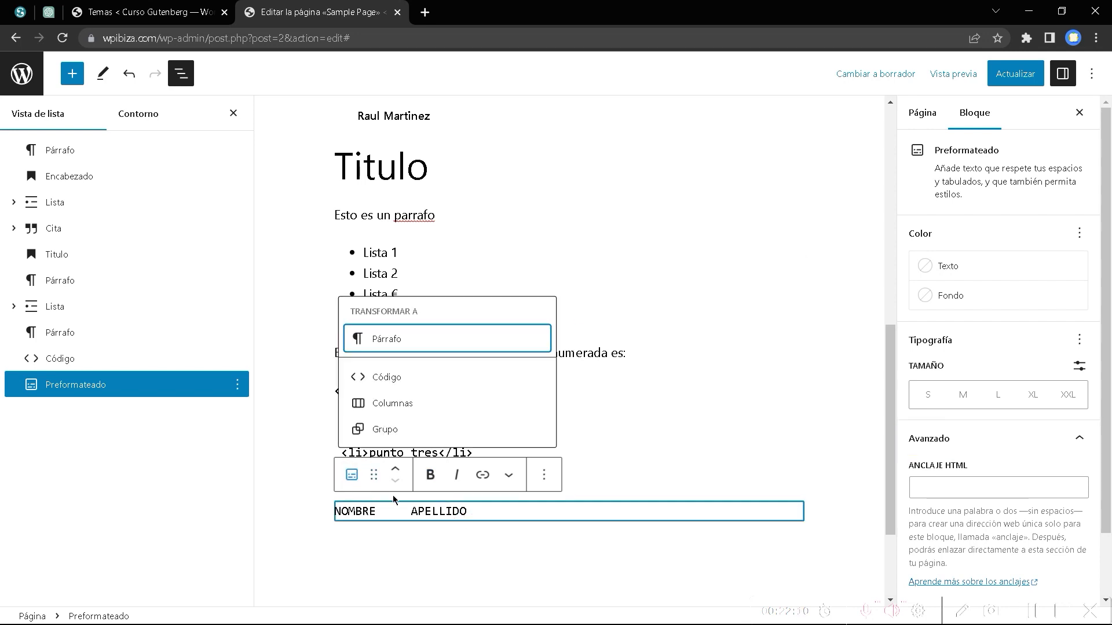
click(351, 476)
click(508, 476)
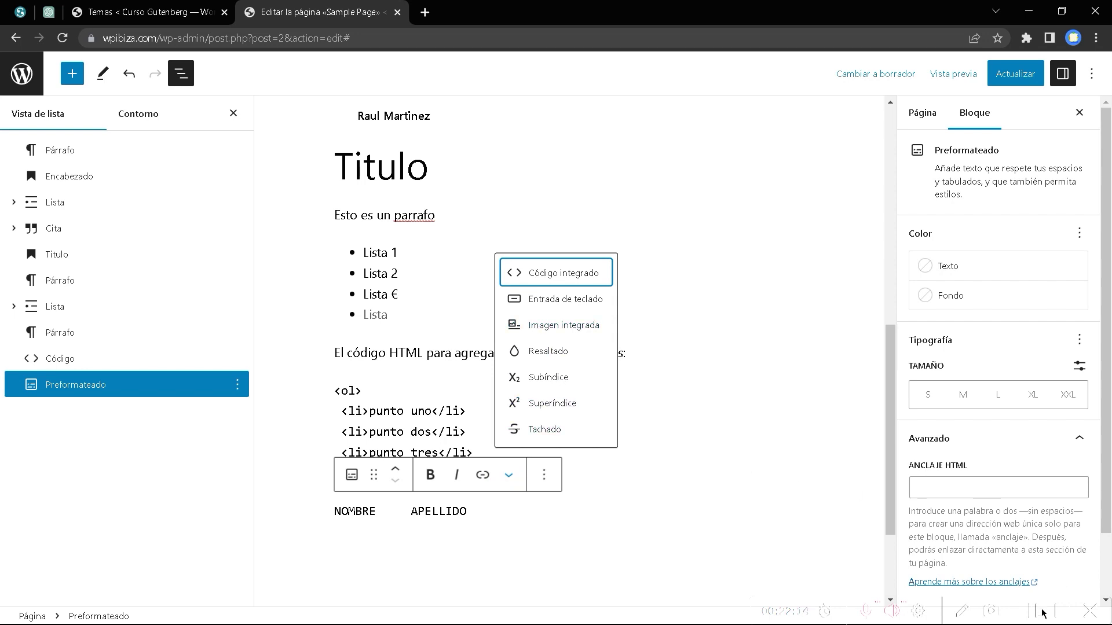
click(483, 511)
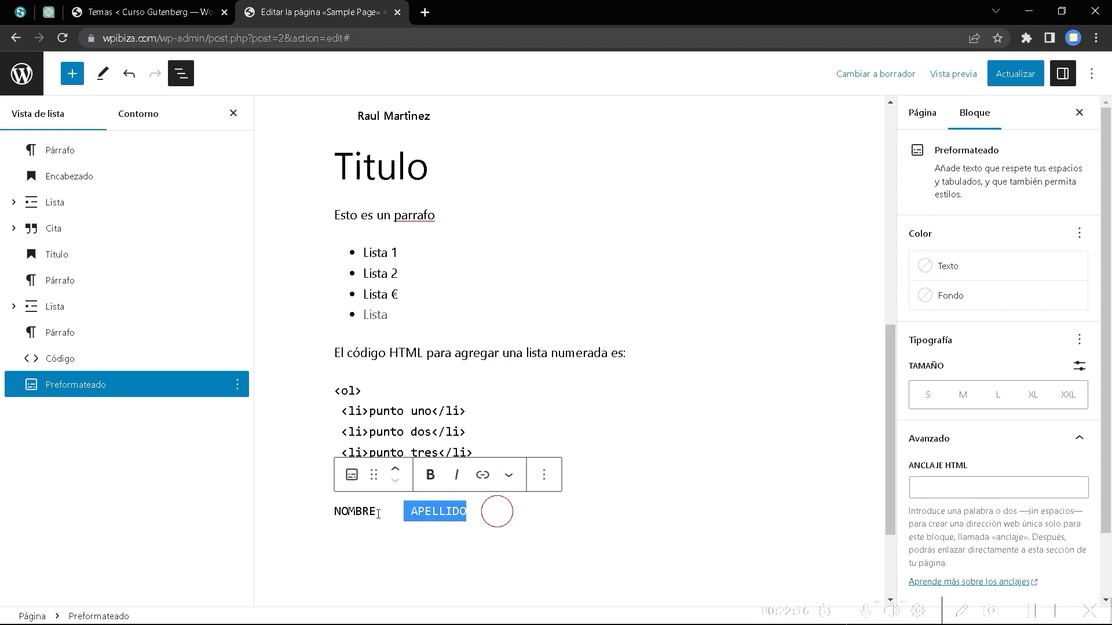
Replace the 'NOMBRE APELLIDO' line with the pasted lorem ipsum passage.
triple_click(483, 511)
key(BackSpace)
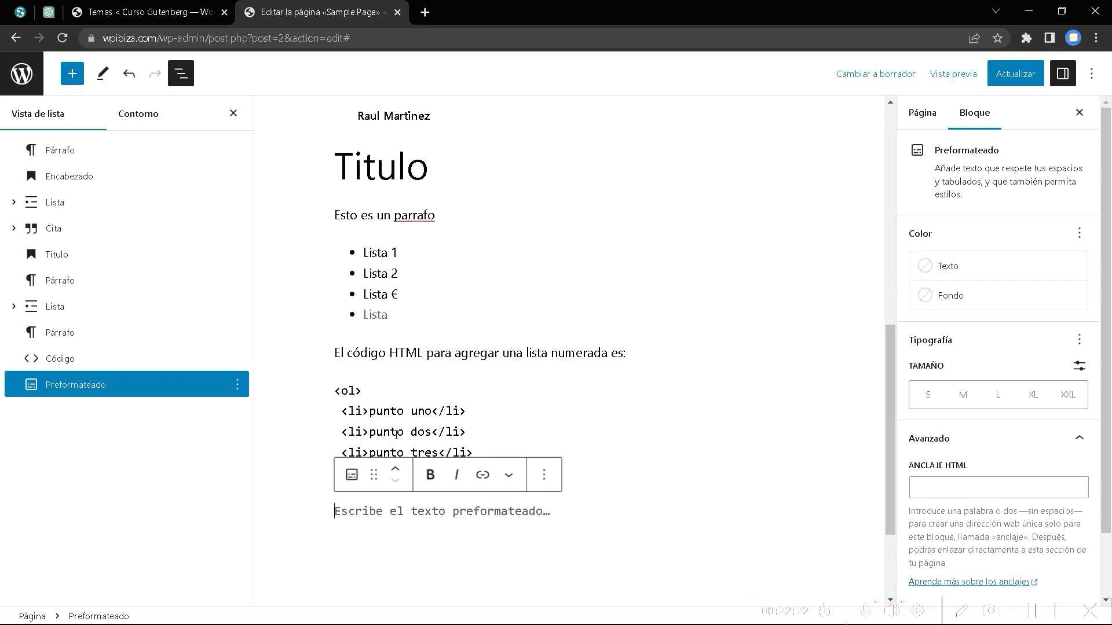
text(orem ipsum dolor sit amet, consectetur adipiscing elit. Aenean blandit velit vel pulvinar sagittis. Phasellus dolor eros, commodo et dapibus ac, ullamcorper vitae felis. Cras placerat in diam in vestibulum. Cras egestas est eu erat fringilla, at pulvinar nibh semper. Mauris dignissim sagittis mi blandit efficitur. Mauris ante velit, feugiat sit amet dapibus in, accumsan nec sem. Ut eu justo porttitor, pharetra est eu, suscipit lorem. Etiam luctus mauris quam, malesuada placerat tellus laoreet finibus. Aenean porttitor scelerisque metus eu tincidunt. Cras vel porta sem. Nullam eget porta ex. Sed dapibus sem nibh, et ornare lacus blandit sit amet. Phasellus metus turpis, pharetra nec elit eget, condimentum vestibulum nunc. Aenean nec nibh justo.)
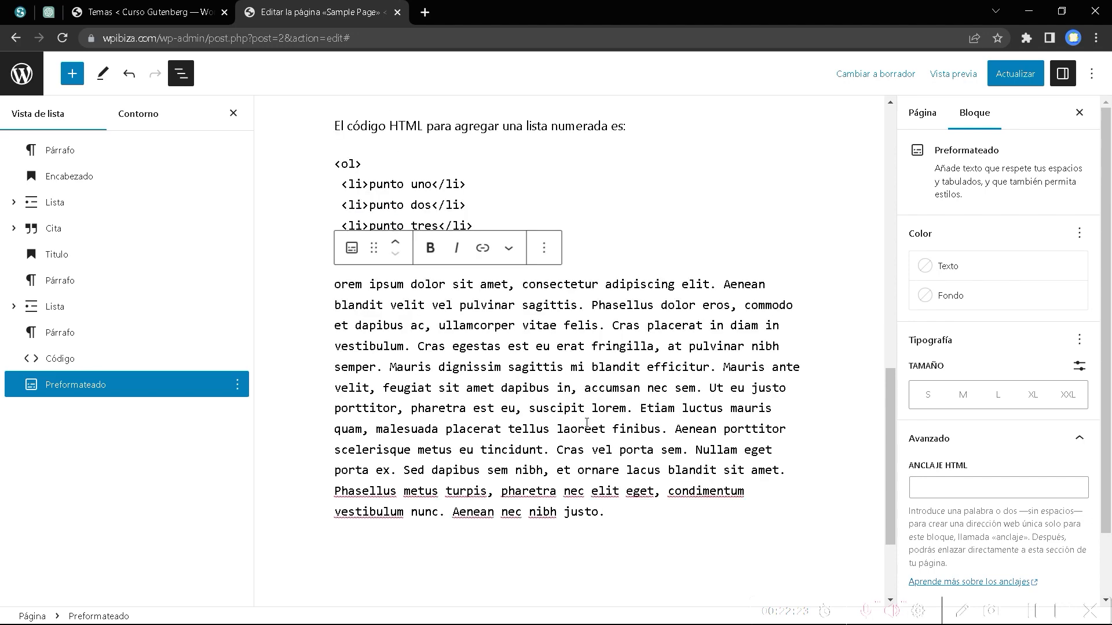
scroll(521, 433, up, 3)
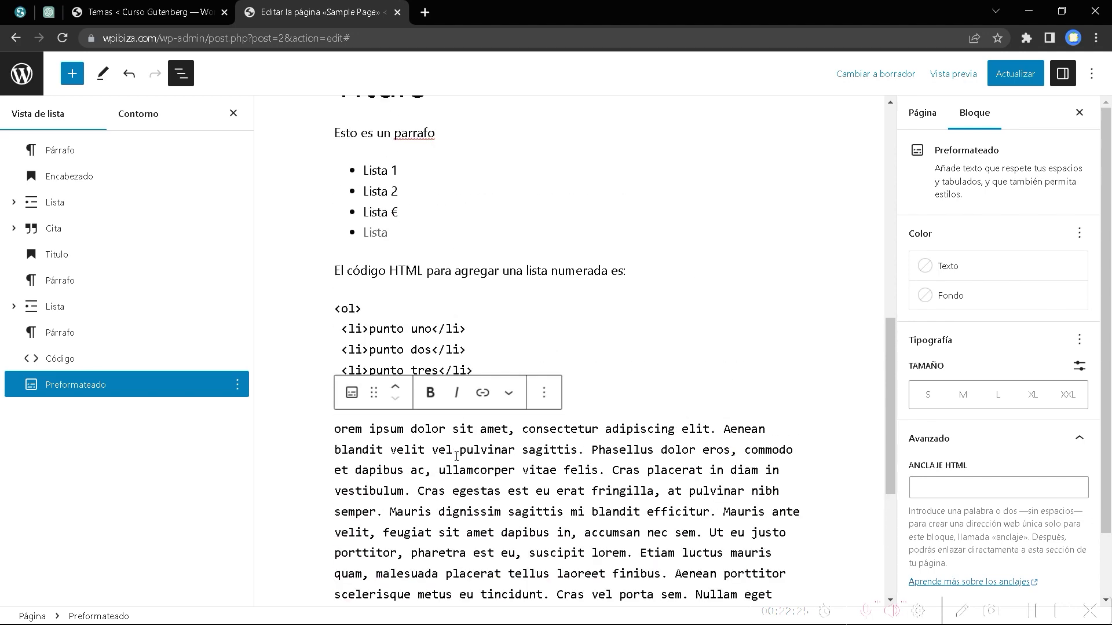
scroll(456, 455, down, 3)
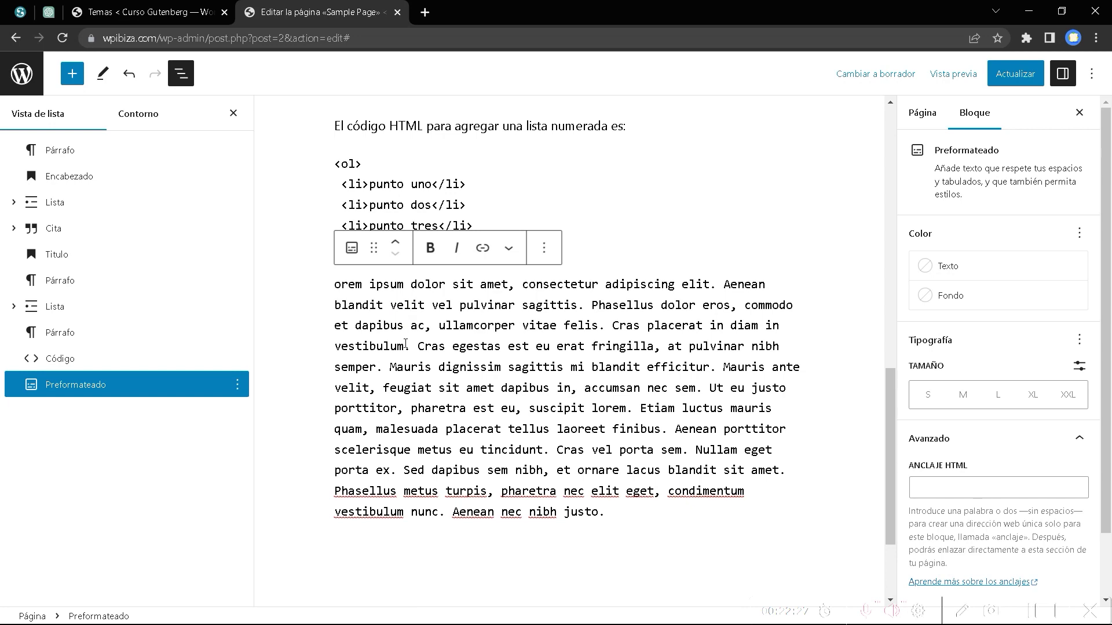
scroll(642, 359, up, 3)
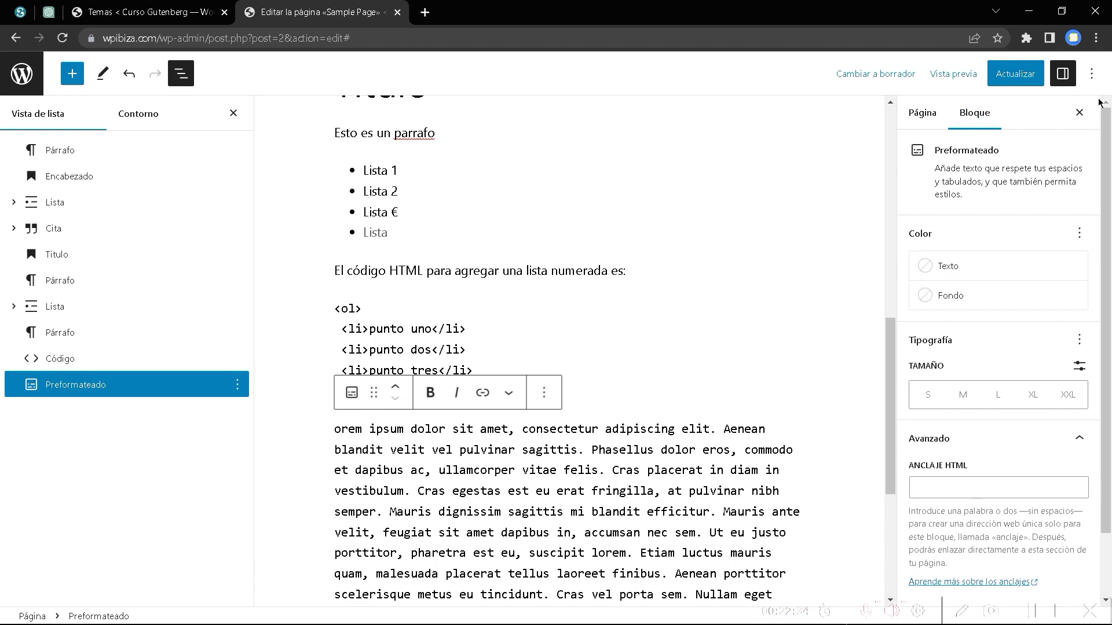
Update the page and set the lorem ipsum block's font size to M, briefly trying L.
click(1015, 73)
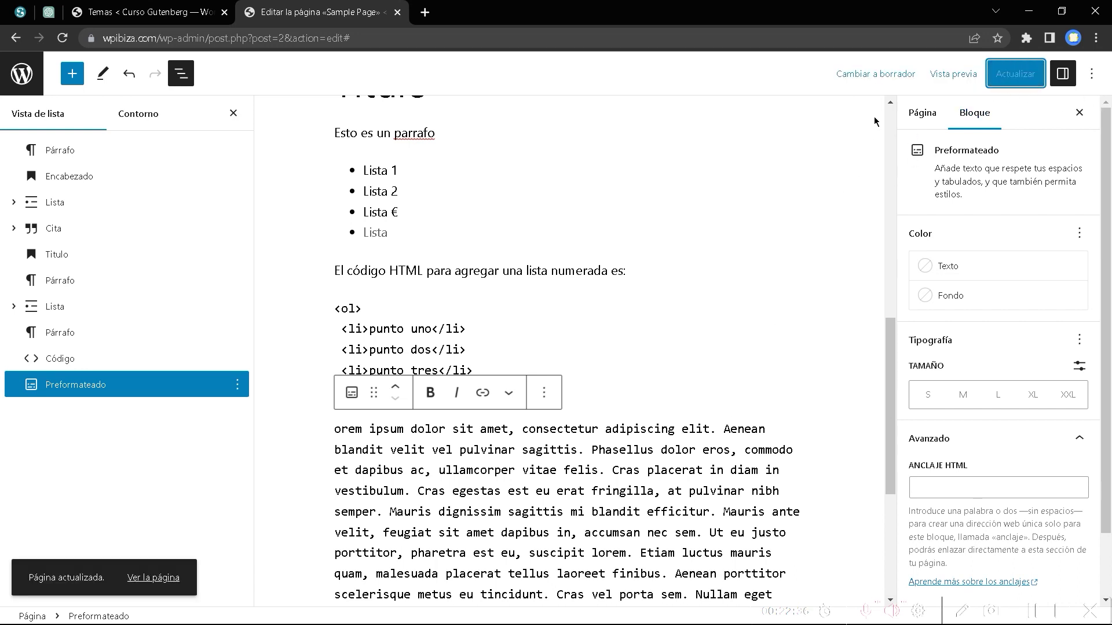
click(90, 386)
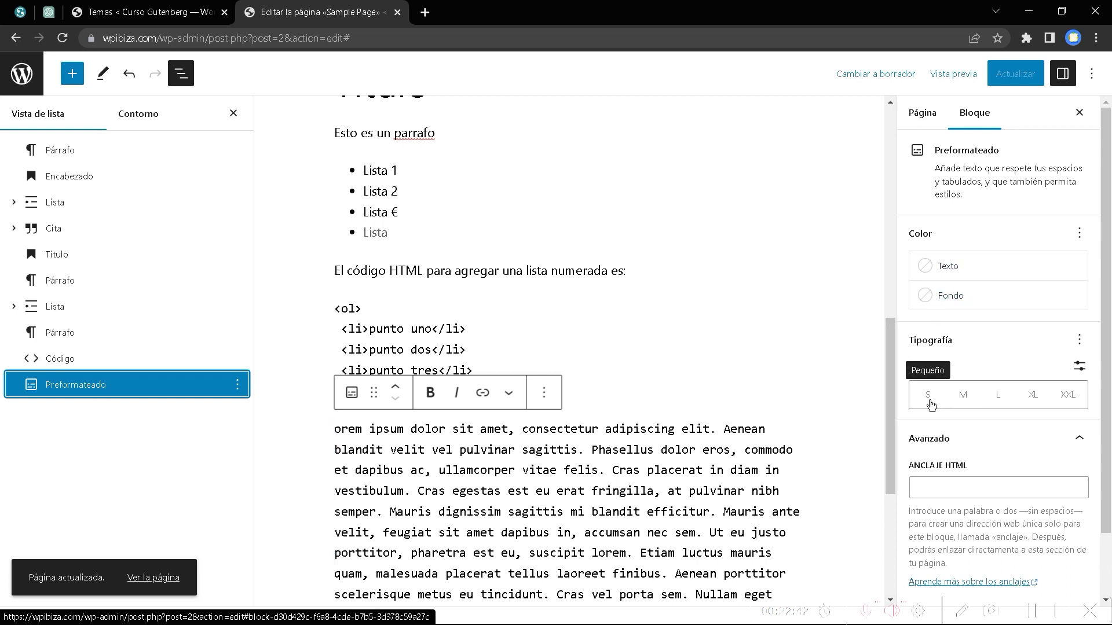
click(964, 399)
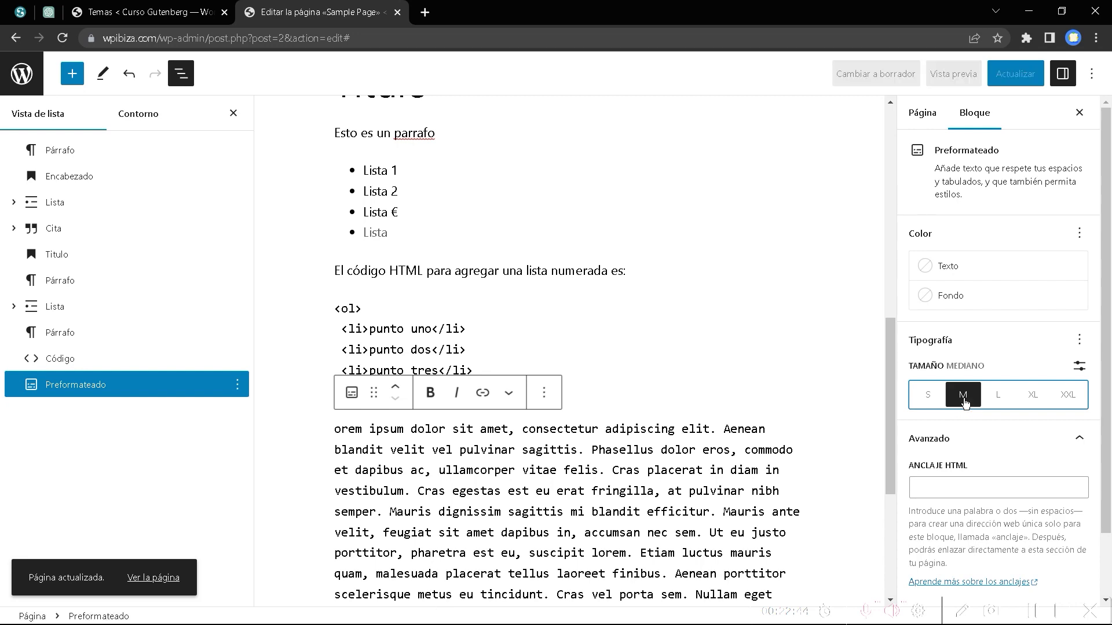
click(999, 399)
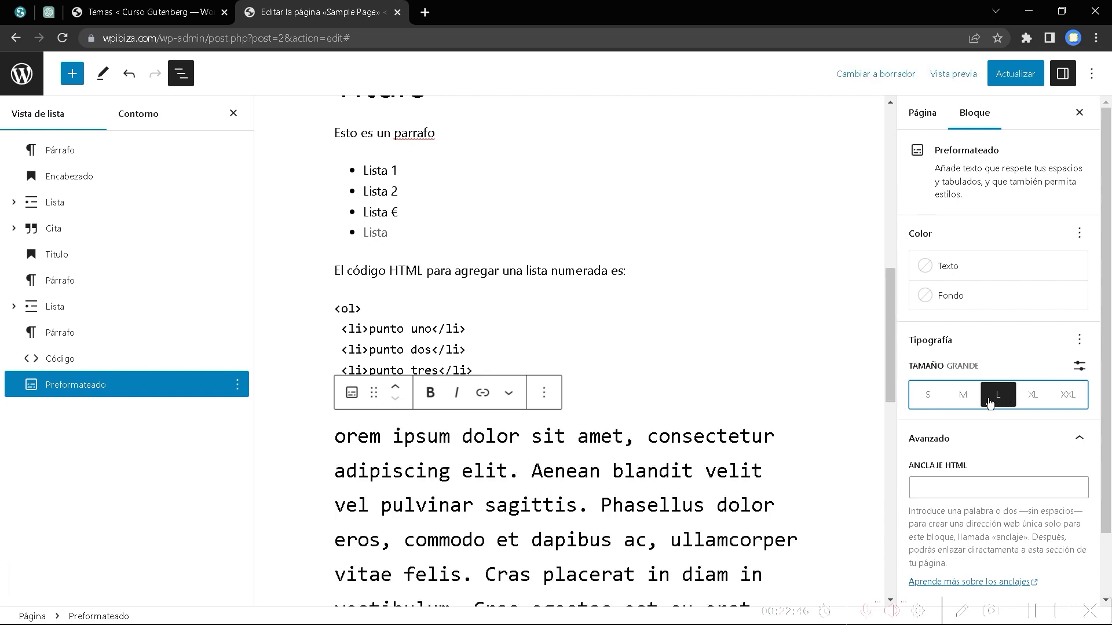
click(963, 397)
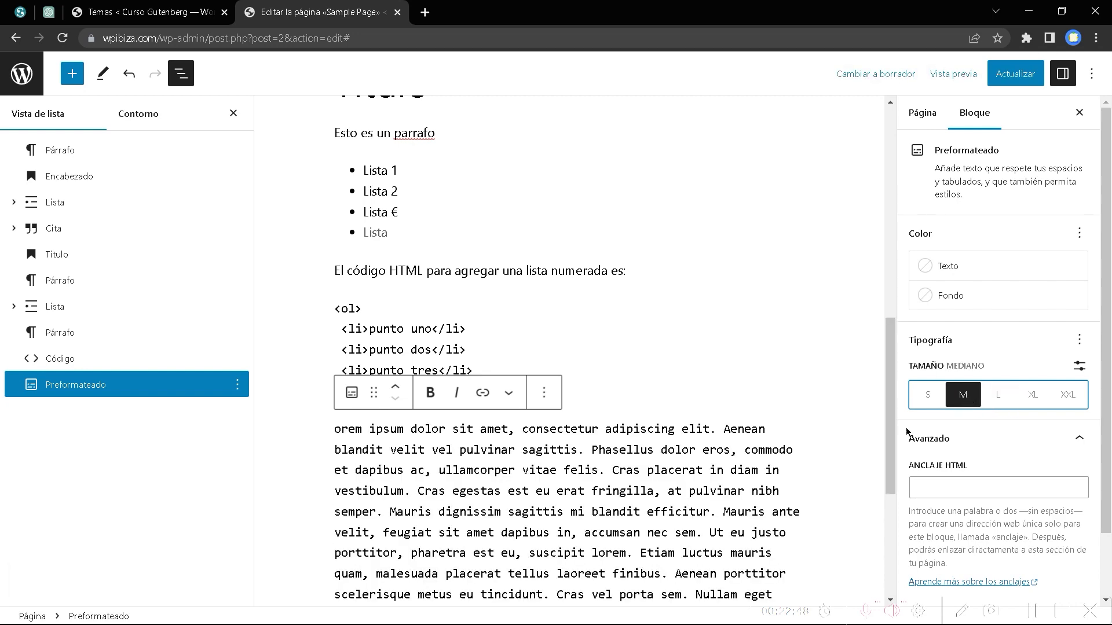
Update the page again and bring up the Vista previa options.
scroll(689, 484, down, 5)
scroll(689, 484, up, 5)
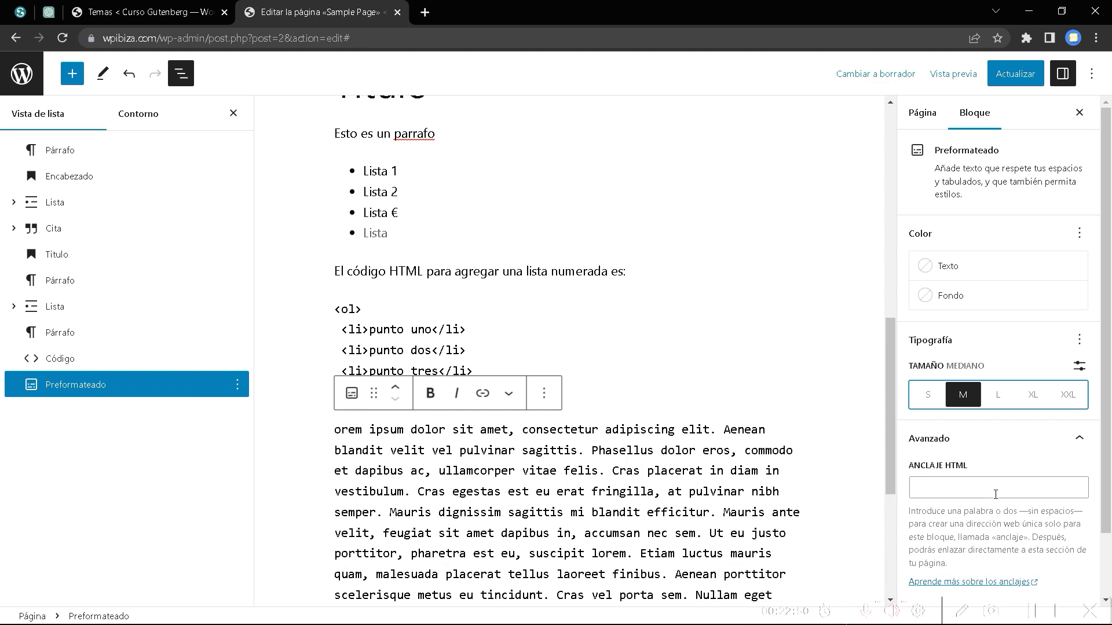
scroll(995, 494, down, 2)
click(1013, 74)
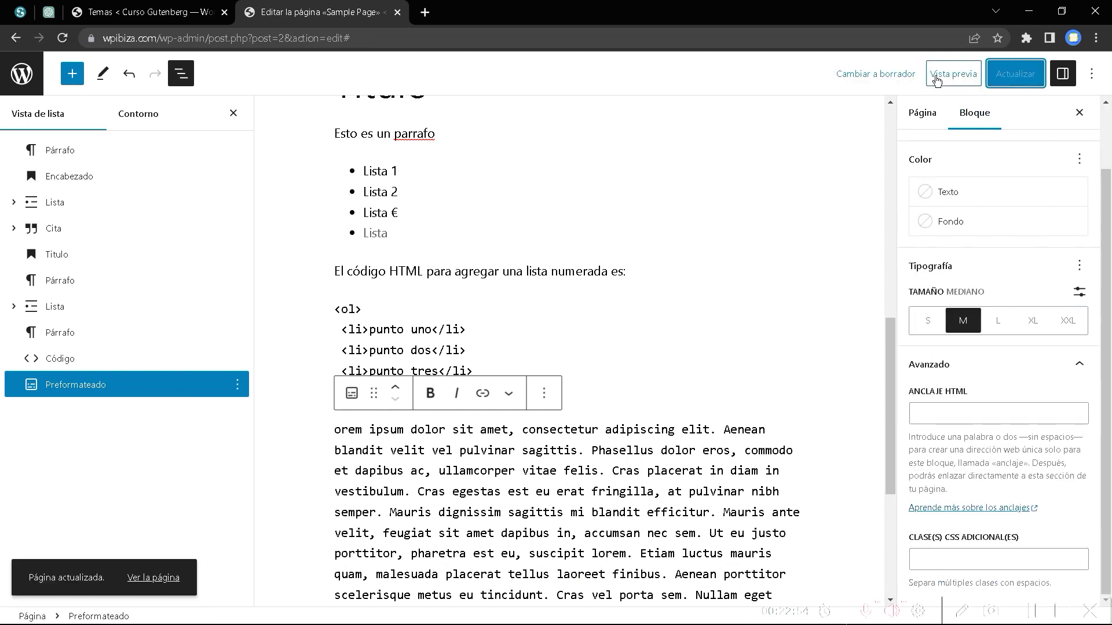
click(950, 75)
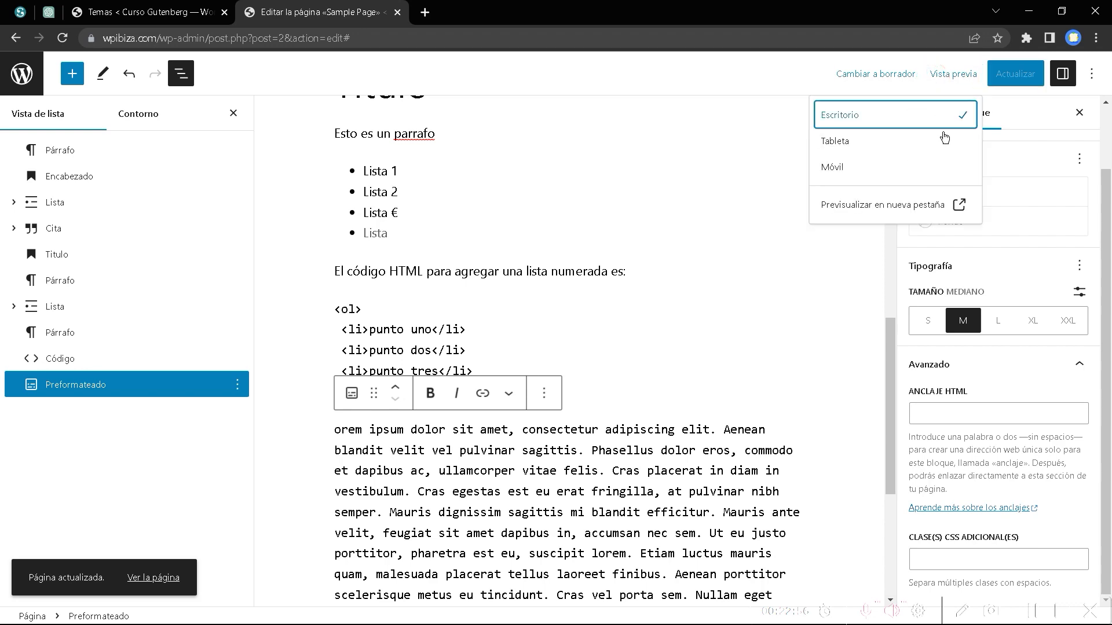
right_click(912, 210)
key(Escape)
click(902, 204)
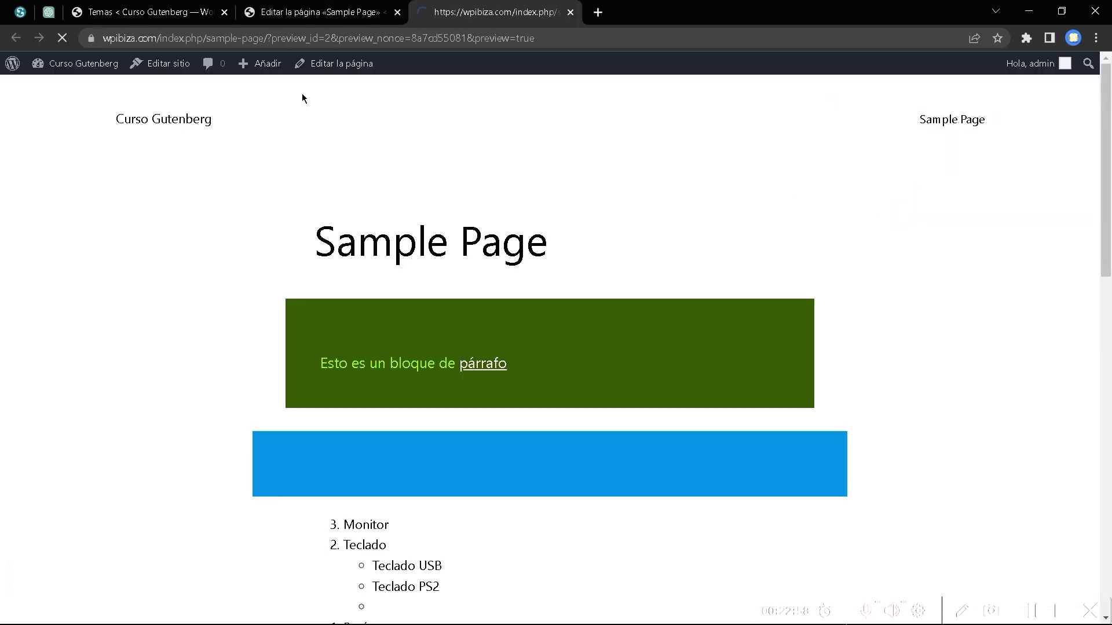
scroll(717, 353, down, 10)
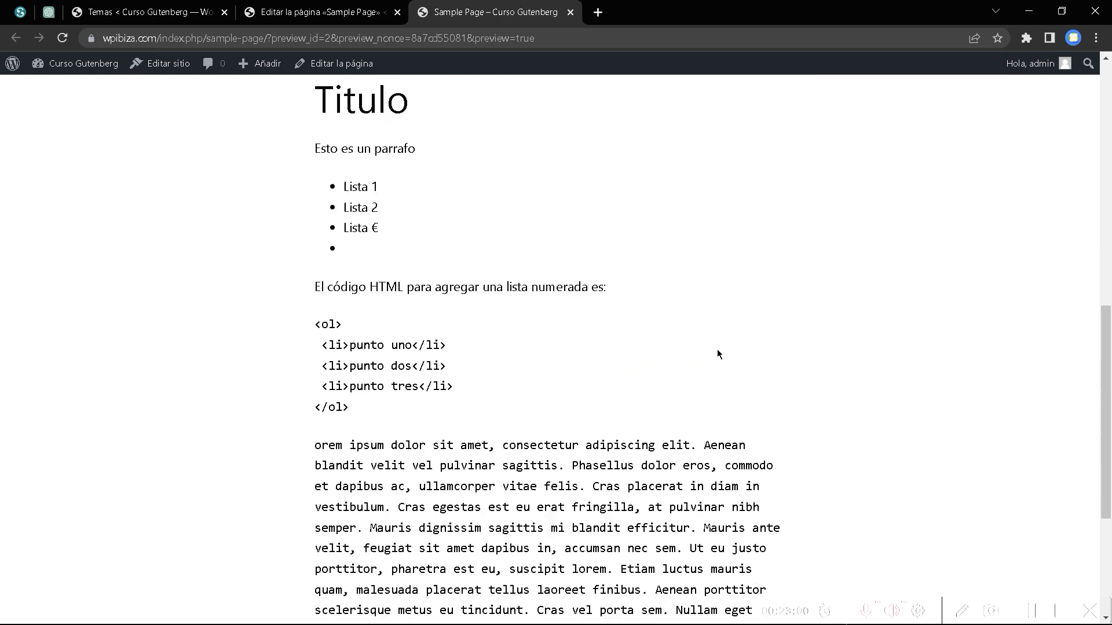
scroll(717, 354, down, 2)
drag(317, 301, 679, 480)
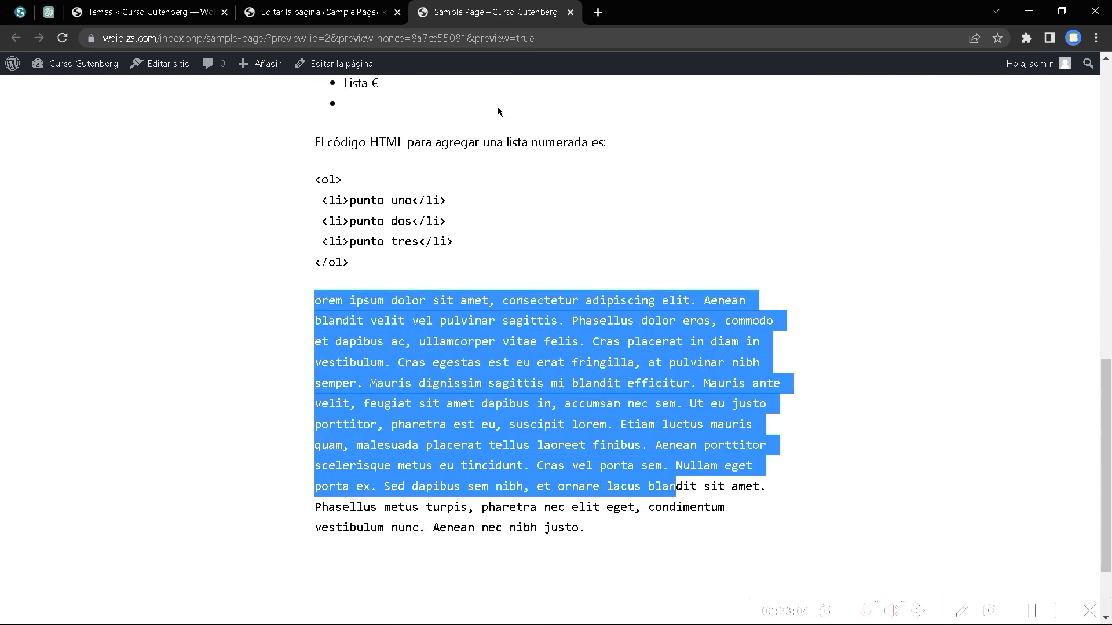
click(570, 12)
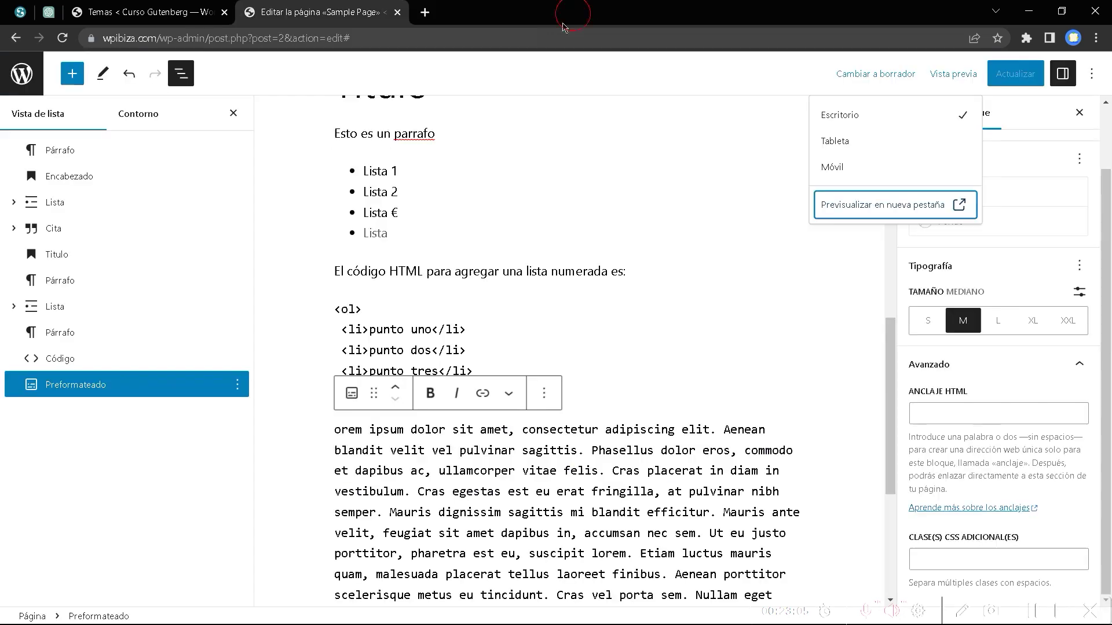
Insert a Párrafo de cita (pullquote) block below the lorem ipsum passage.
click(446, 331)
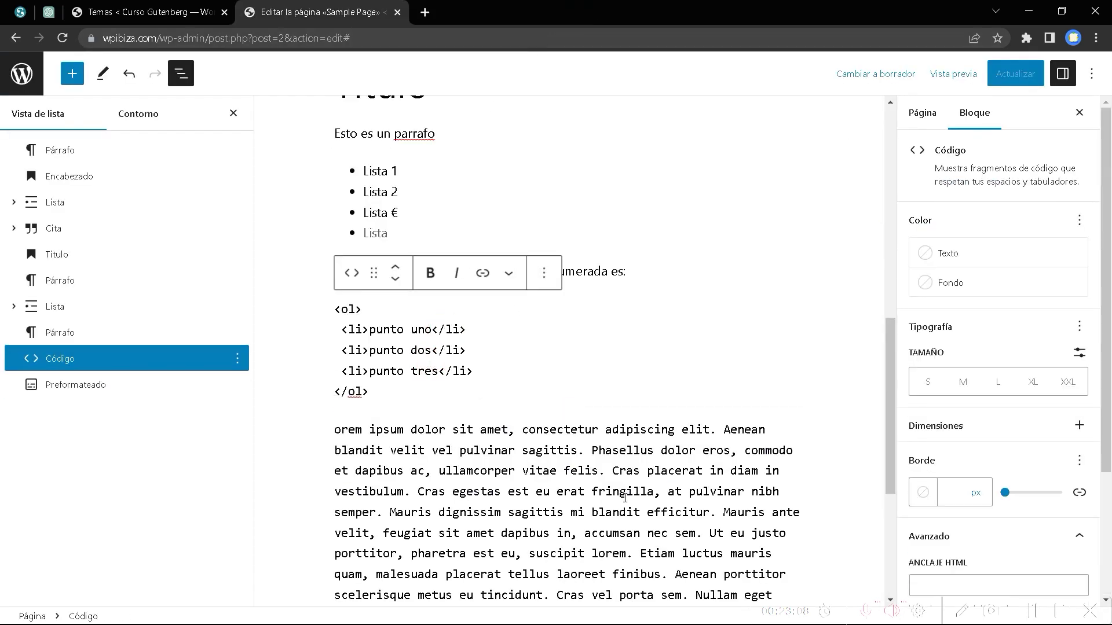
click(599, 493)
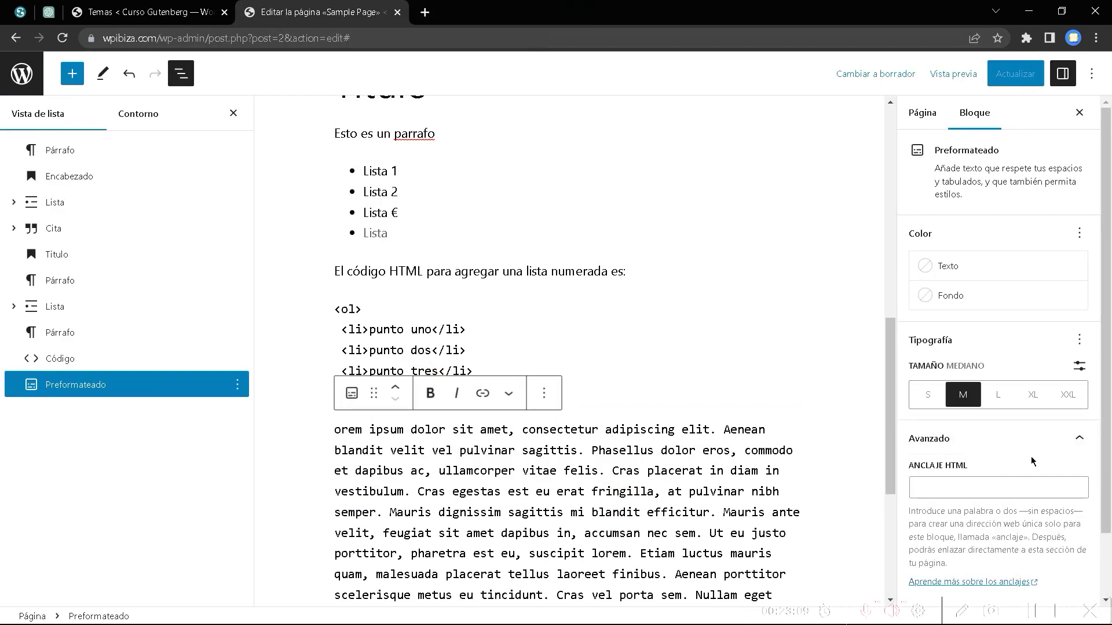
scroll(1031, 462, down, 2)
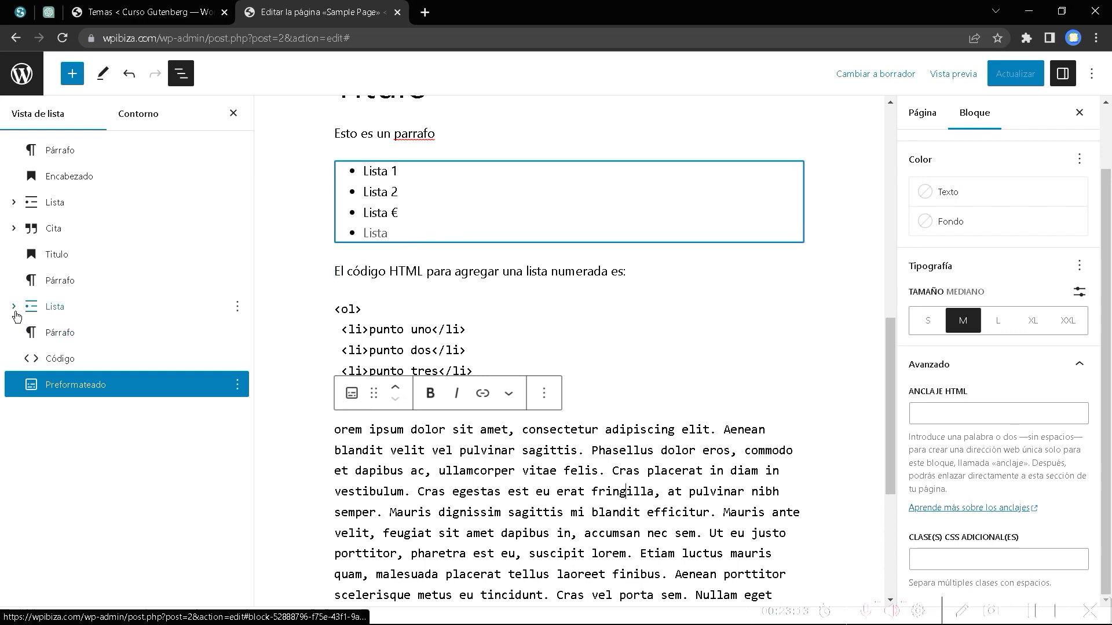
click(72, 73)
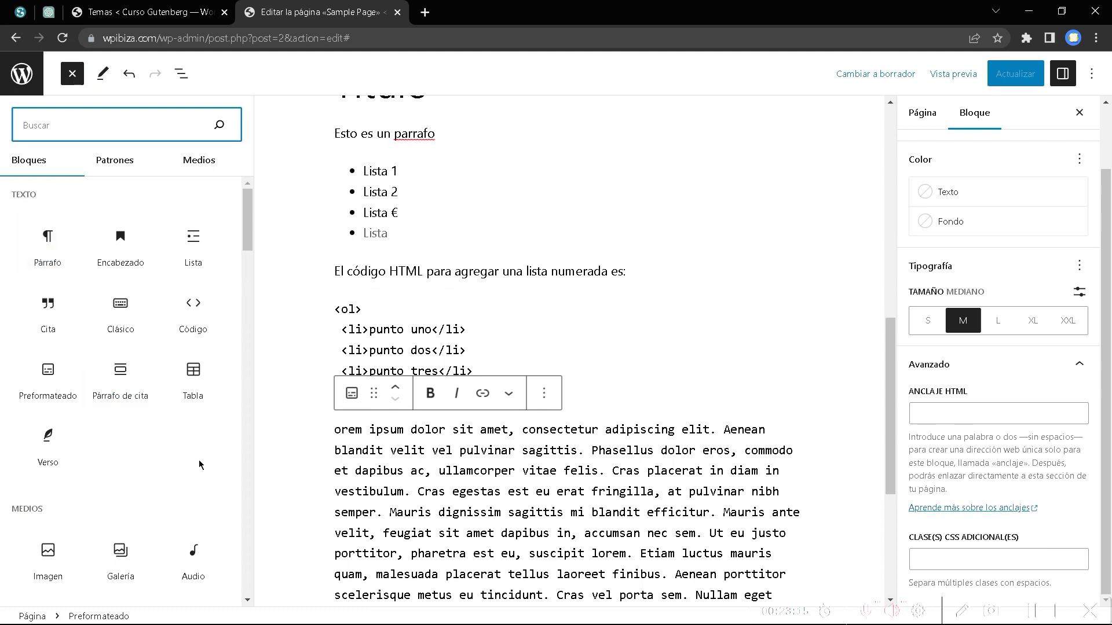
scroll(456, 466, down, 5)
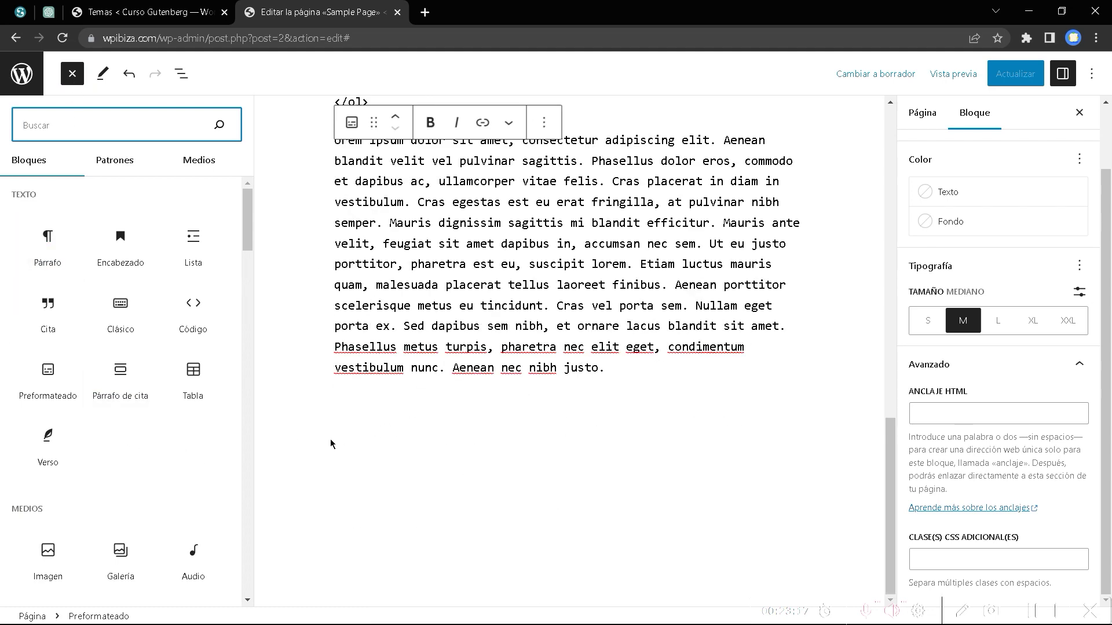
mouse_move(124, 380)
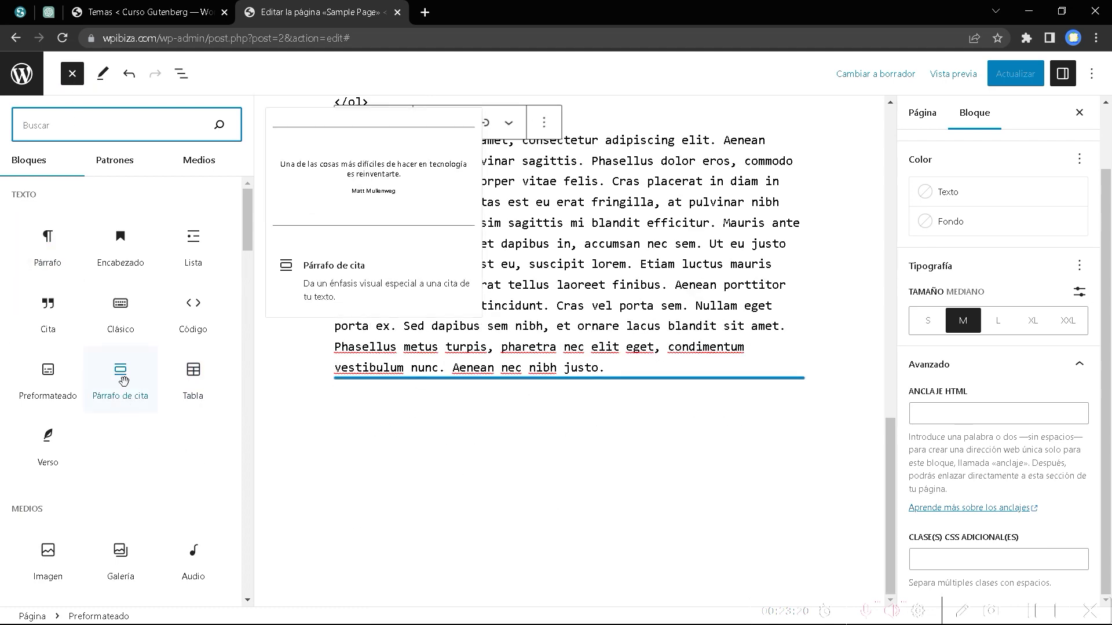
click(123, 381)
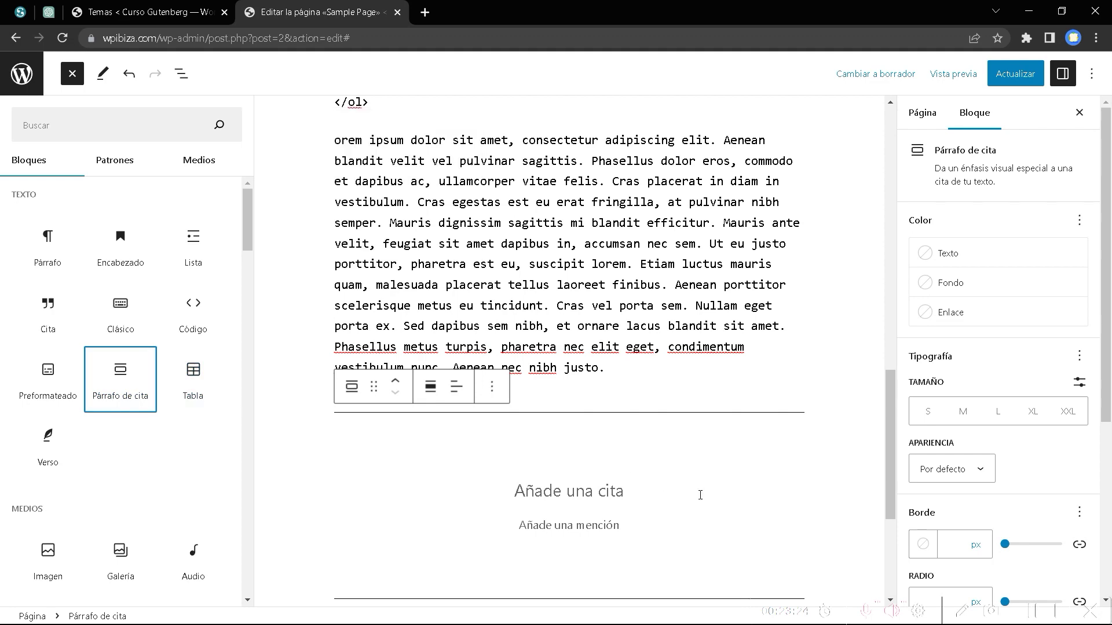
scroll(570, 405, up, 4)
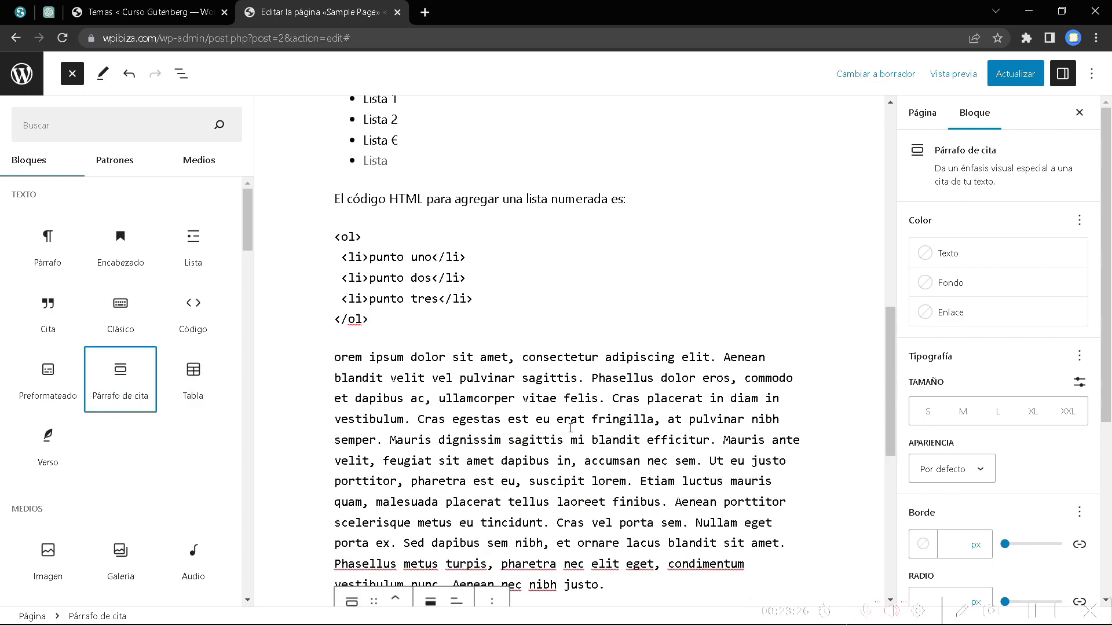
scroll(570, 428, up, 10)
scroll(570, 428, down, 3)
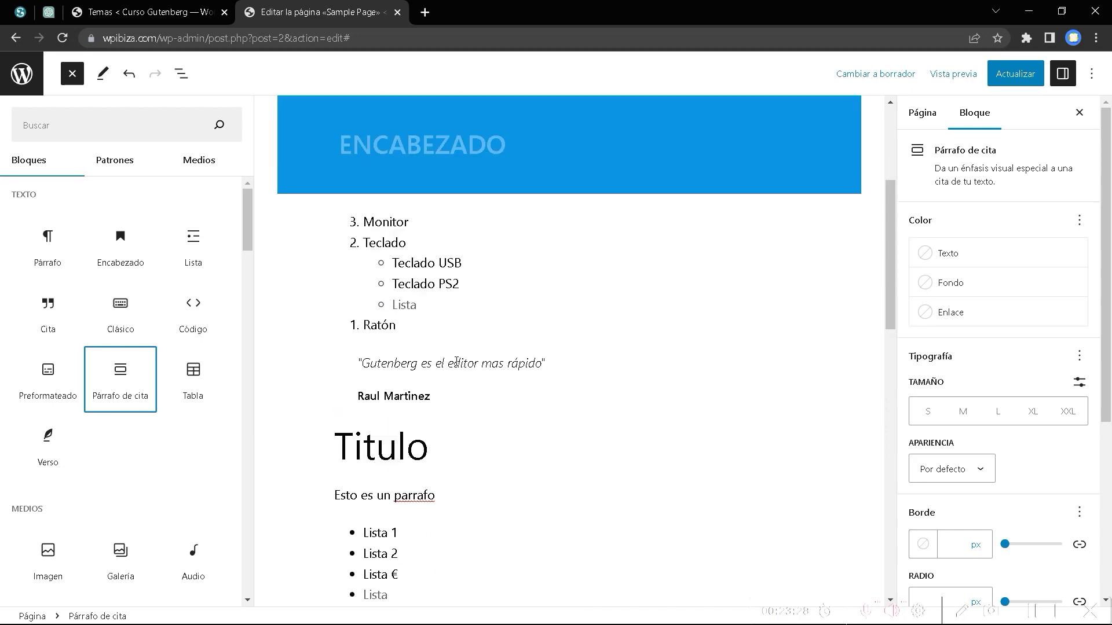
Type the pull quote text 'Gutenberg es el editor por defecto de WordPress', fixing typos.
scroll(698, 499, down, 15)
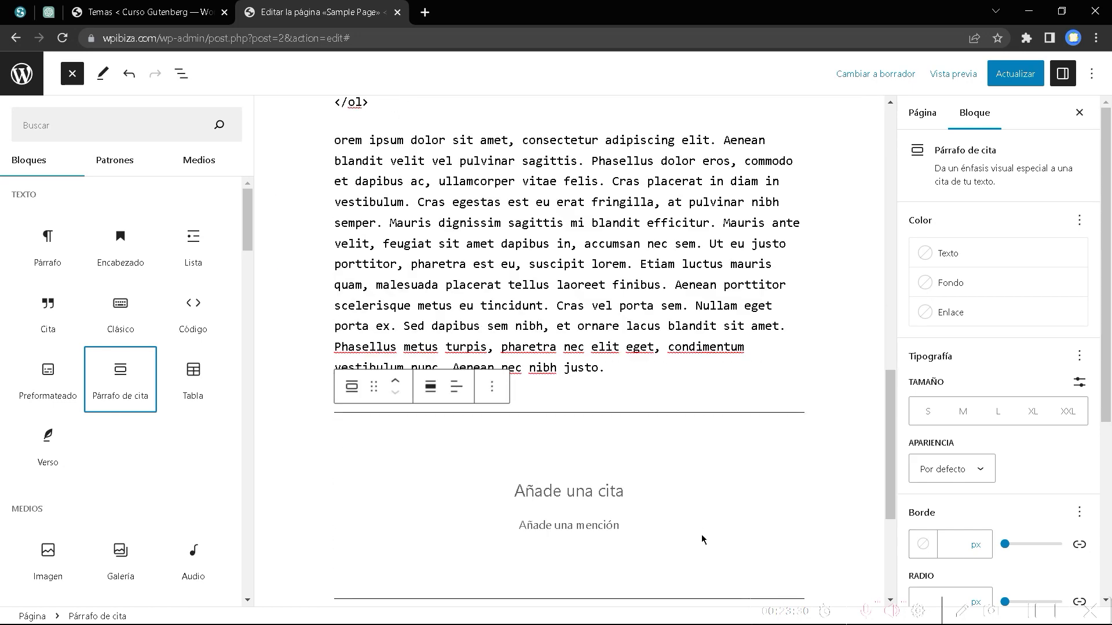
click(547, 222)
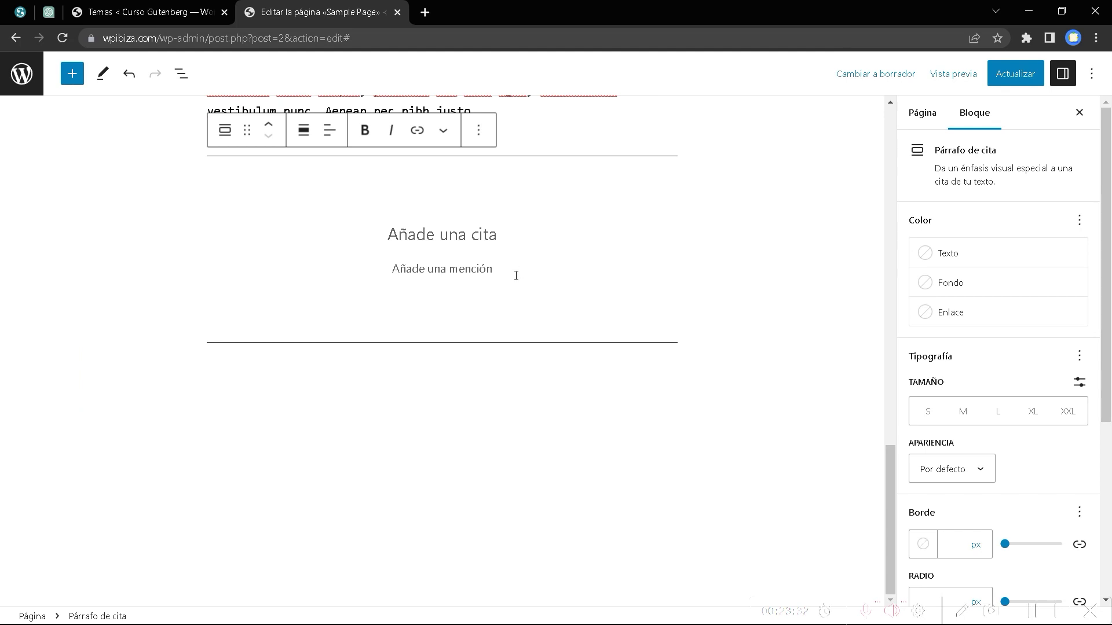
text(")
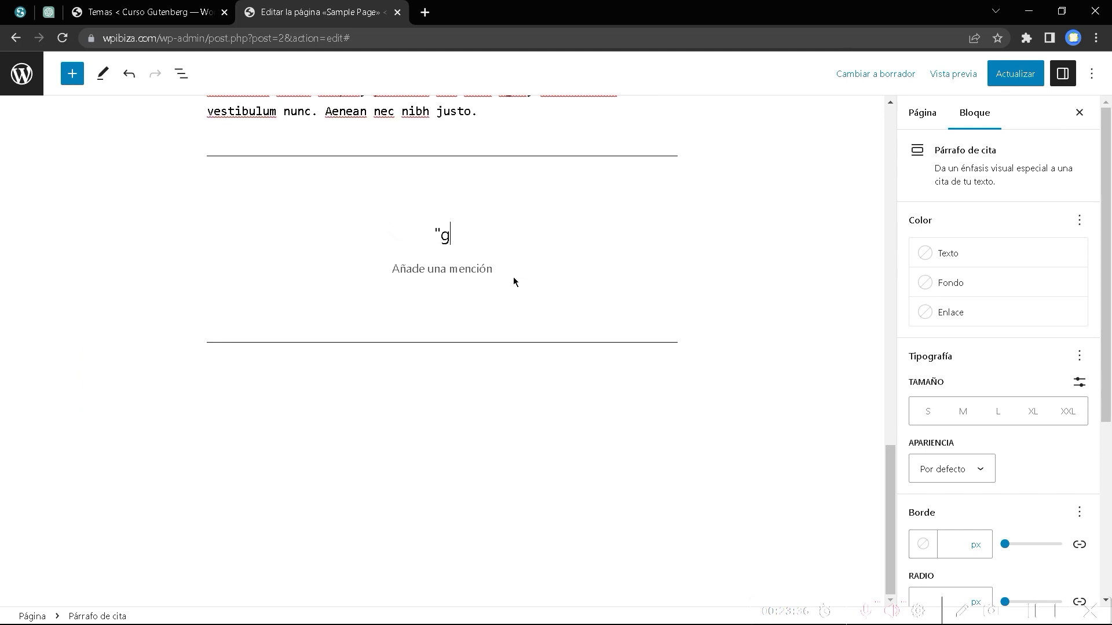
text(gUTENBER)
key(BackSpace)
key(BackSpace)
key(BackSpace)
key(BackSpace)
key(BackSpace)
text(nberg es el edi)
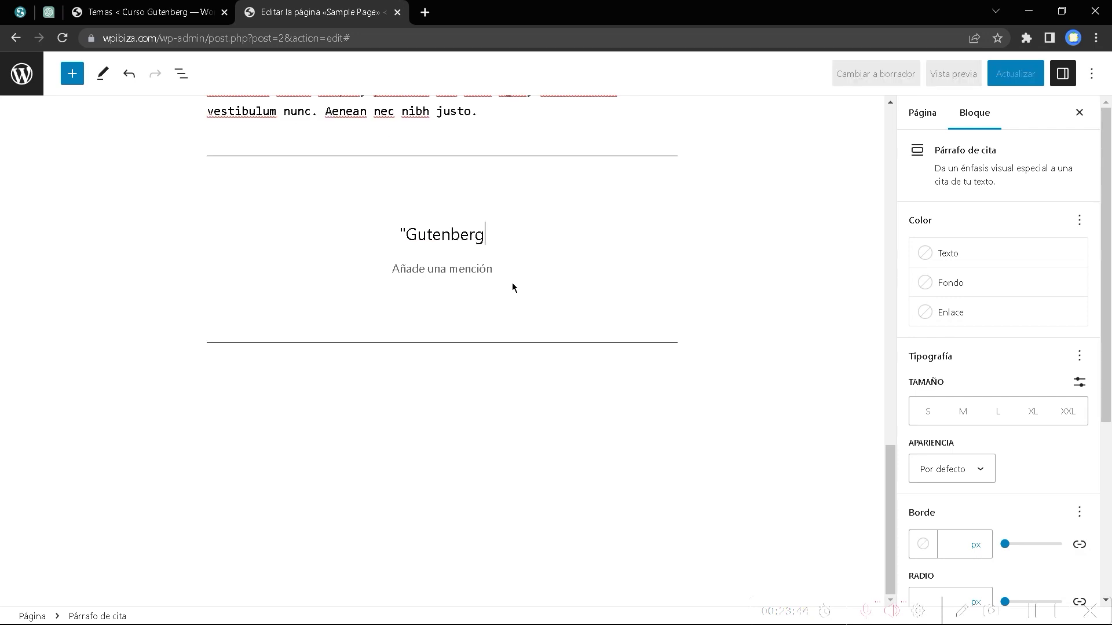
text(or)
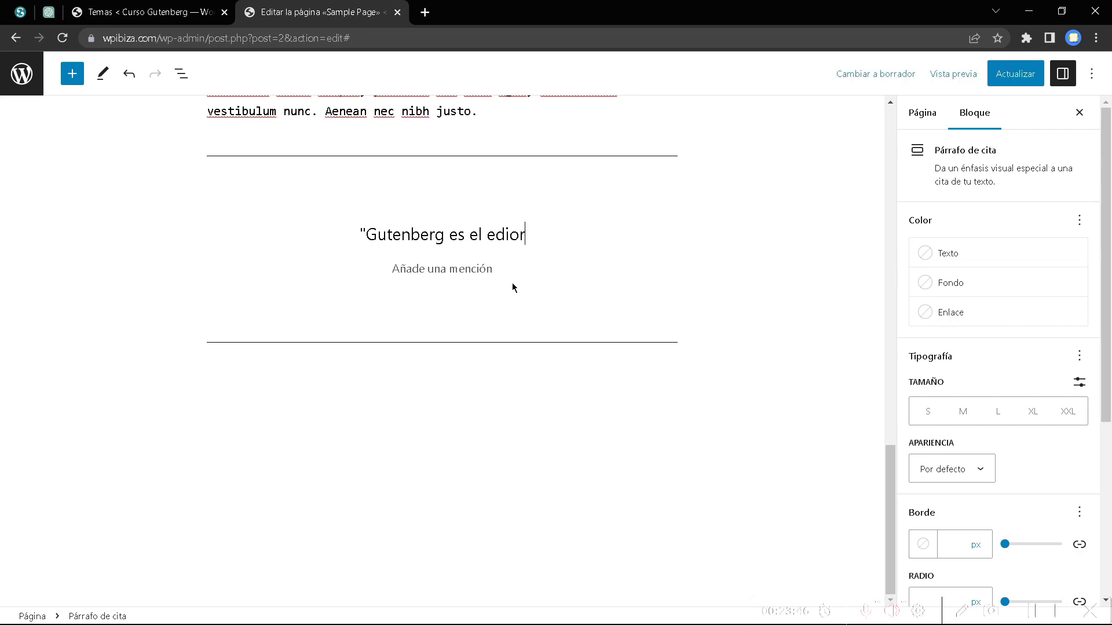
key(BackSpace)
key(BackSpace)
text(tor por defect)
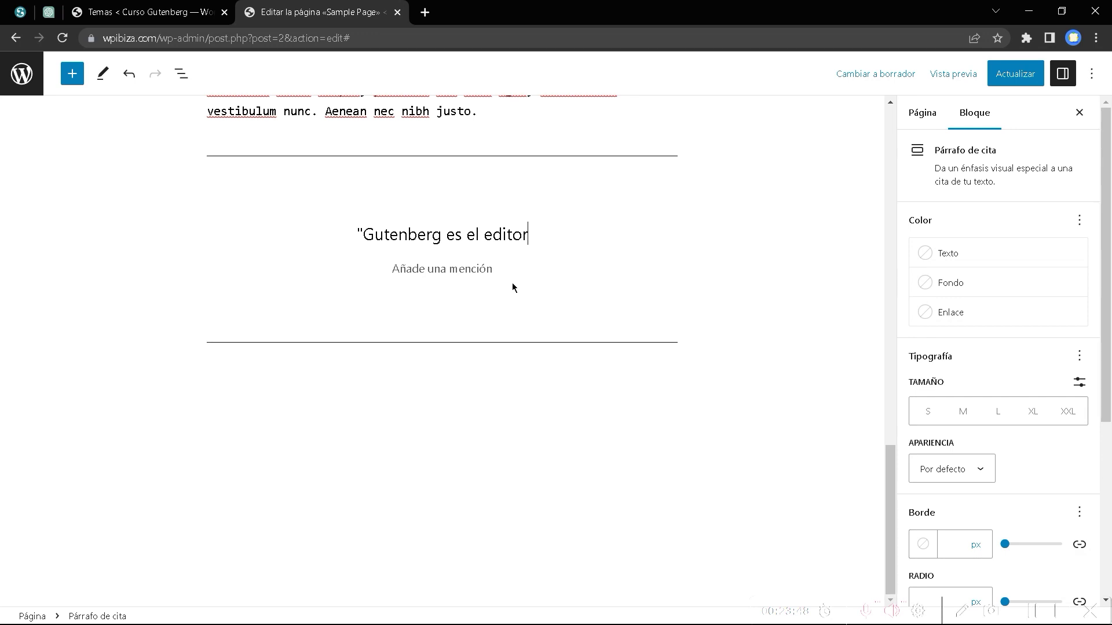
text(o d)
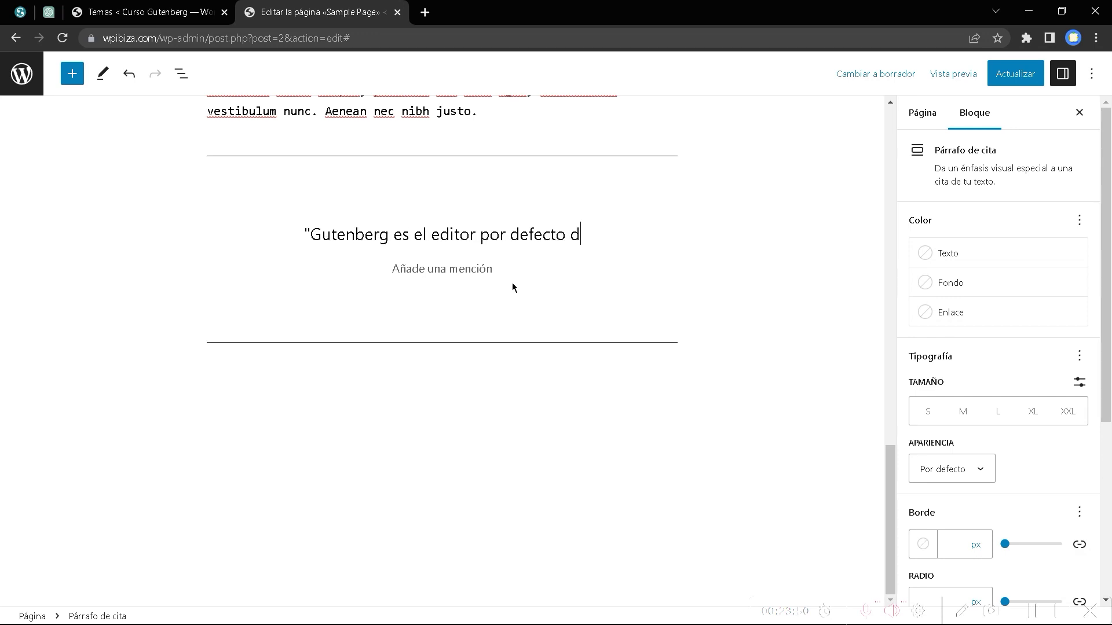
text(e WorDpoRES)
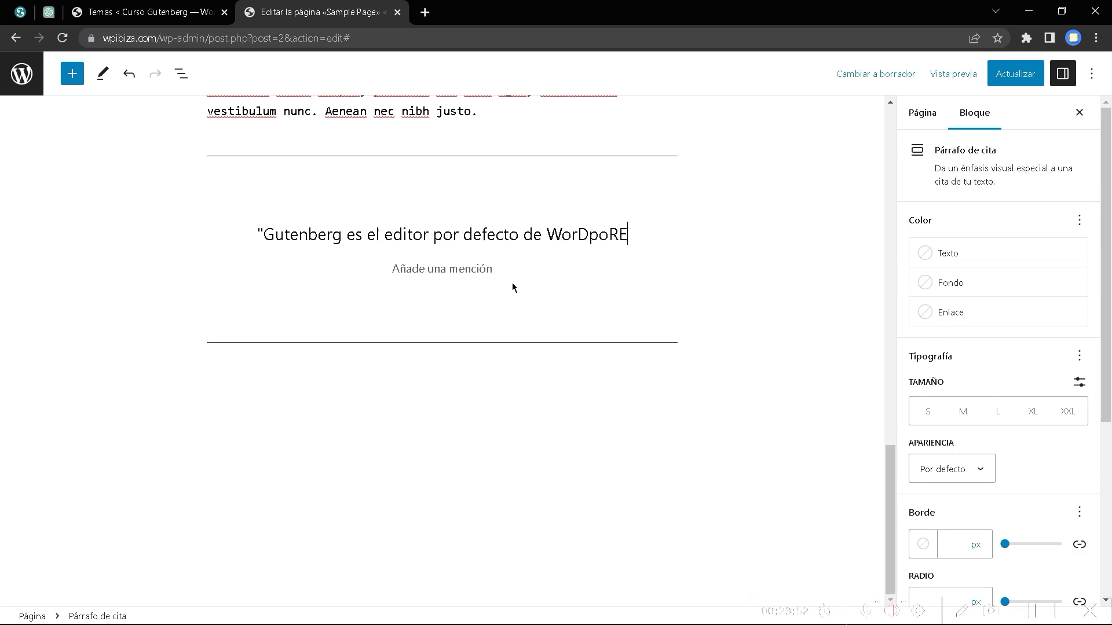
key(BackSpace)
key(BackSpace)
key(BackSpace)
key(BackSpace)
key(BackSpace)
key(BackSpace)
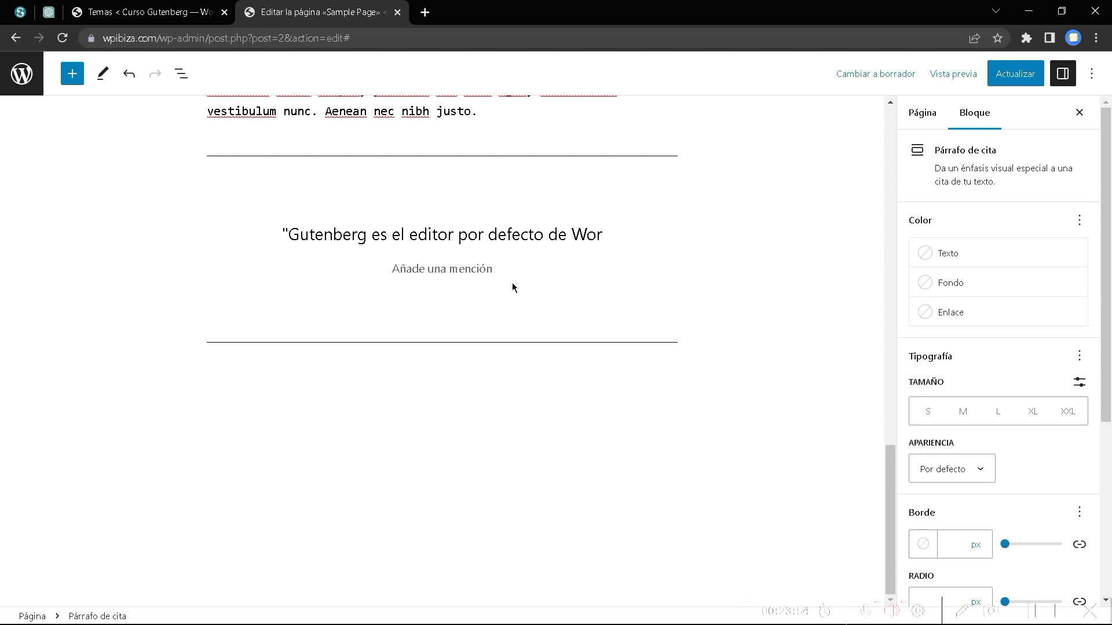
text(dPress---)
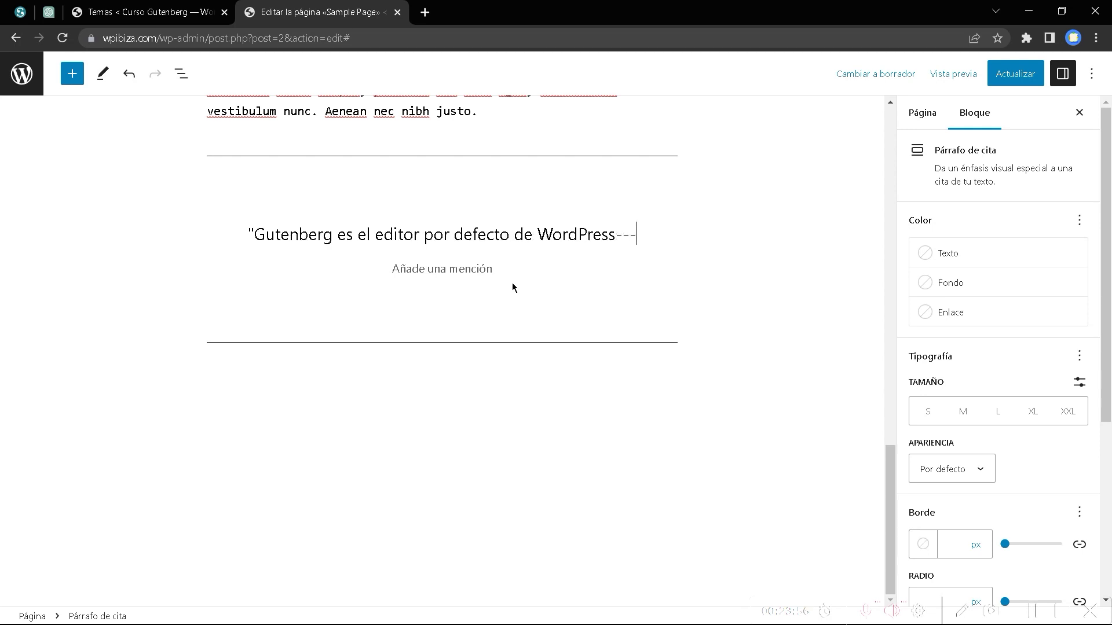
Remove the stray trailing characters after WordPress and add the author's name as the citation.
key(BackSpace)
text(-)
key(BackSpace)
key(BackSpace)
key(BackSpace)
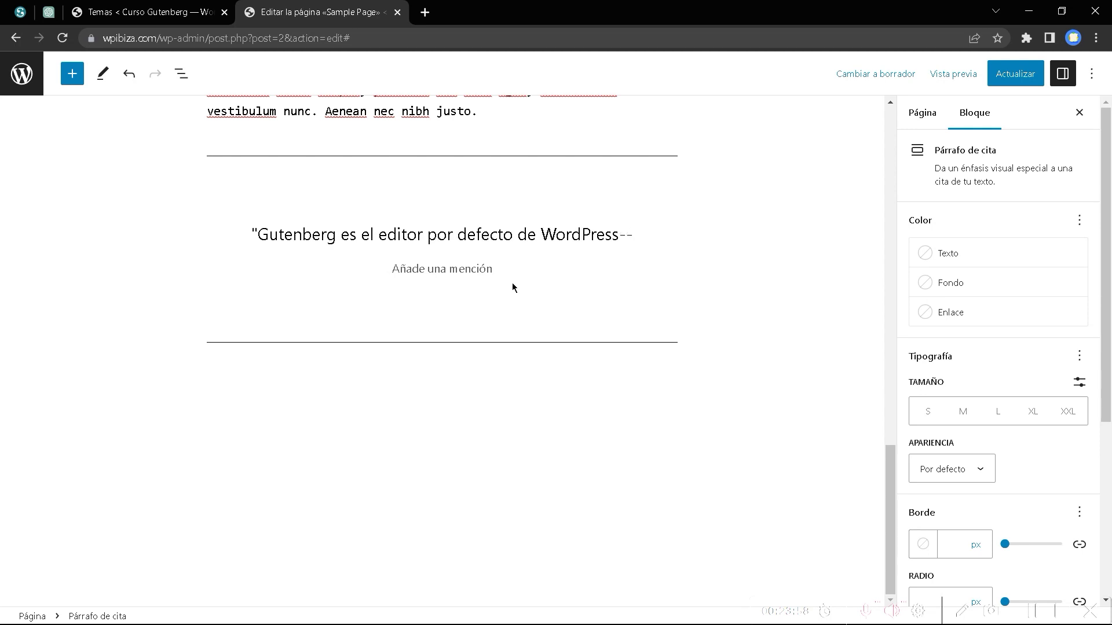
text(!)
key(BackSpace)
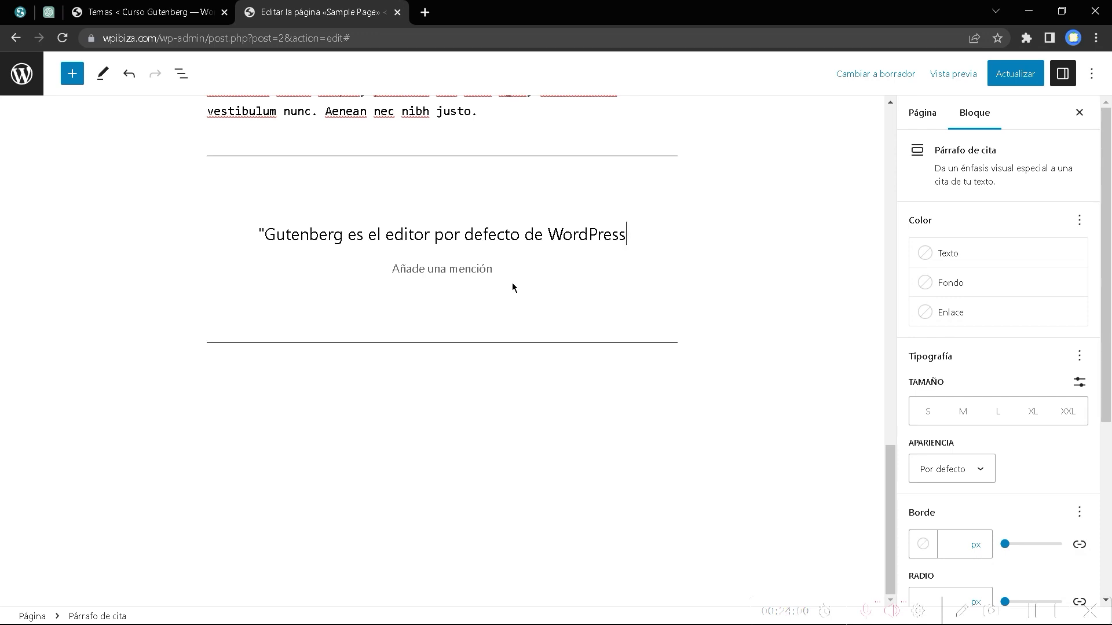
text(")
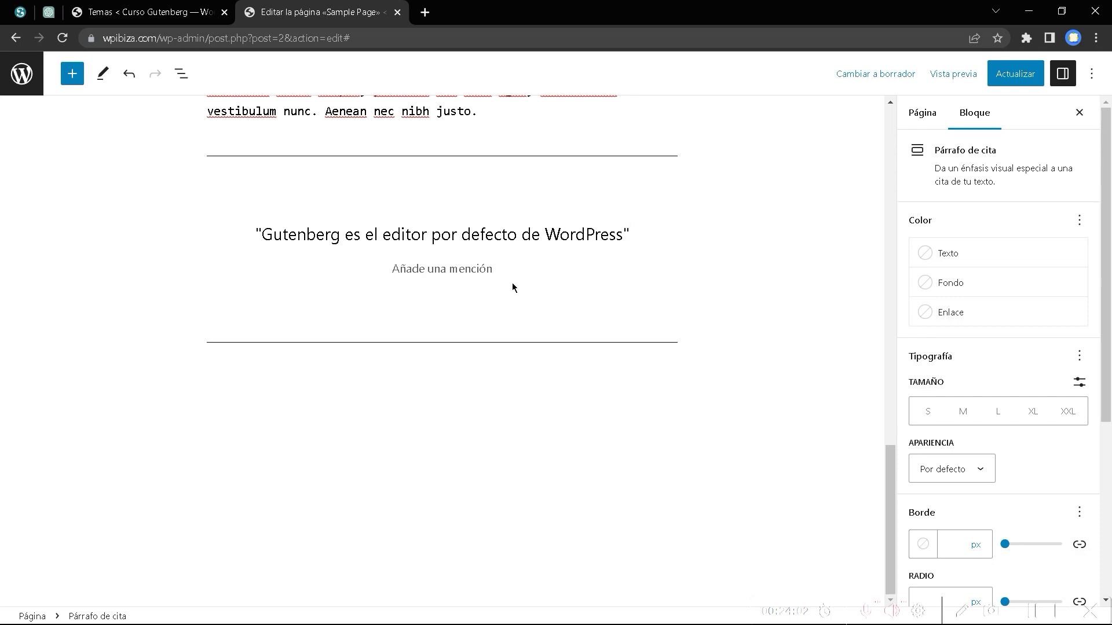
click(485, 271)
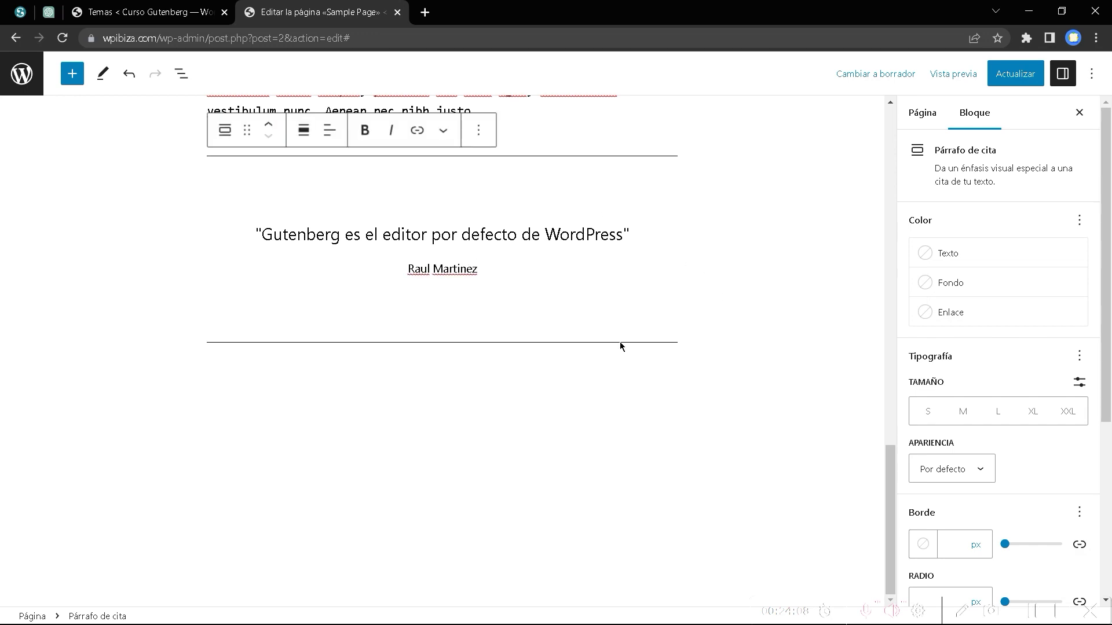
scroll(517, 313, up, 4)
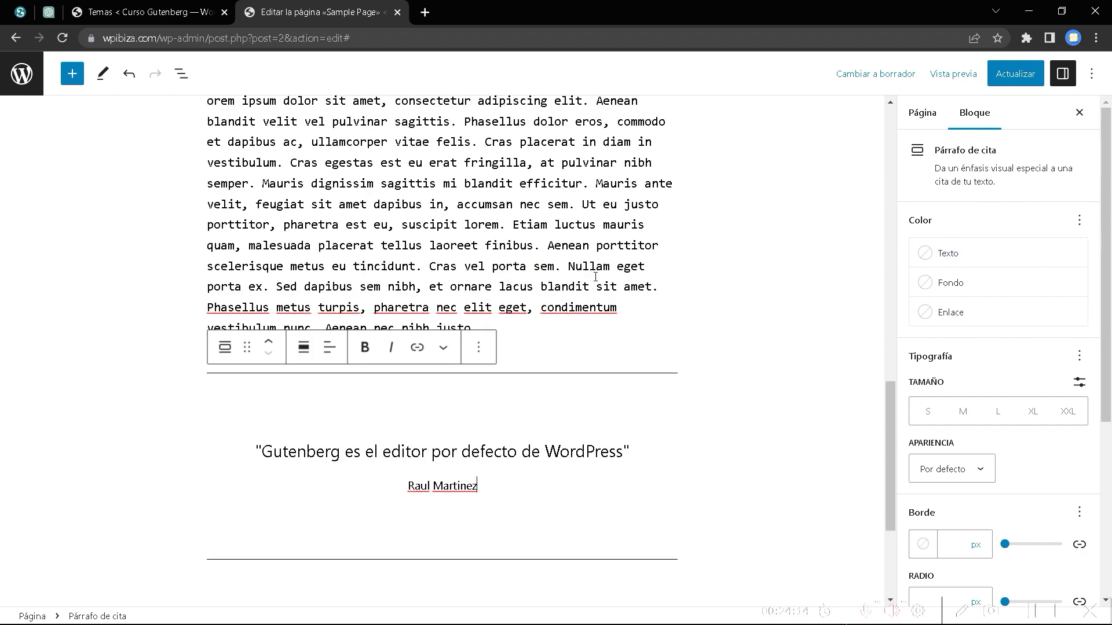
scroll(570, 397, up, 10)
scroll(382, 339, up, 1)
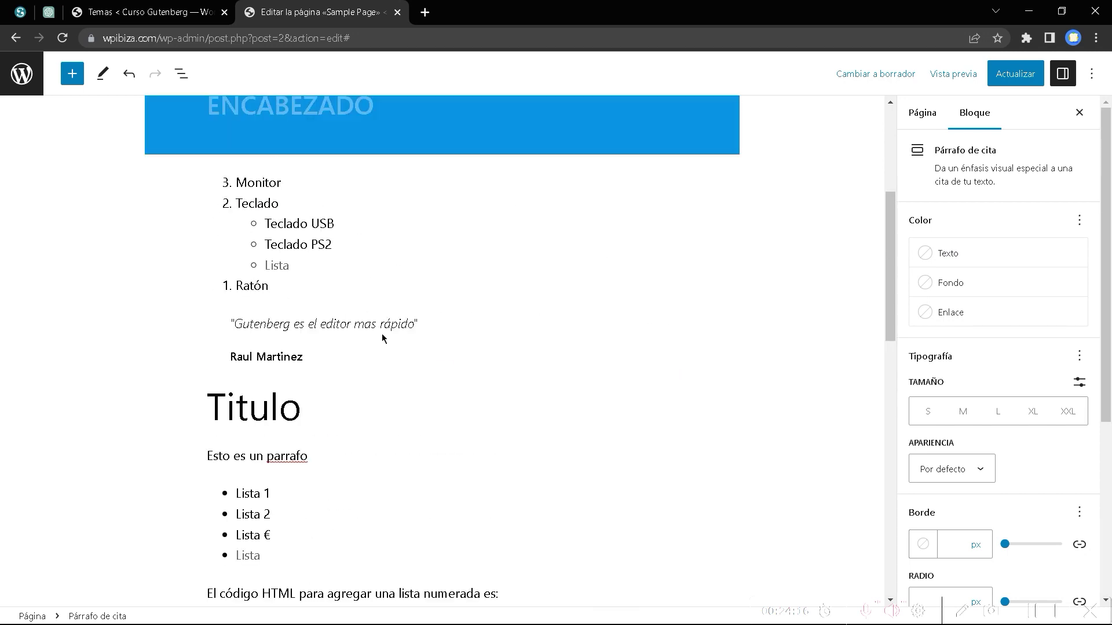
scroll(1016, 358, down, 4)
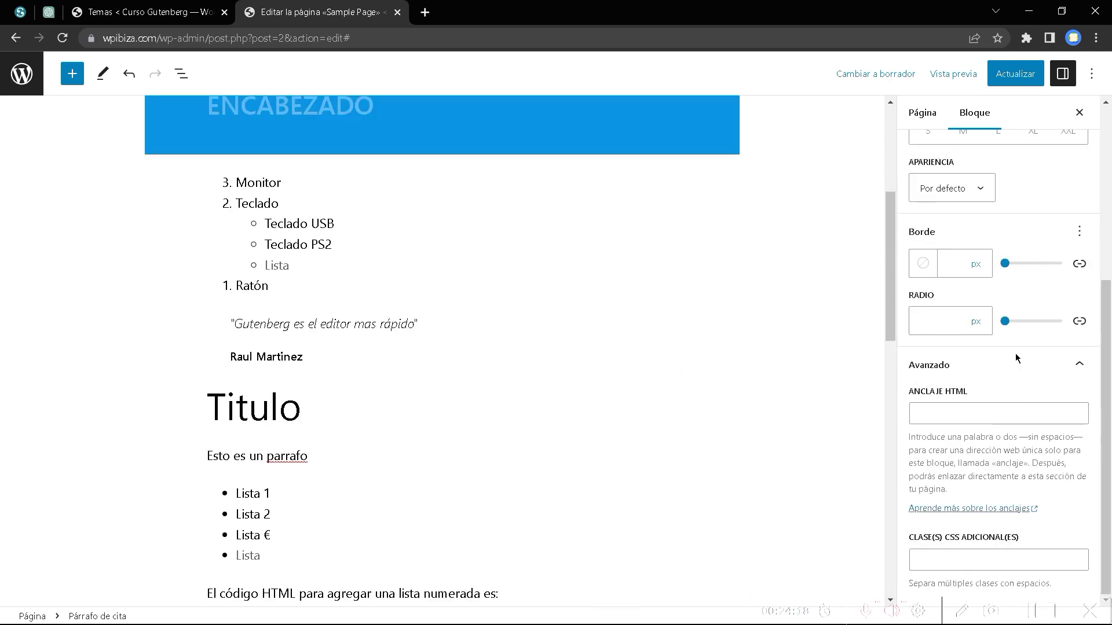
scroll(685, 429, down, 4)
scroll(546, 469, up, 3)
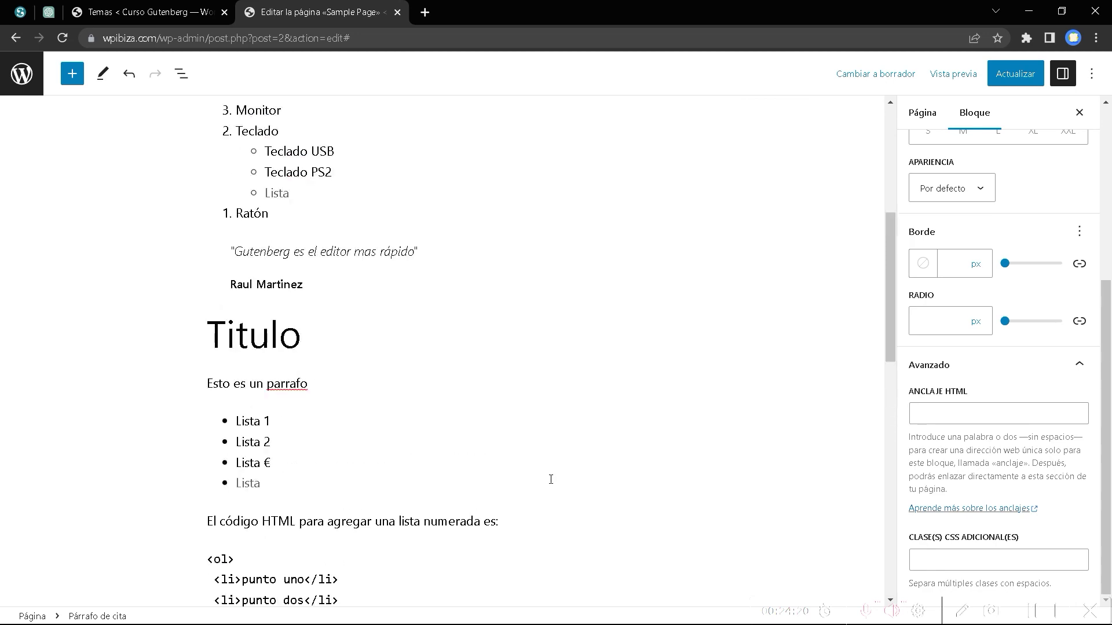
scroll(550, 478, down, 11)
scroll(1013, 350, up, 5)
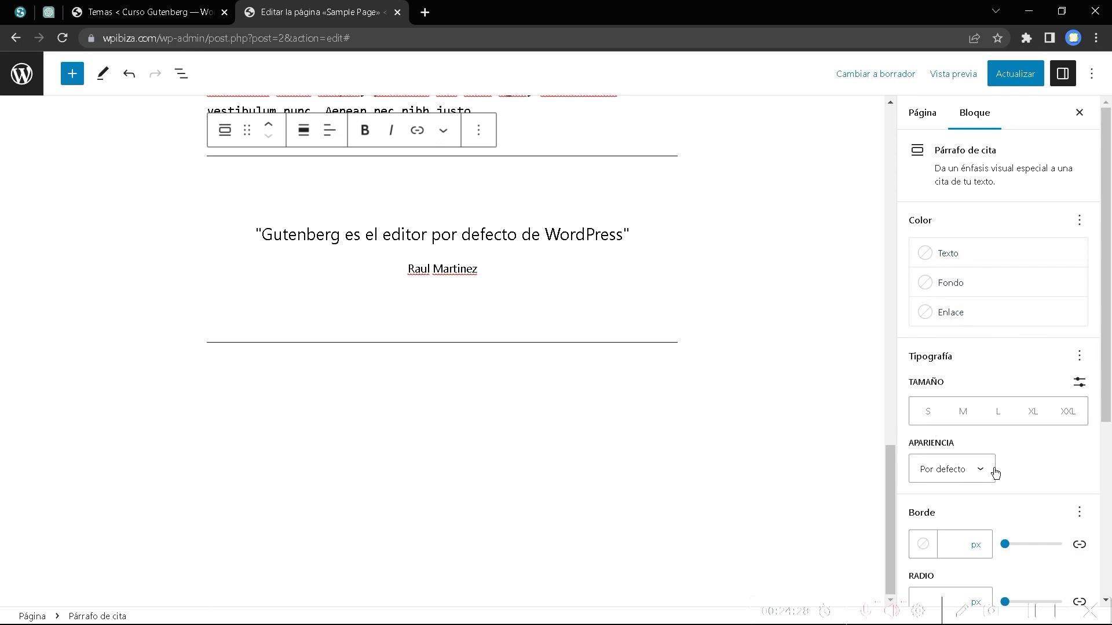
Set the selected quote text's font weight to Fina.
click(949, 468)
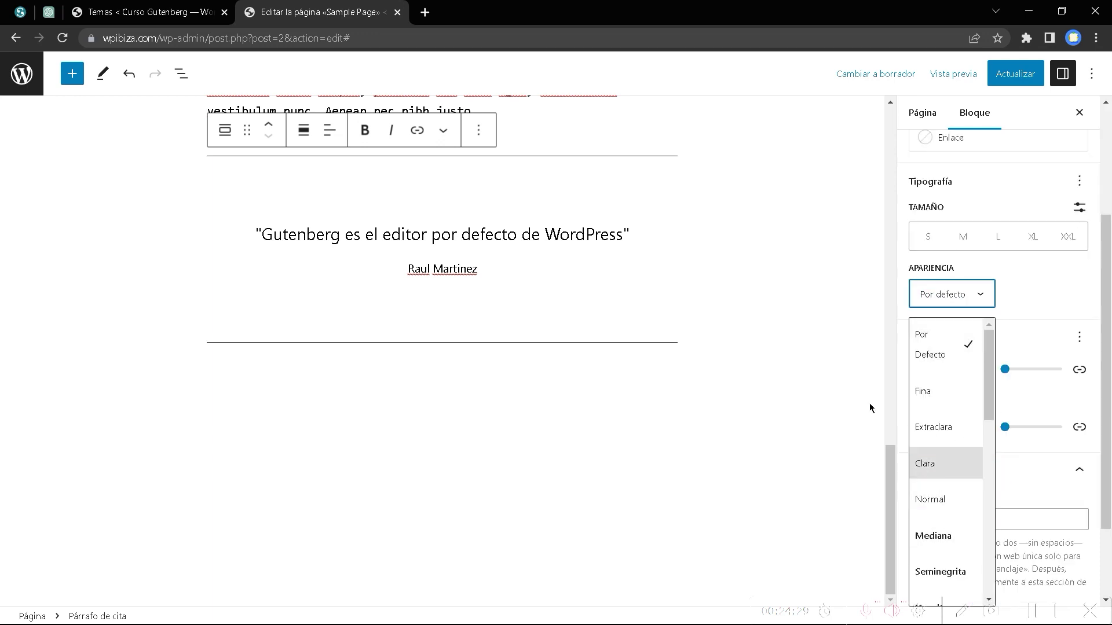
click(527, 232)
click(634, 232)
triple_click(634, 232)
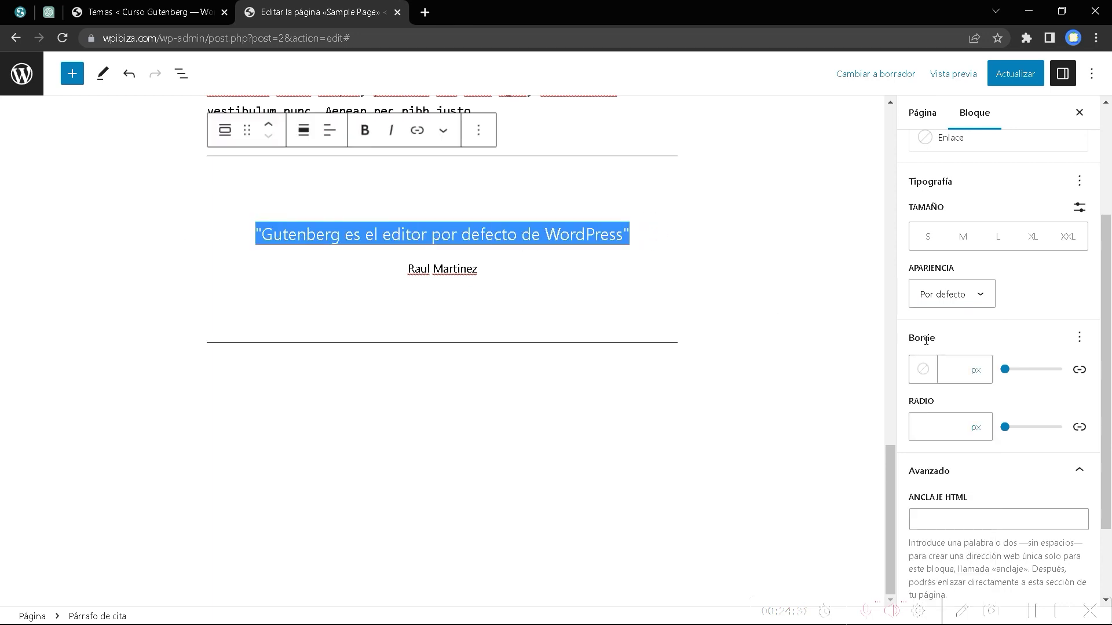
click(952, 294)
click(933, 399)
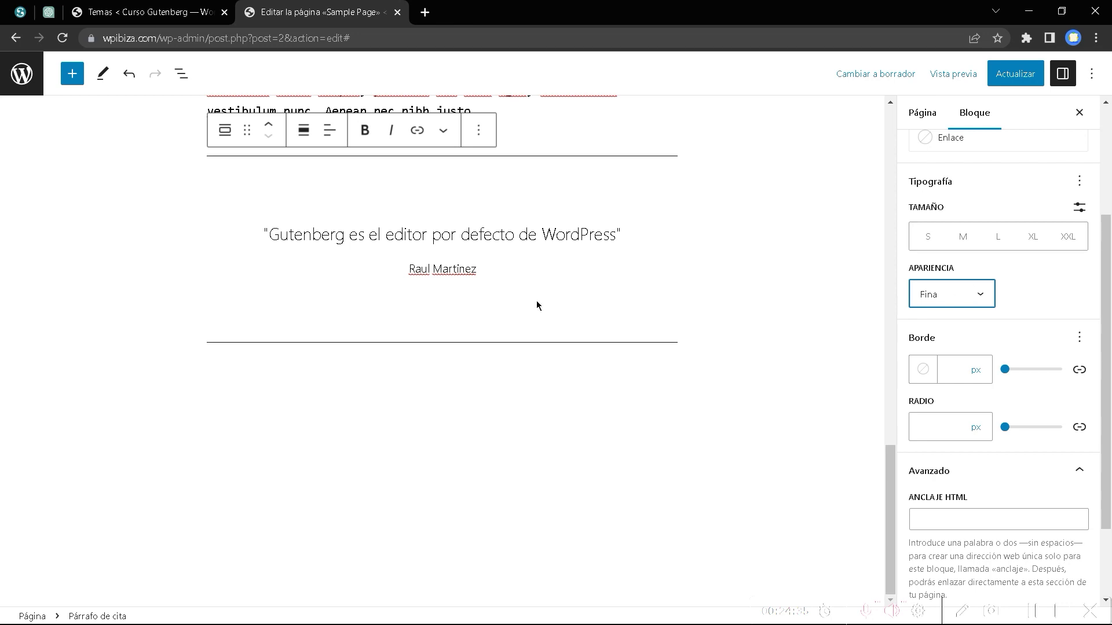
Change the citation weight to Mediana, then Extraclara, and show the List View.
triple_click(427, 267)
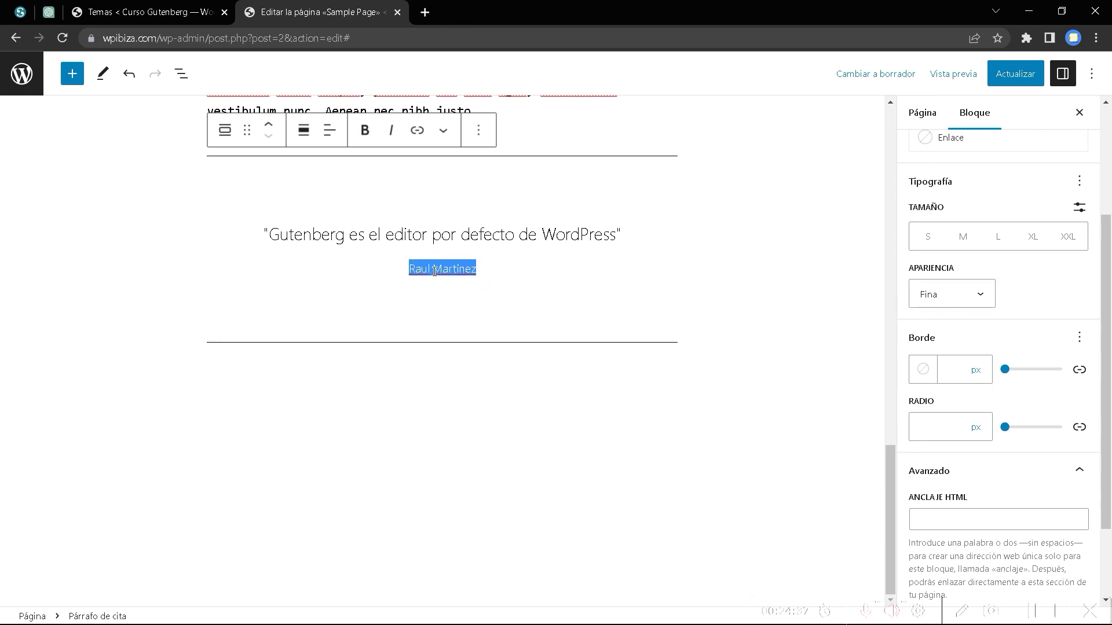
click(983, 294)
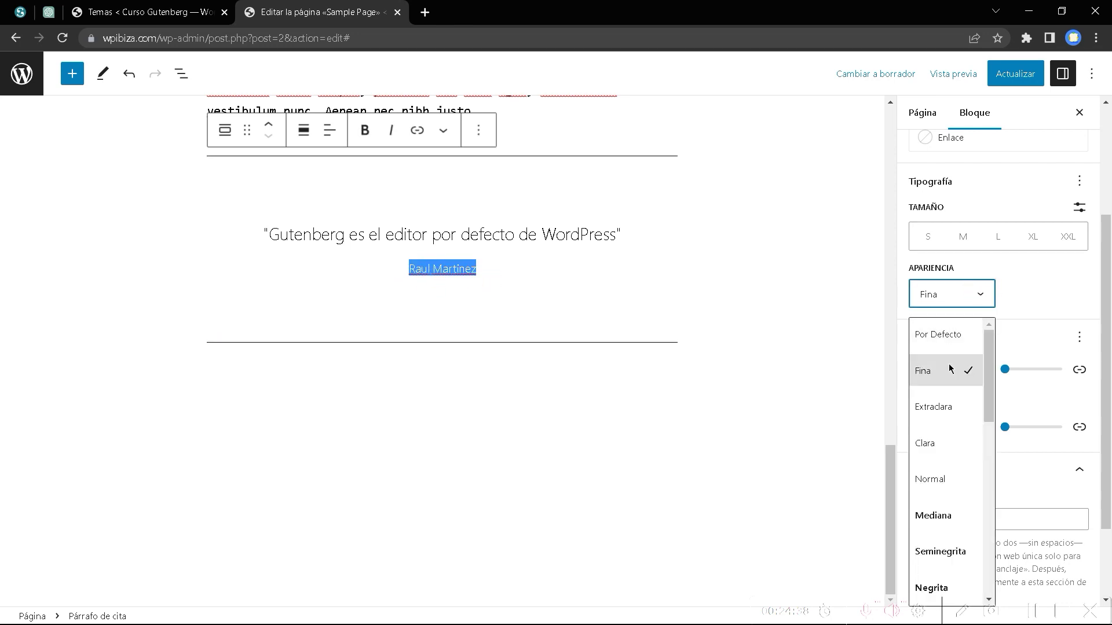
click(934, 514)
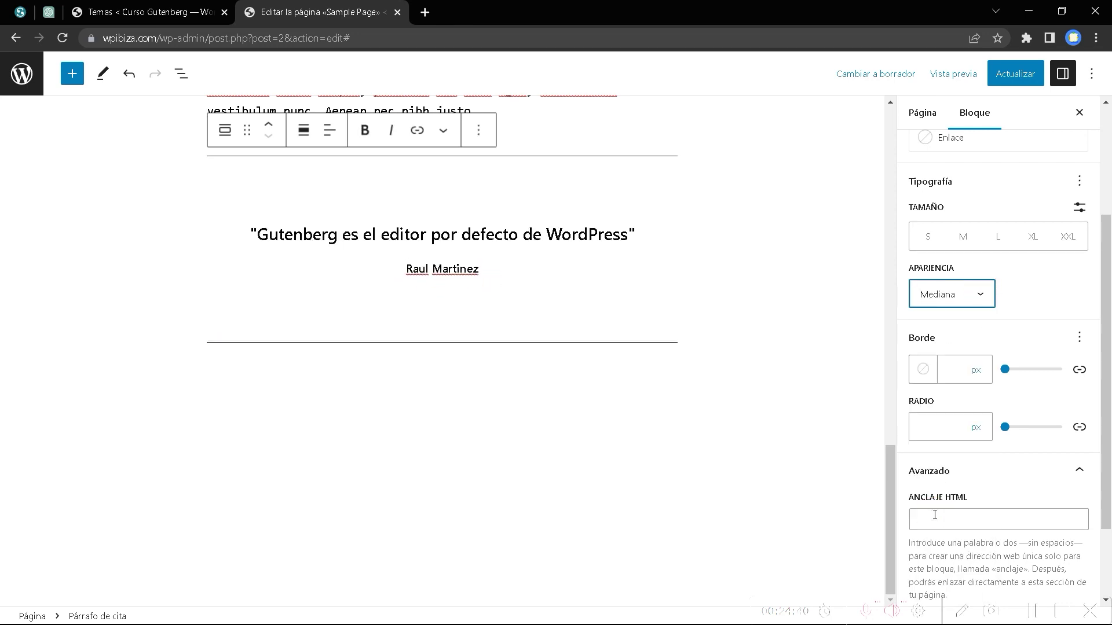
click(967, 299)
click(937, 409)
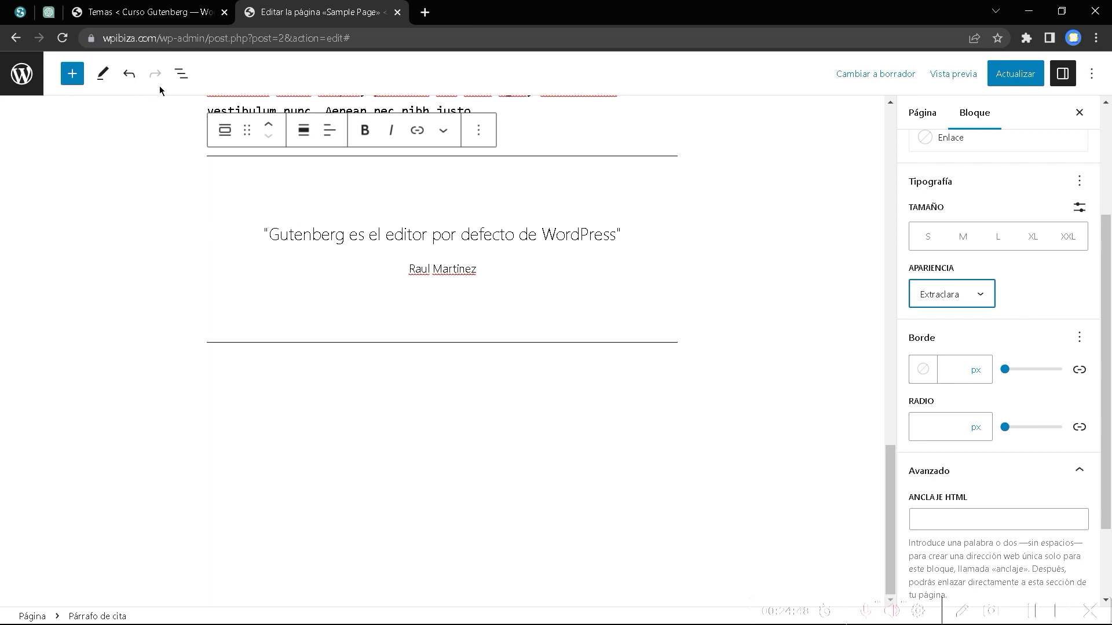
click(185, 78)
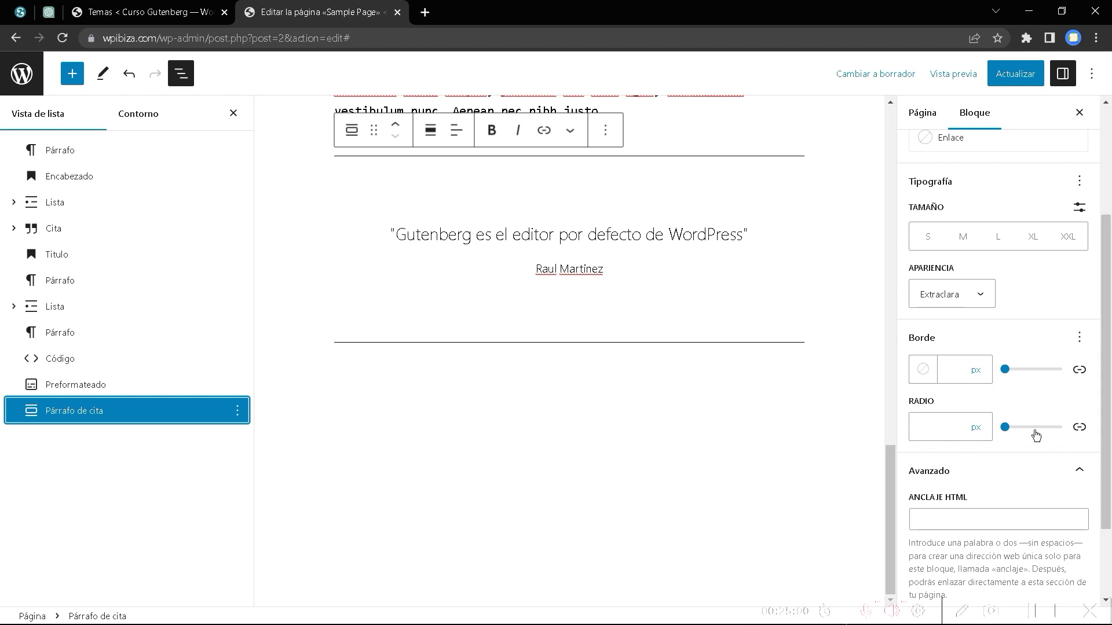
Give the quote block a dark green (Secundario) border.
scroll(1036, 437, down, 2)
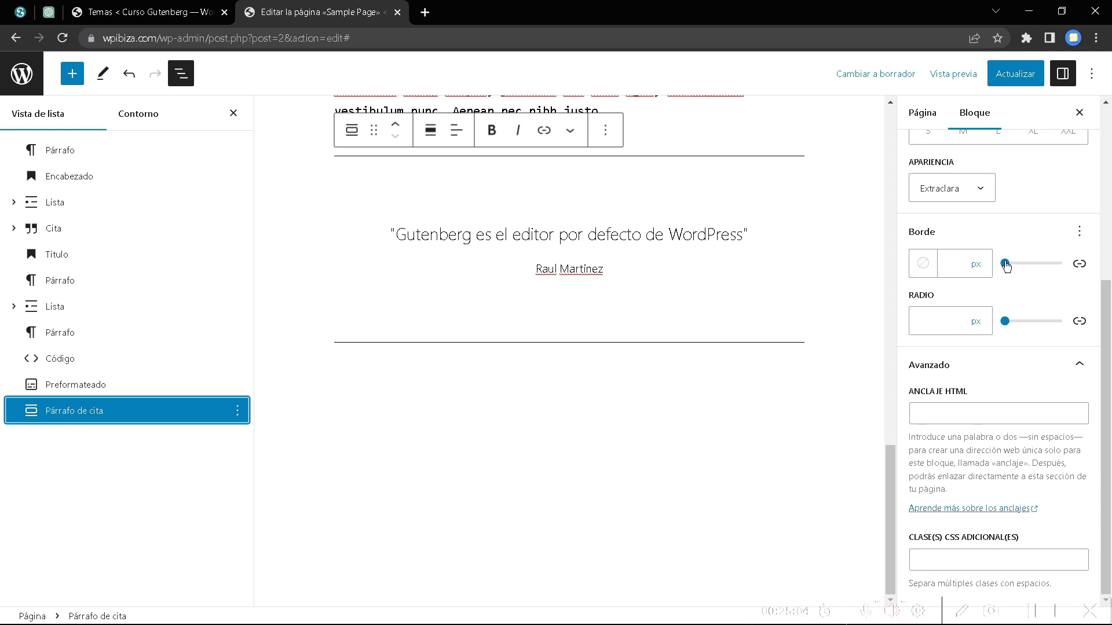
drag(1006, 264, 1007, 265)
click(923, 263)
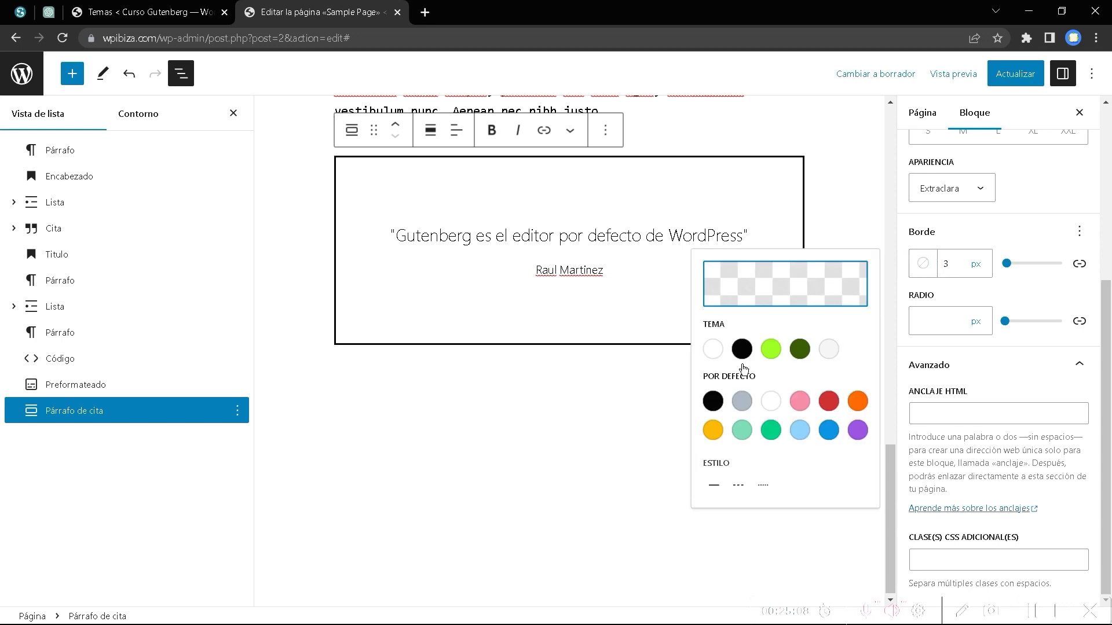
click(799, 351)
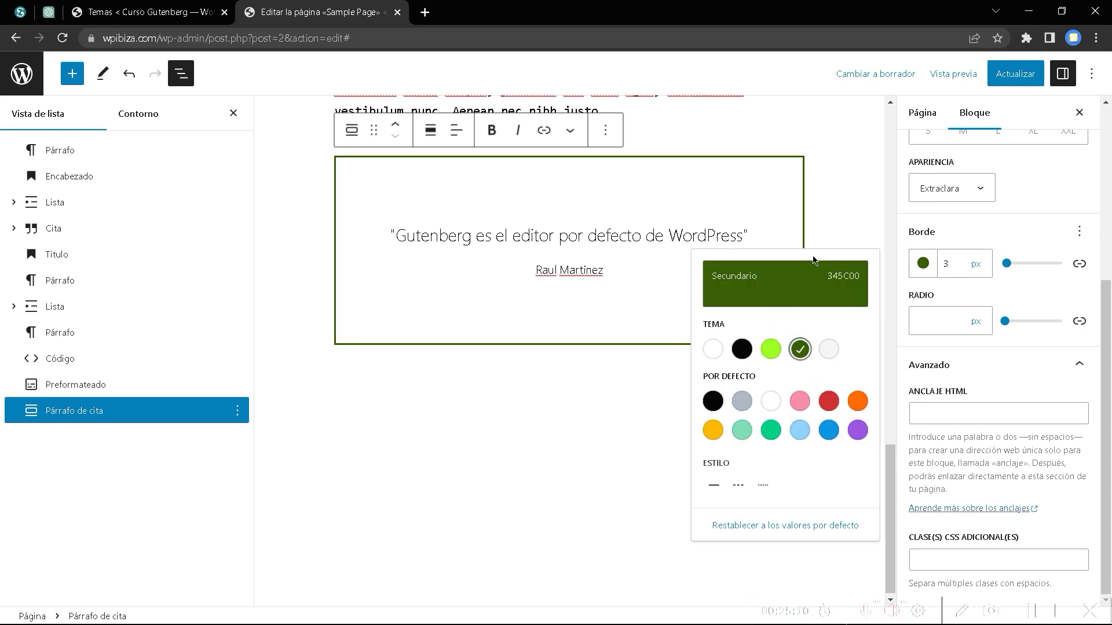
Round the quote's corners to 29 px, with the top-left corner at 40 px.
drag(1005, 321, 1023, 325)
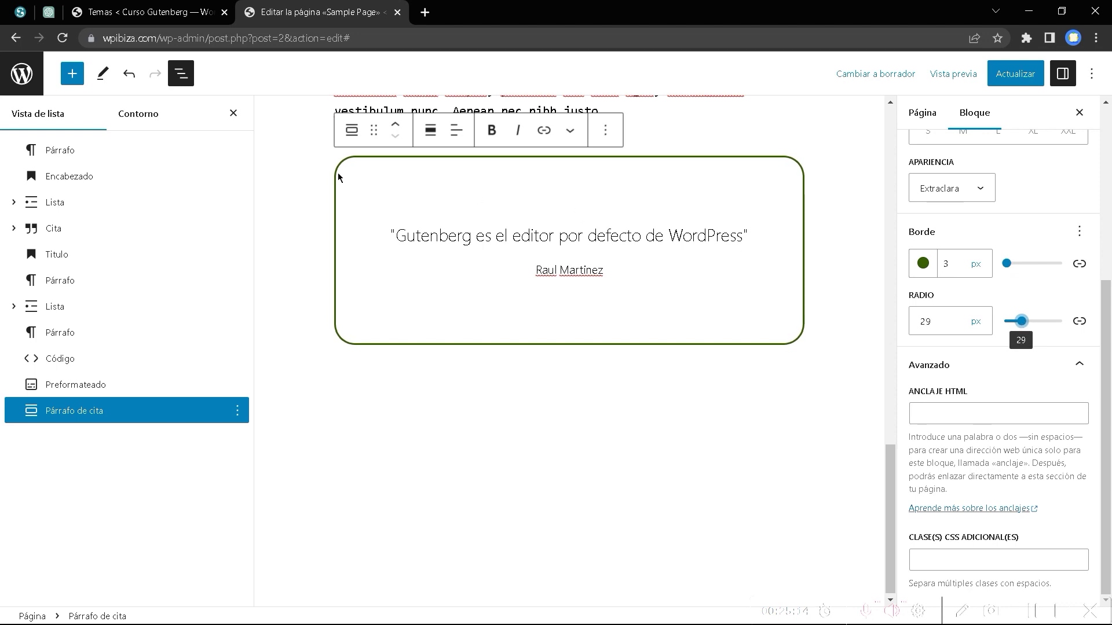
click(1078, 321)
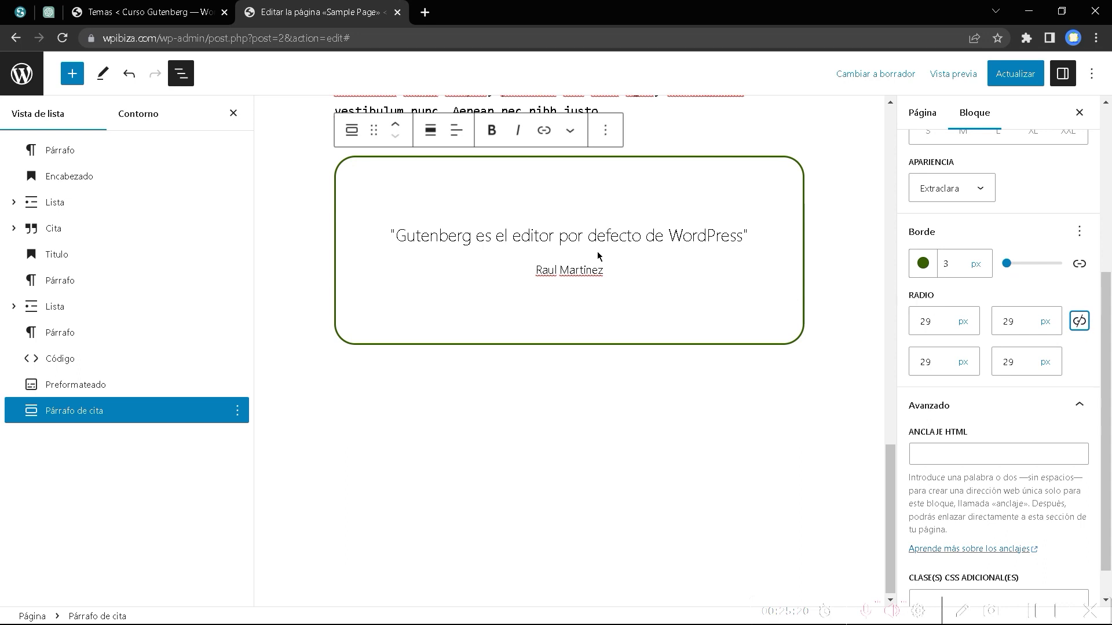
click(963, 322)
double_click(929, 323)
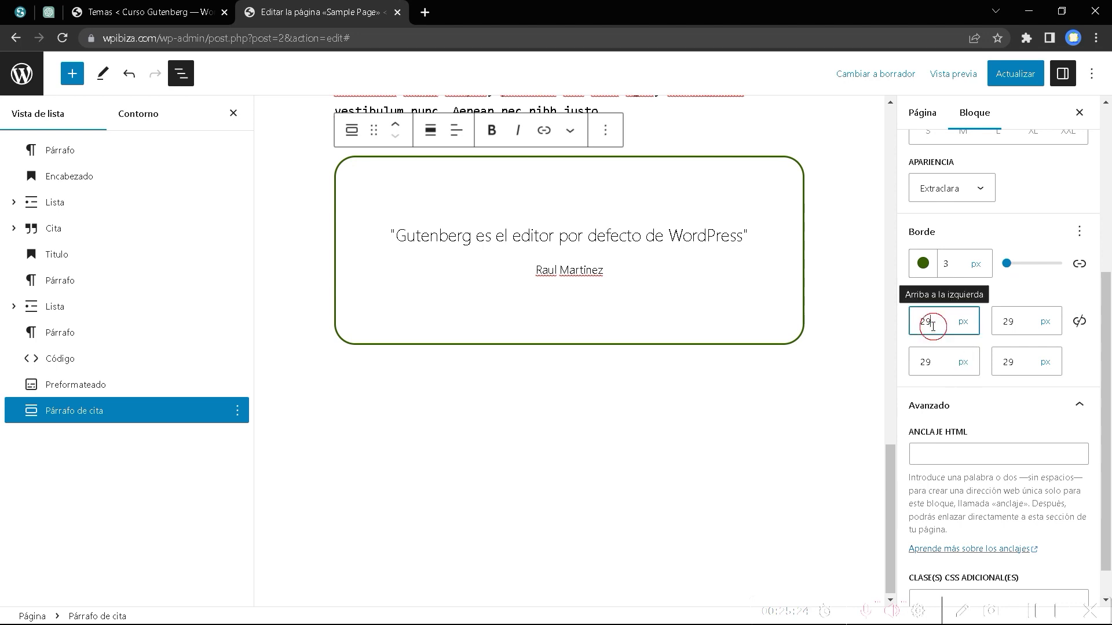
text(40)
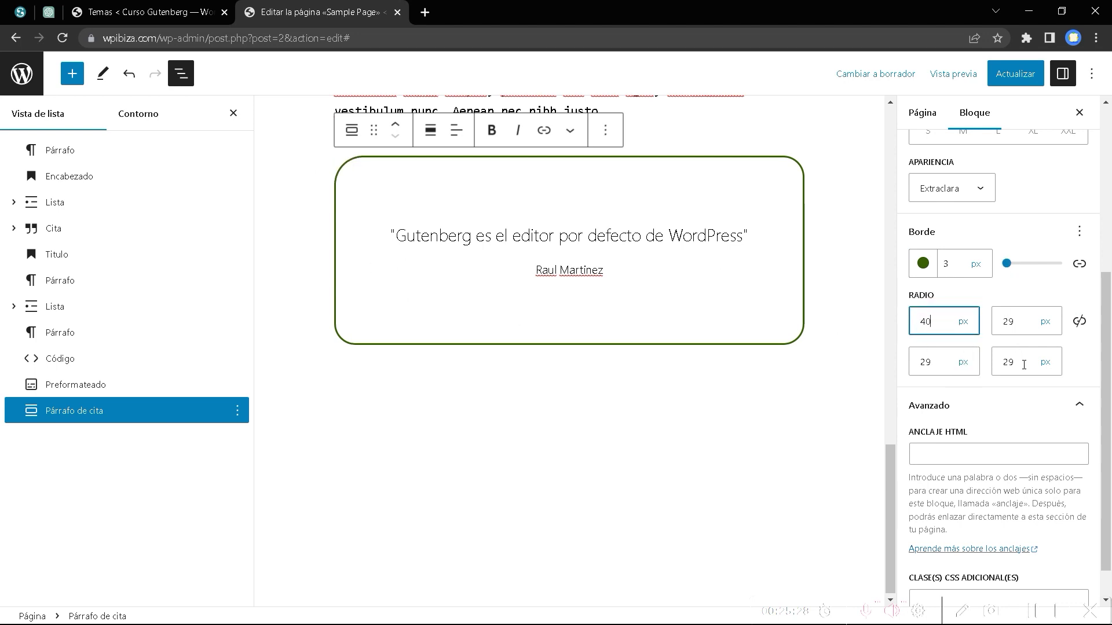
Unlink the border sides and set the top border width to 6 px.
scroll(1020, 371, up, 3)
click(1079, 408)
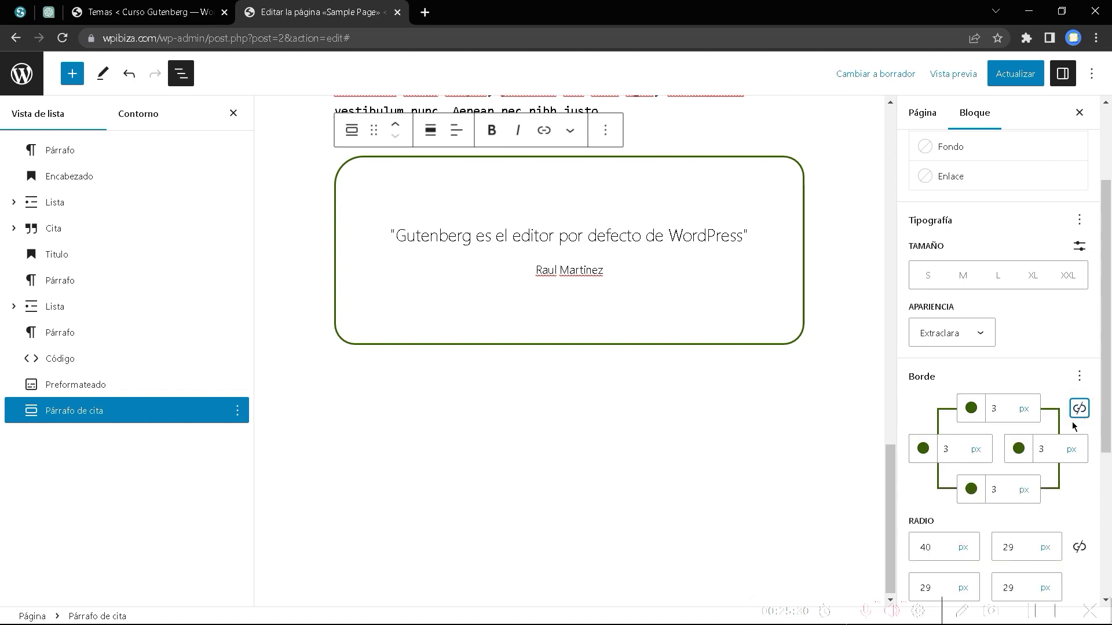
scroll(966, 376, down, 1)
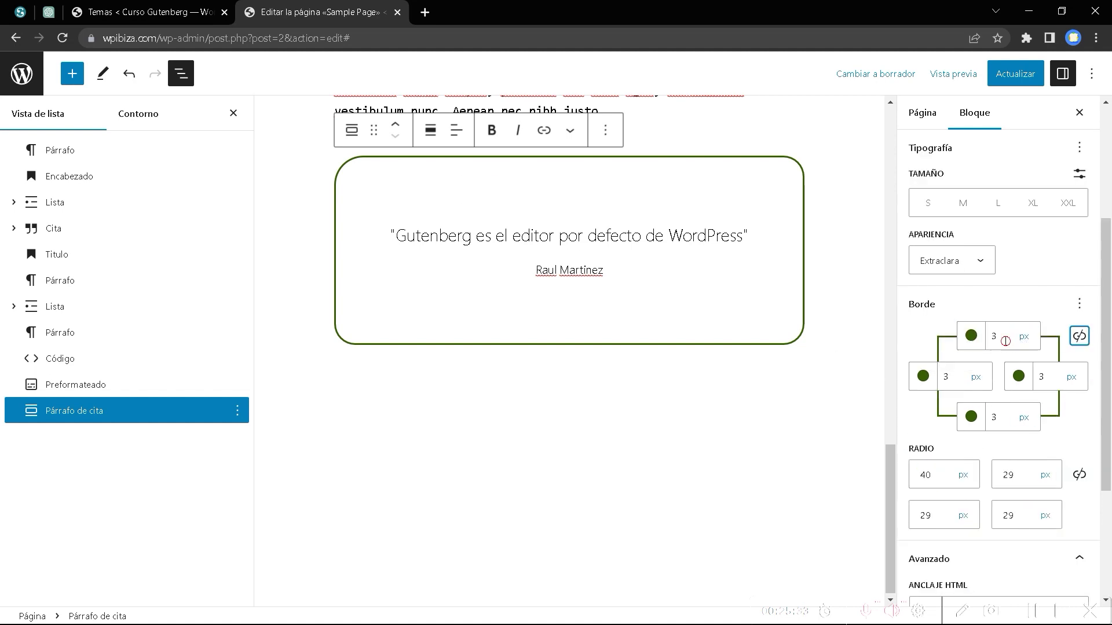
drag(1004, 340, 965, 343)
text(6)
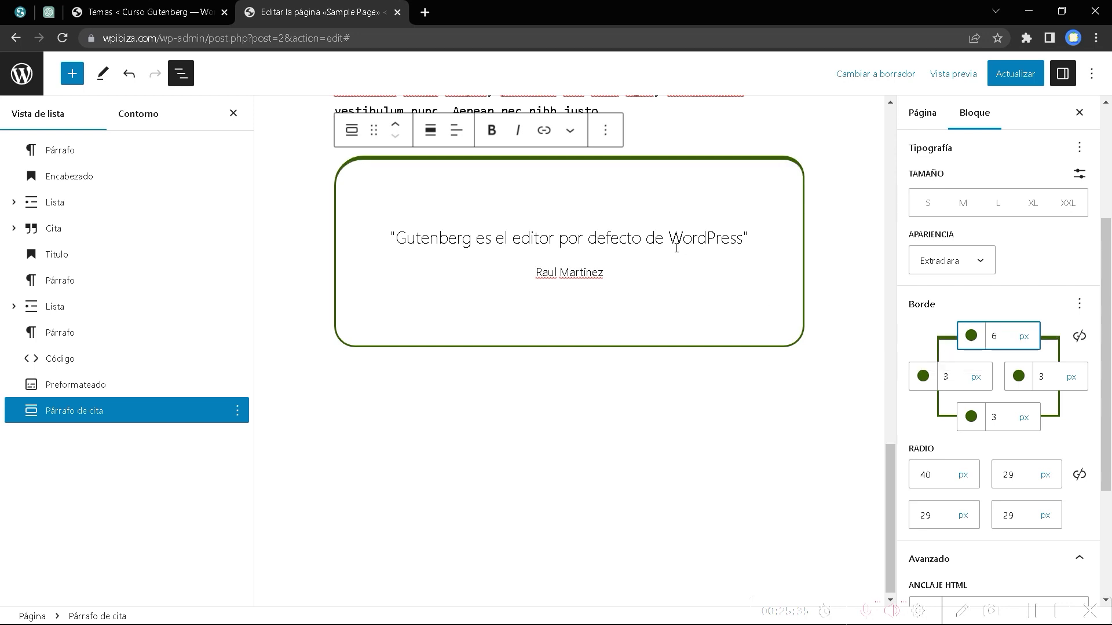
scroll(1033, 503, down, 3)
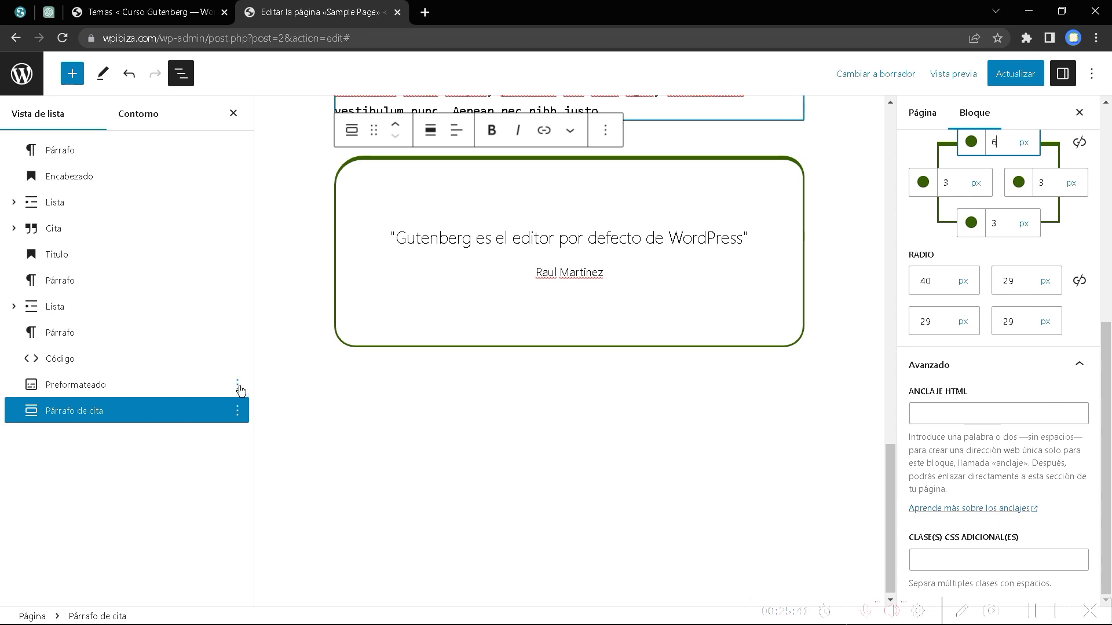
Insert a Tabla block below the quote with 2 columns and 3 rows.
click(74, 74)
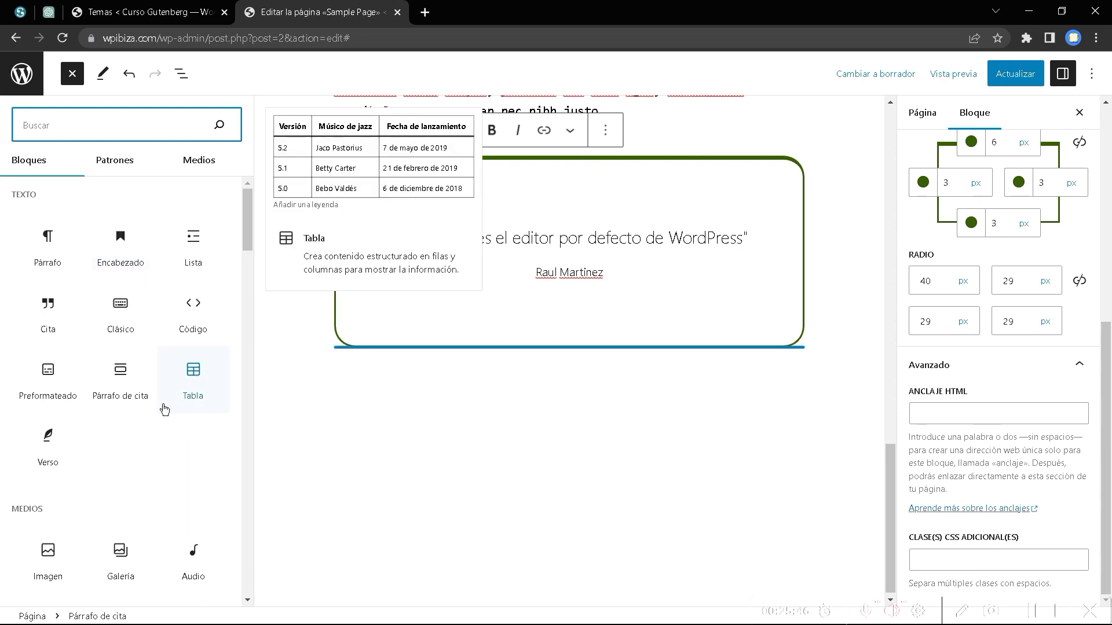
click(199, 380)
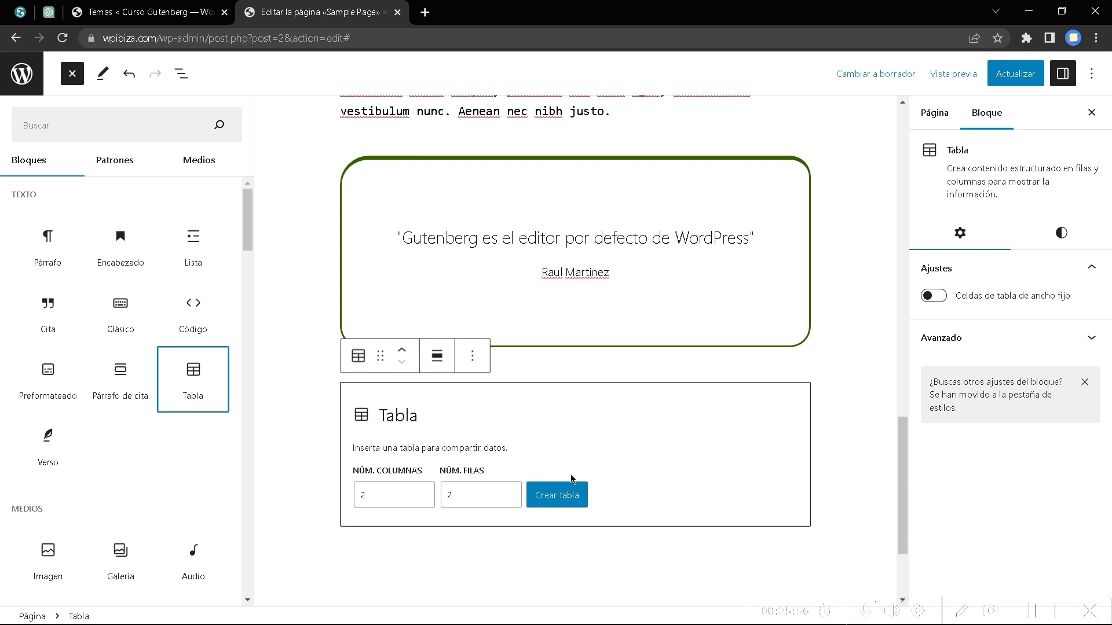
click(451, 500)
click(382, 491)
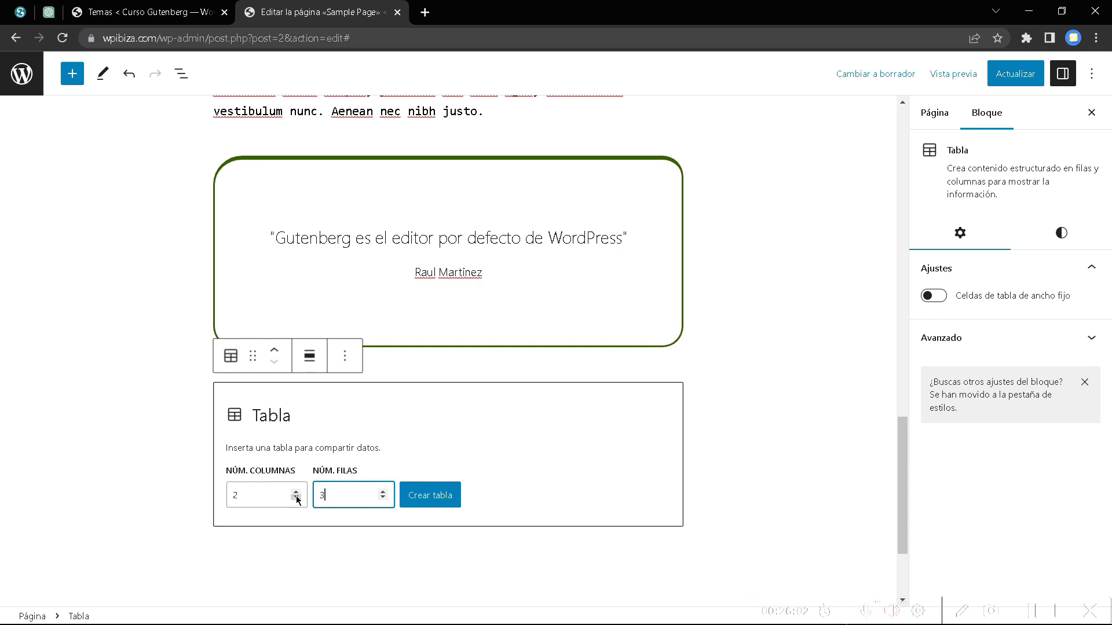
click(434, 505)
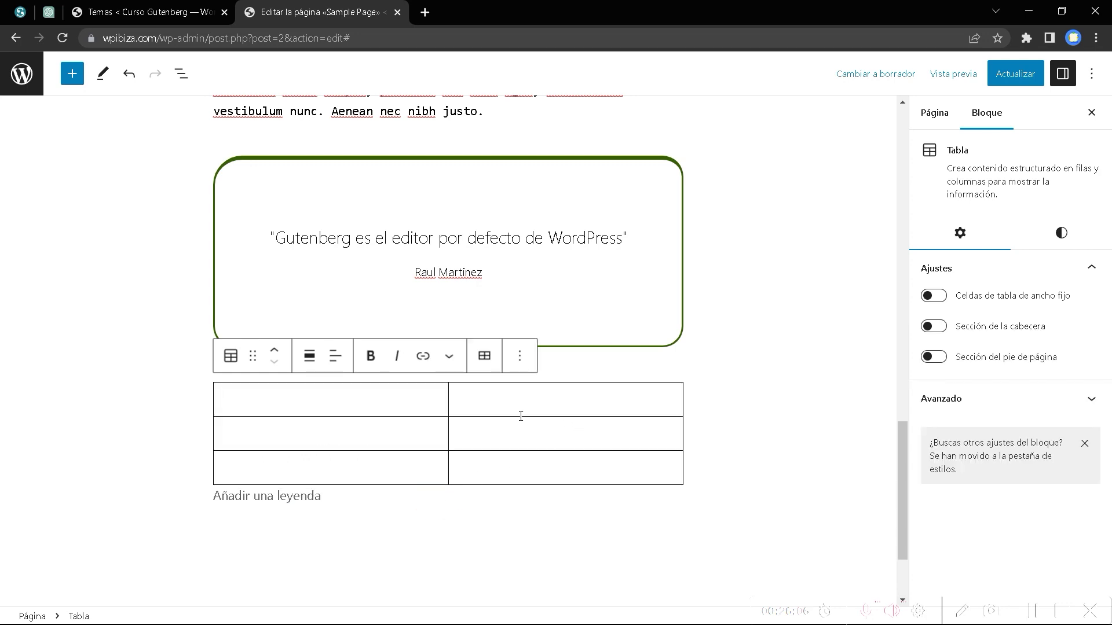
Type the NOMBRE and EDAD headings and the names Juan and Carla.
text(NOM)
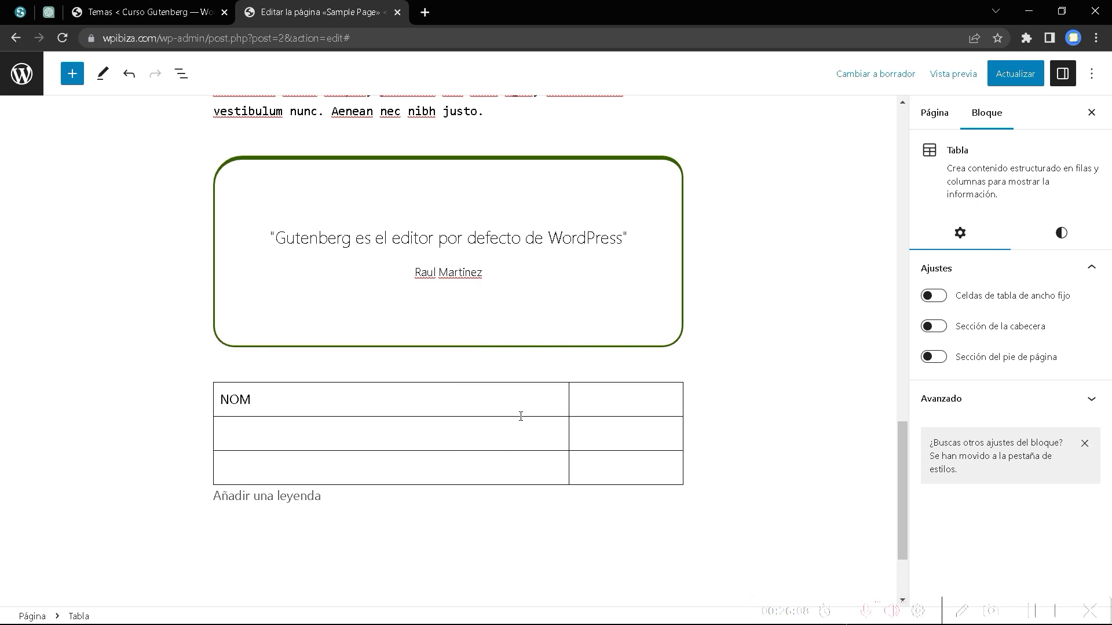
text(BRE)
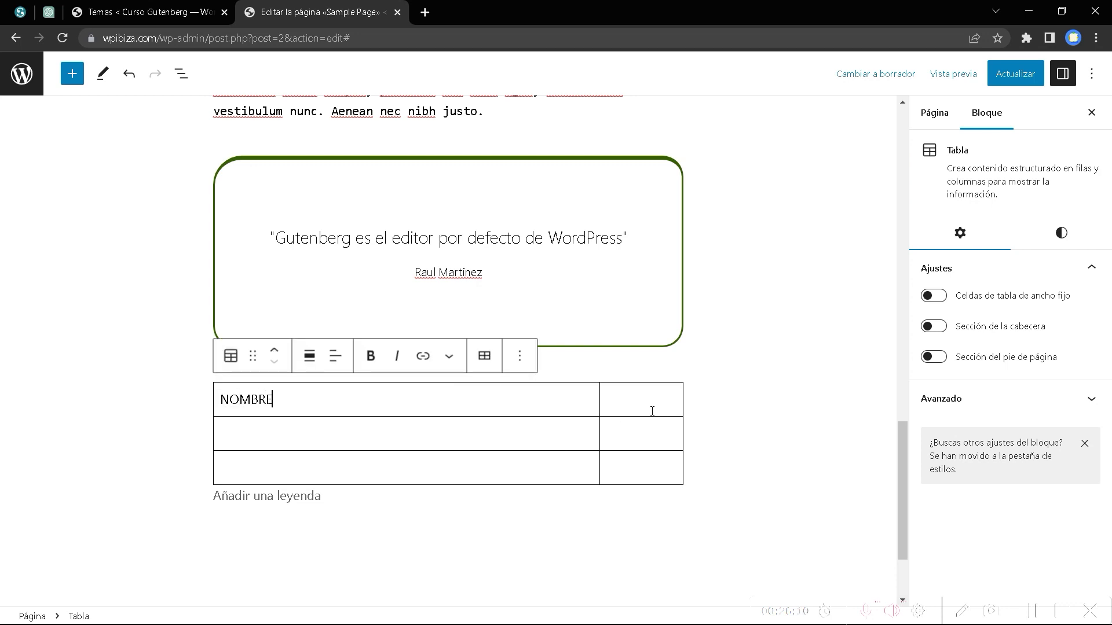
click(649, 409)
text(EDAD)
click(385, 439)
text(Juan)
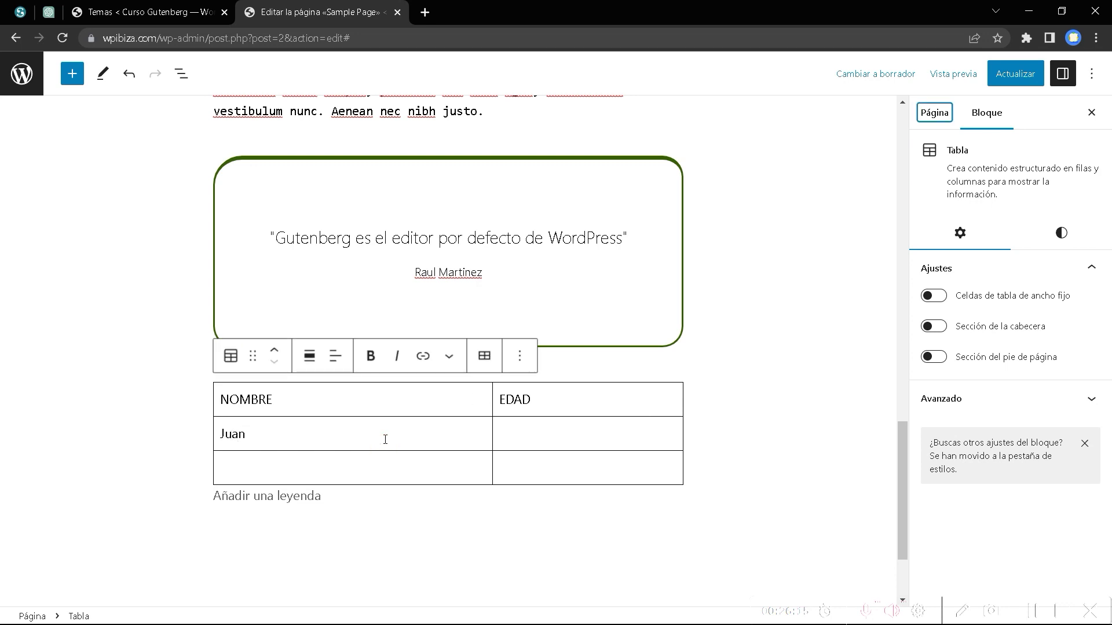
click(368, 468)
text(Xar¿¿¿)
key(BackSpace)
key(BackSpace)
key(BackSpace)
key(BackSpace)
key(BackSpace)
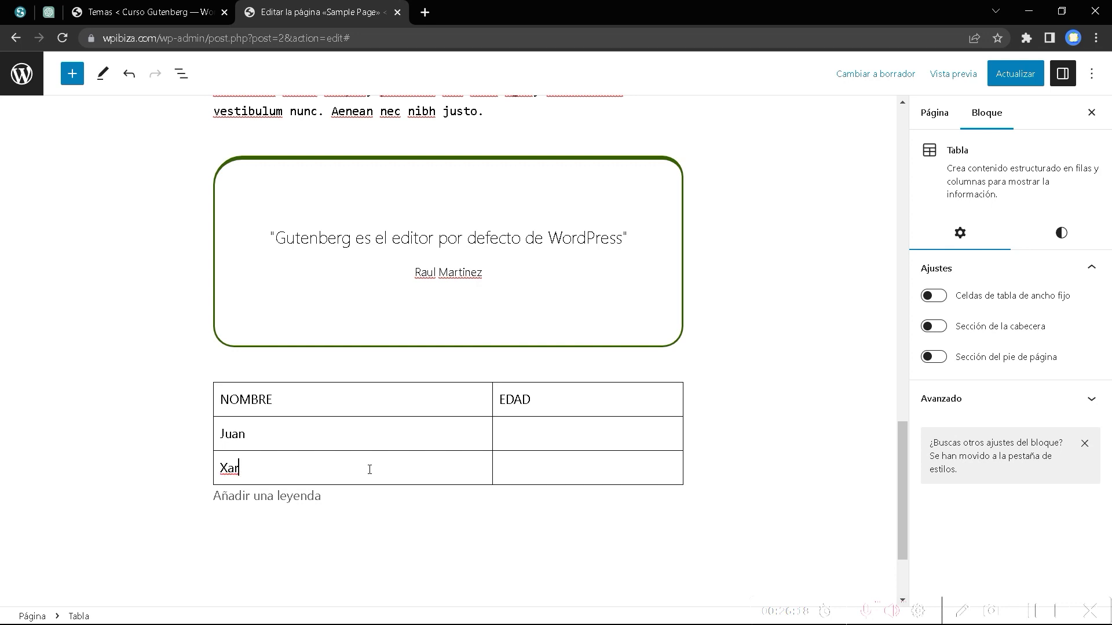
text(Car)
key(BackSpace)
key(BackSpace)
key(BackSpace)
key(BackSpace)
text(Carla)
Enter the ages 23 and 41 beside Juan and Carla.
click(544, 443)
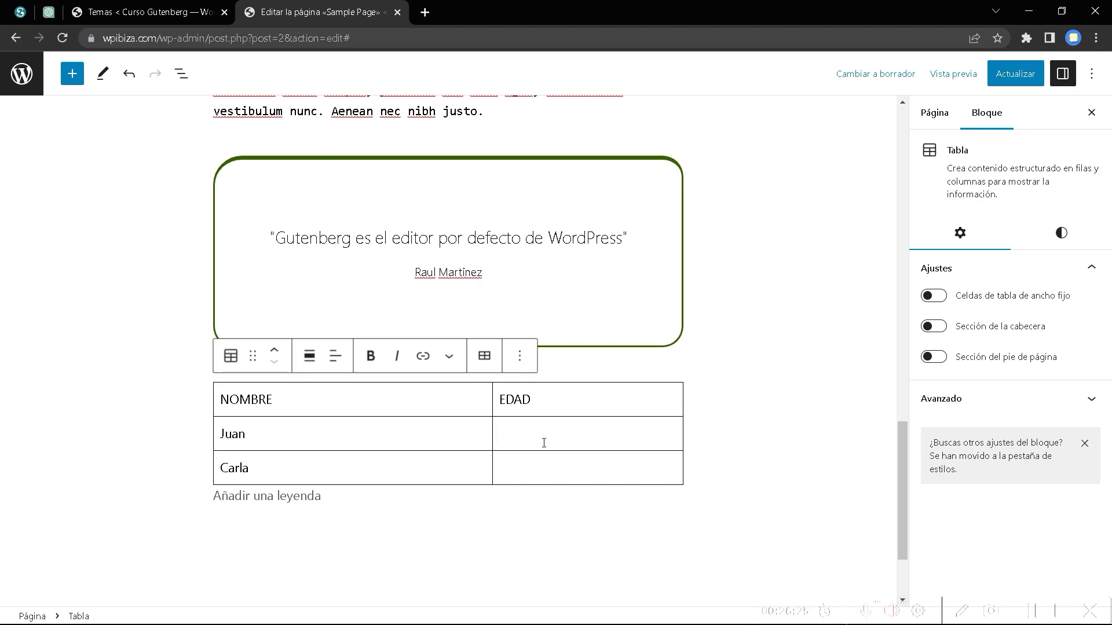
text(23)
click(525, 465)
text(41)
Select the table and look through its width and alignment options without changing anything.
click(339, 384)
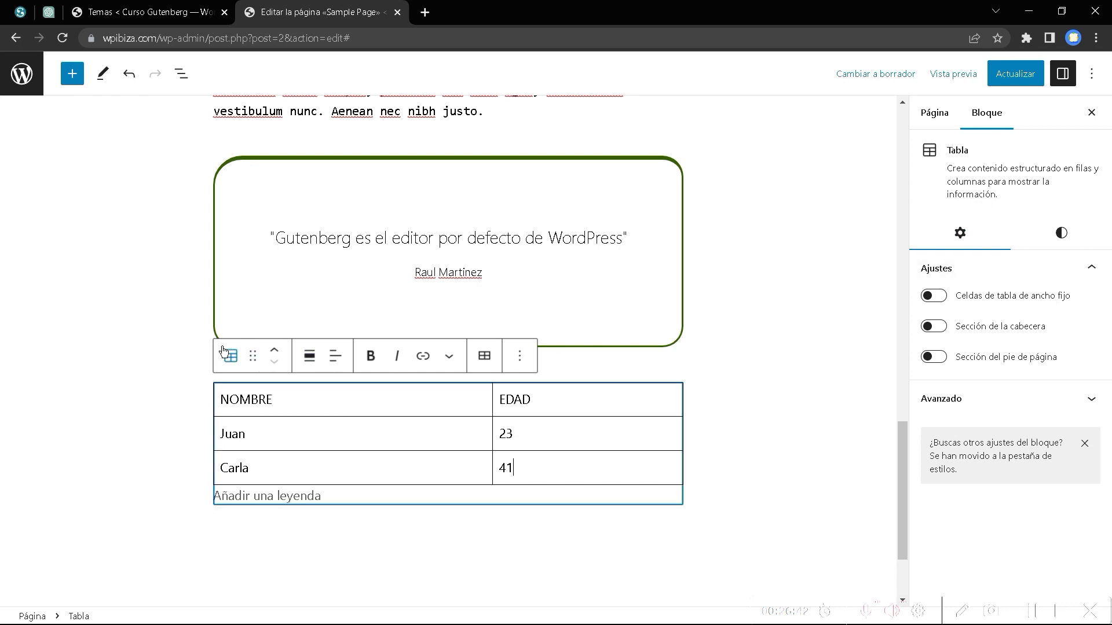
click(309, 356)
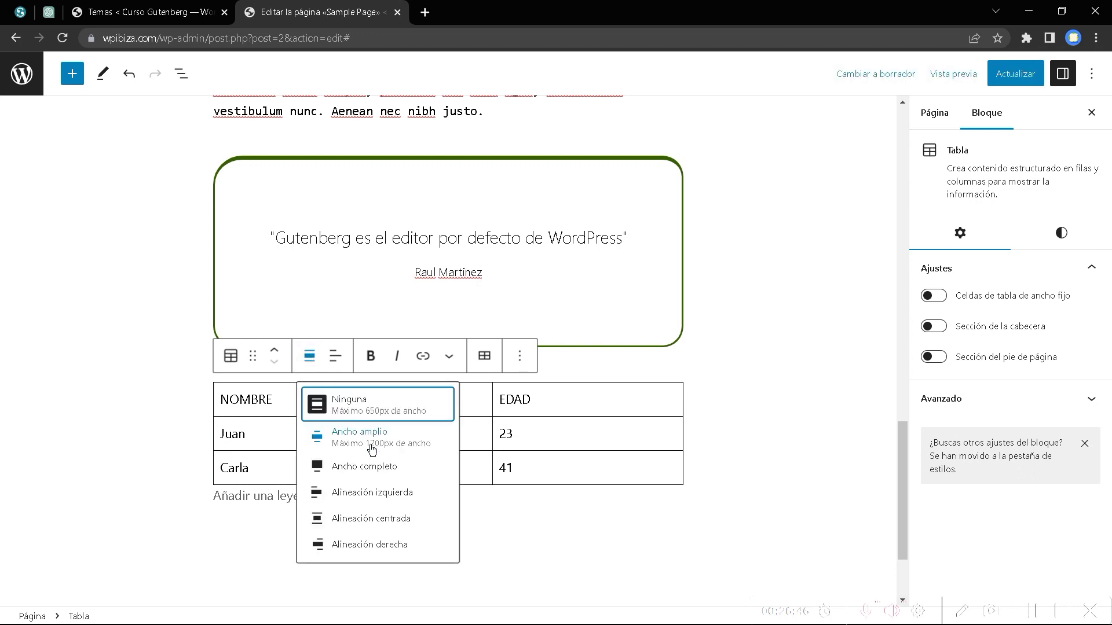
click(336, 356)
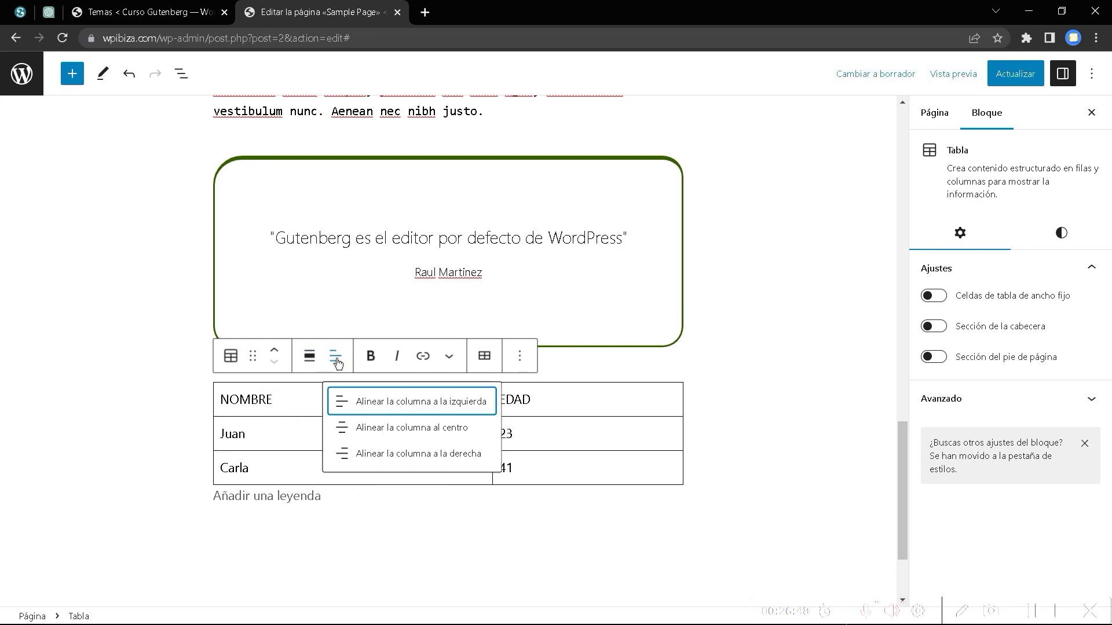
click(309, 355)
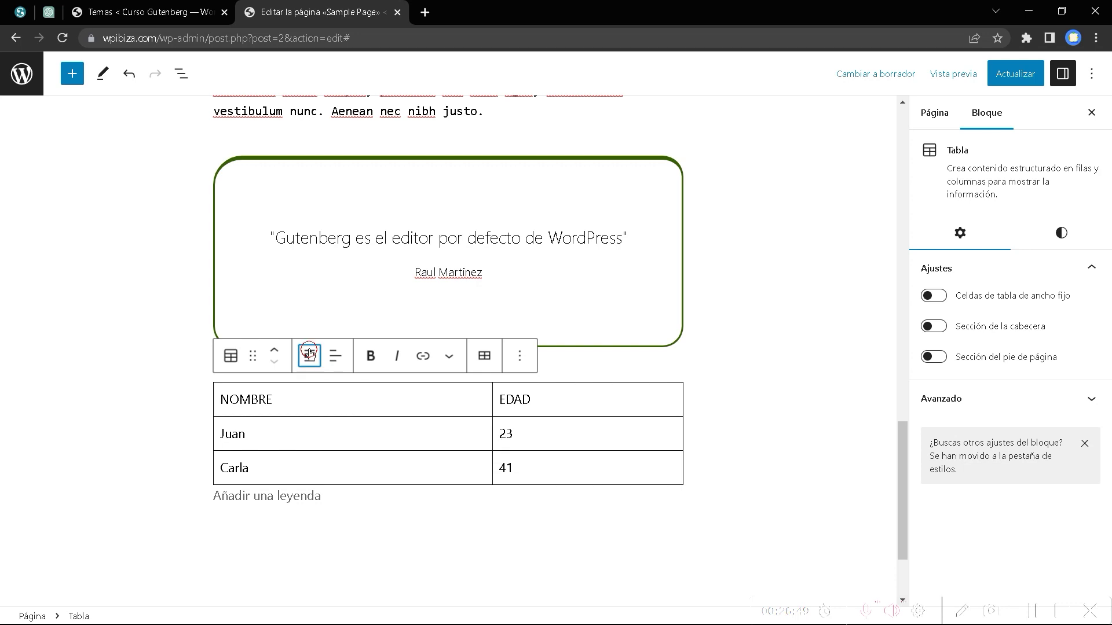
click(485, 359)
Try inserting empty rows above and below the Carla row, undoing each insertion.
click(484, 360)
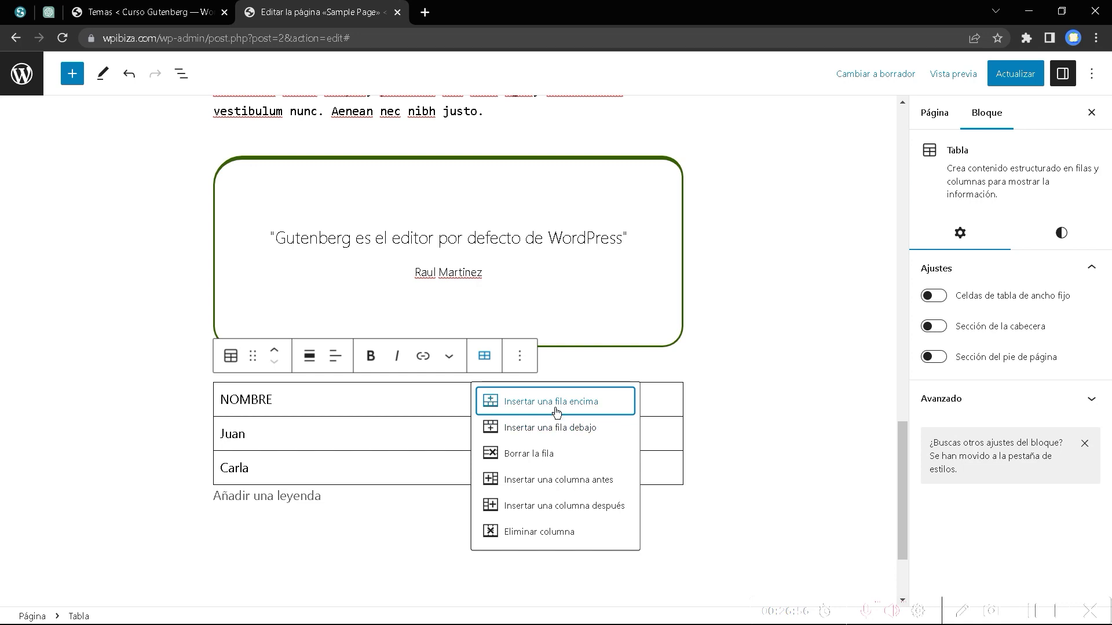
click(555, 405)
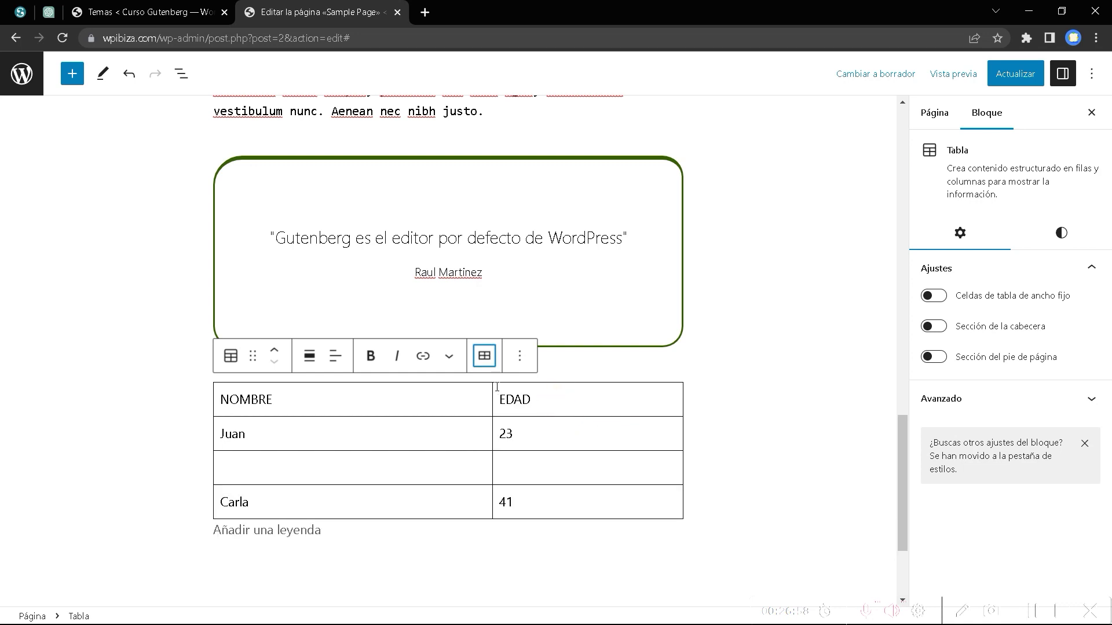
key(ctrl+z)
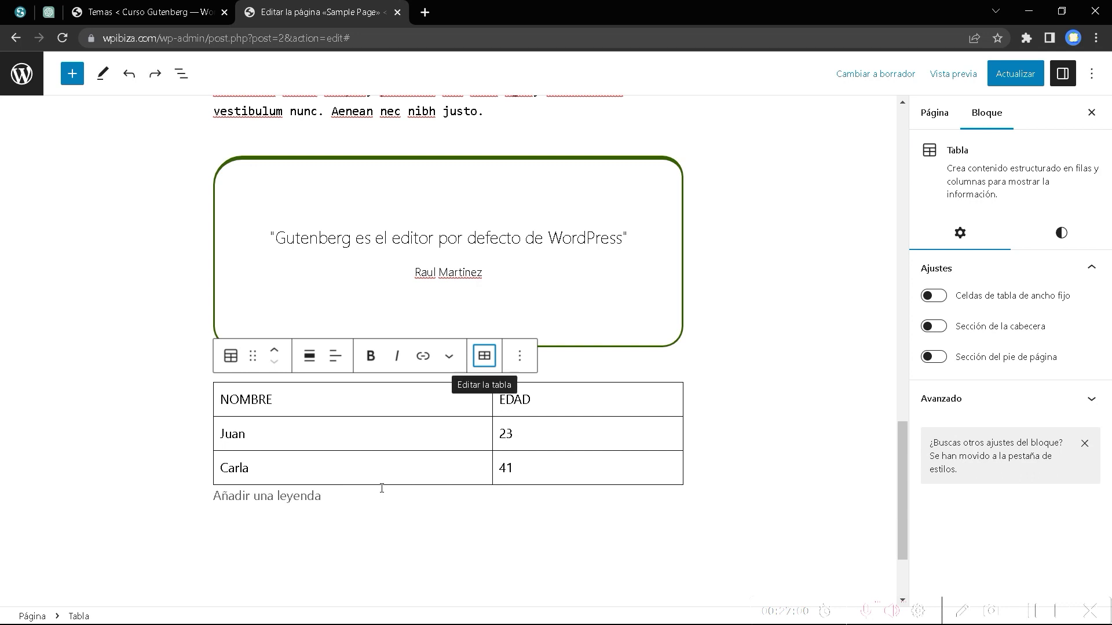
click(261, 470)
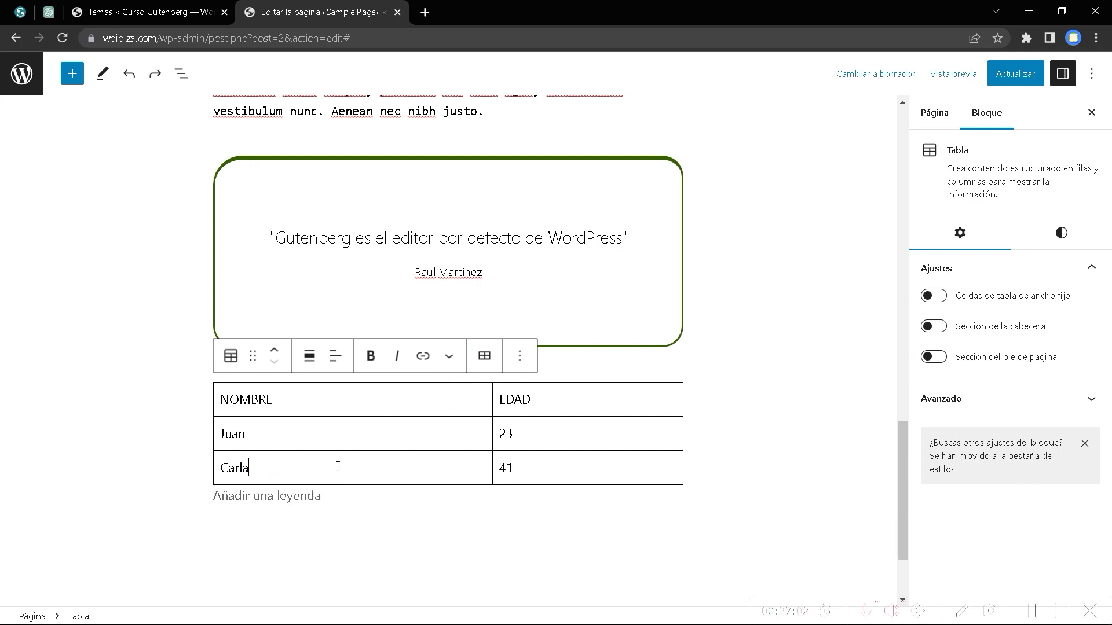
click(484, 356)
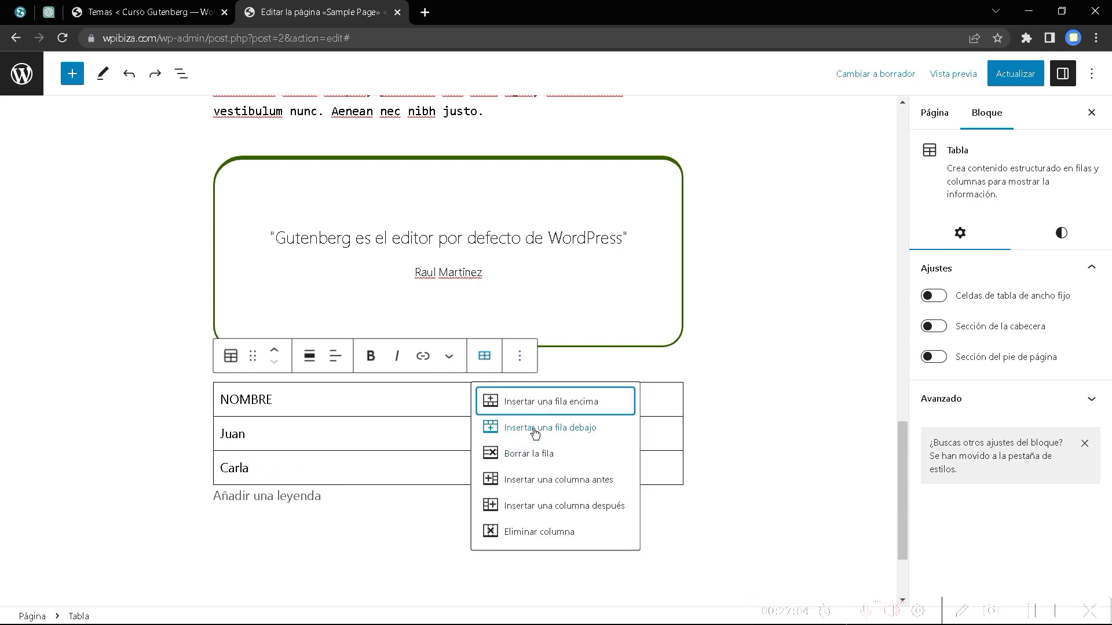
click(542, 402)
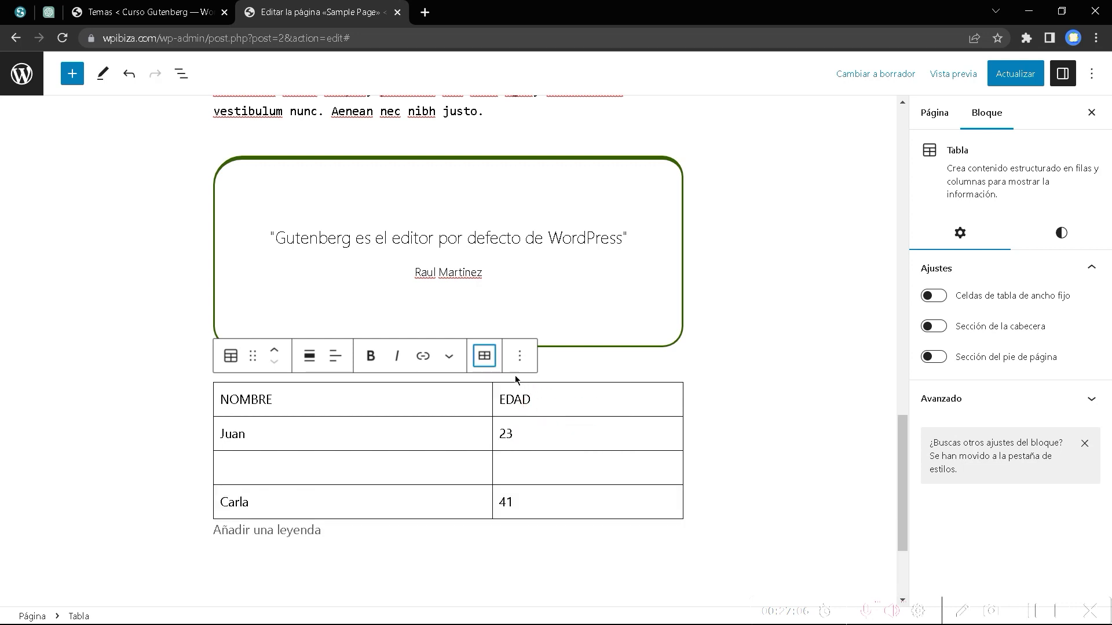
click(484, 355)
click(519, 428)
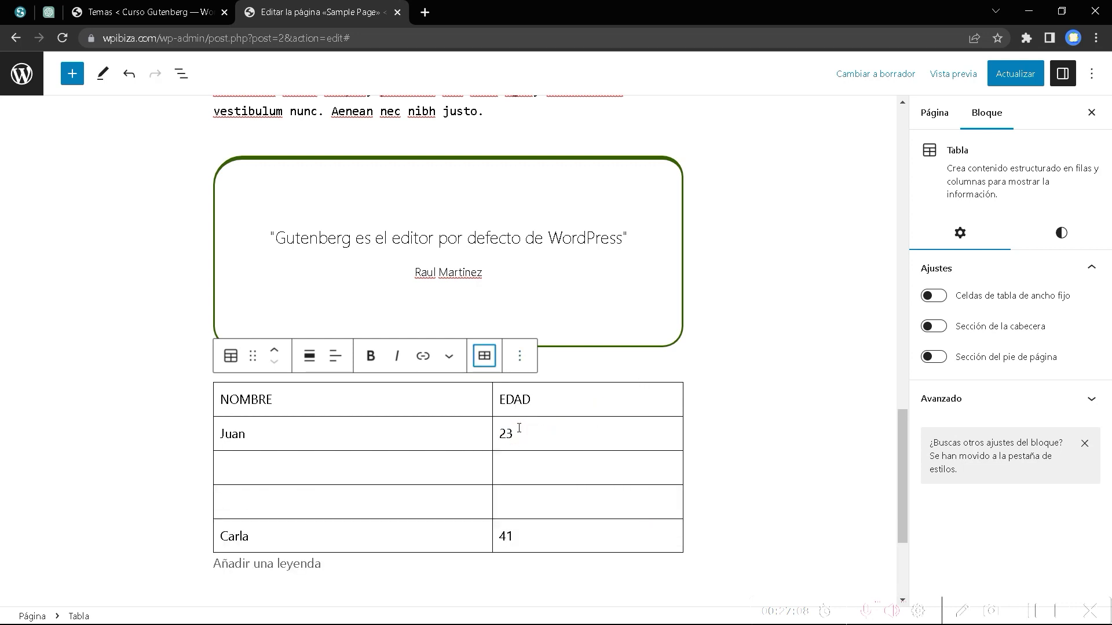
key(ctrl+z)
key(ctrl+z)
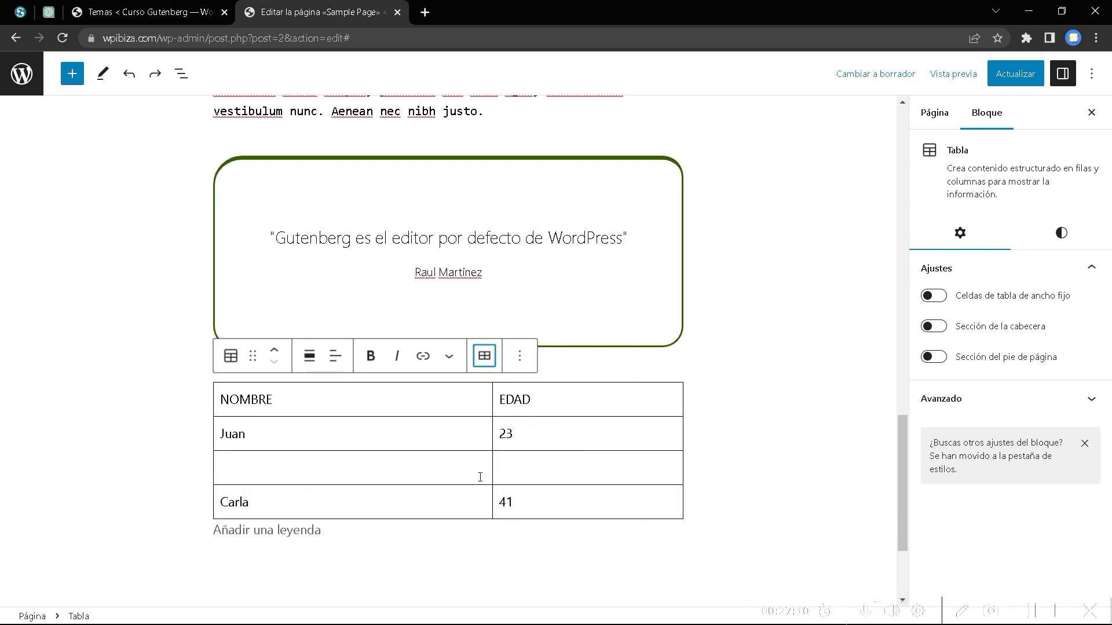
Add an empty row below Carla, then delete it with Borrar la fila.
click(374, 470)
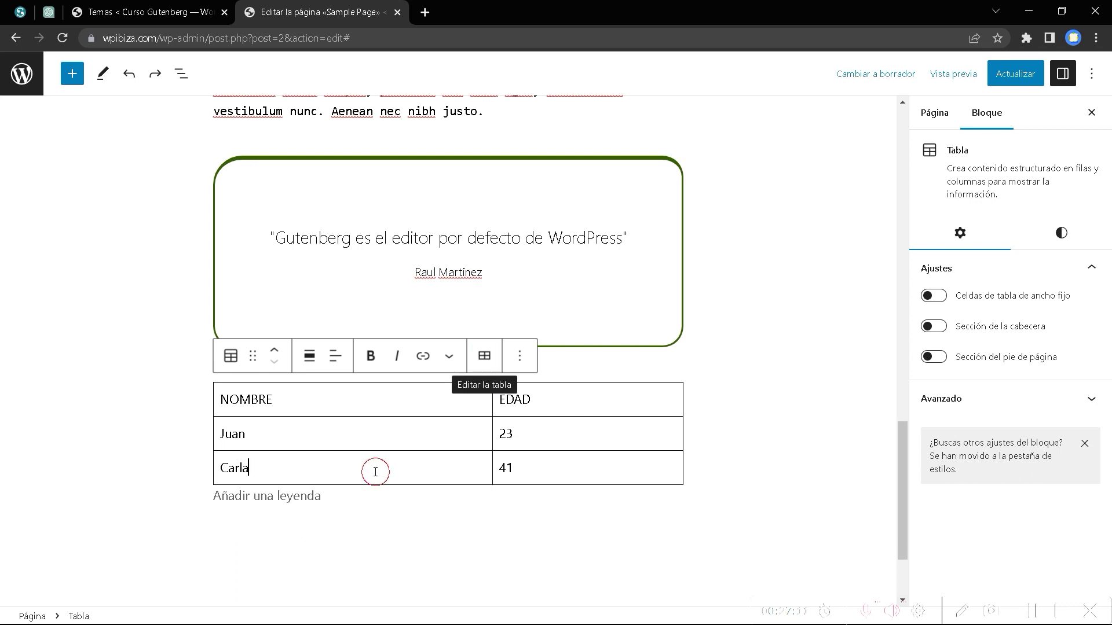
click(484, 356)
click(539, 429)
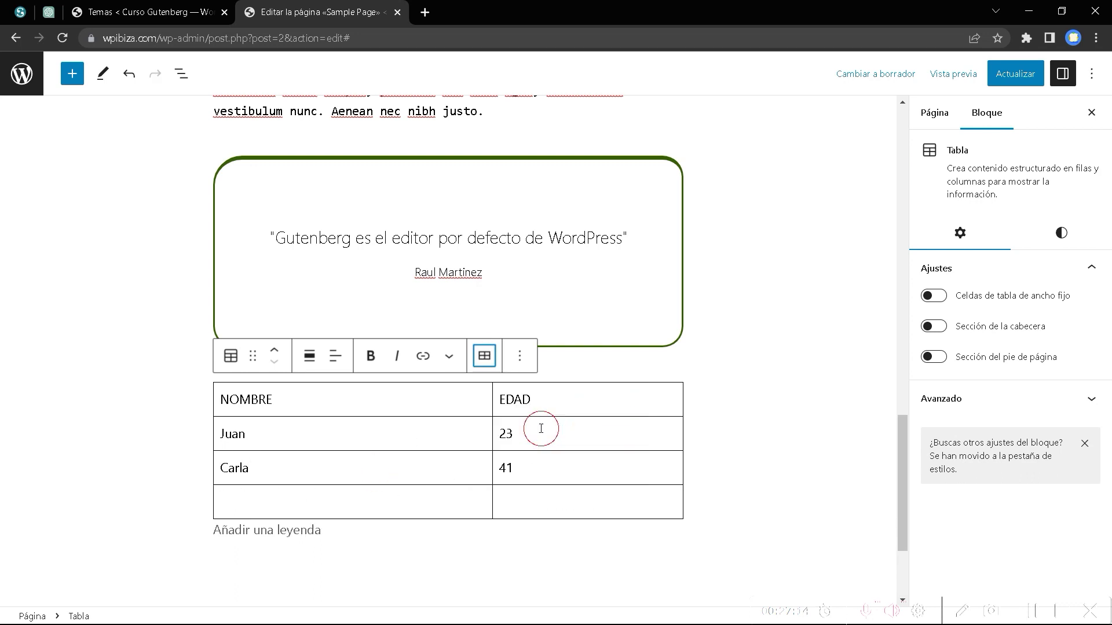
click(484, 355)
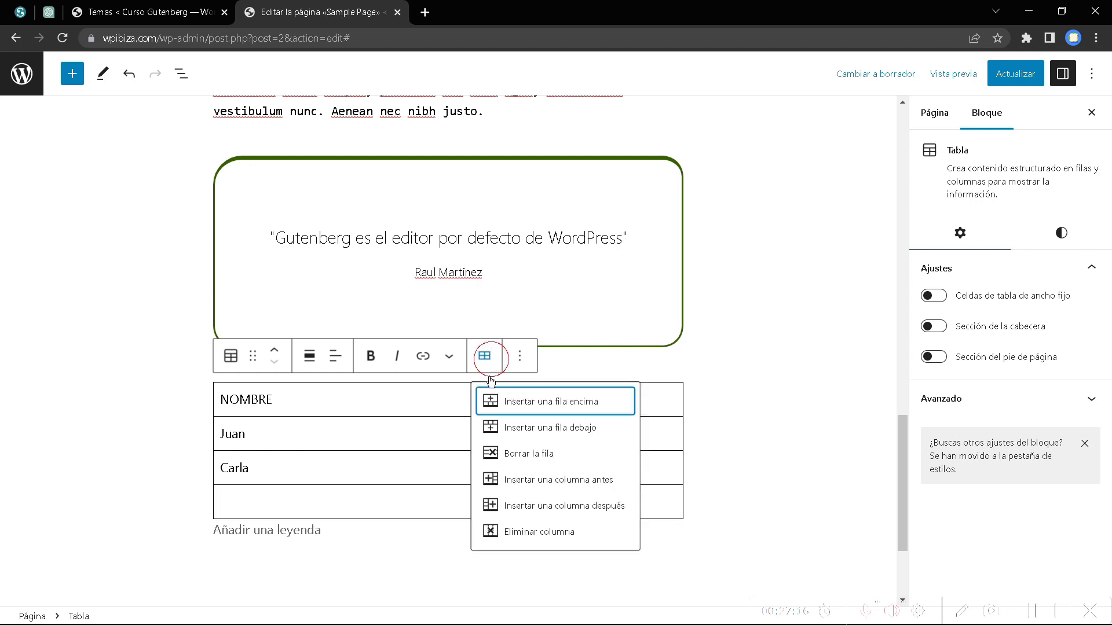
click(524, 455)
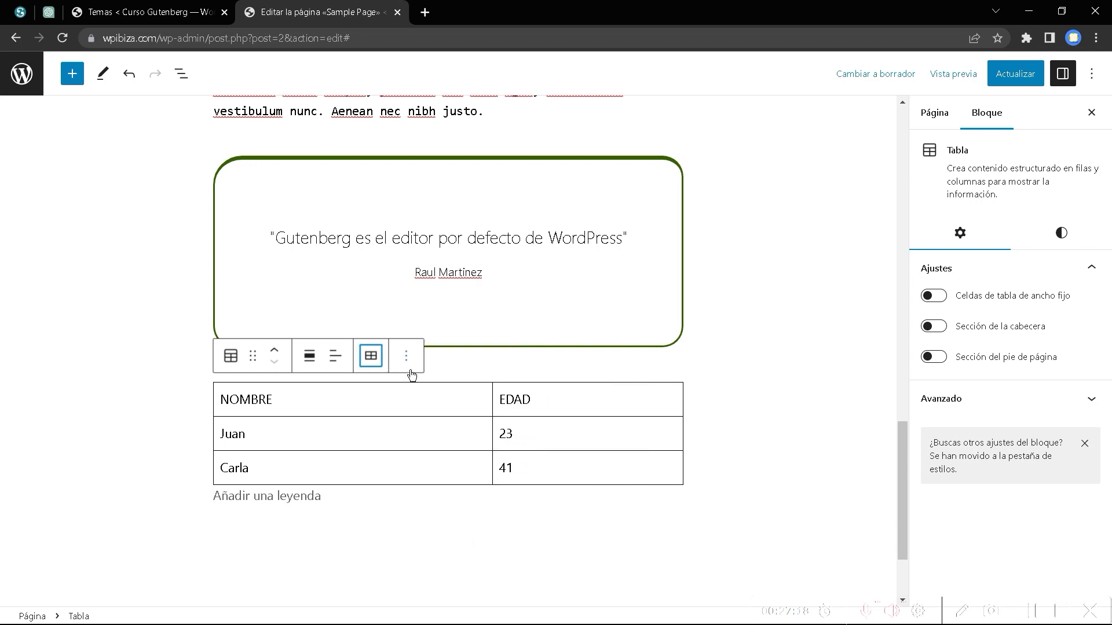
click(370, 356)
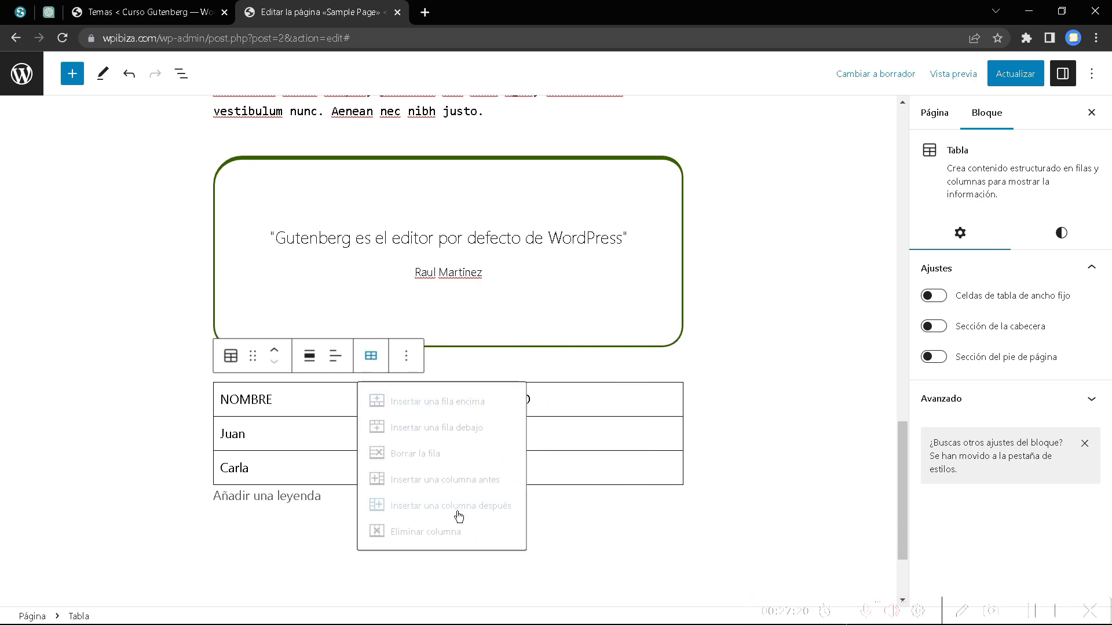
Add an empty column after EDAD, then remove it with Eliminar columna.
click(656, 405)
click(484, 357)
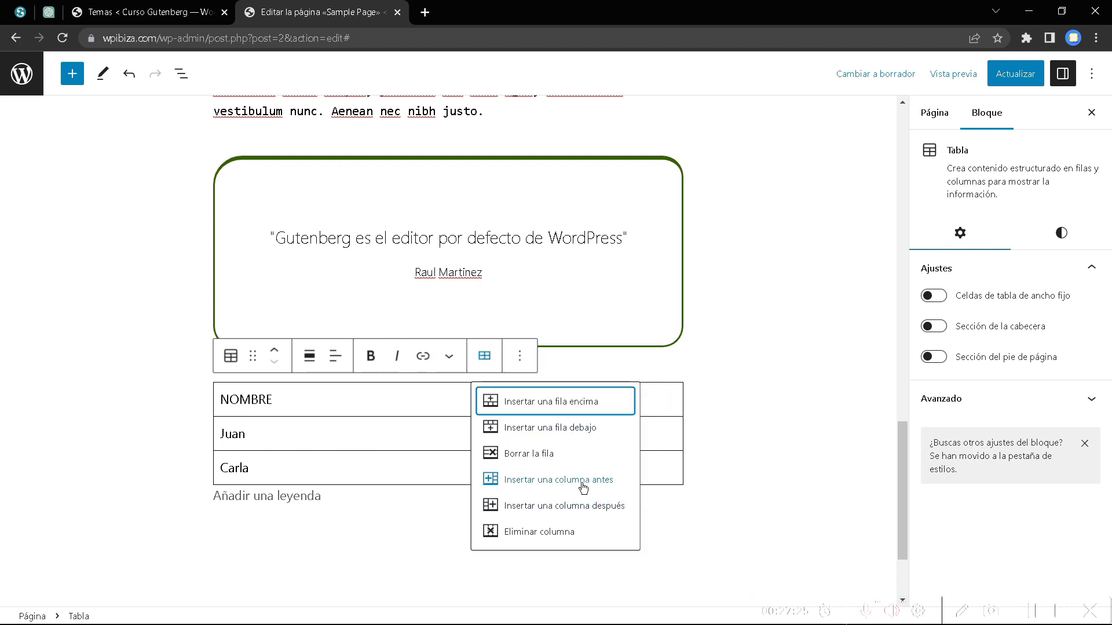
click(602, 507)
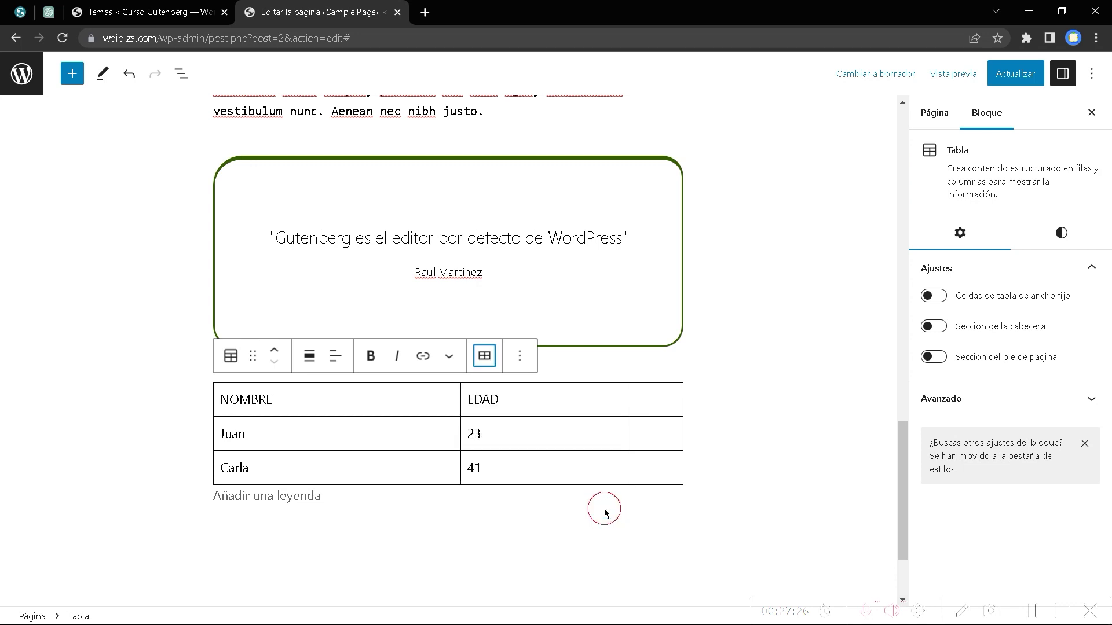
click(648, 409)
click(484, 355)
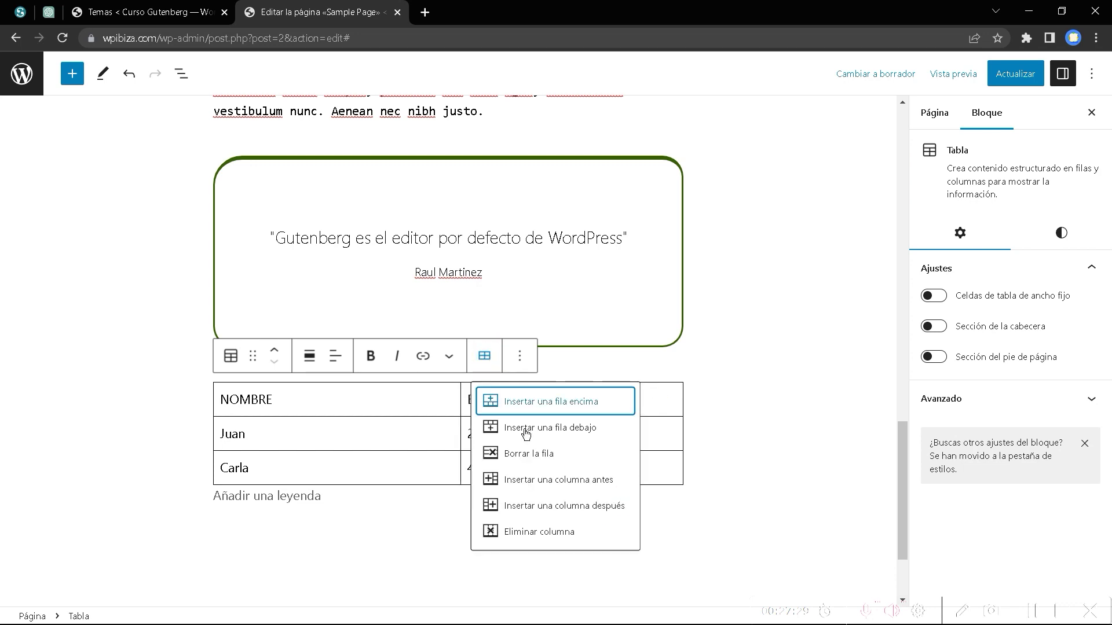
click(553, 532)
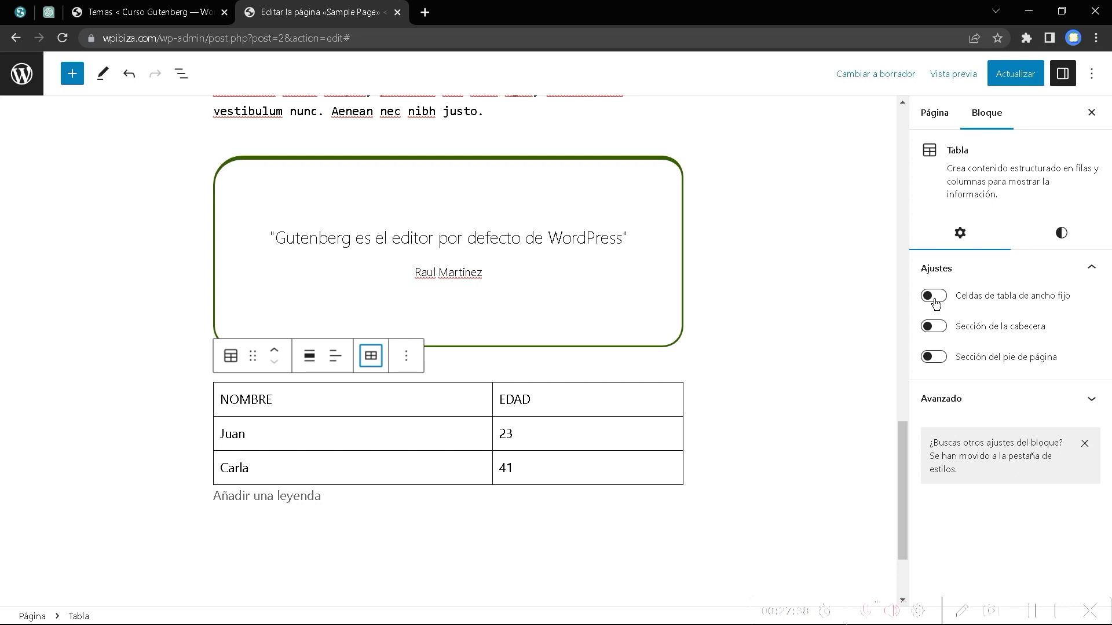
Turn on fixed-width cells and a header section, and delete the old NOMBRE/EDAD body row.
click(934, 299)
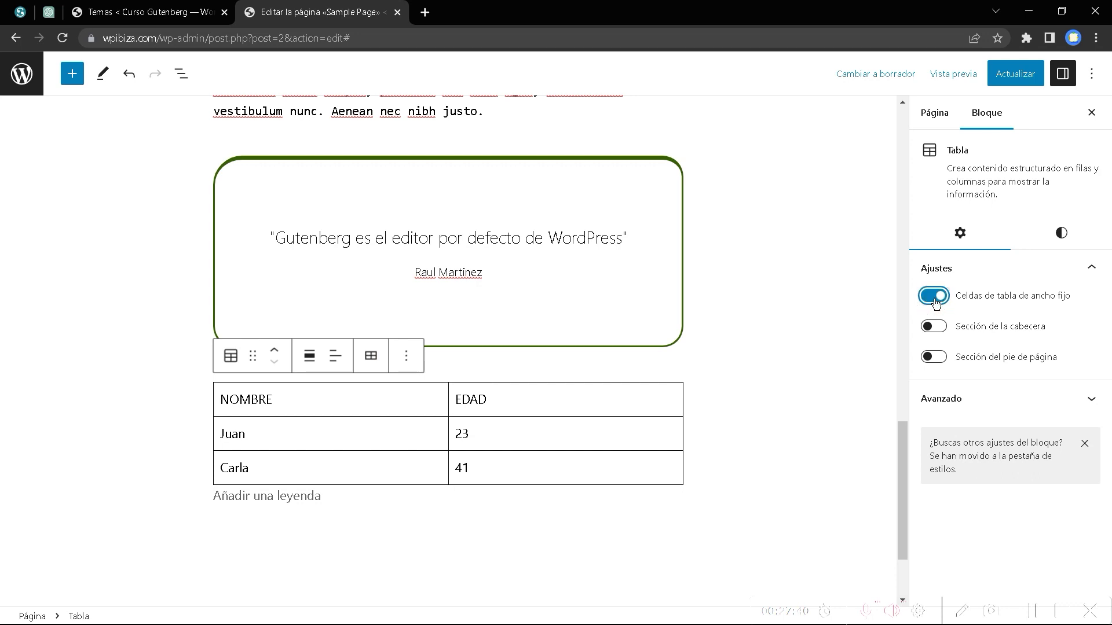
click(932, 328)
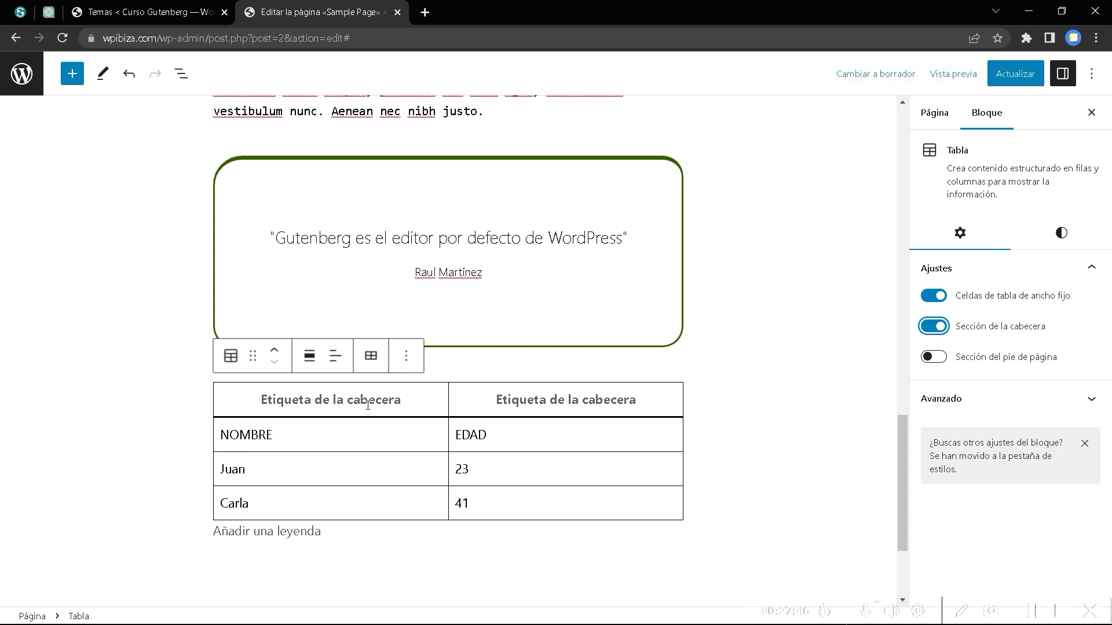
click(273, 429)
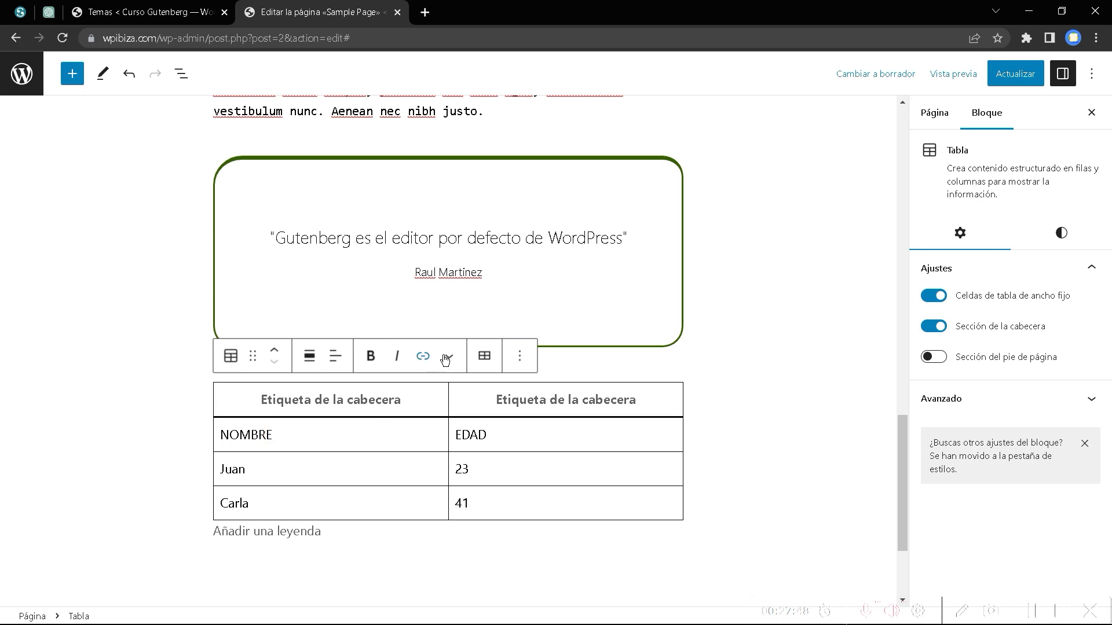
click(484, 355)
click(507, 454)
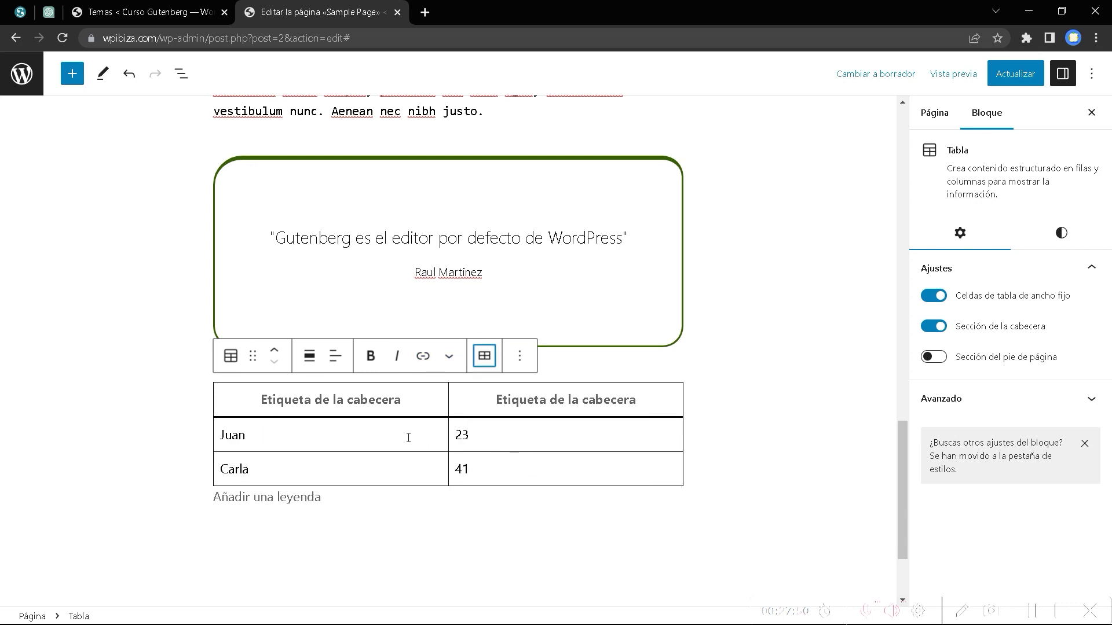
Type NOMBRE and EDAD into the header cells.
click(326, 400)
text(NOMBRE)
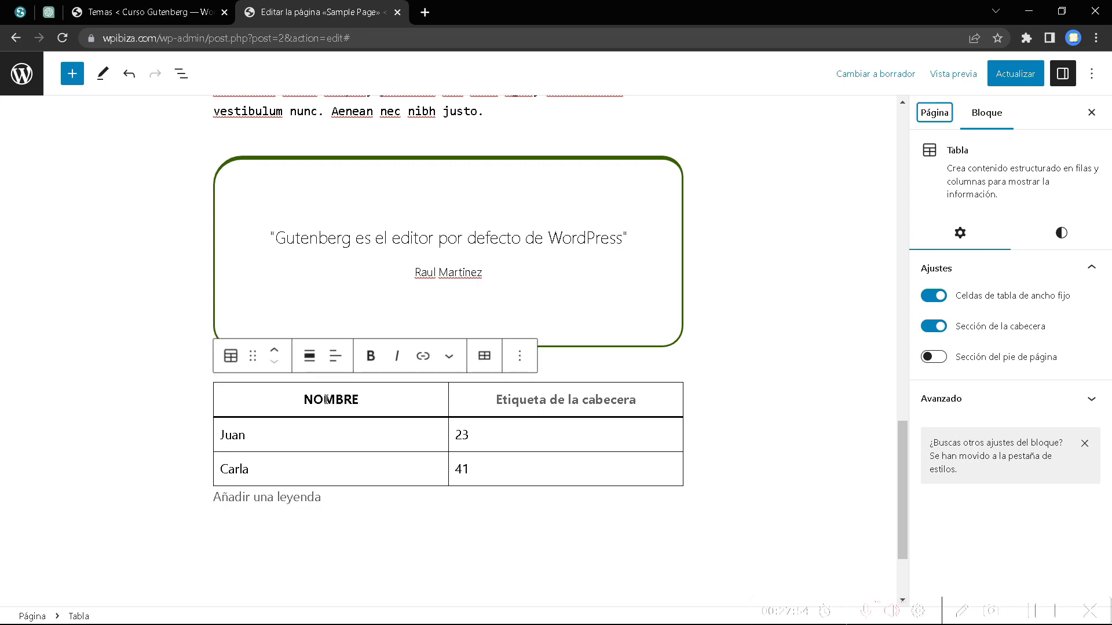
click(547, 401)
text(EDAD)
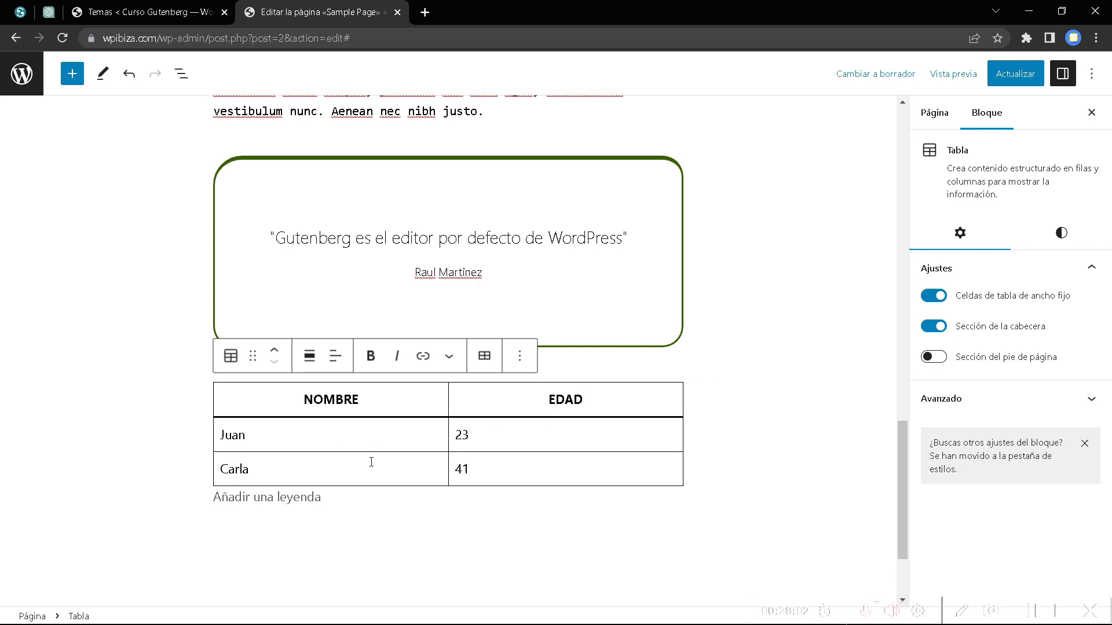
Add a footer row reading EDAD PROMEDIO with the value 24.
click(934, 357)
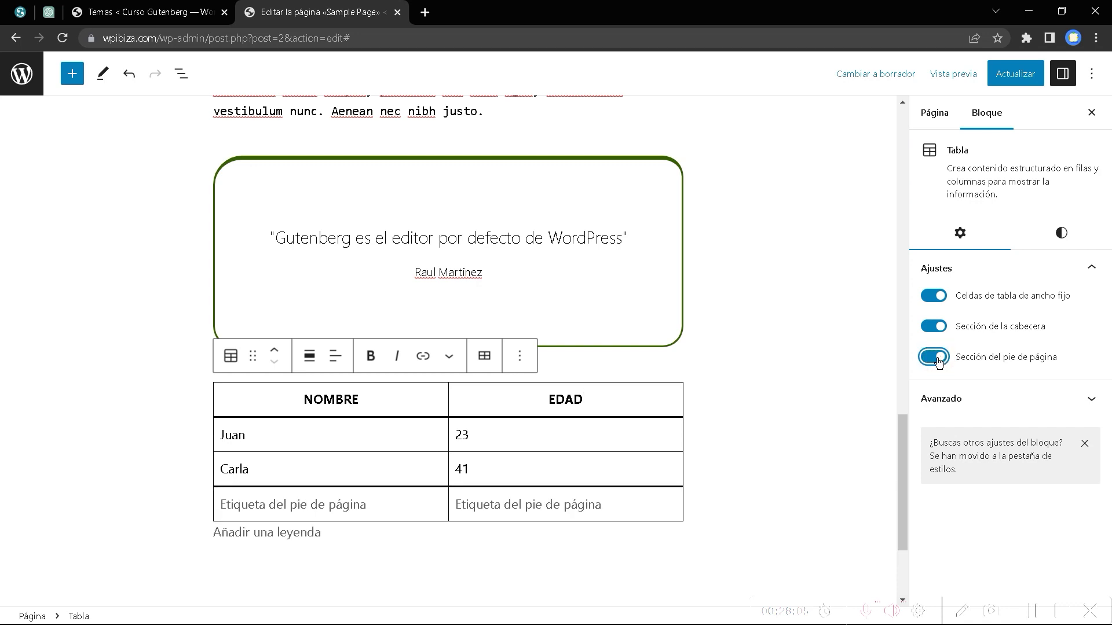
click(328, 508)
text(EDAD)
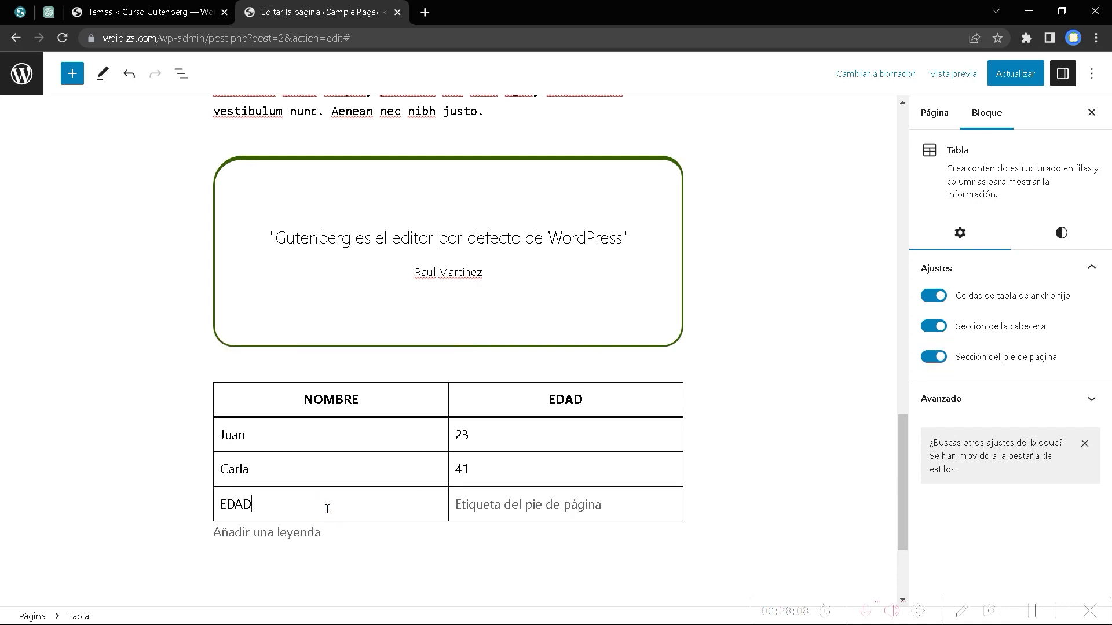
text( PROMEDIO)
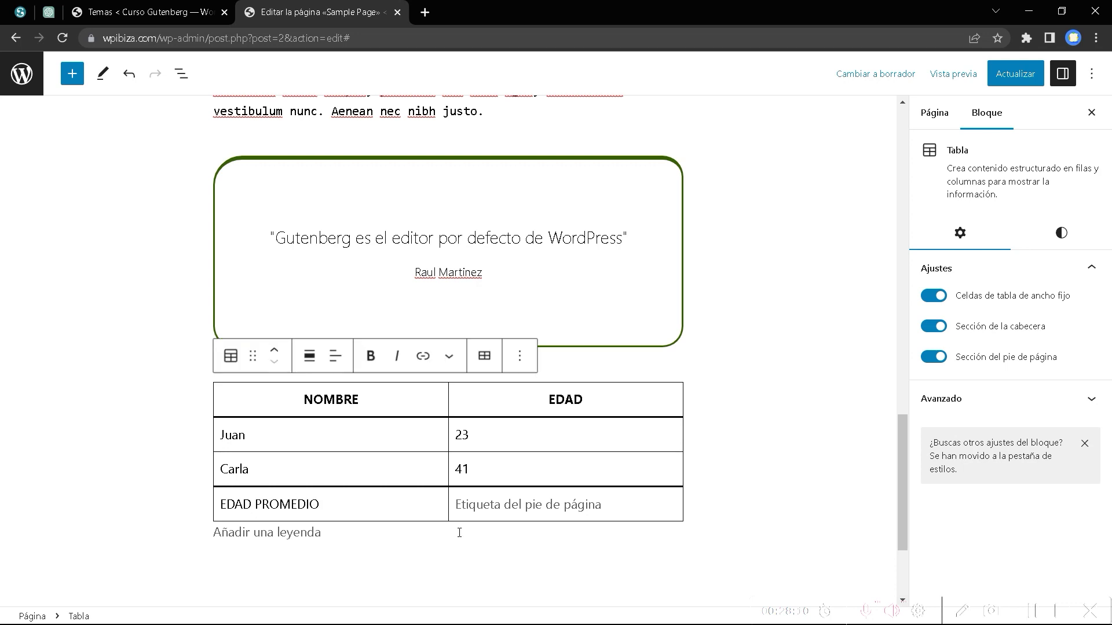
click(532, 509)
text(24)
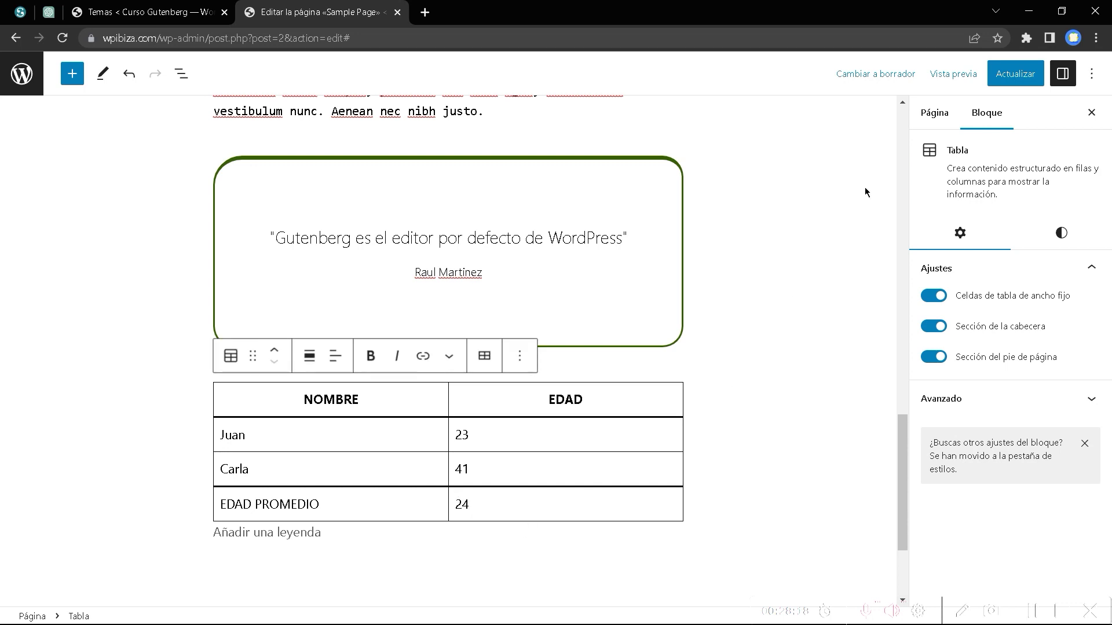
click(1062, 232)
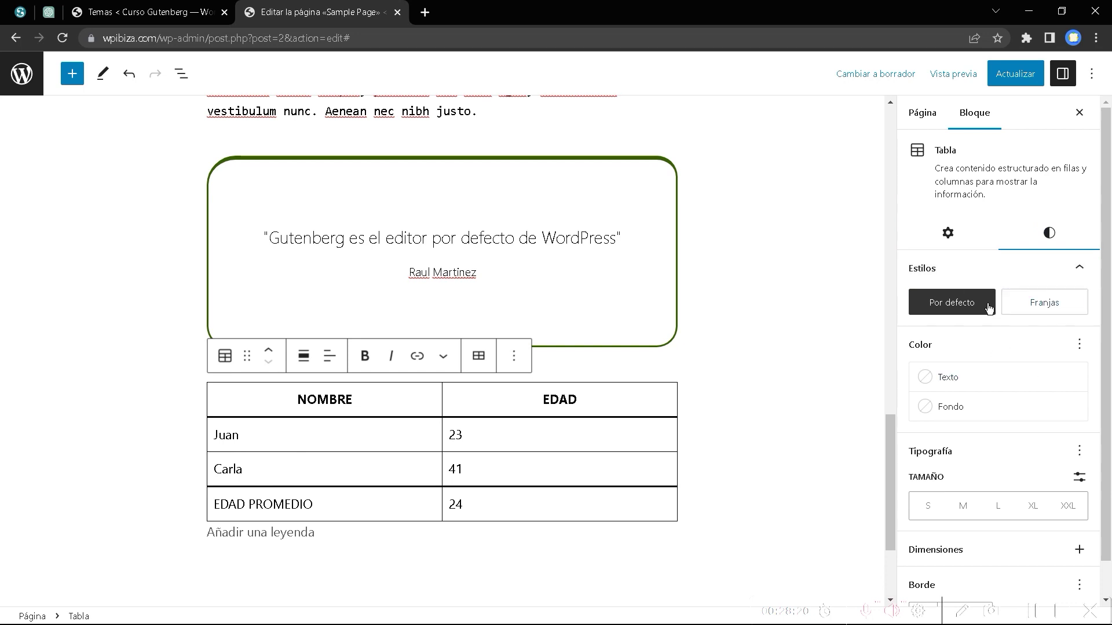
Switch the table between the Por defecto and Franjas styles and show the List View.
click(952, 304)
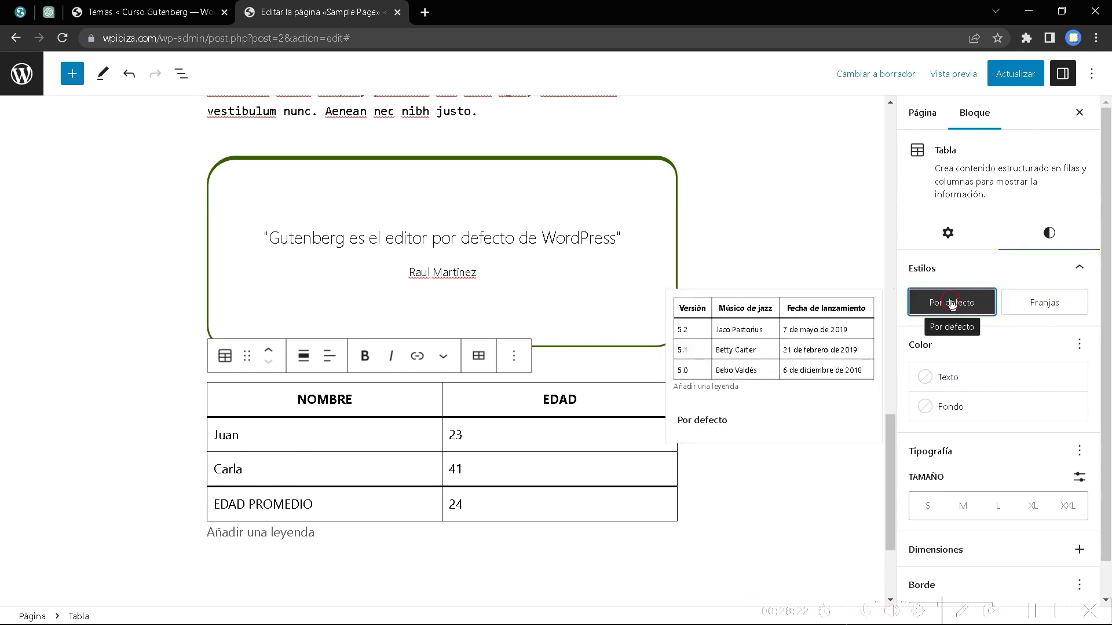
click(1032, 306)
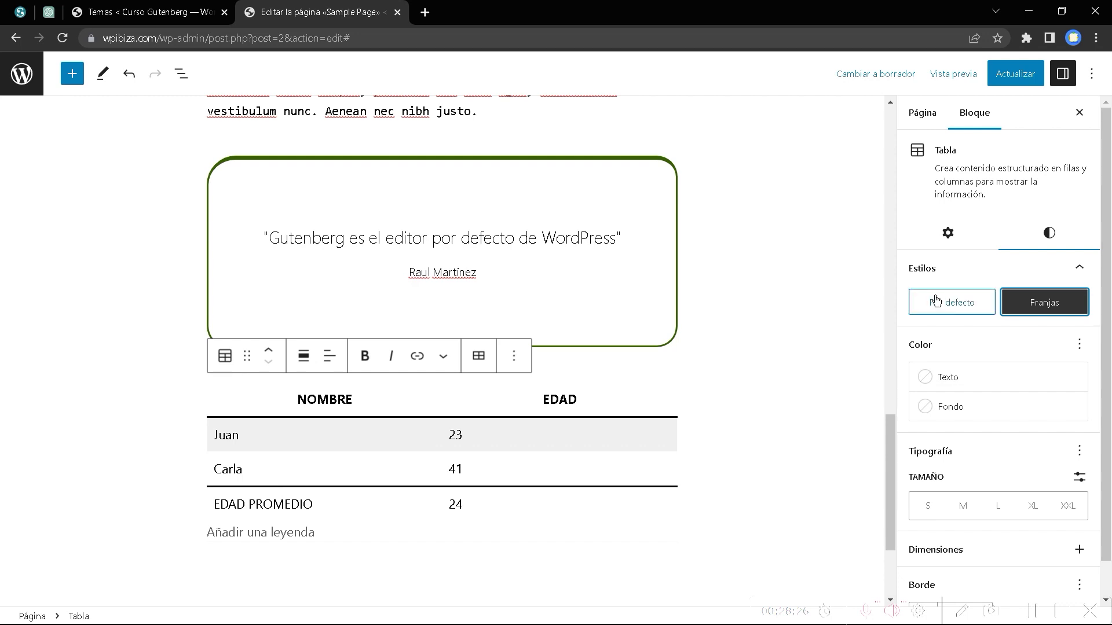
click(953, 302)
click(1046, 307)
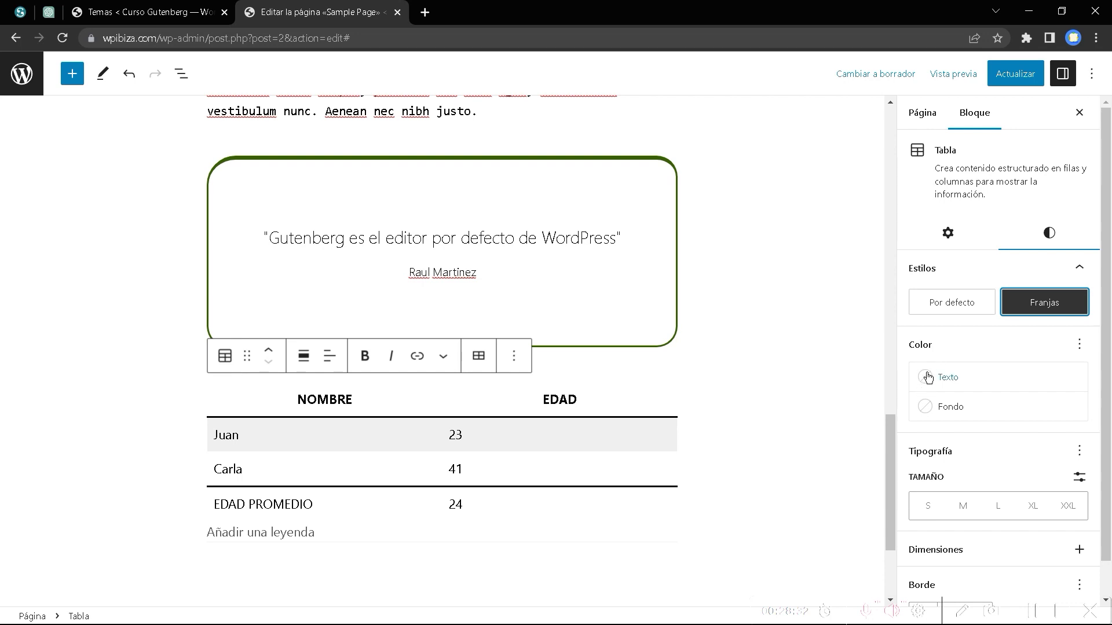
click(385, 394)
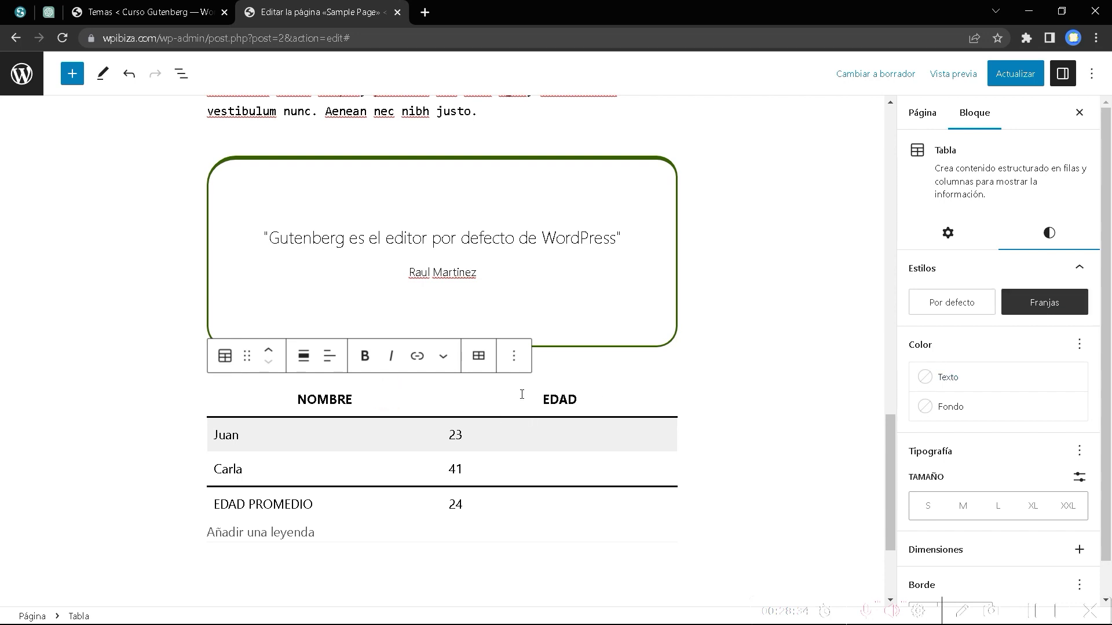
click(181, 74)
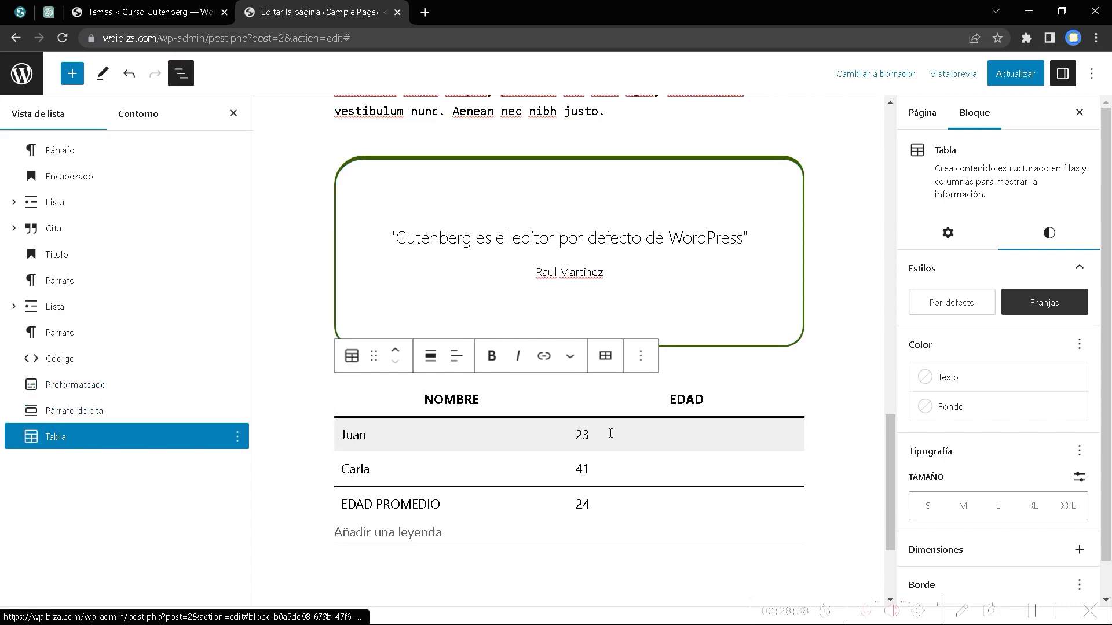
Set the table text colour to black and the background to Gris azulado cian.
click(930, 383)
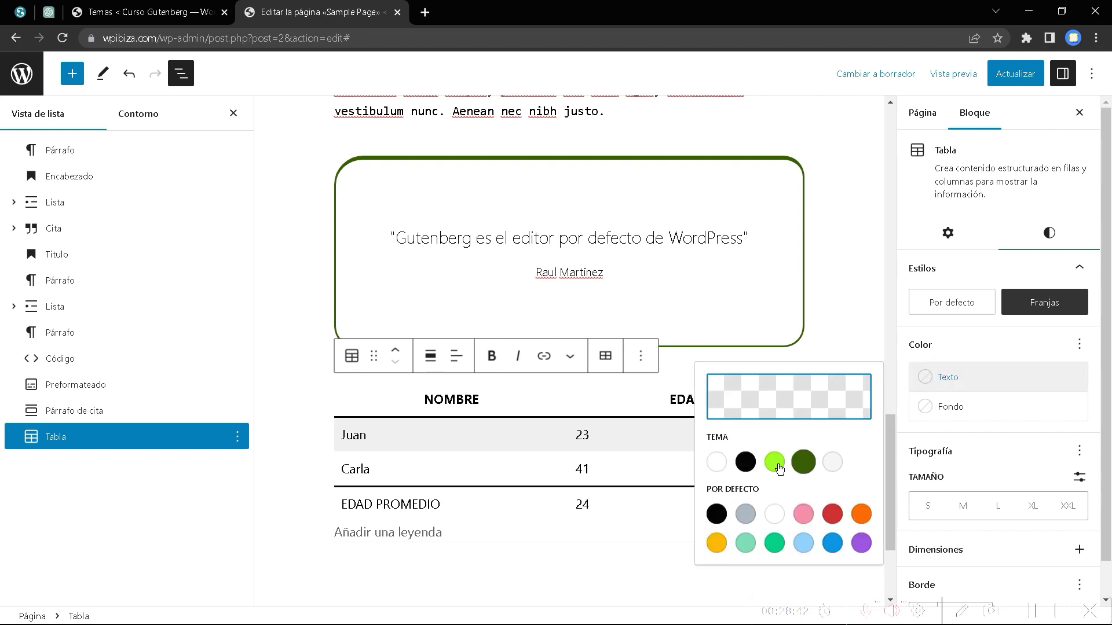
click(745, 461)
click(924, 412)
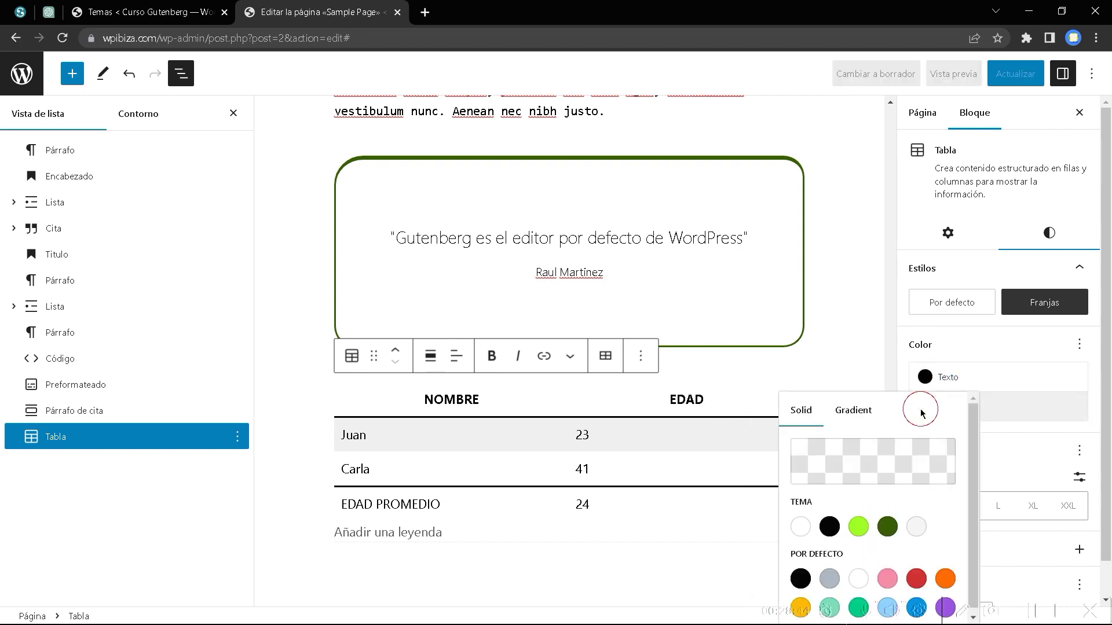
click(833, 583)
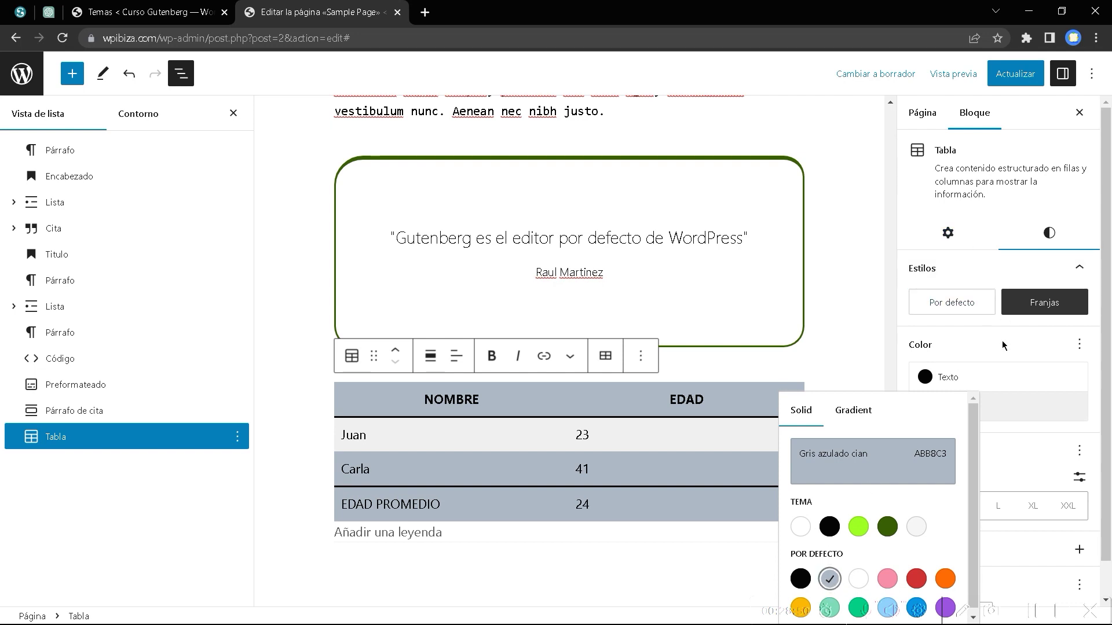
Return the table to the Por defecto style and reset its background colour.
click(966, 301)
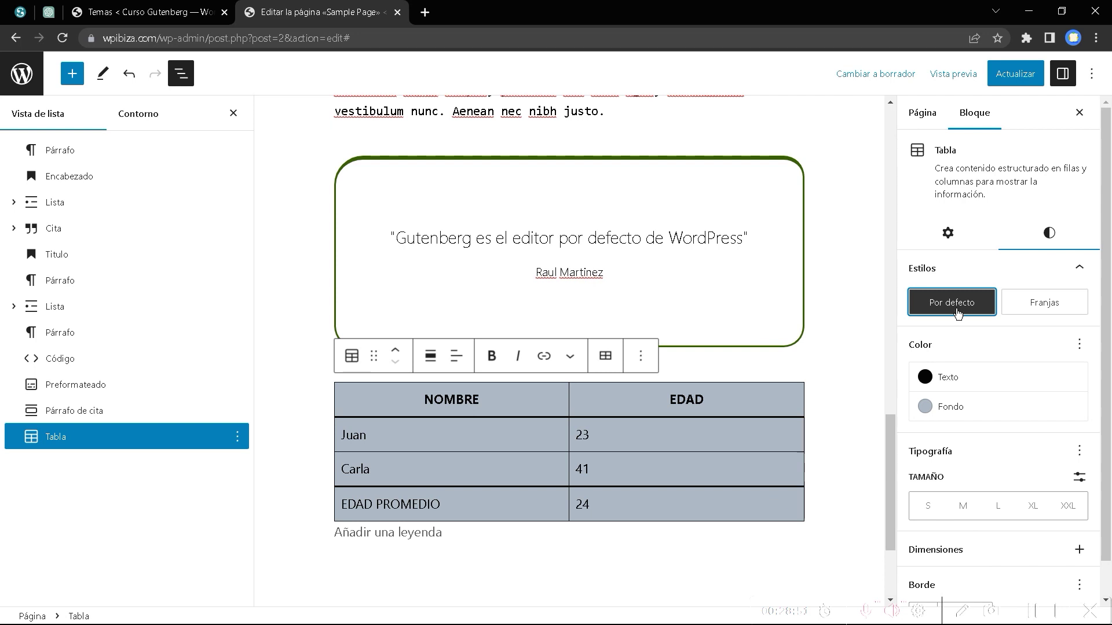
click(1042, 304)
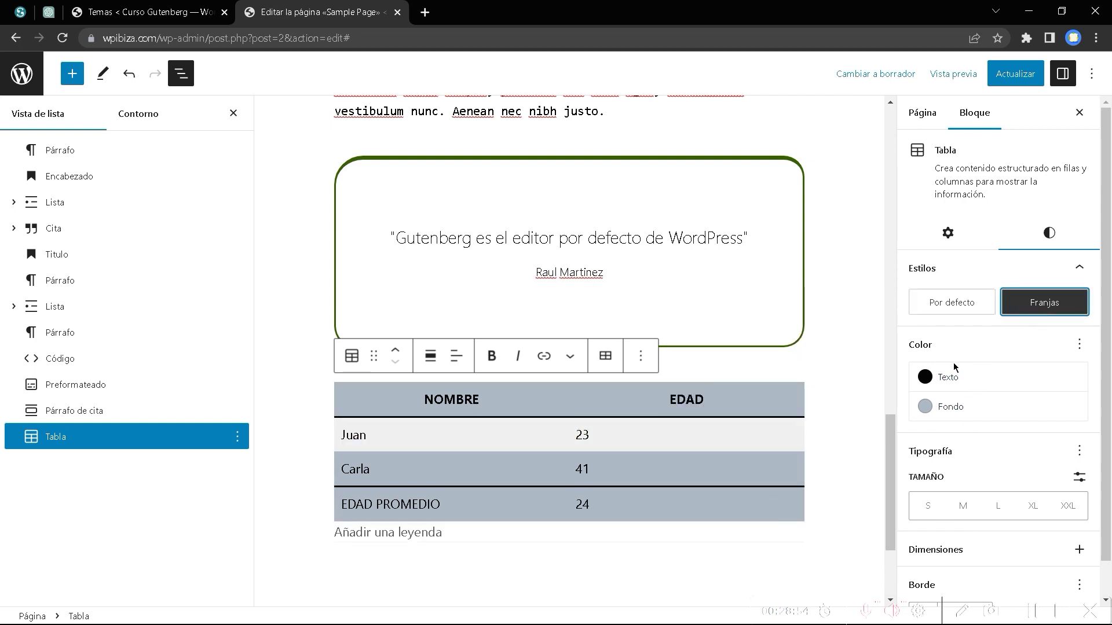
click(948, 303)
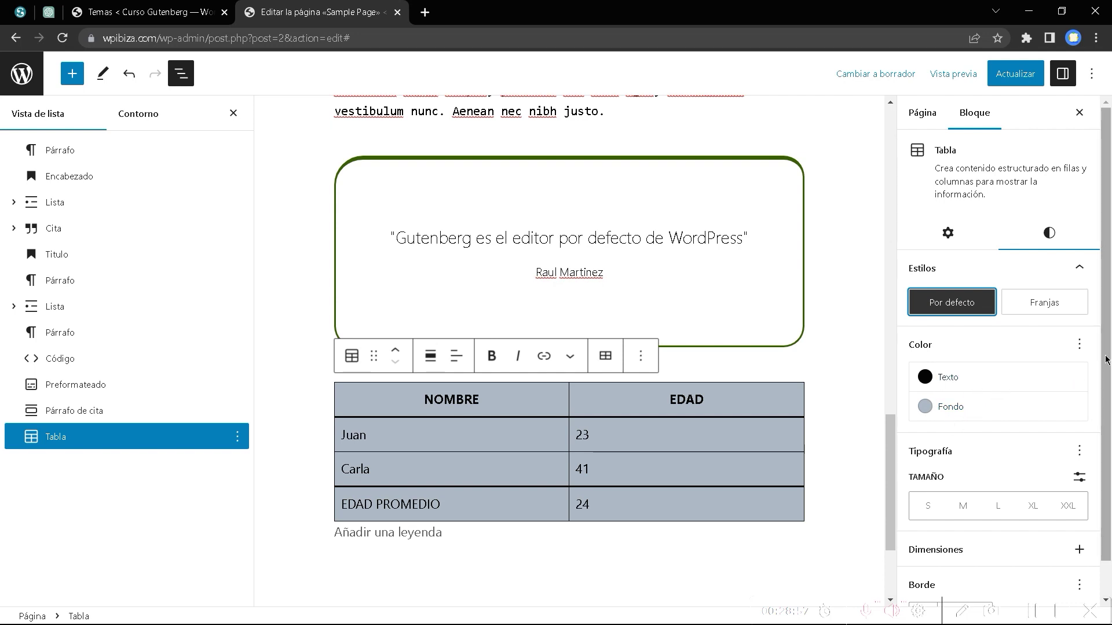
click(1079, 344)
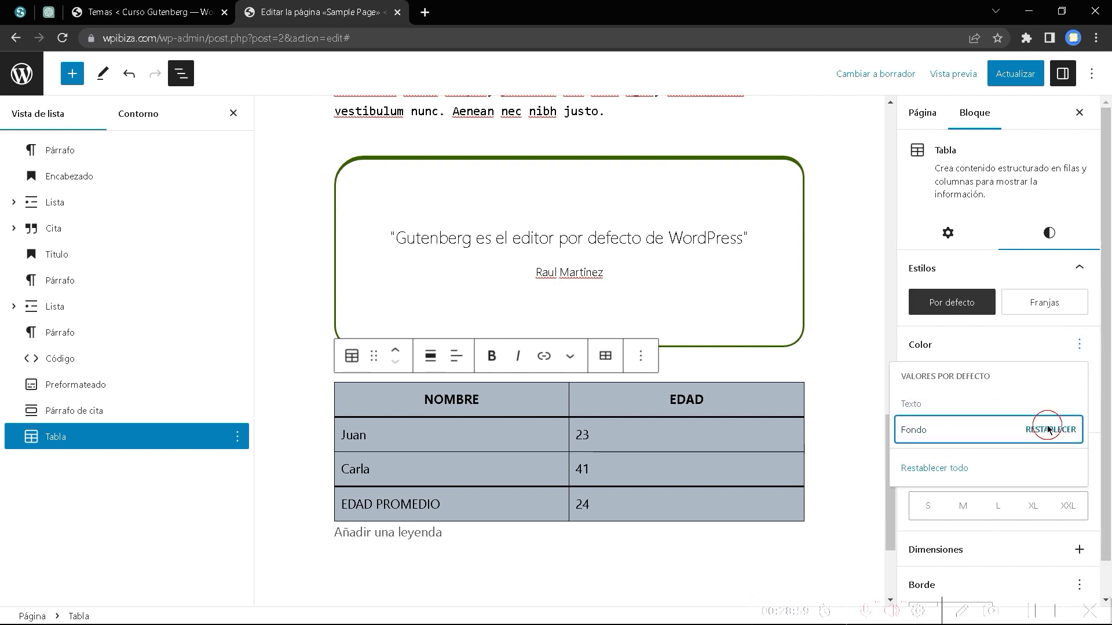
click(1047, 429)
click(1022, 349)
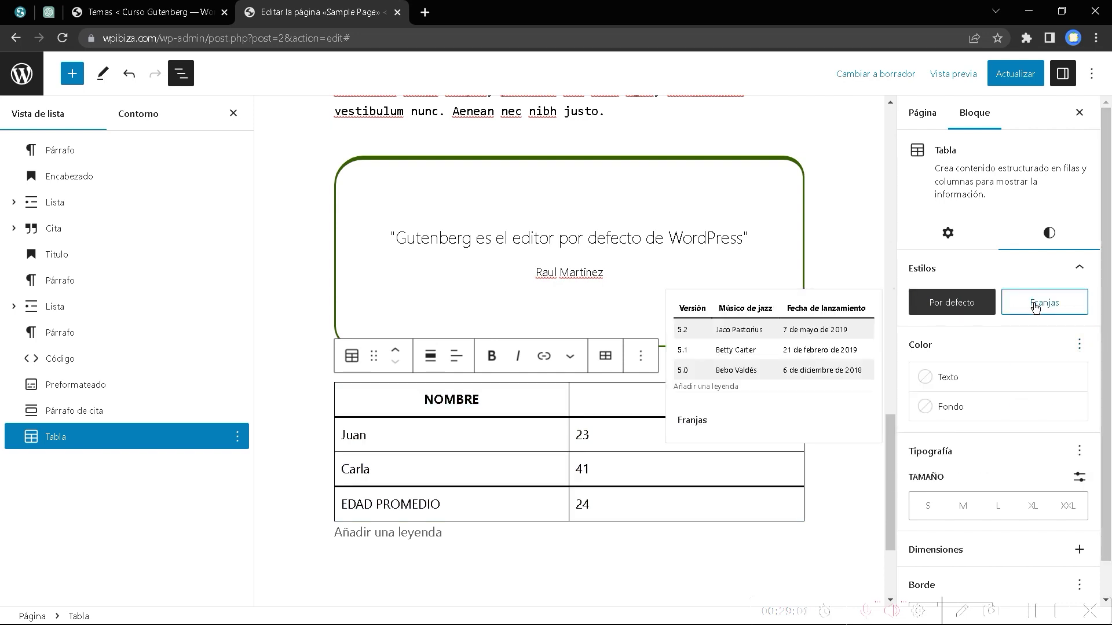
scroll(1017, 492, down, 1)
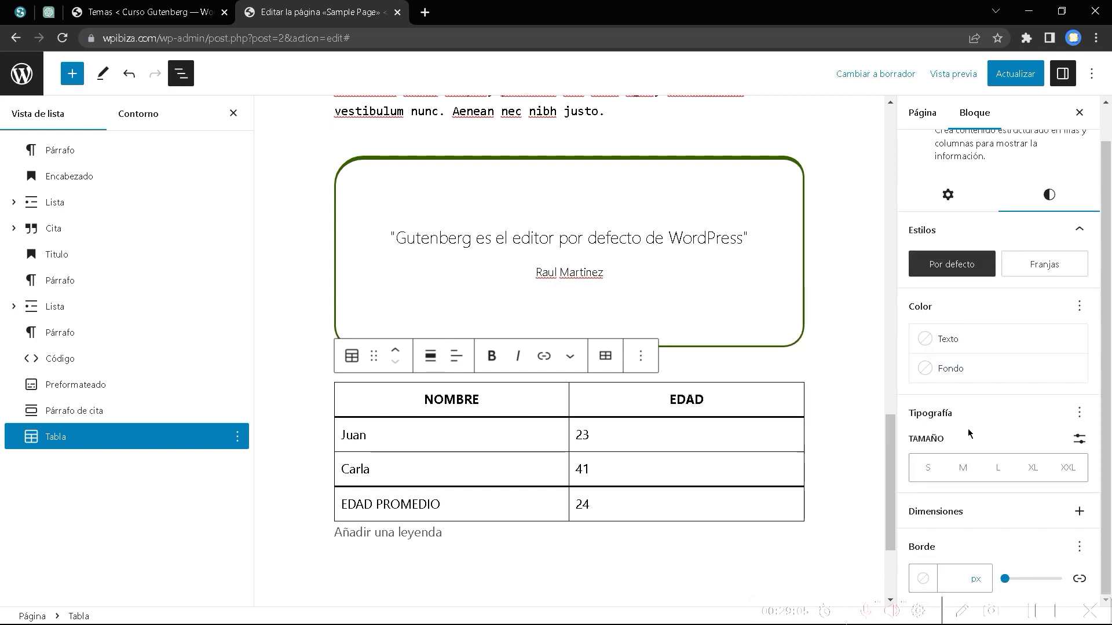
Give the table a dark green border 3 px wide.
click(1077, 511)
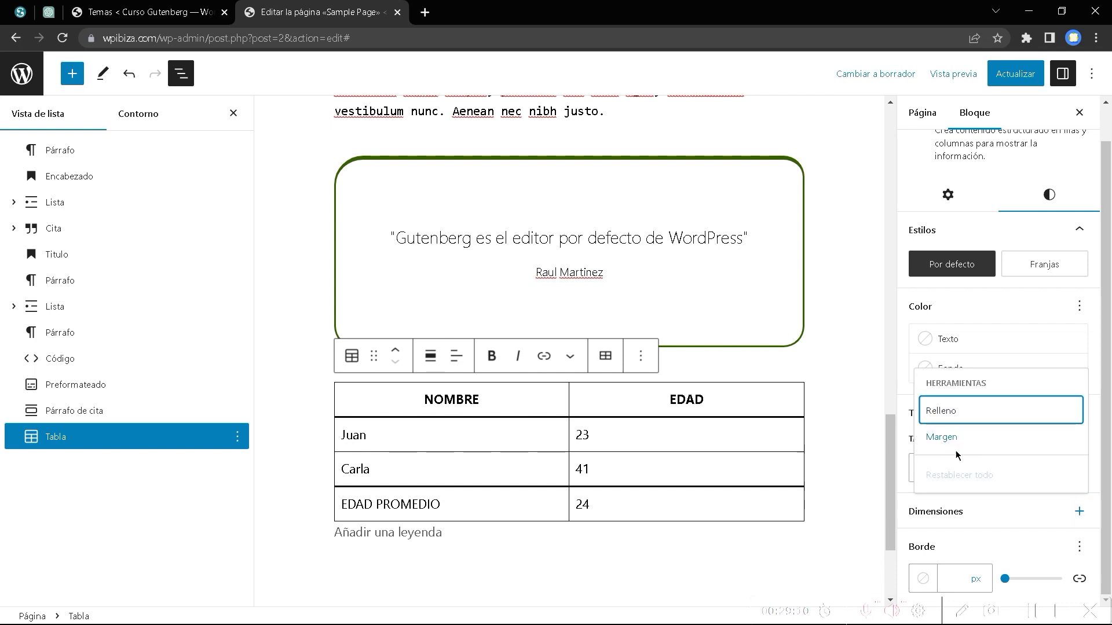
click(979, 540)
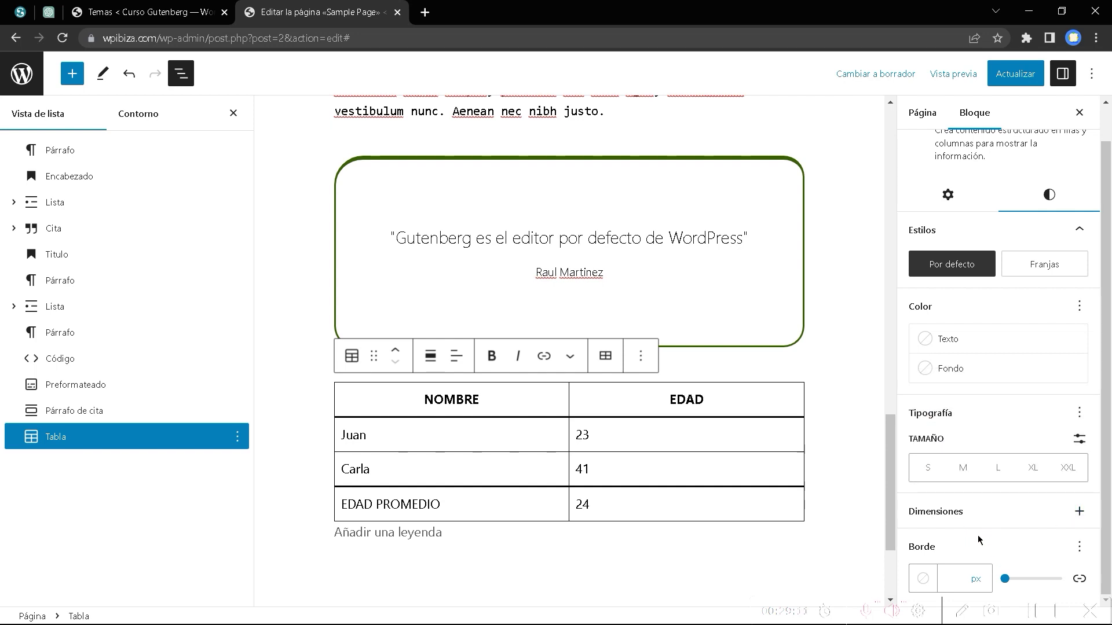
click(923, 579)
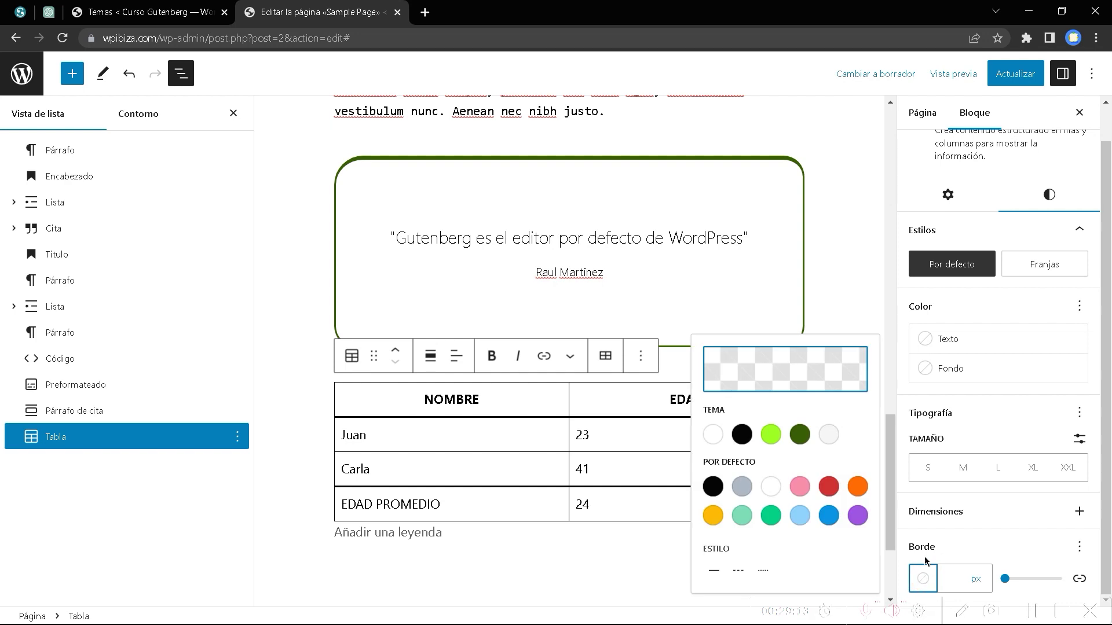
click(802, 444)
click(1006, 579)
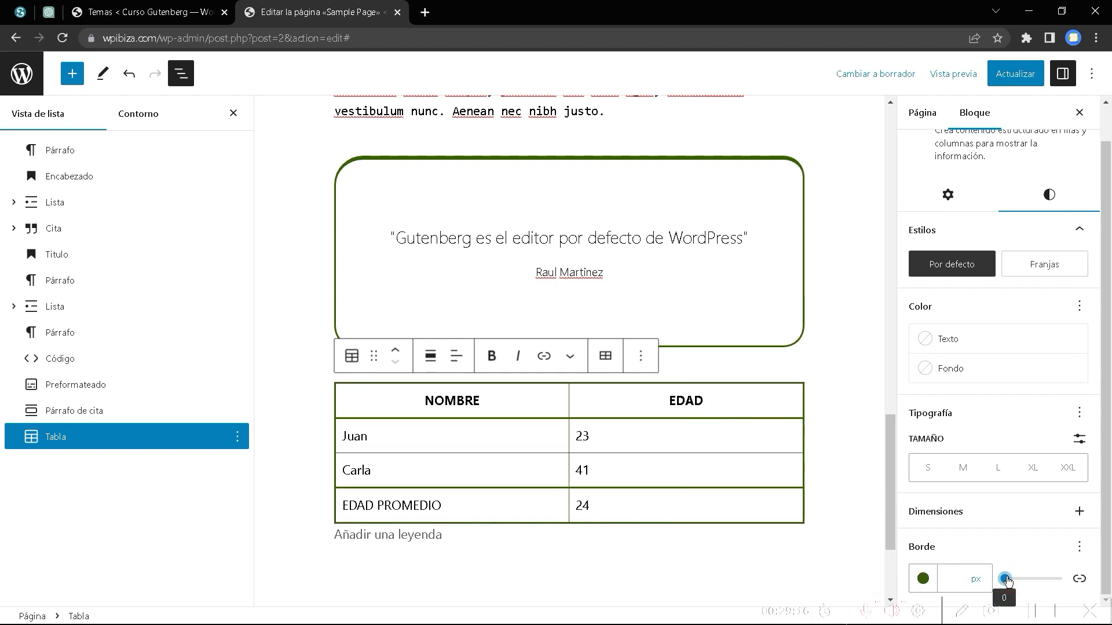
drag(1005, 580, 1007, 580)
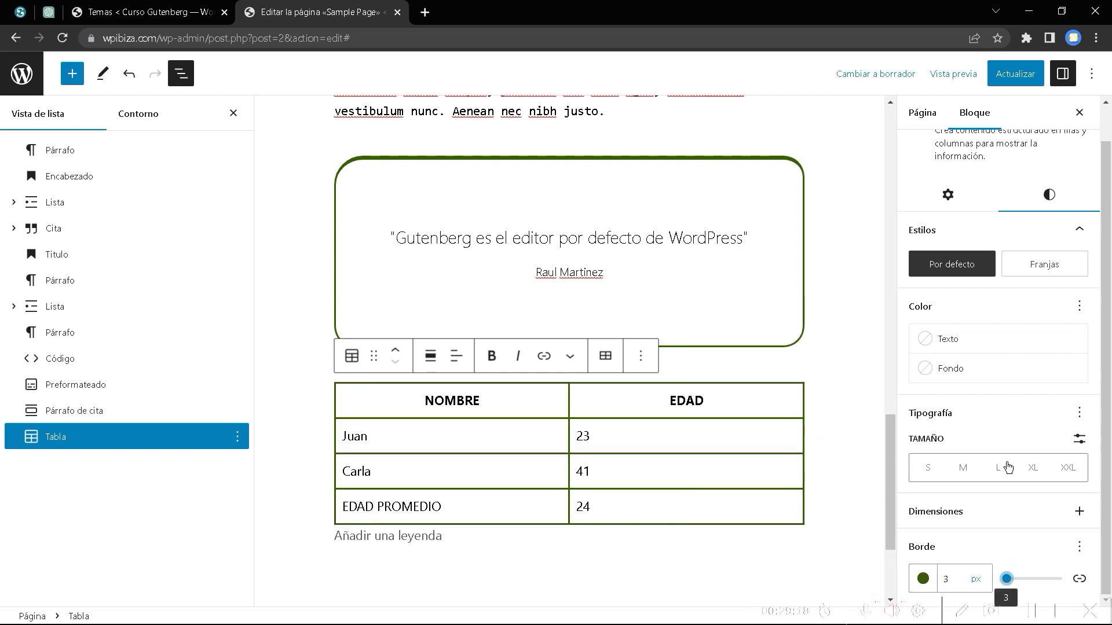
Hide and then reshow the List View block outline.
scroll(1007, 466, up, 1)
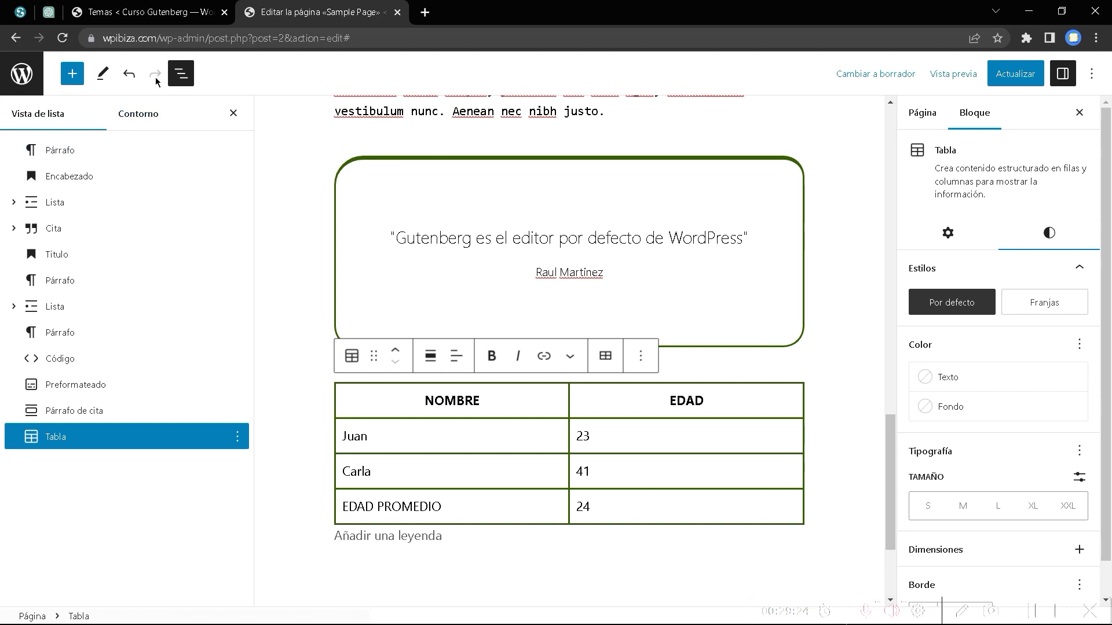
click(182, 74)
click(183, 75)
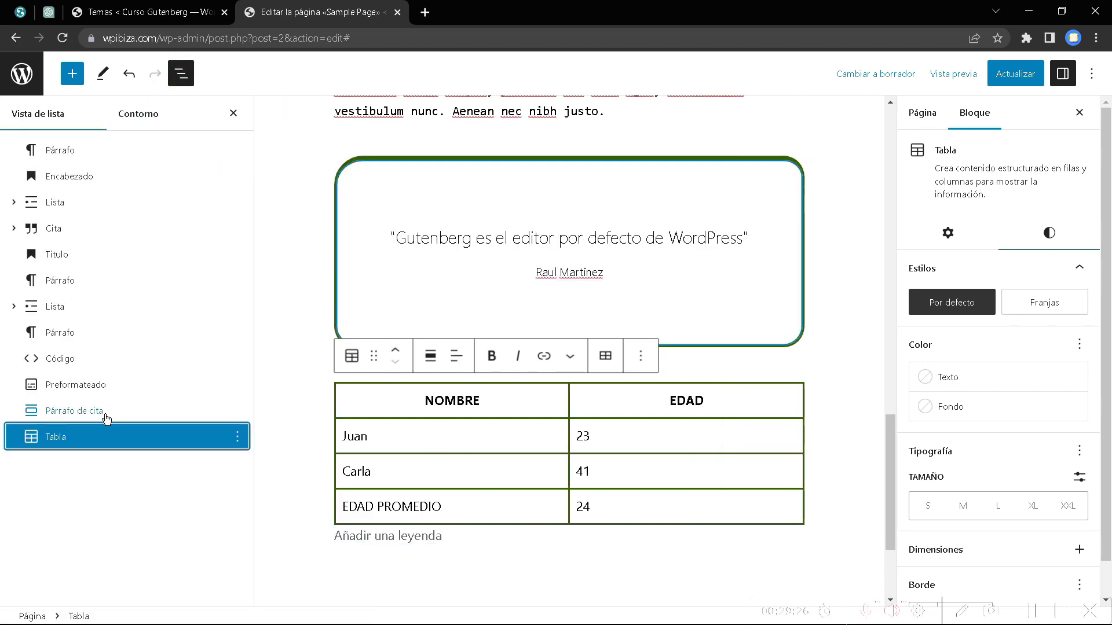
Add an empty Verso block below the table and save the page with Ctrl+S.
click(72, 73)
mouse_move(120, 407)
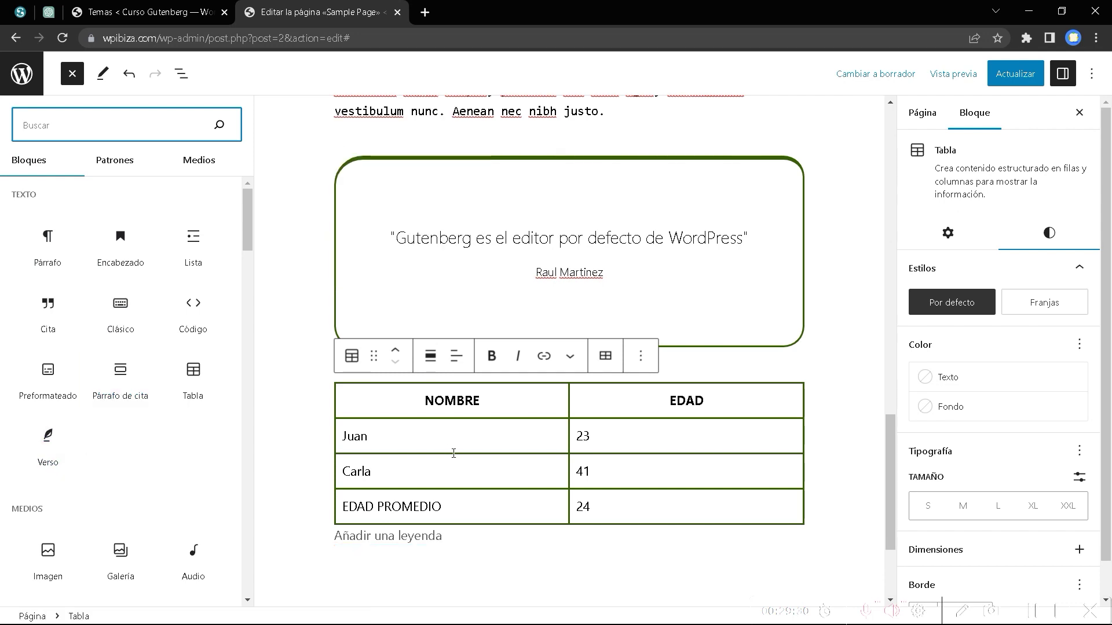
click(49, 435)
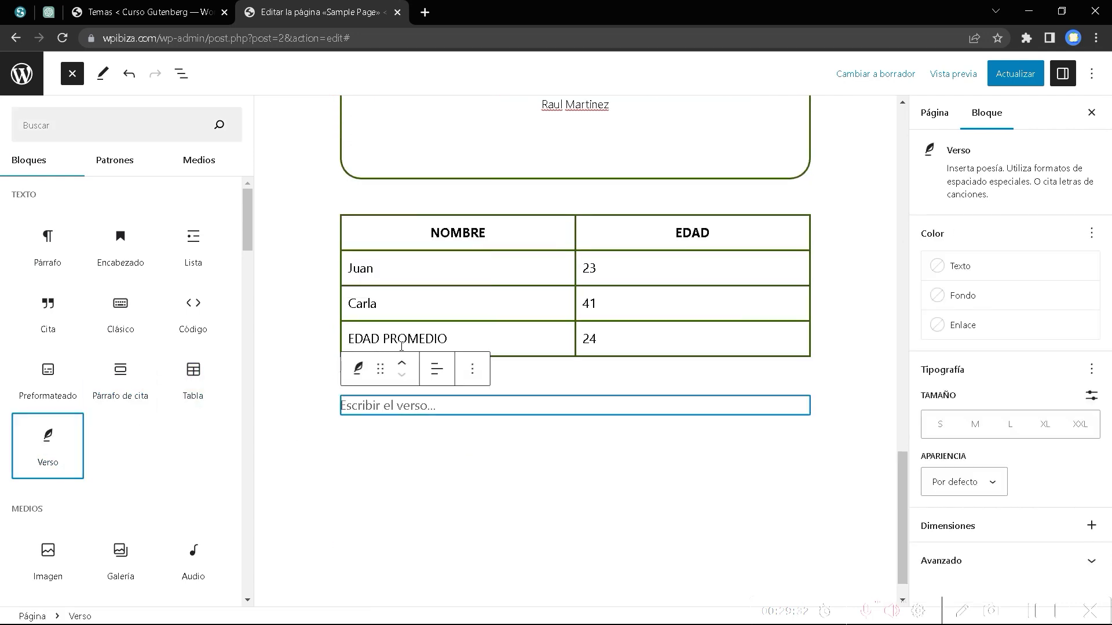
click(390, 410)
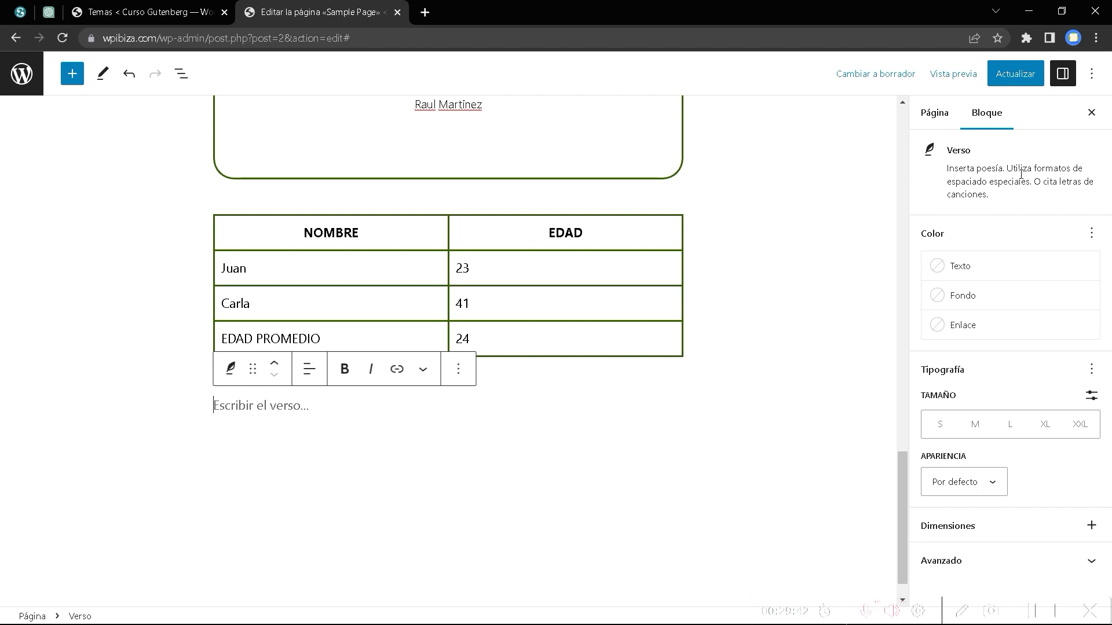
key(ctrl+s)
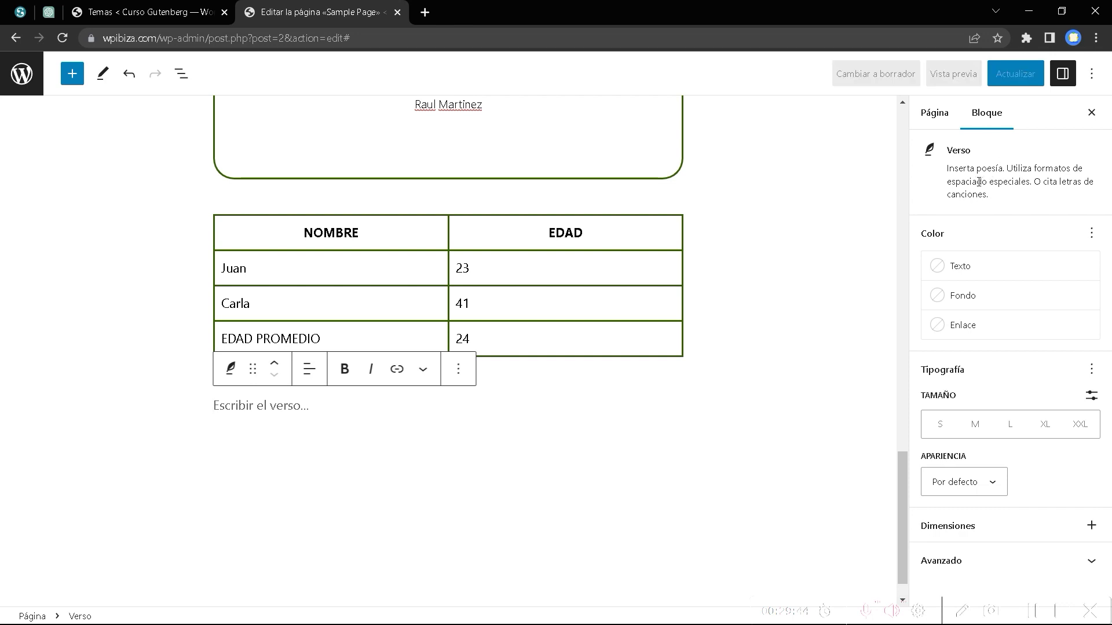
scroll(531, 225, up, 6)
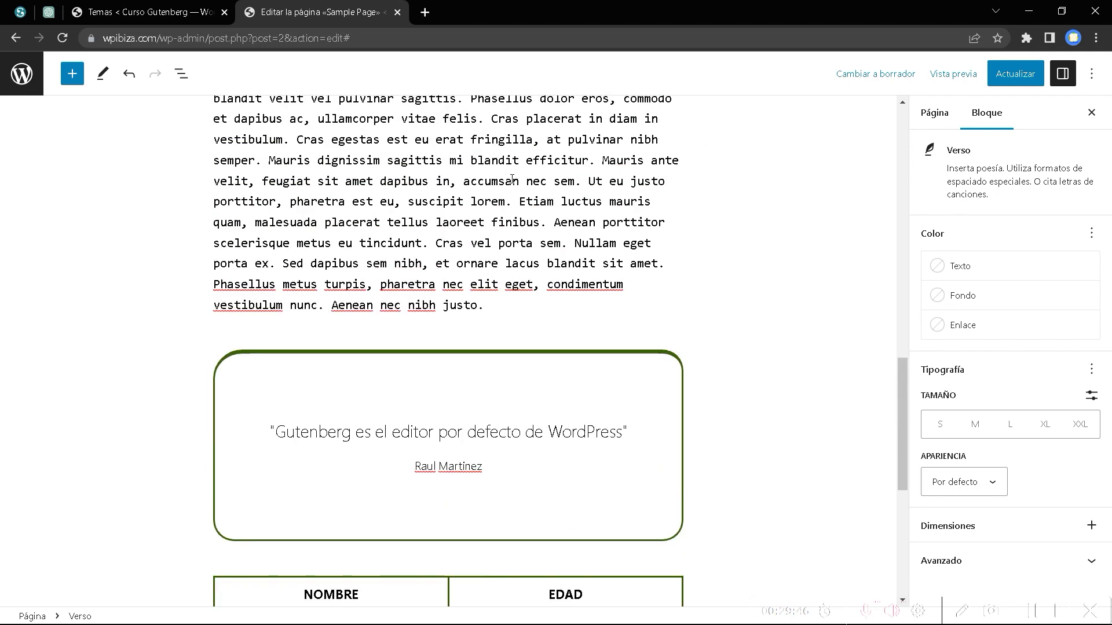
Copy the Cras egestas…tincidunt passage from the preformatted block into the empty verse block.
drag(498, 245, 337, 140)
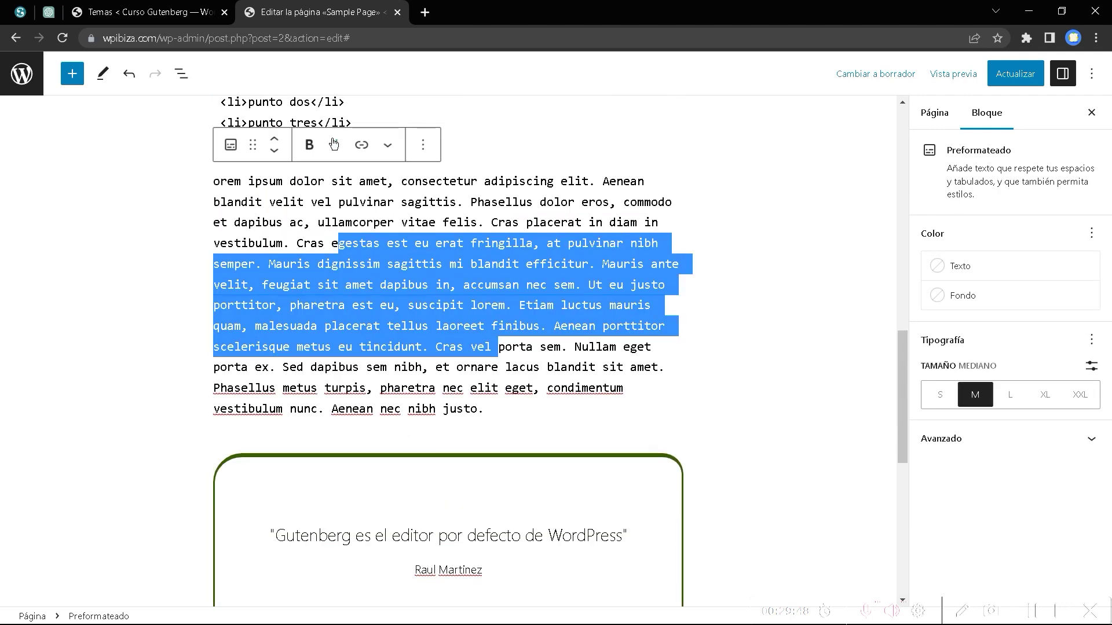
click(303, 241)
drag(297, 244, 422, 350)
key(ctrl+c)
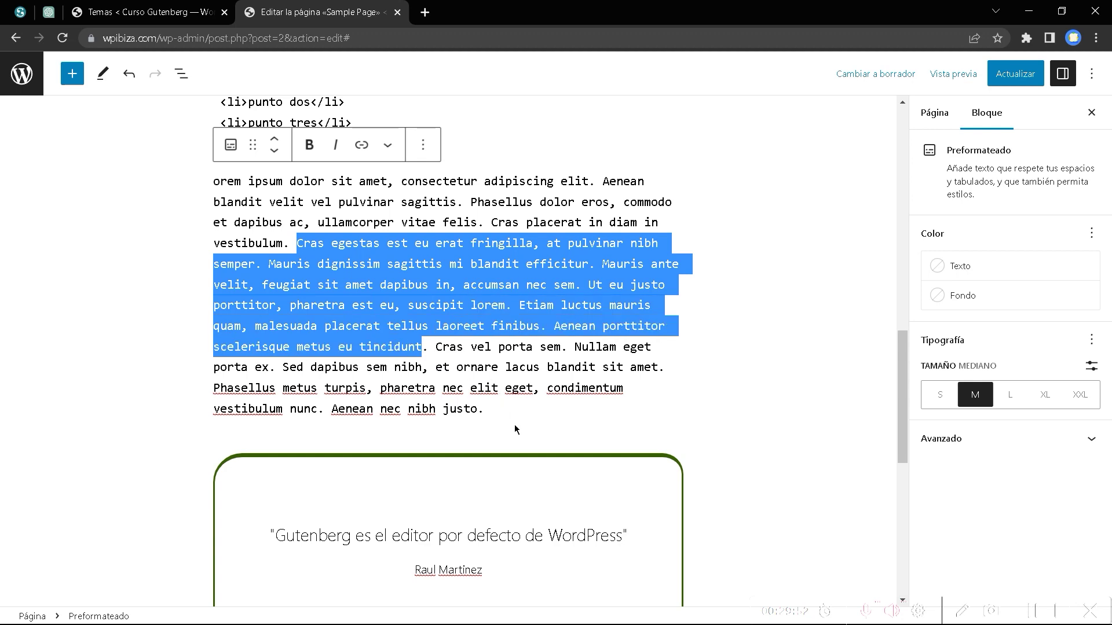
scroll(421, 447, down, 9)
click(262, 369)
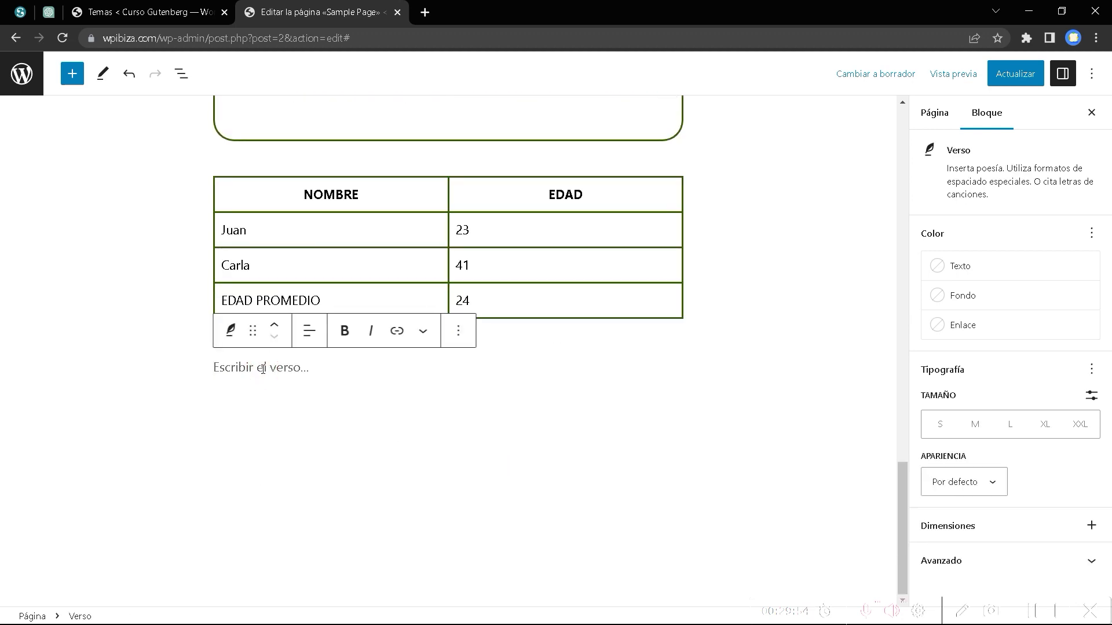
key(ctrl+v)
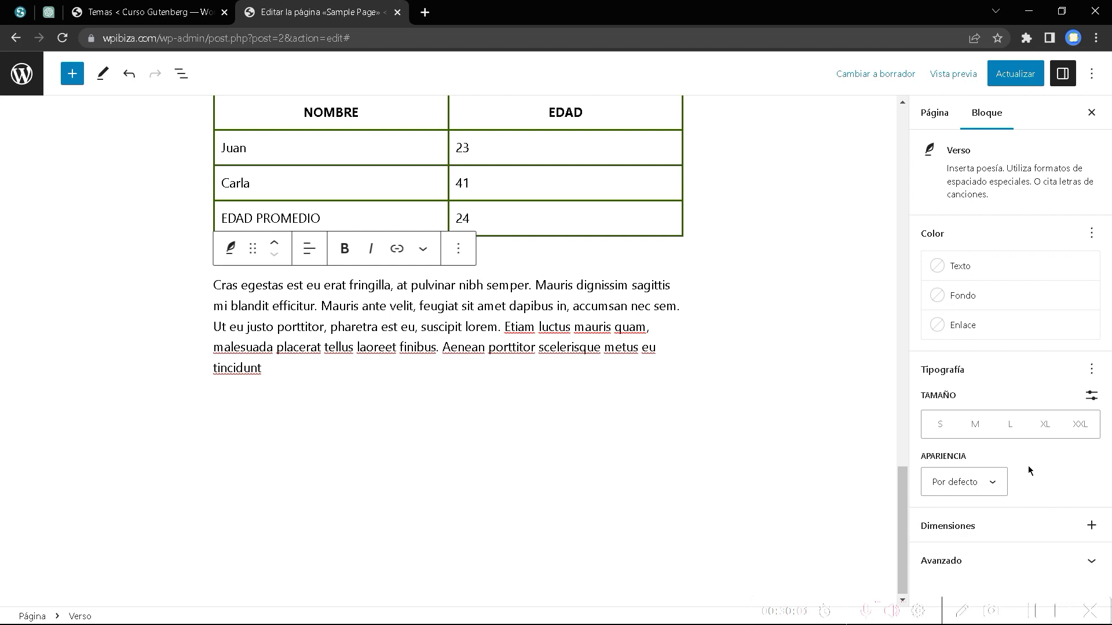
Set the verse block's font appearance to Extraclara (extra light).
click(979, 491)
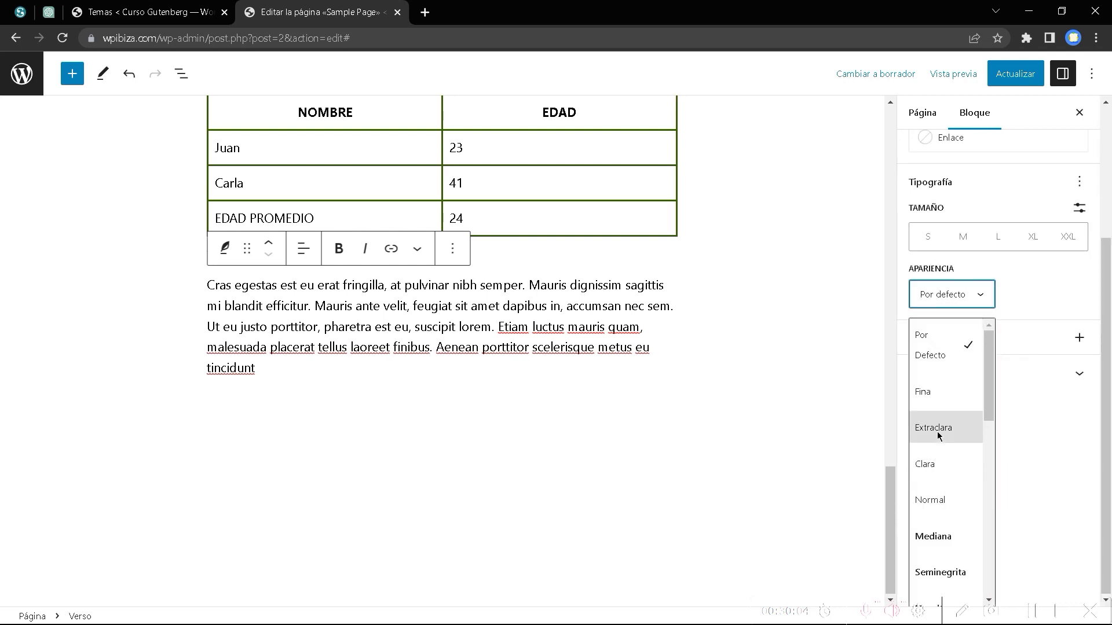
click(934, 429)
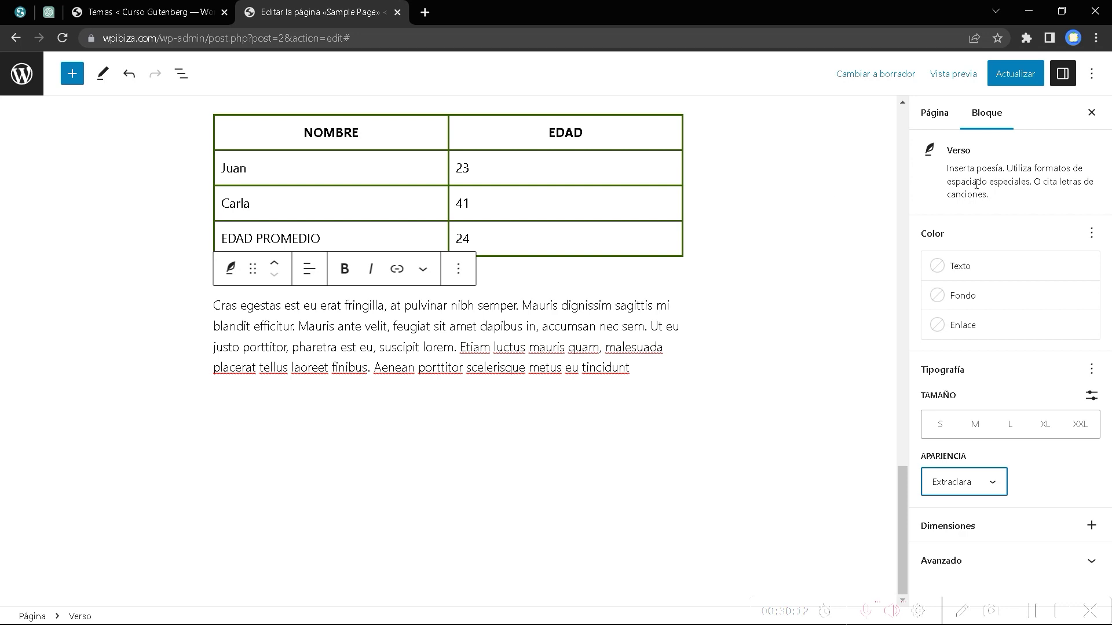
click(72, 73)
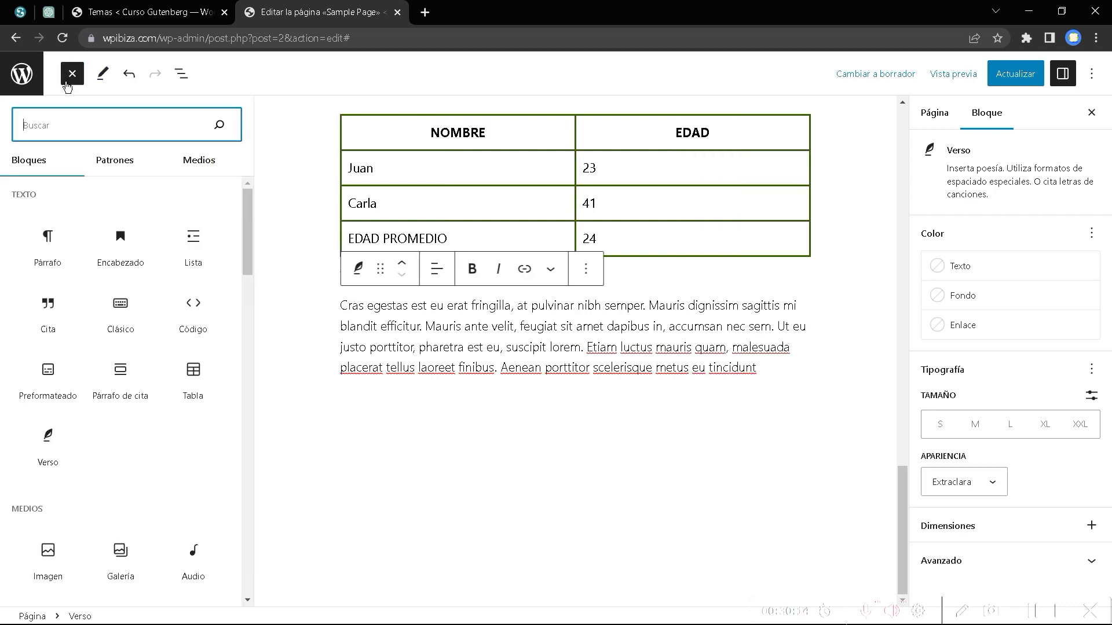
Close the block library, deselect the verse, and scroll back to the quote and NOMBRE/EDAD table.
mouse_move(154, 372)
scroll(146, 393, down, 7)
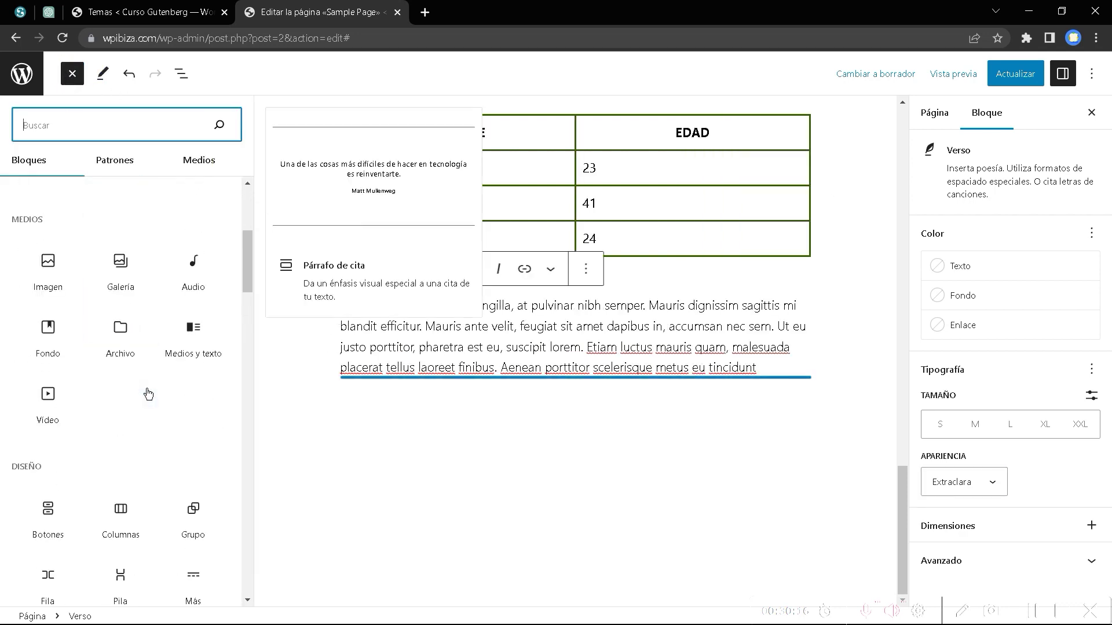
mouse_move(148, 393)
scroll(133, 392, up, 7)
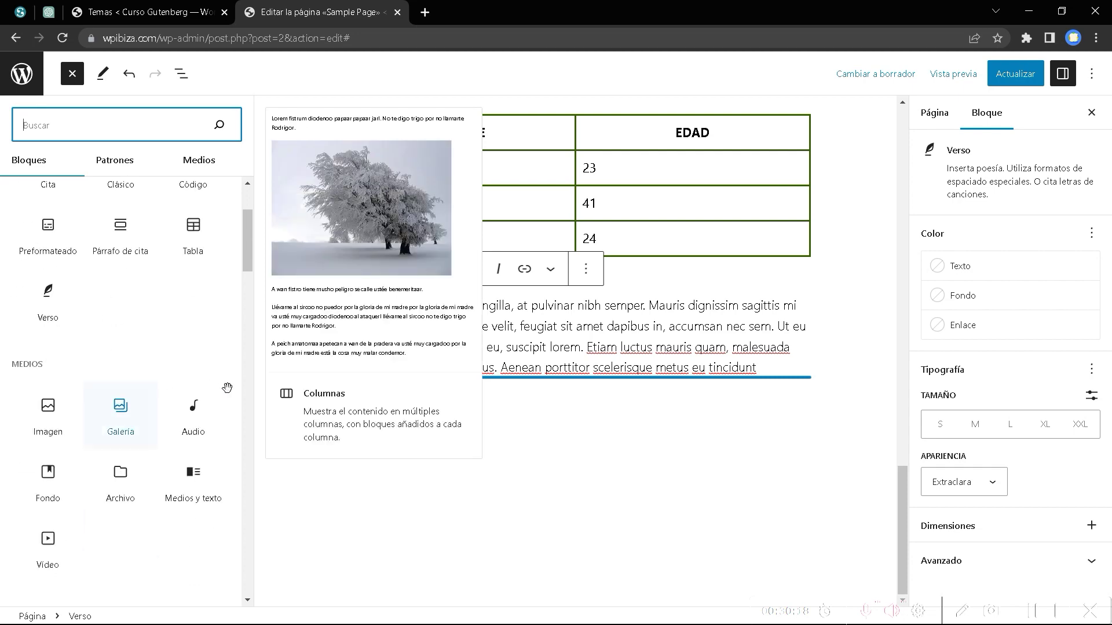
scroll(590, 424, up, 6)
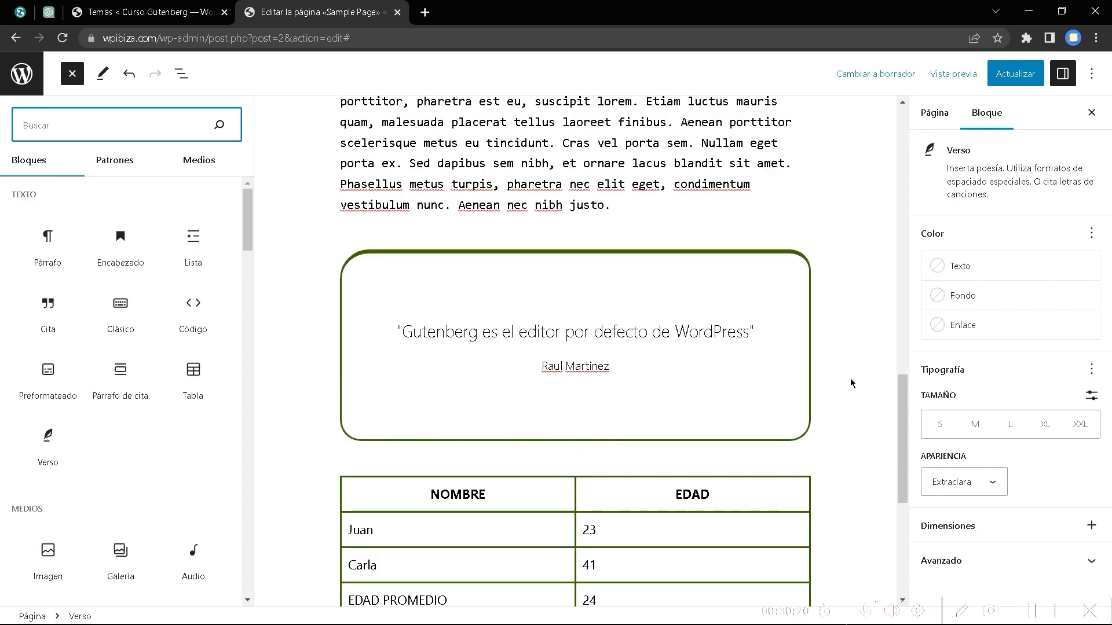
click(850, 377)
scroll(711, 411, up, 15)
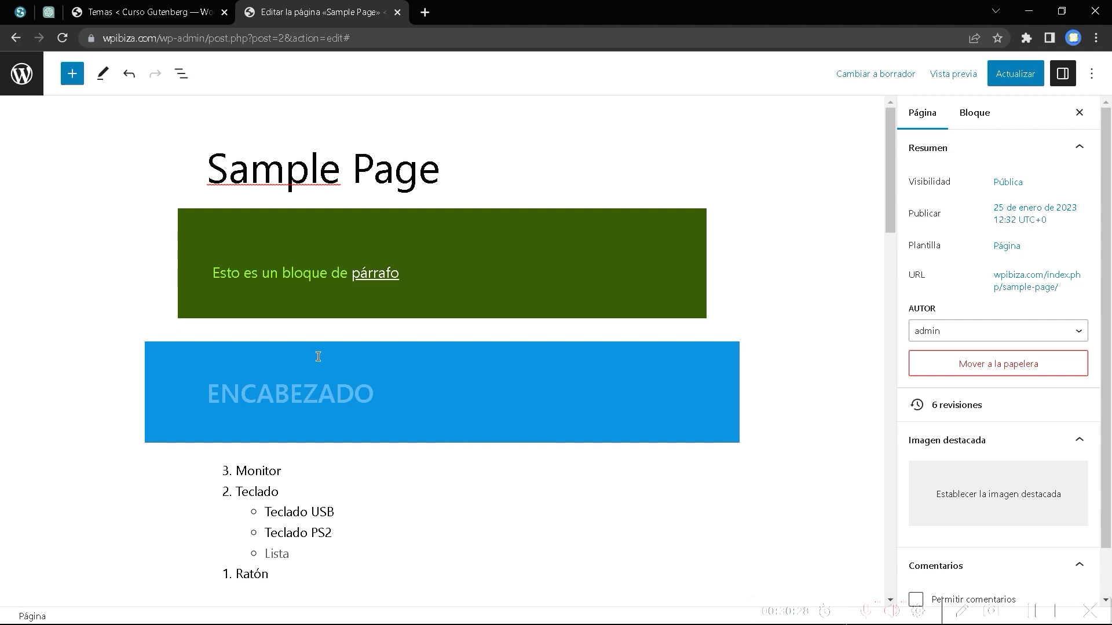
scroll(317, 355, down, 15)
mouse_move(340, 301)
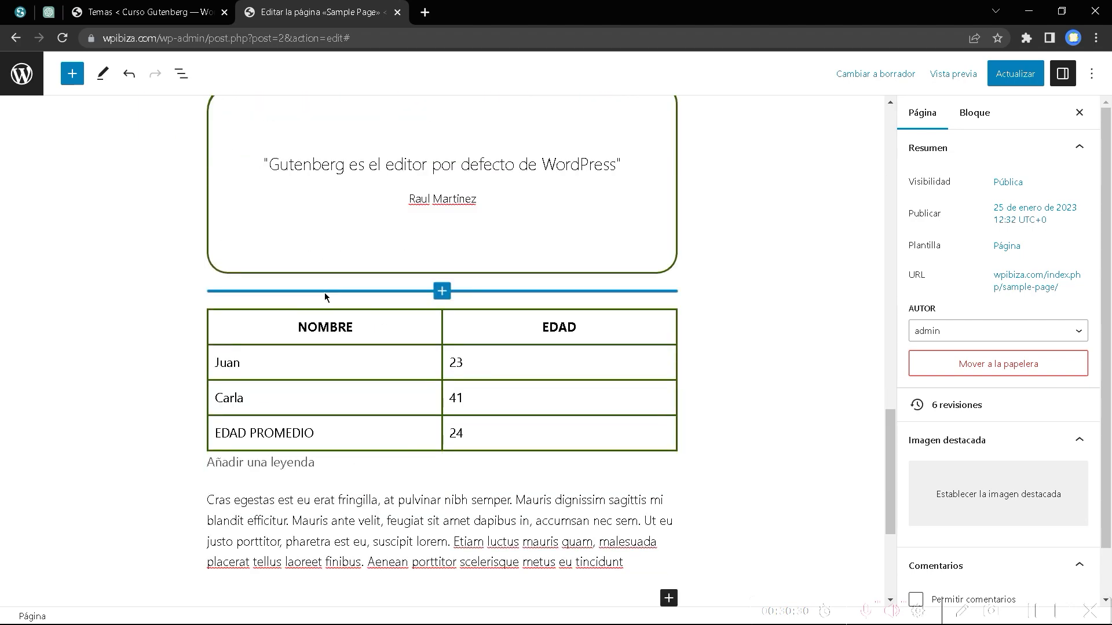
Move the NOMBRE/EDAD table below the Cras egestas block and insert an empty paragraph above it.
click(321, 320)
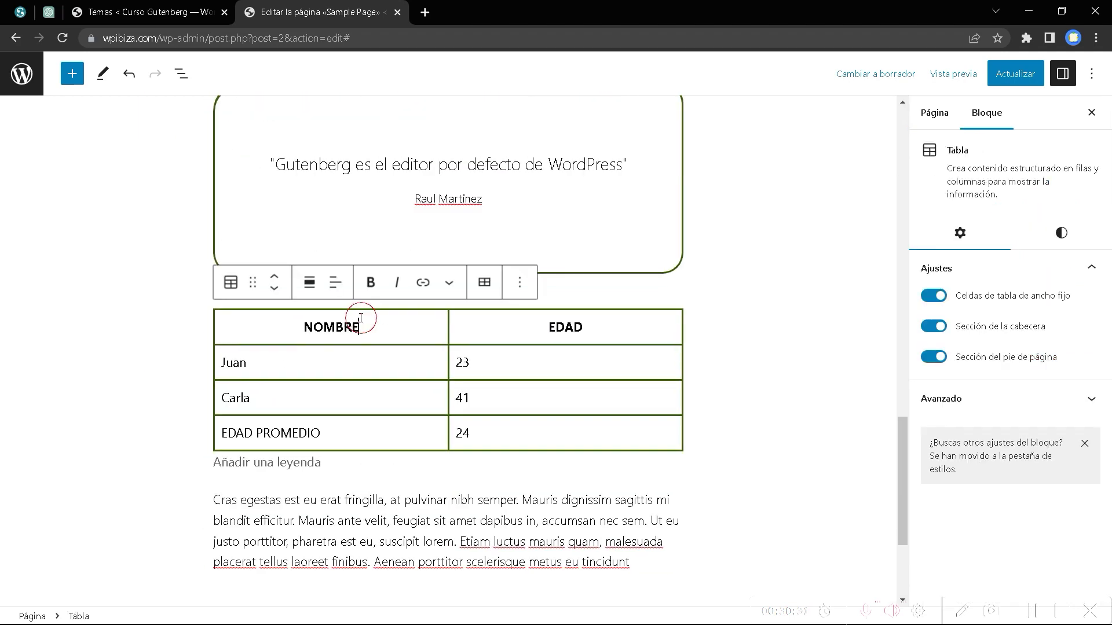
click(269, 289)
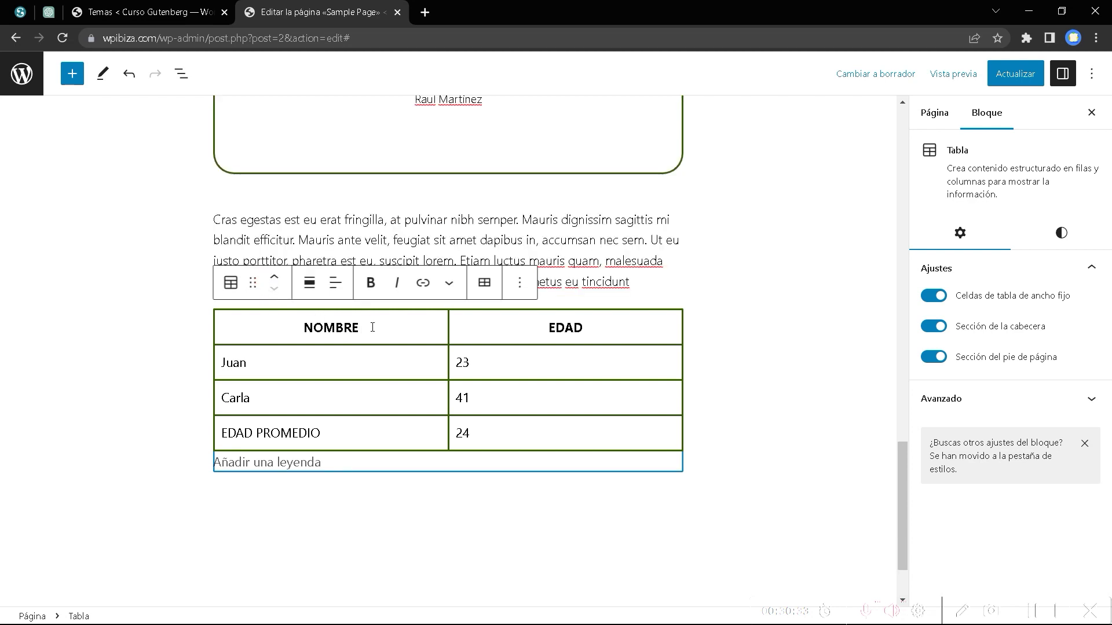
click(588, 263)
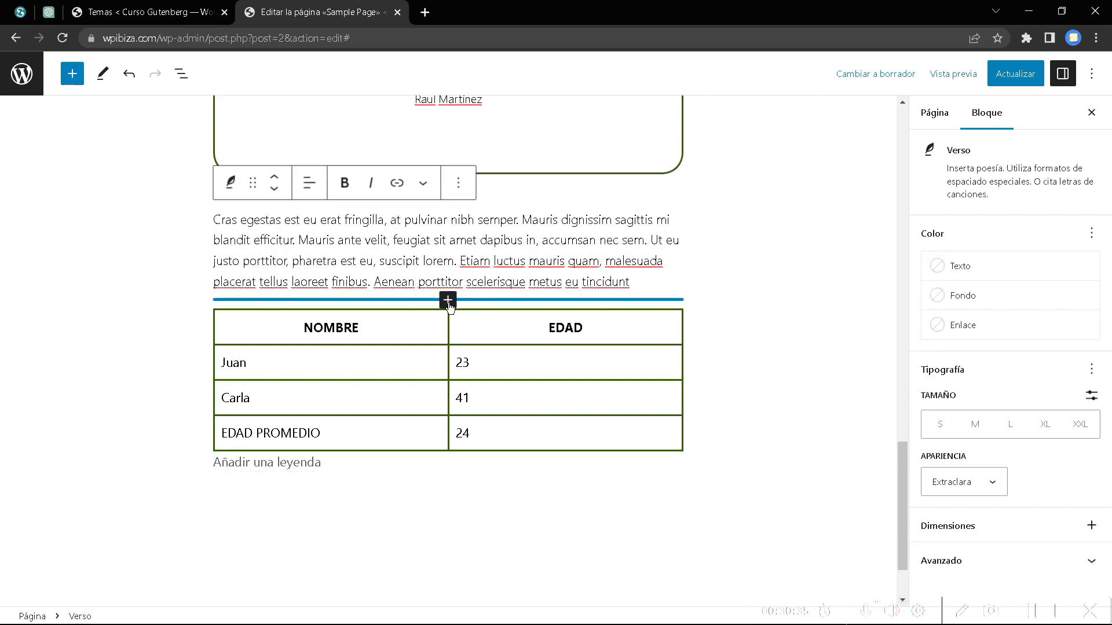
click(447, 299)
click(370, 414)
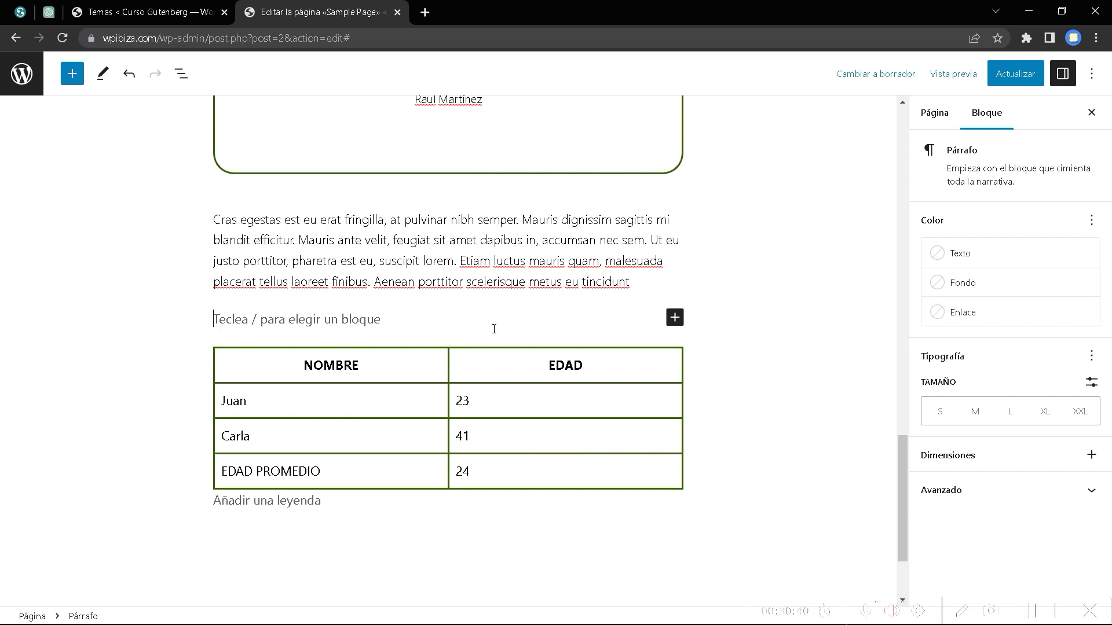
Turn the empty paragraph into an H3 heading reading 'Nombres'.
text(/)
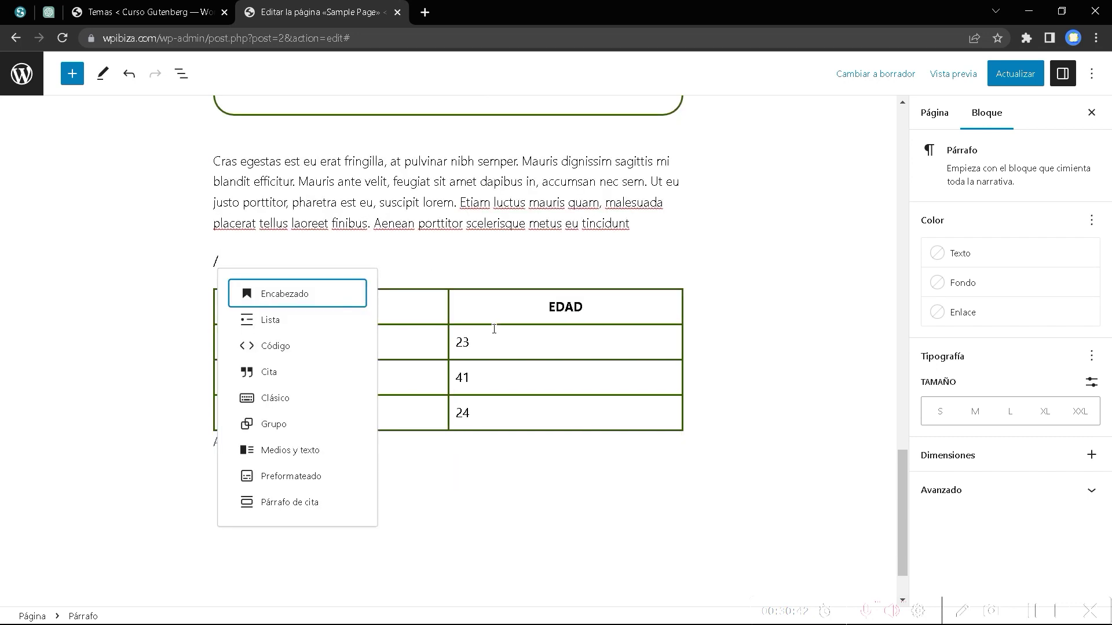
click(286, 296)
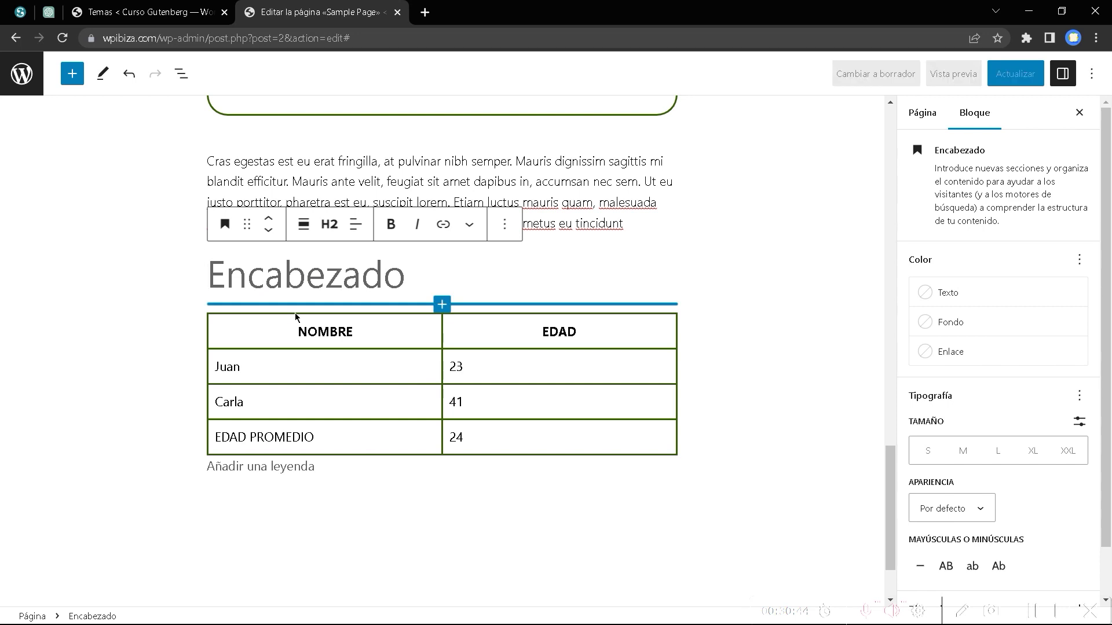
text(t)
key(BackSpace)
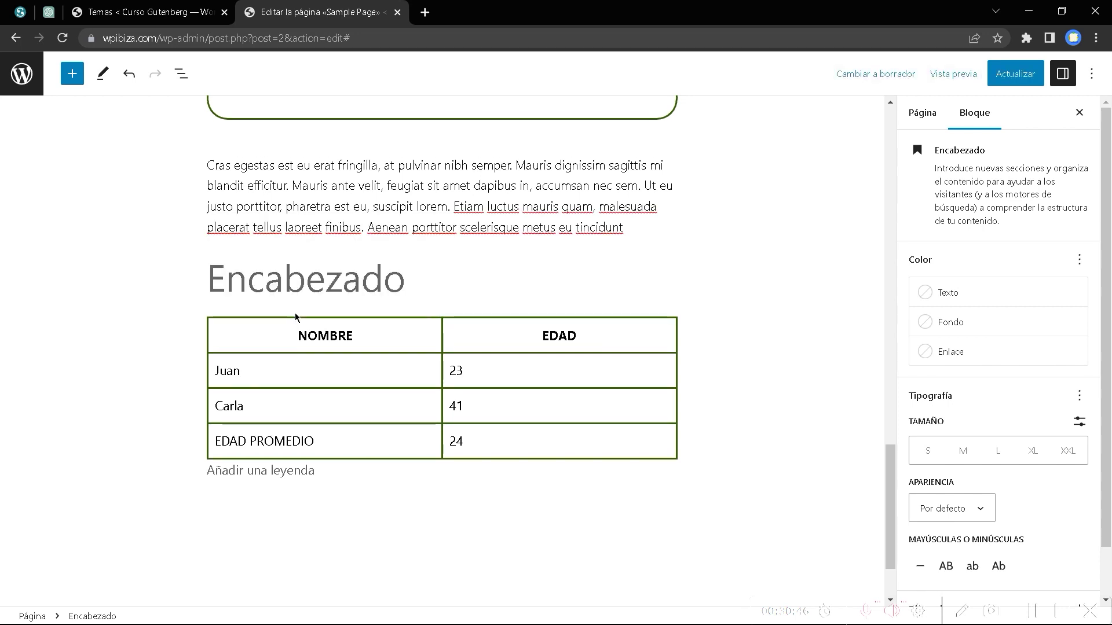
text(nO)
key(BackSpace)
key(BackSpace)
text(No)
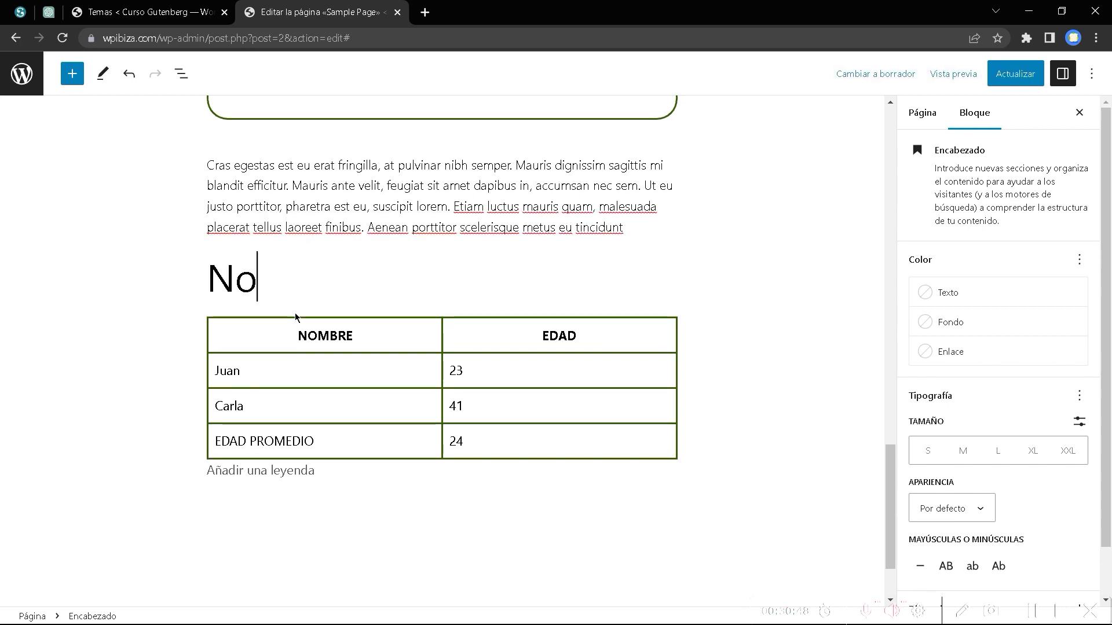
text(mbres)
click(338, 266)
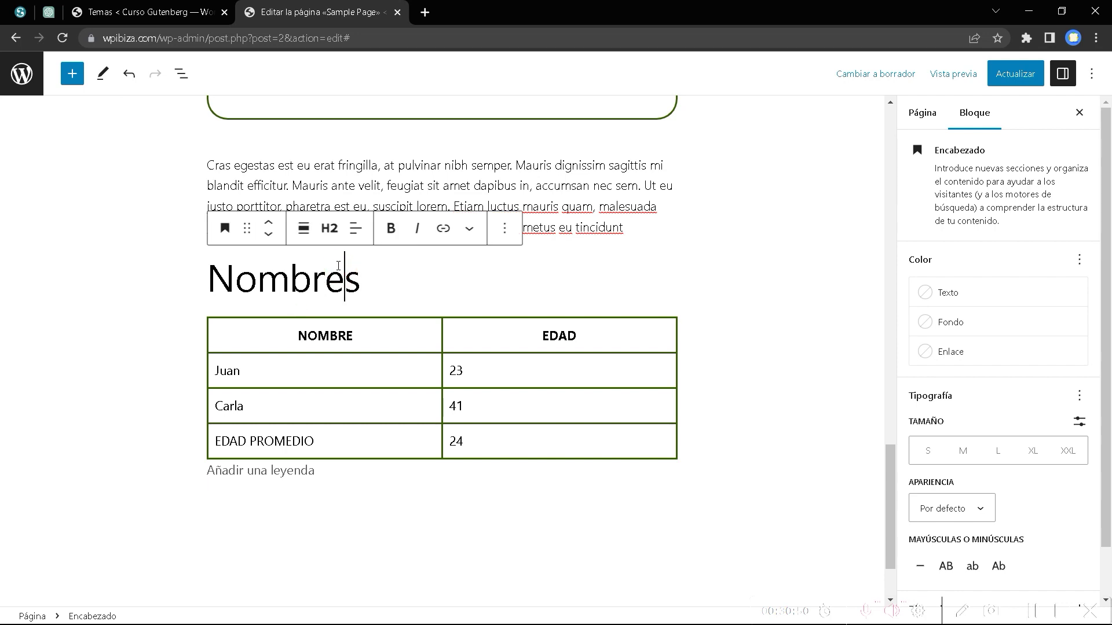
click(330, 228)
click(341, 326)
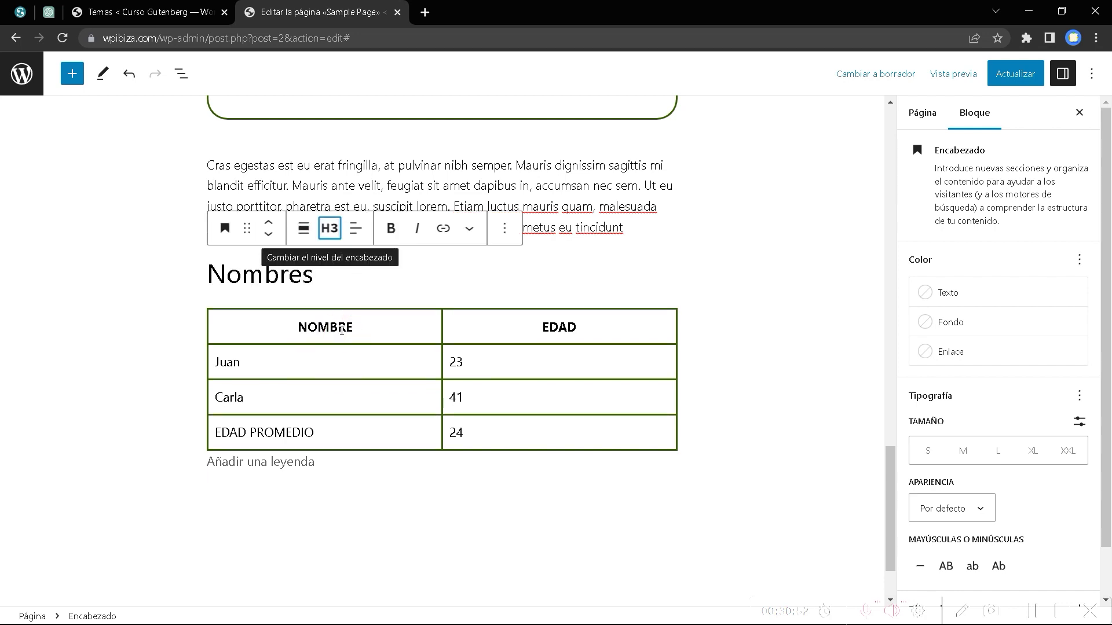
click(324, 275)
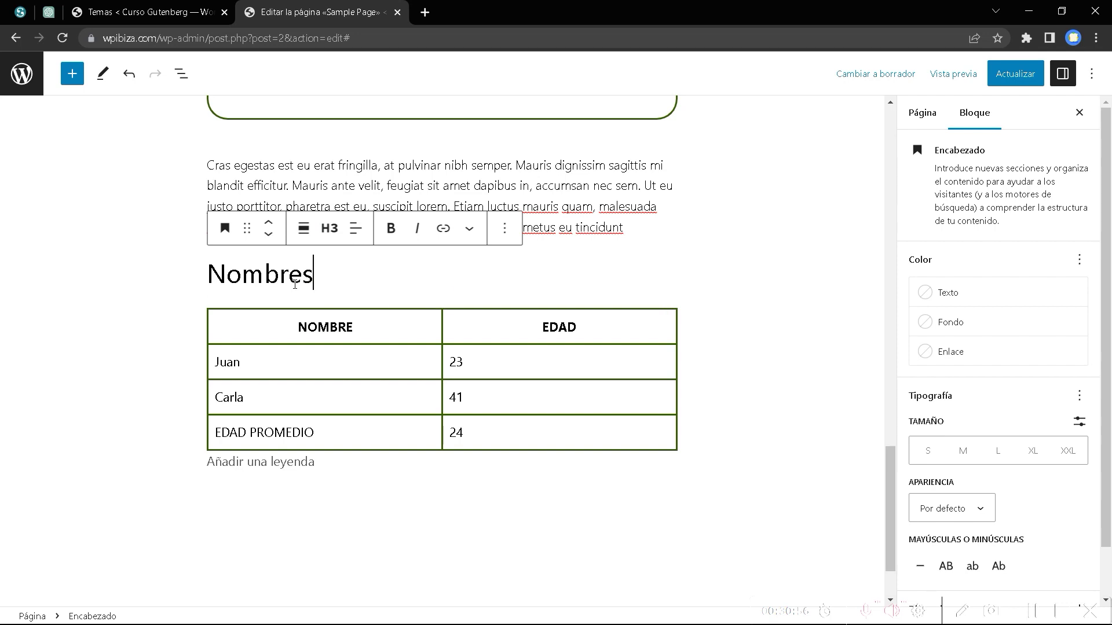
Give the Nombres heading the HTML anchor 'nombres' in Advanced settings.
scroll(966, 408, down, 1)
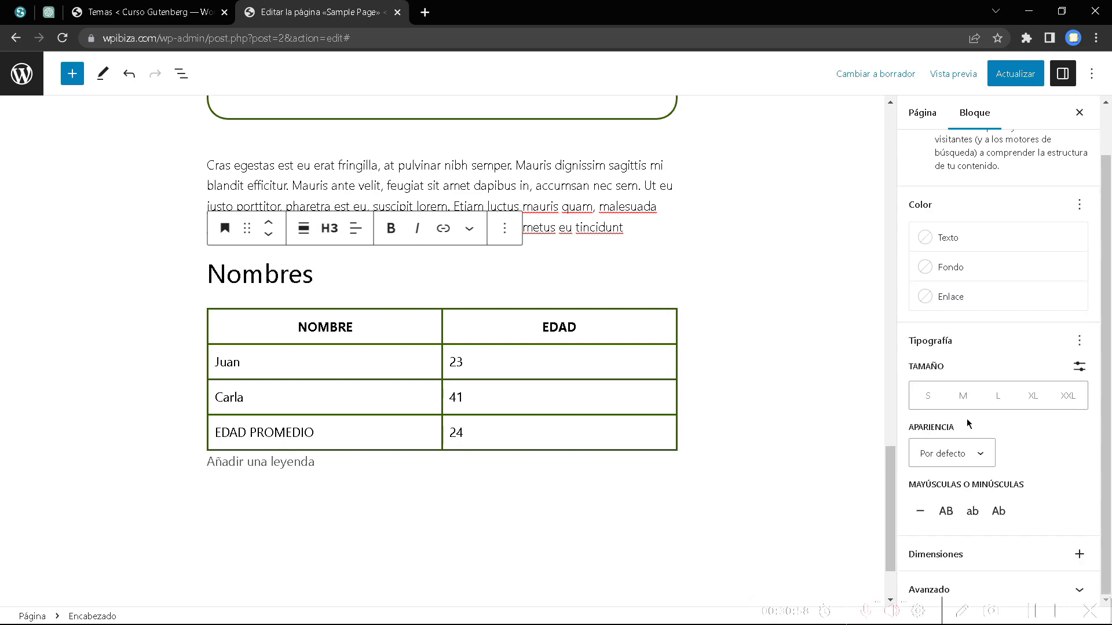
click(936, 589)
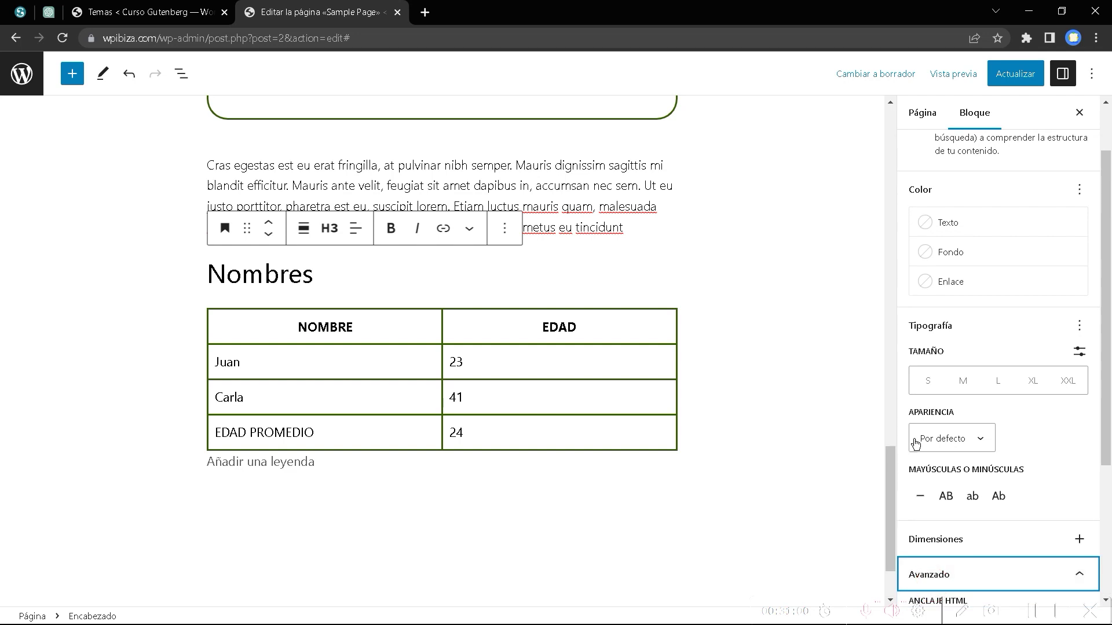
click(941, 412)
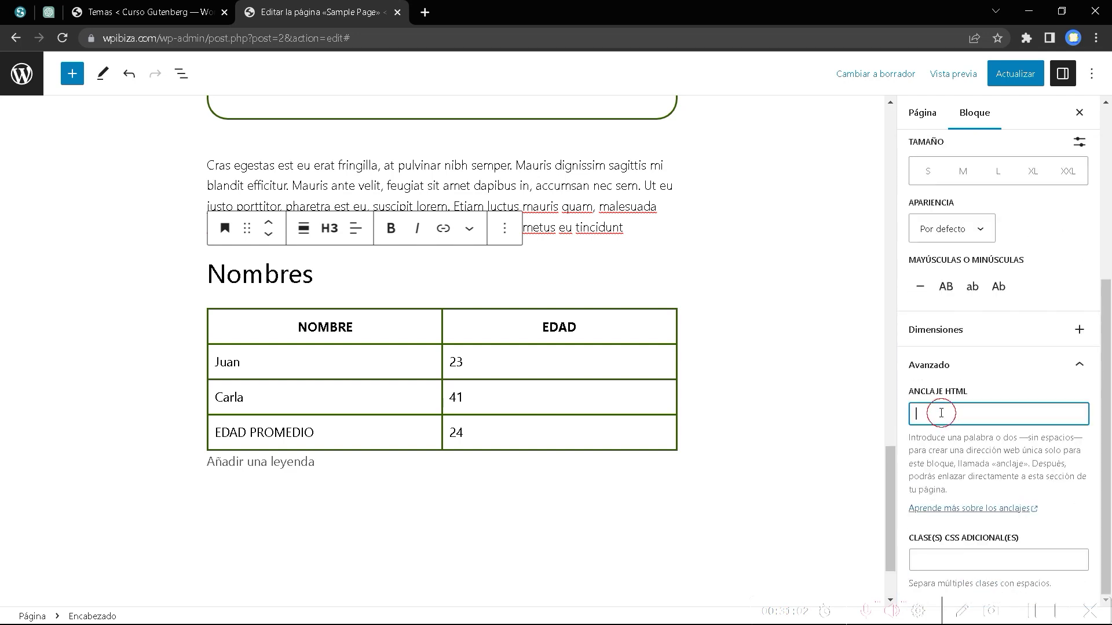
text(nombres)
key(BackSpace)
text(es)
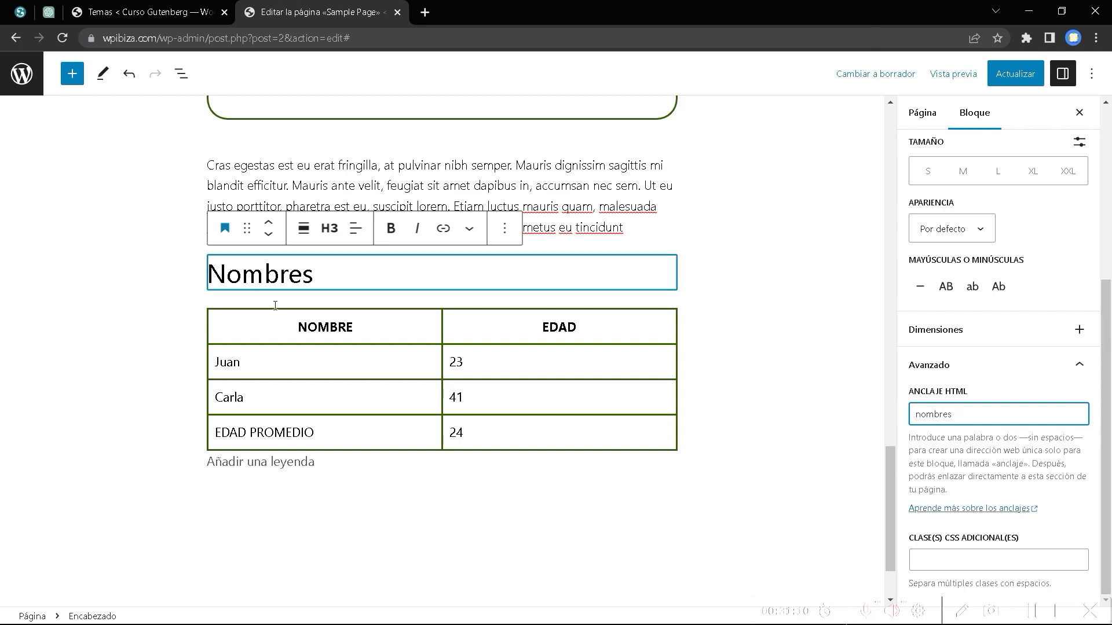
Scroll back up the page toward the top of the content.
click(427, 459)
scroll(430, 431, up, 5)
scroll(430, 431, up, 10)
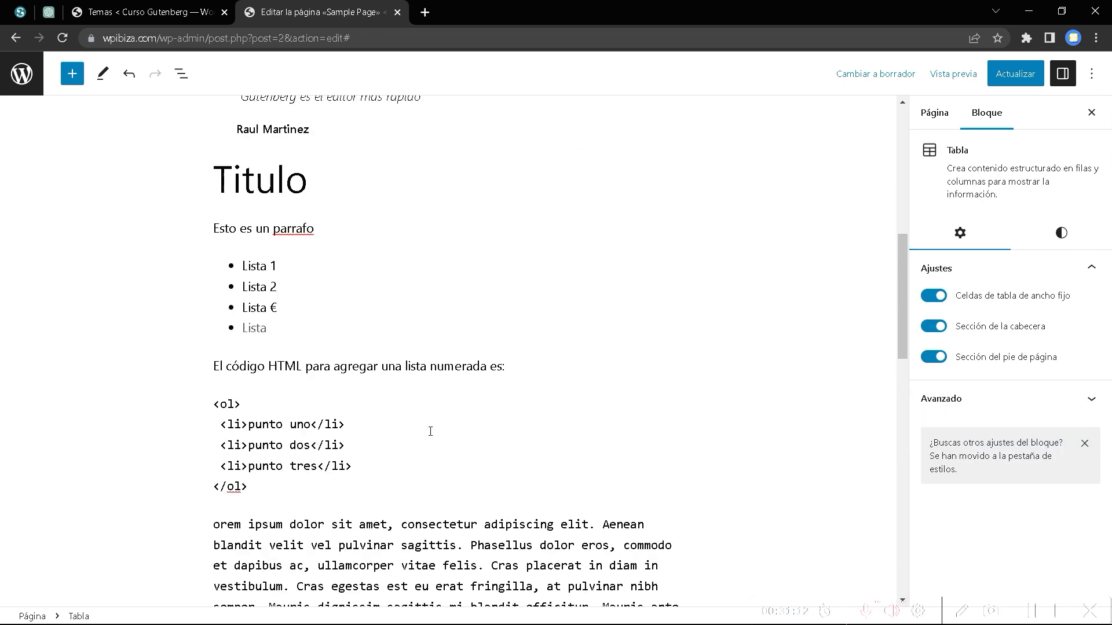
scroll(431, 432, down, 6)
scroll(324, 394, up, 4)
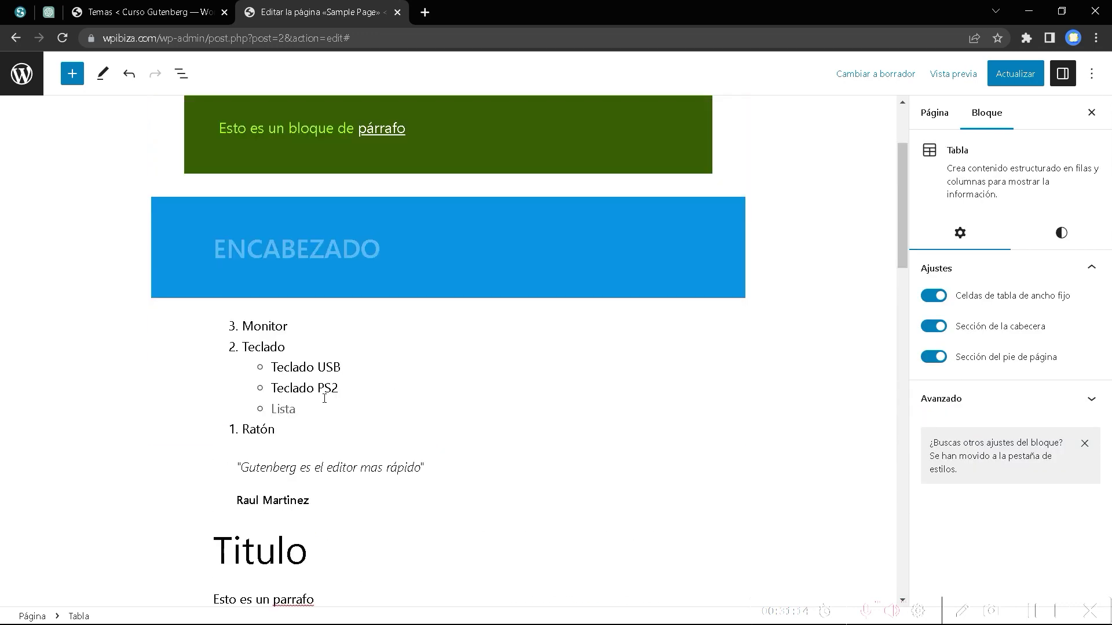
click(297, 318)
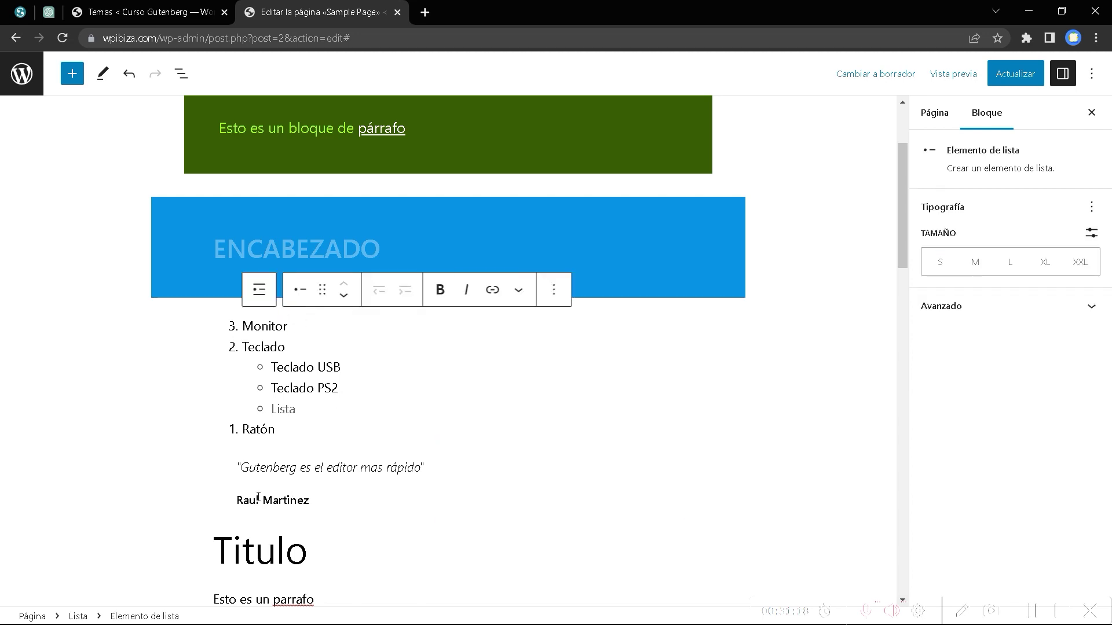
scroll(355, 468, down, 5)
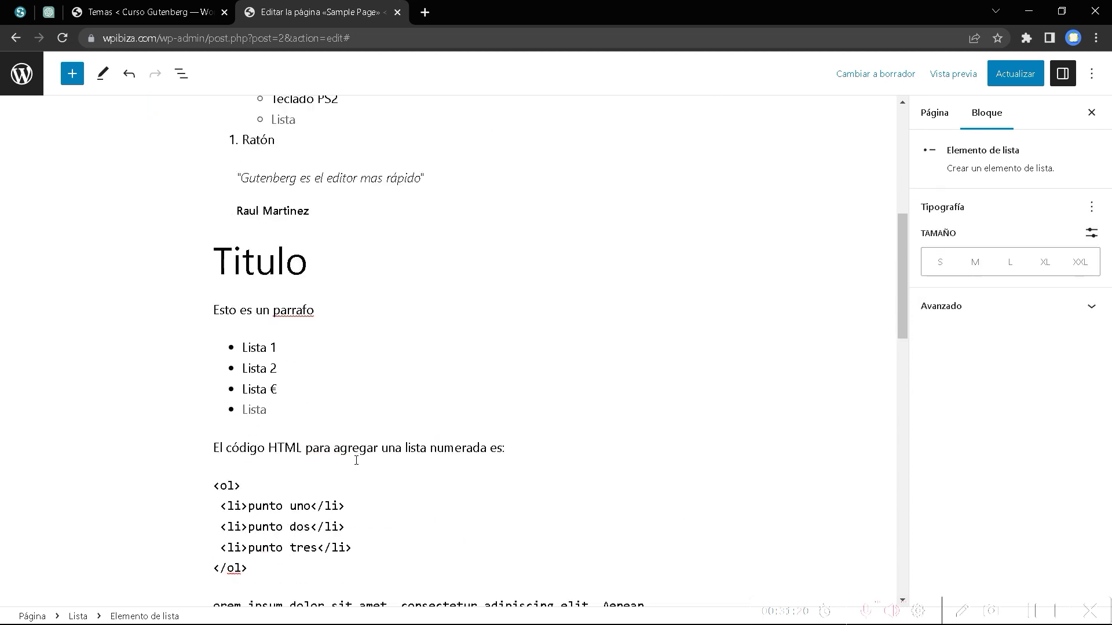
scroll(360, 460, up, 8)
Add a 'Contenido' paragraph below the Sample Page title and insert a list under it.
click(487, 171)
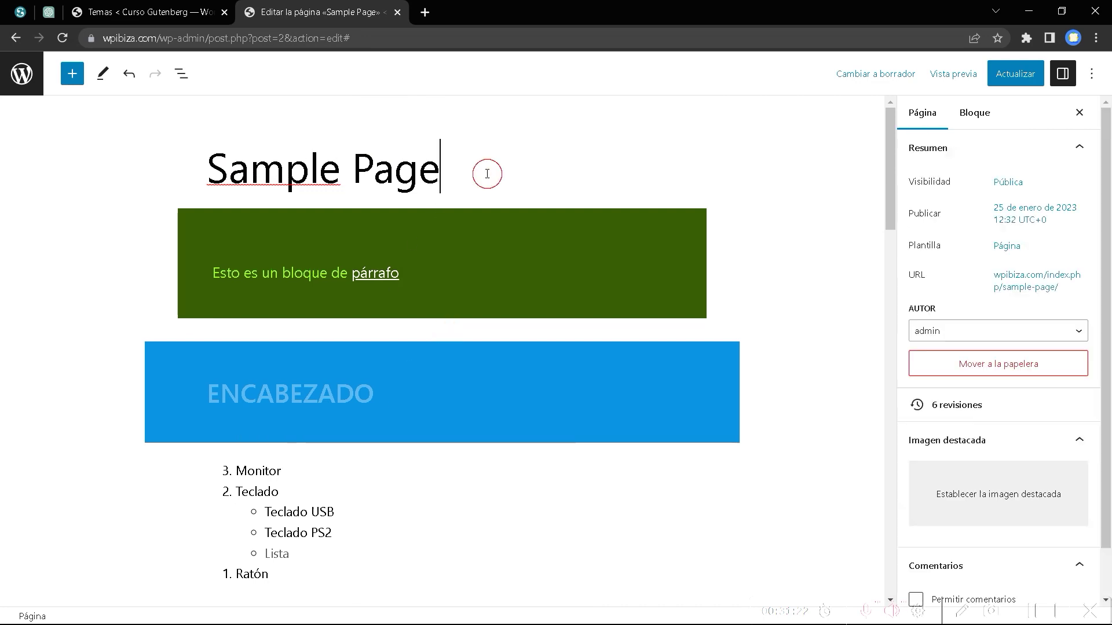
key(Return)
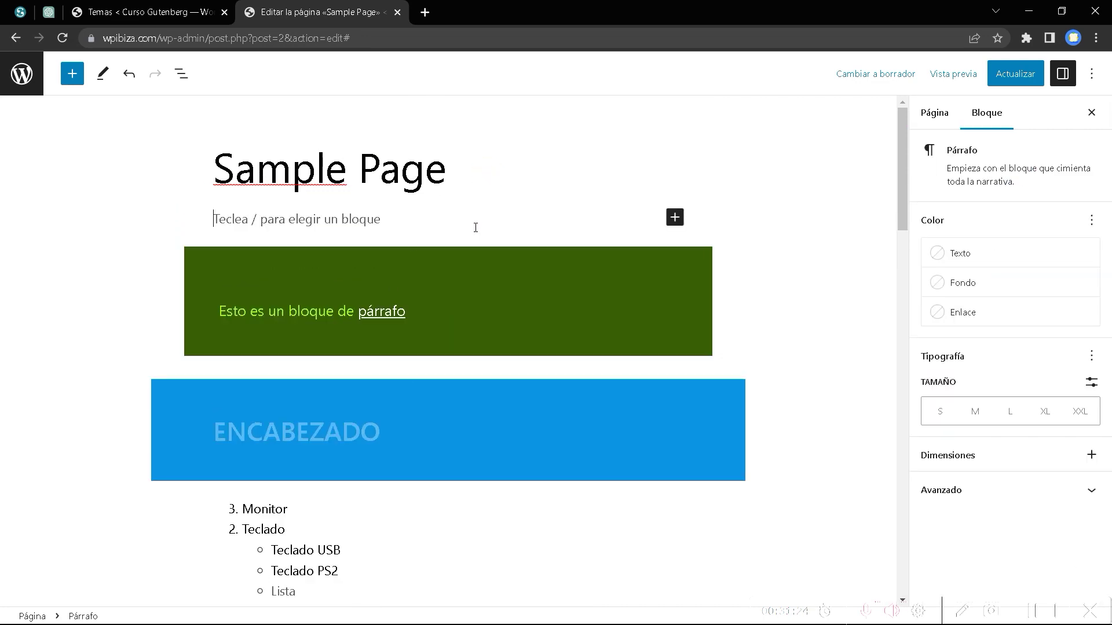
text(Contenido)
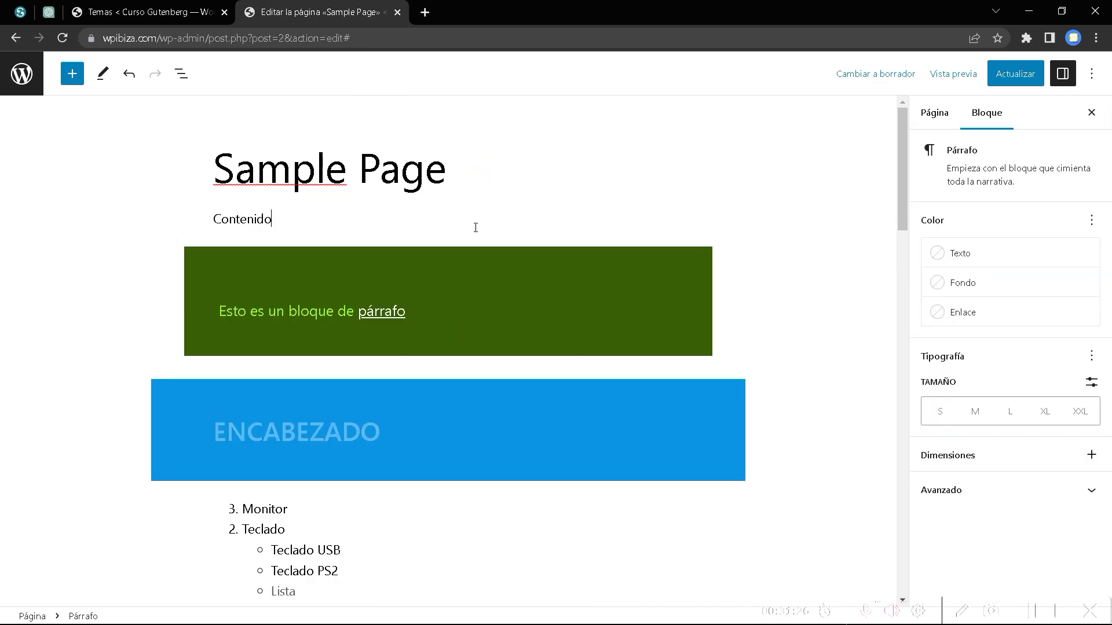
key(Return)
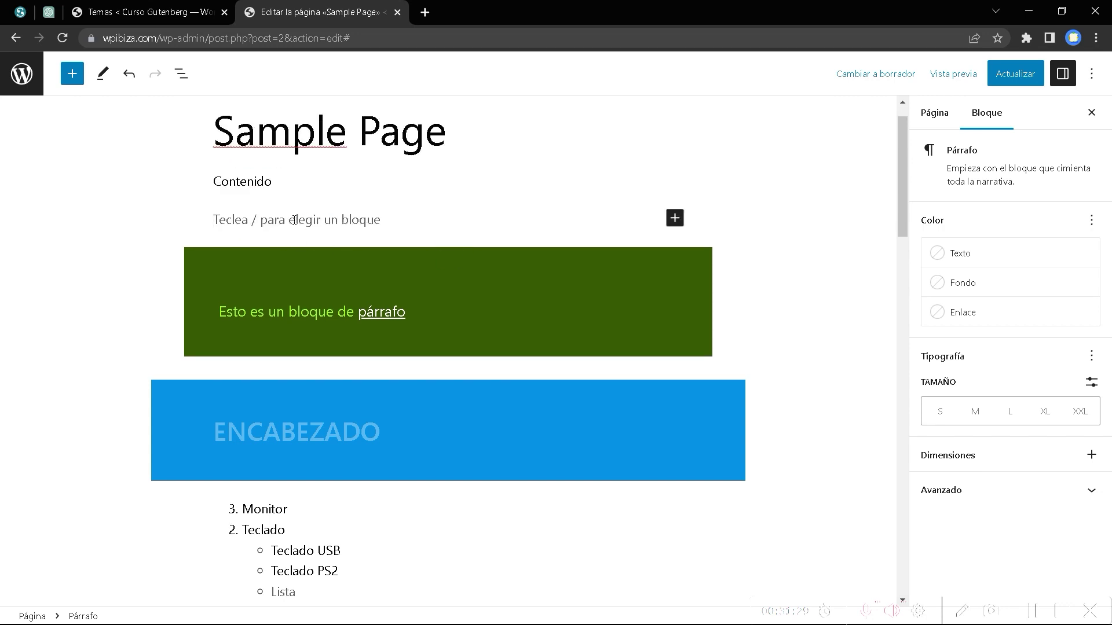
click(73, 74)
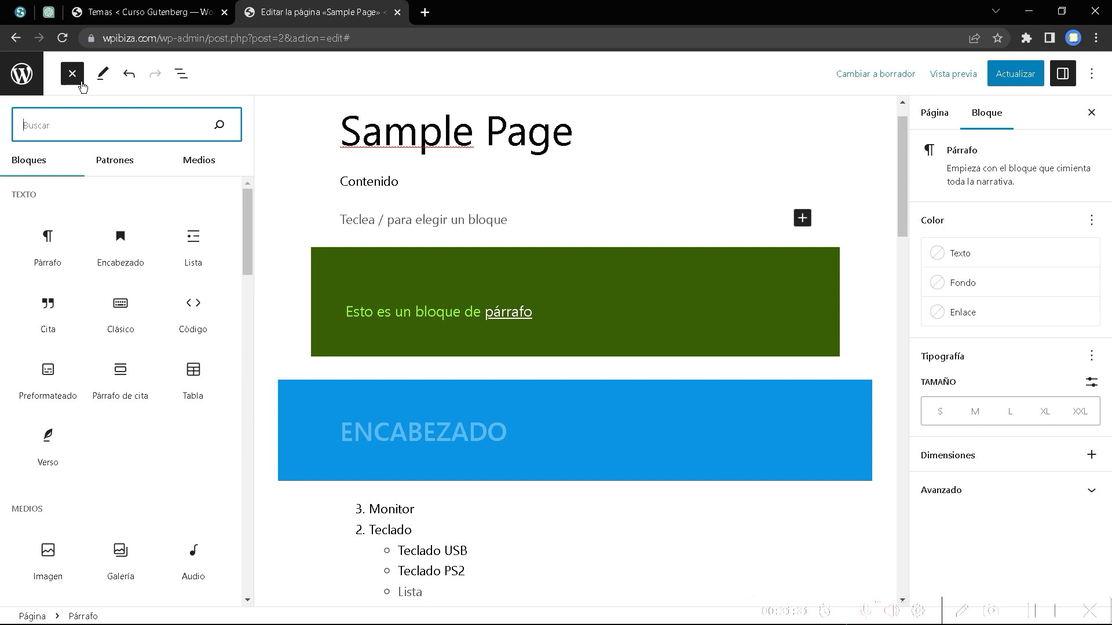
click(194, 251)
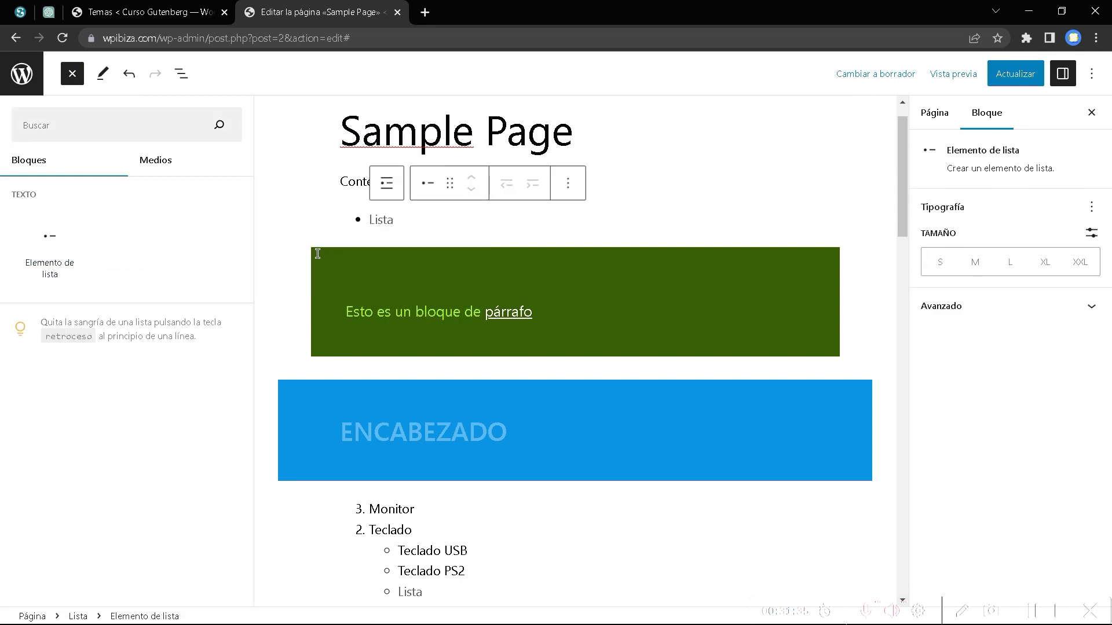
Fill the list with the items Cita, Listas and Nombres.
click(382, 219)
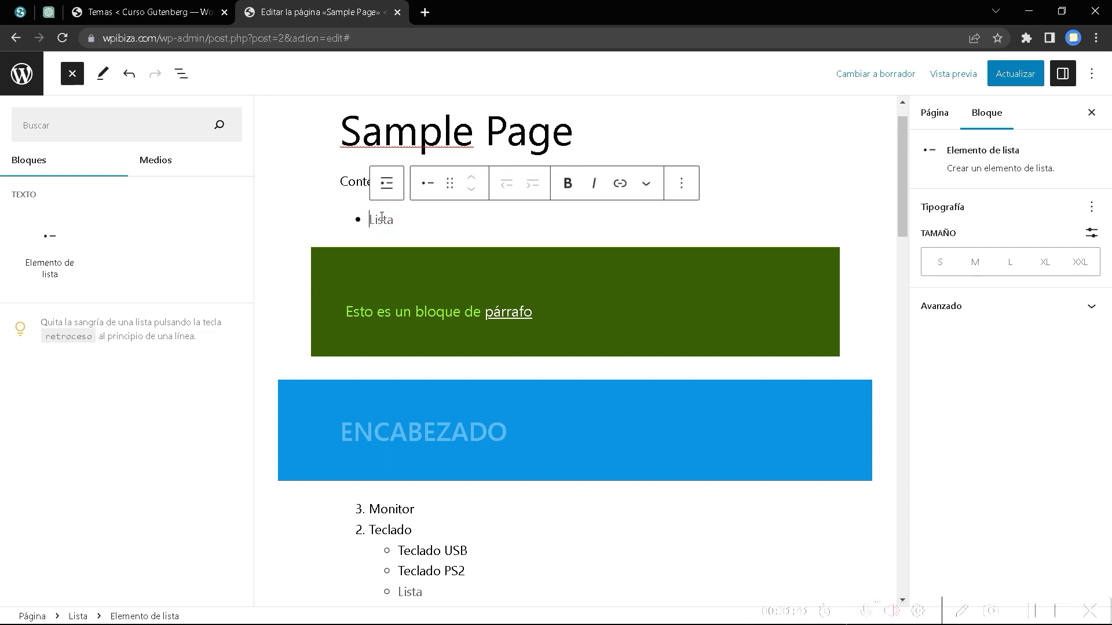
text(c)
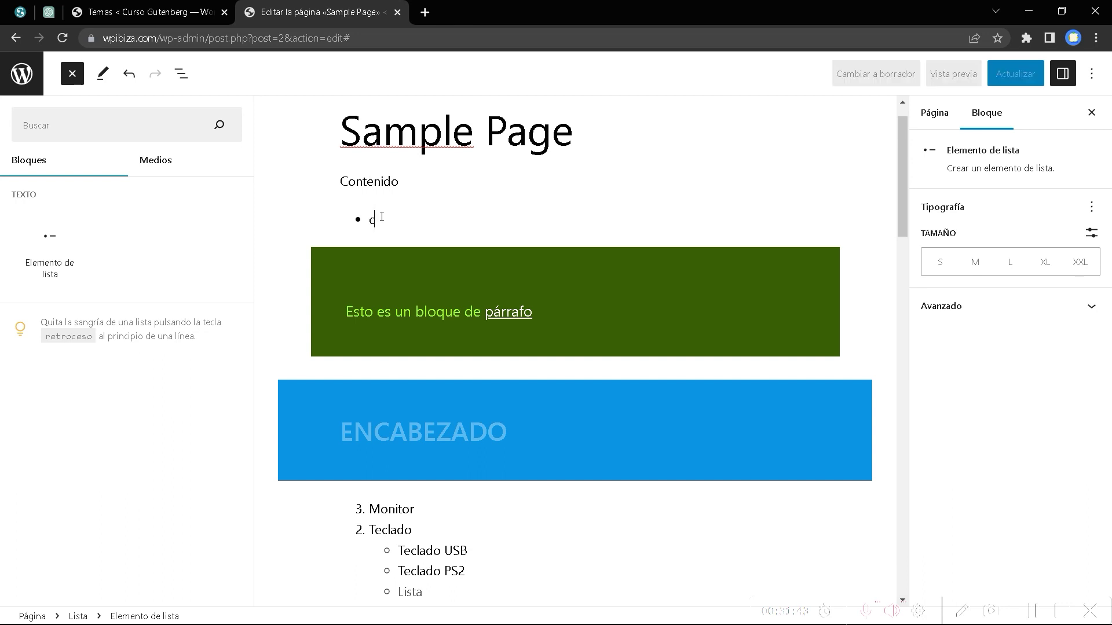
key(BackSpace)
text(Cita)
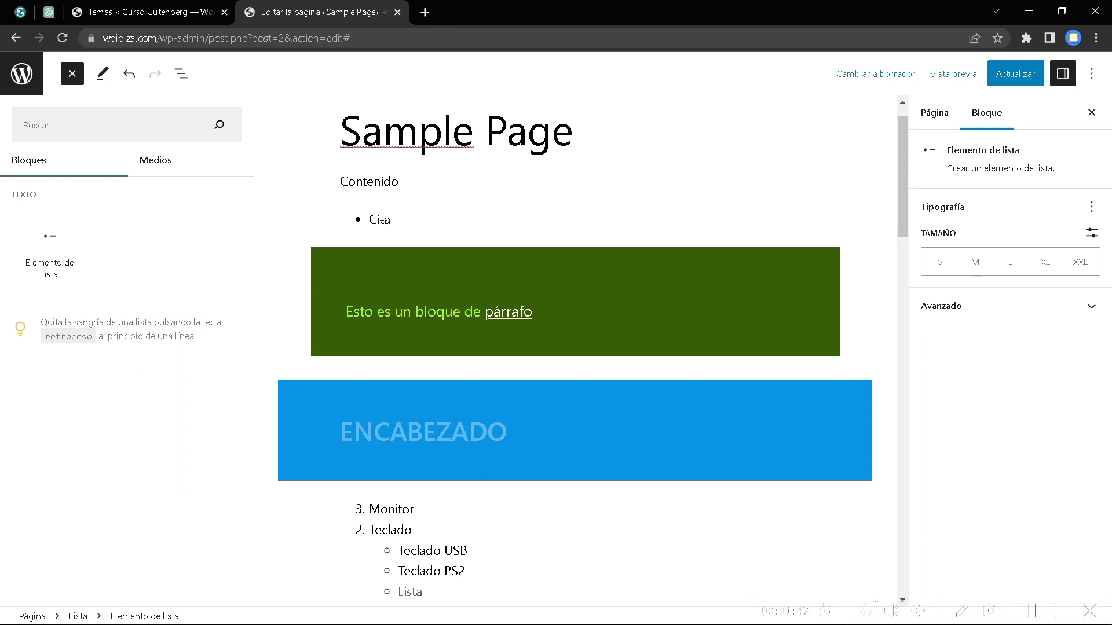
key(Return)
text(Listas)
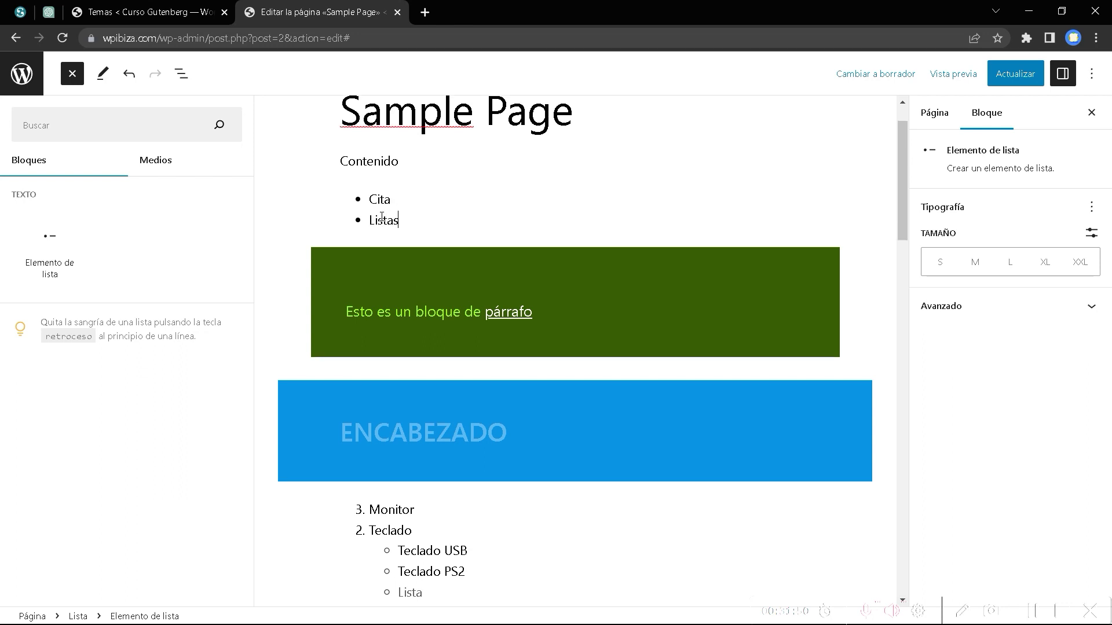
key(Return)
text(Nombres)
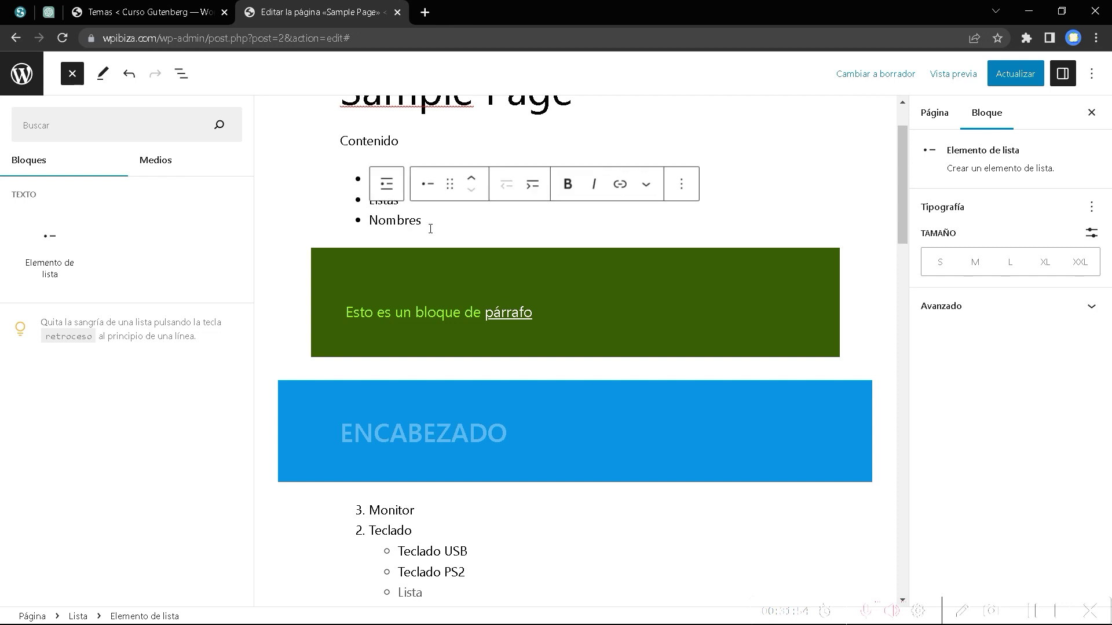
drag(422, 223, 369, 225)
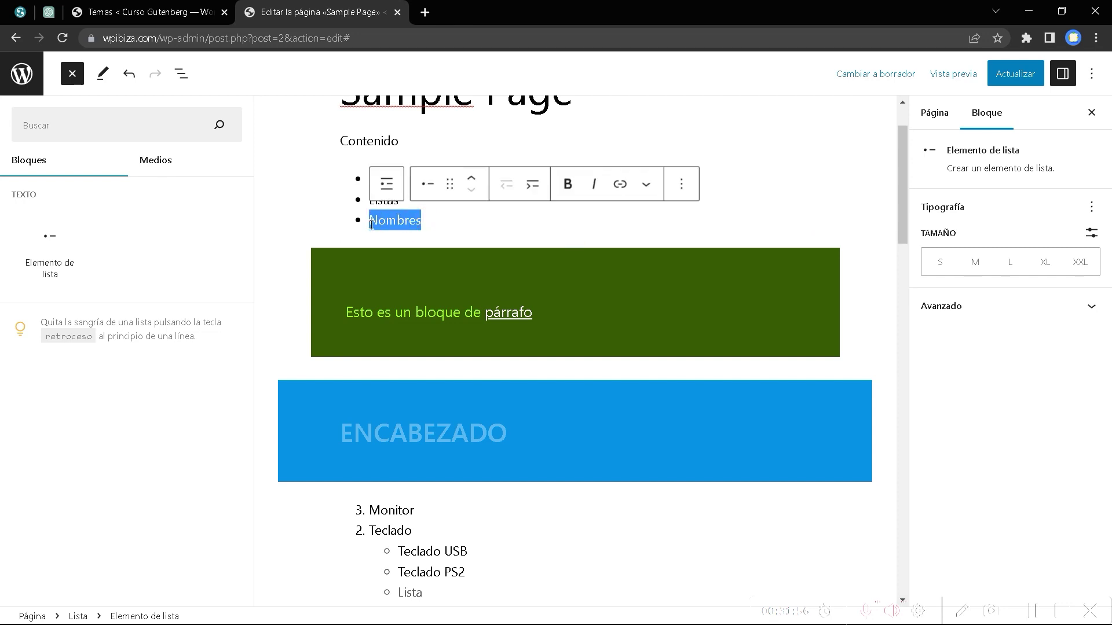
Link the Nombres item to #nombres, update the page, and open the live page in a new tab.
click(620, 192)
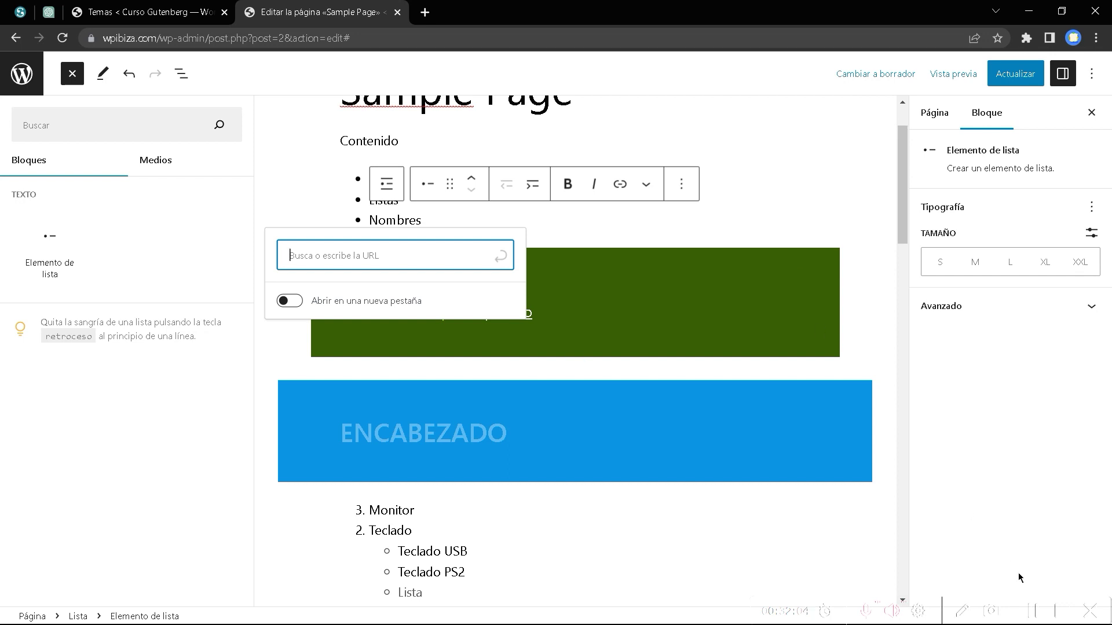
click(1035, 617)
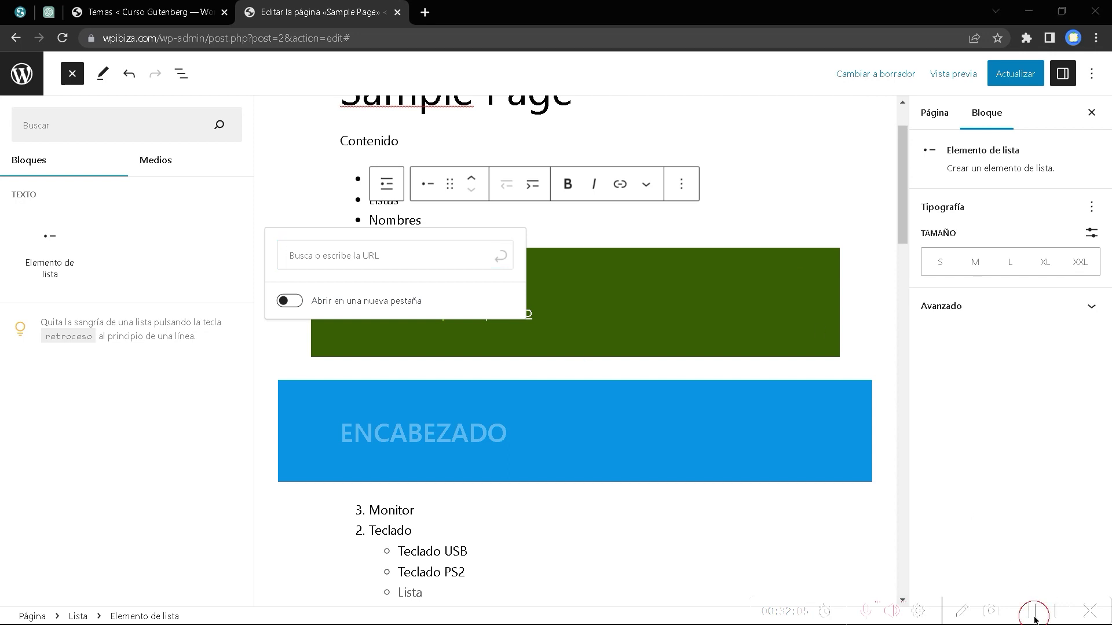
click(316, 260)
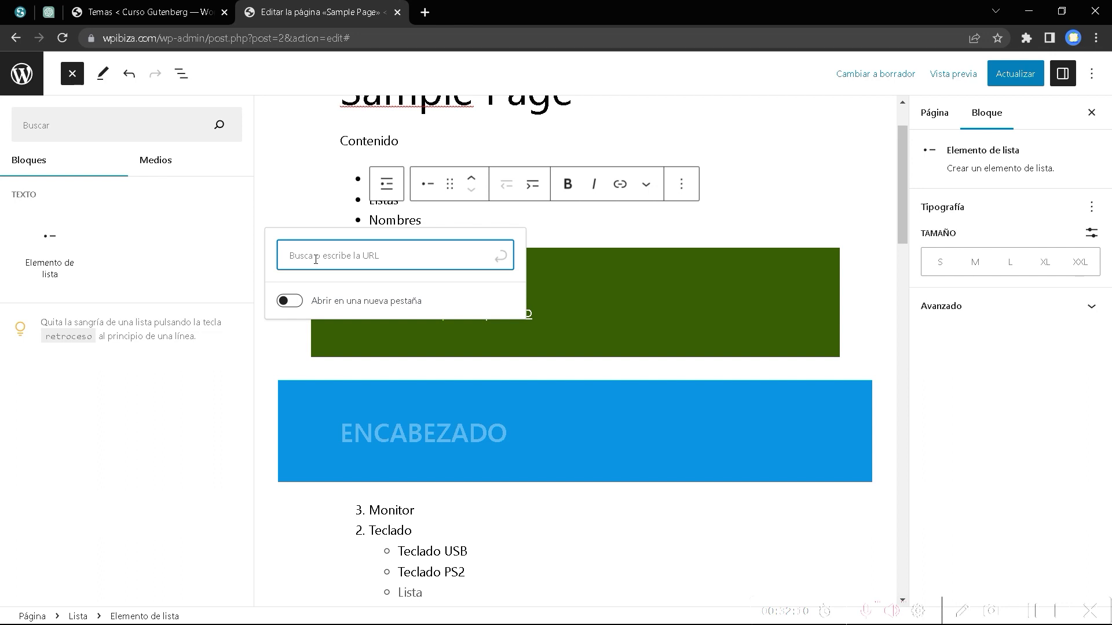
text(#nombres)
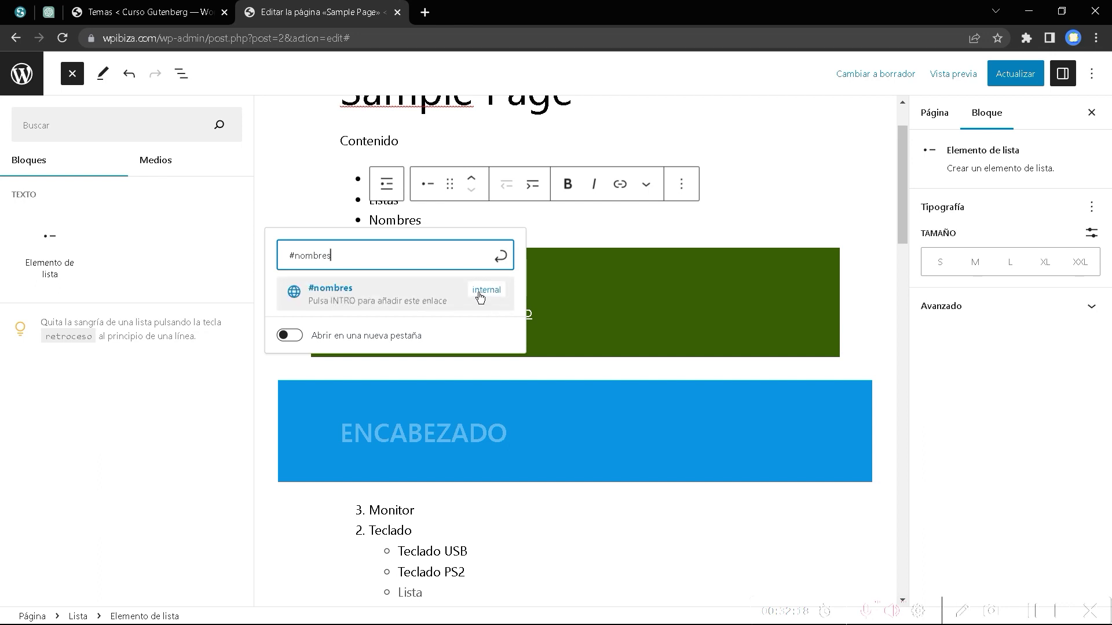
click(336, 300)
click(1022, 81)
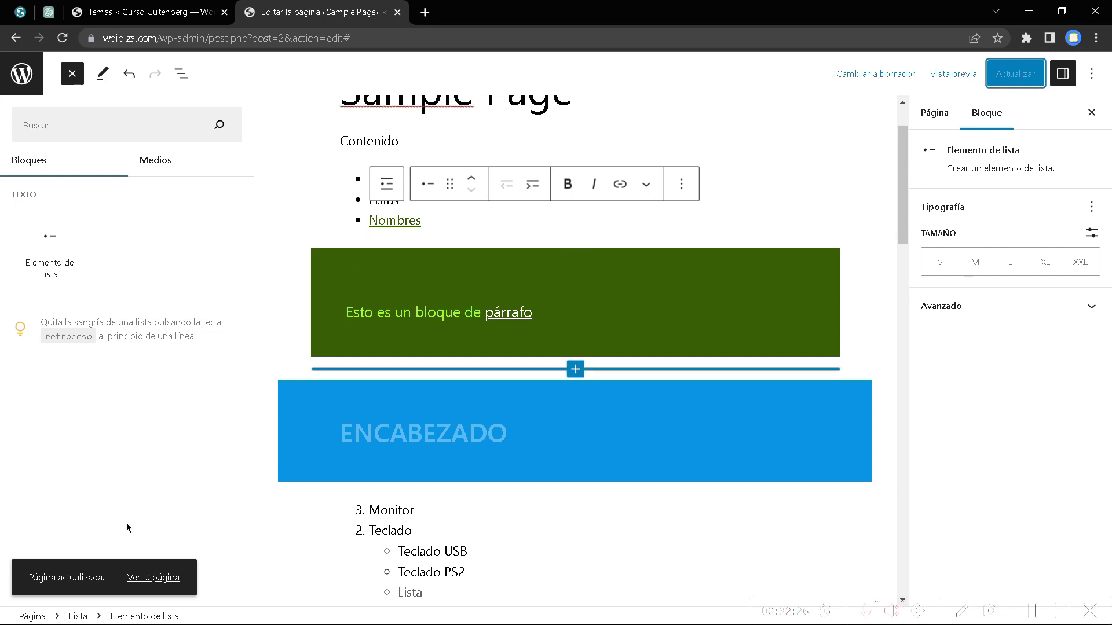
right_click(145, 578)
click(228, 464)
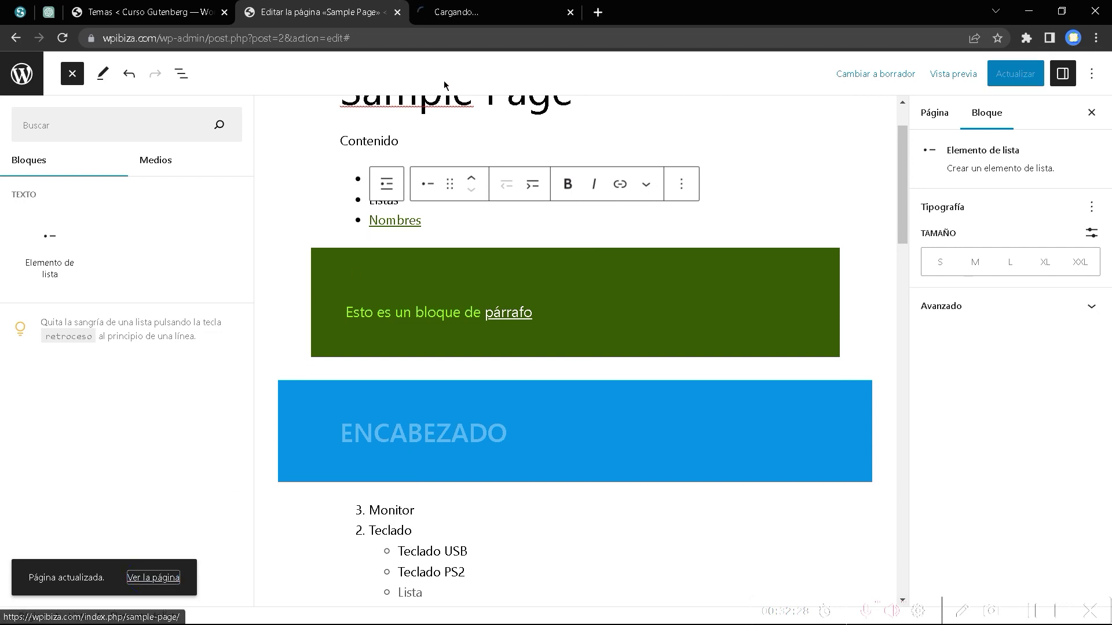
On the live page, confirm the Nombres link jumps to the table, then return to the editor.
click(511, 5)
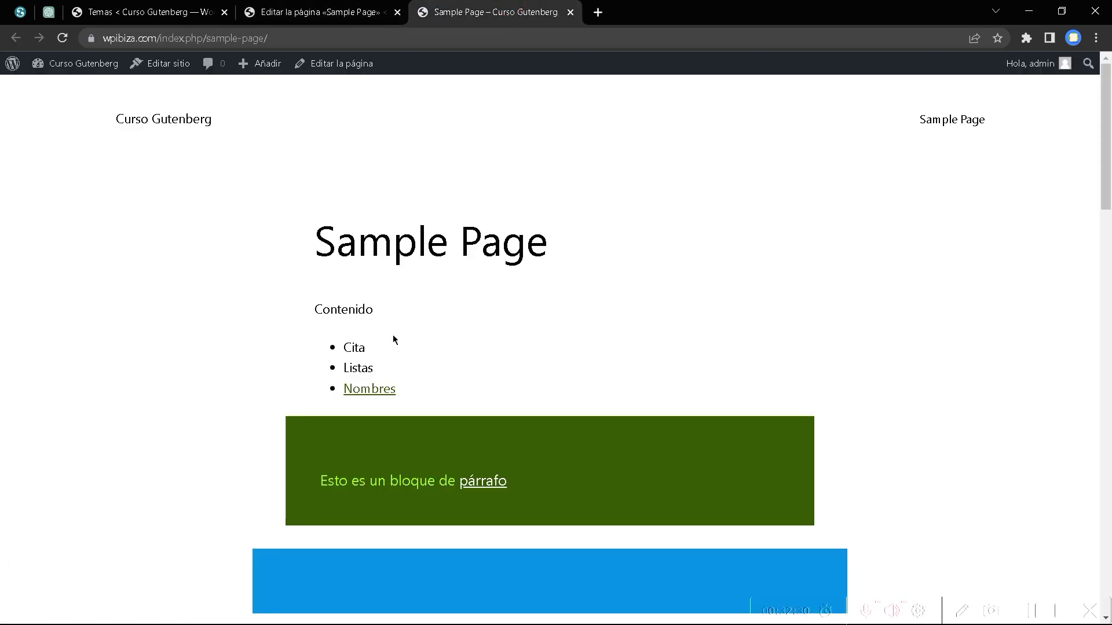
click(380, 391)
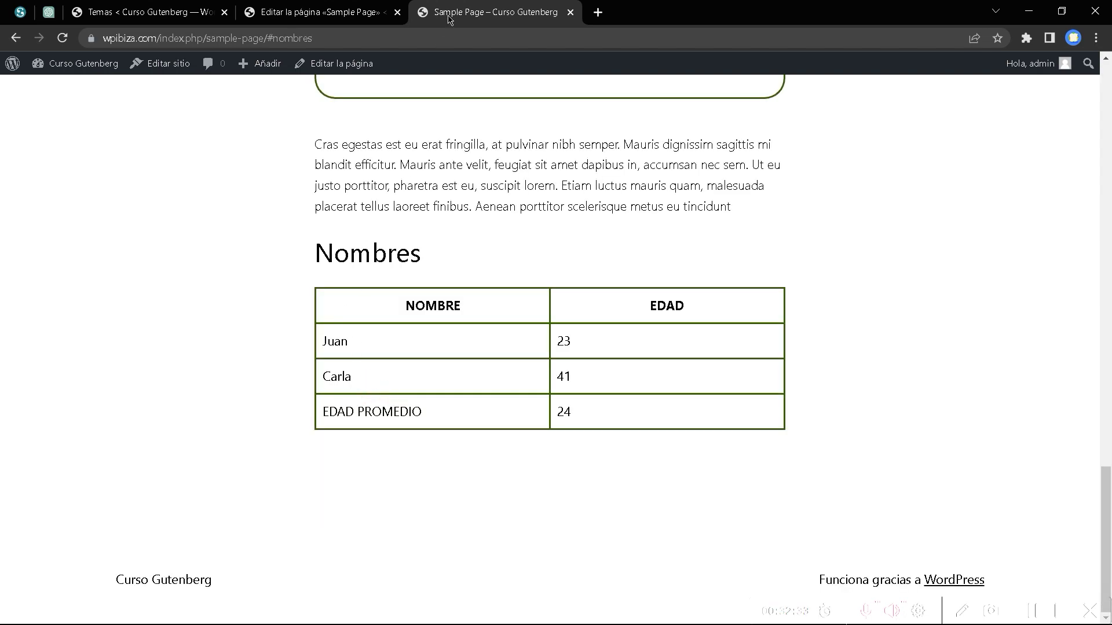
drag(1106, 521, 1106, 117)
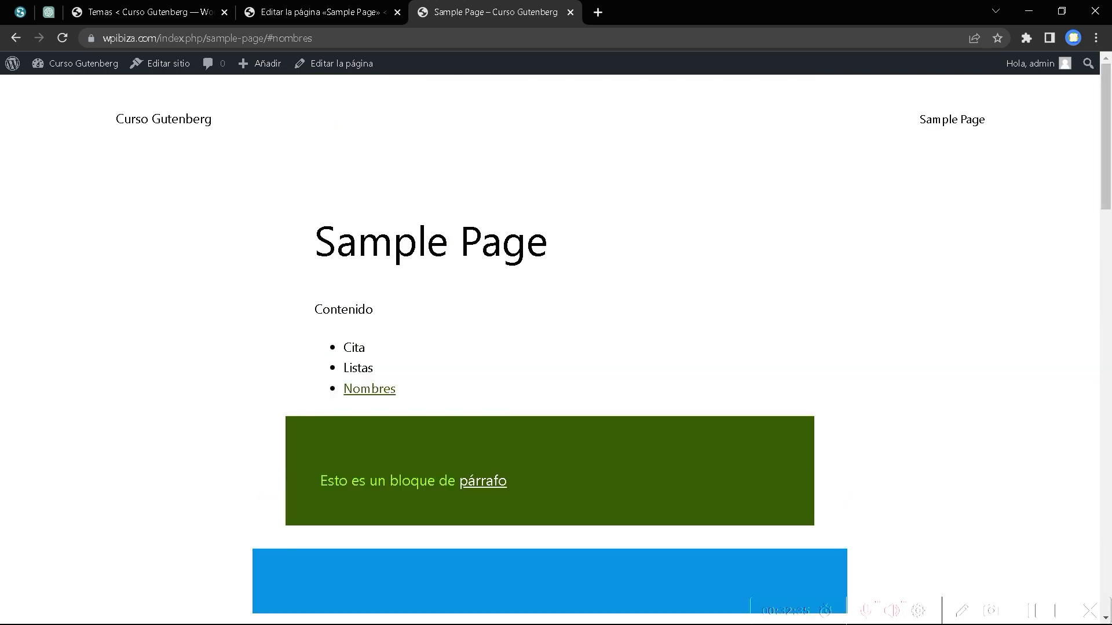
click(386, 398)
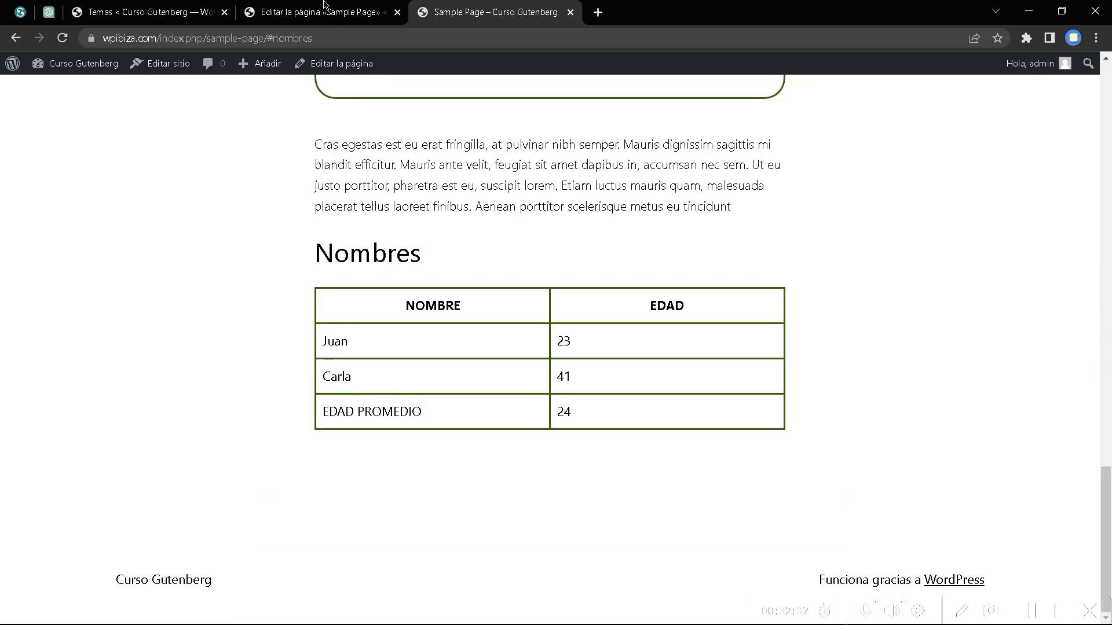
click(324, 4)
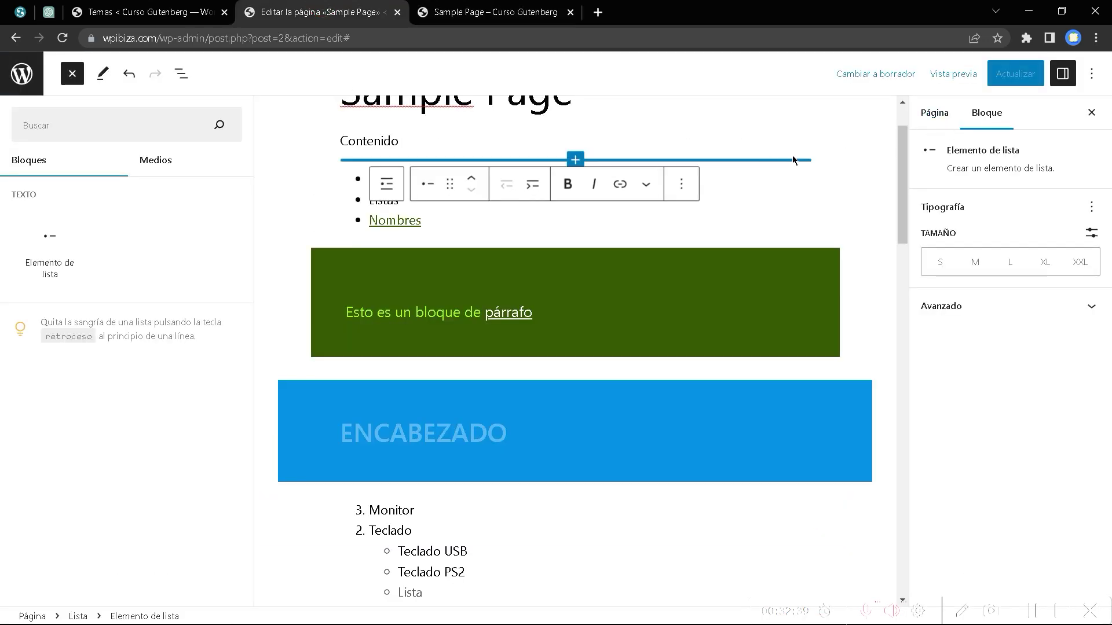
click(939, 127)
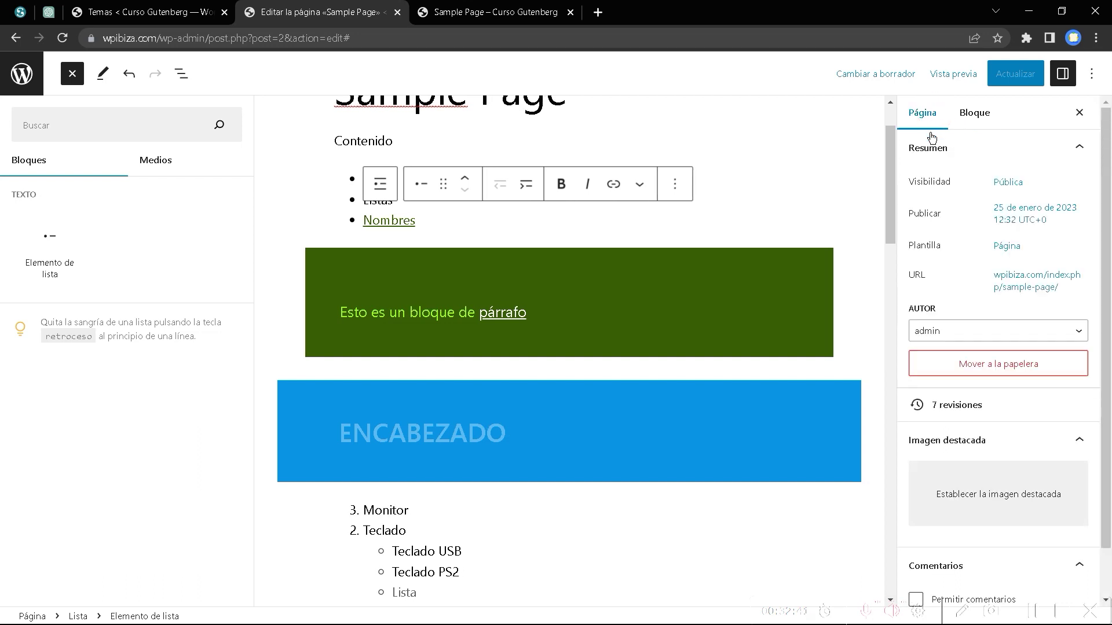
scroll(975, 458, down, 1)
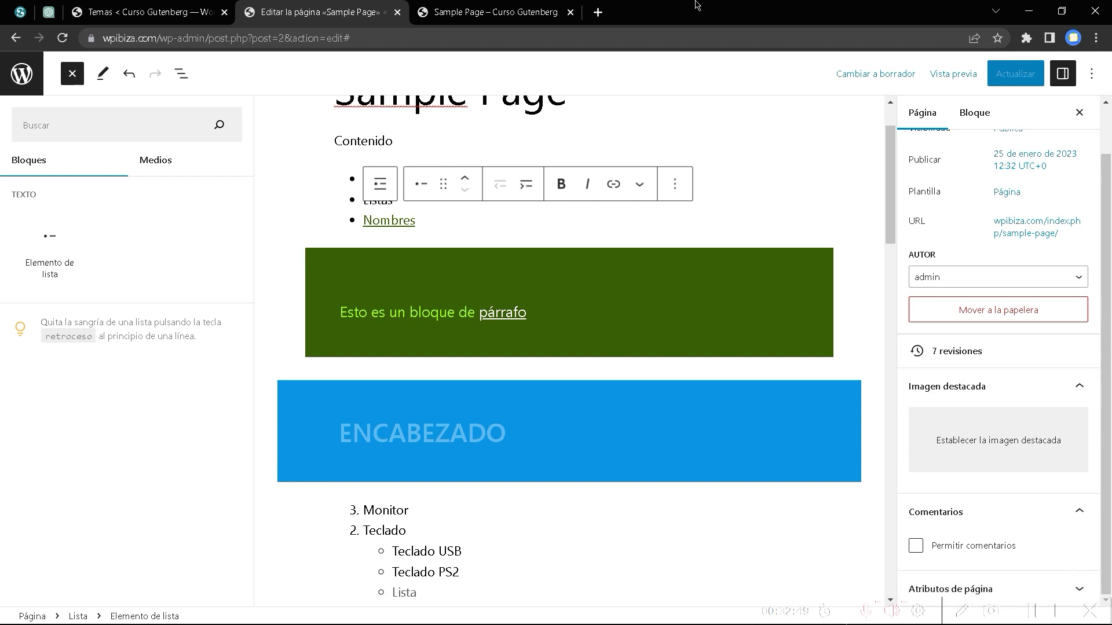
click(495, 12)
scroll(412, 253, up, 10)
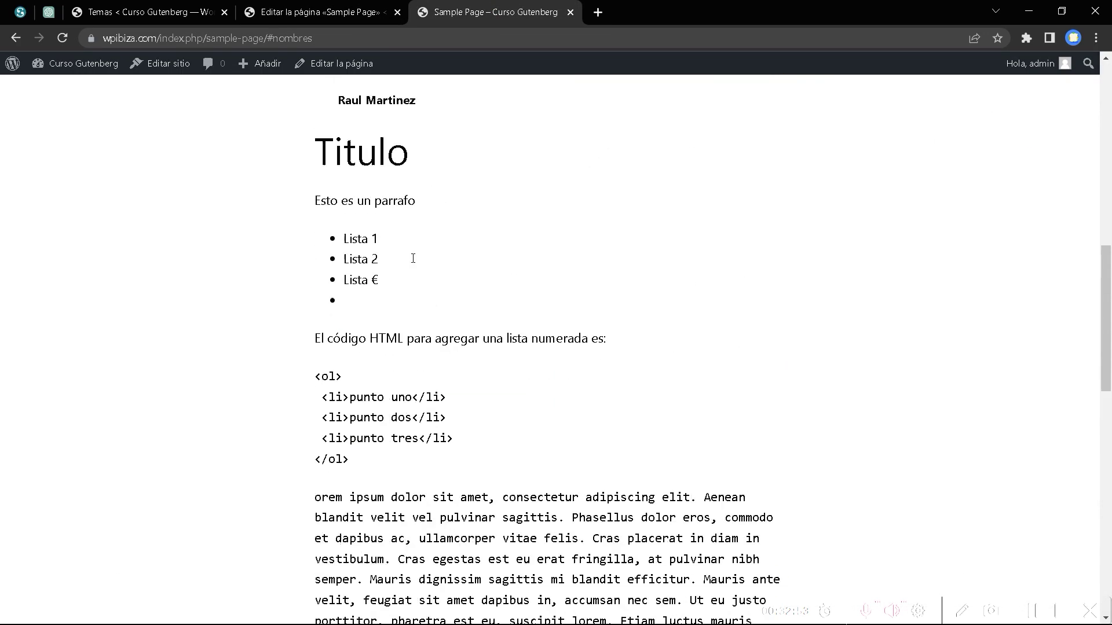
click(324, 14)
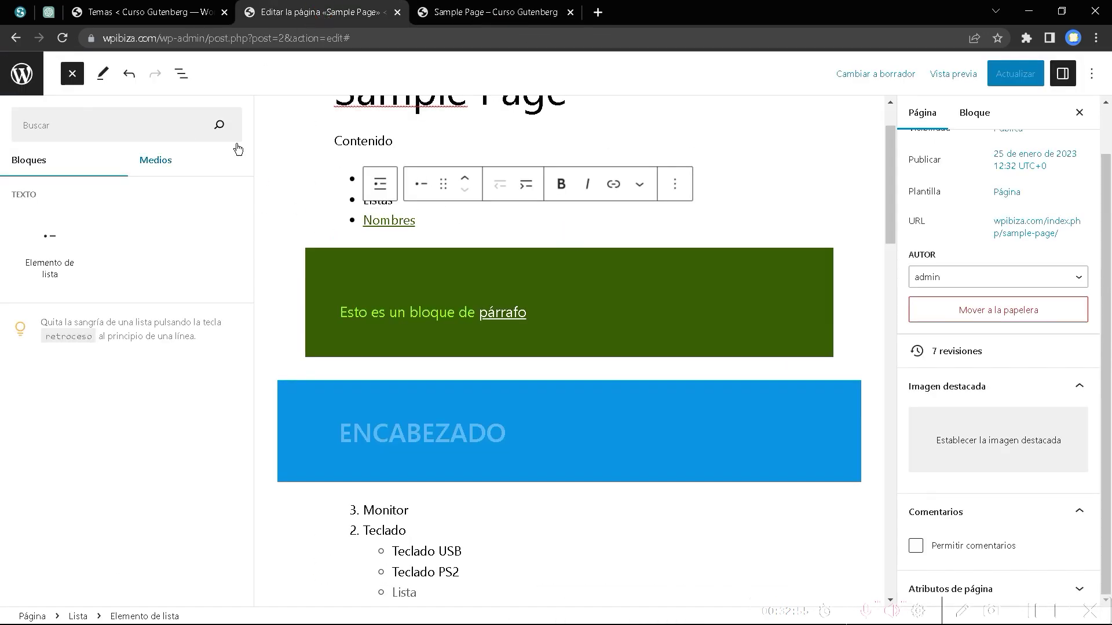
click(181, 74)
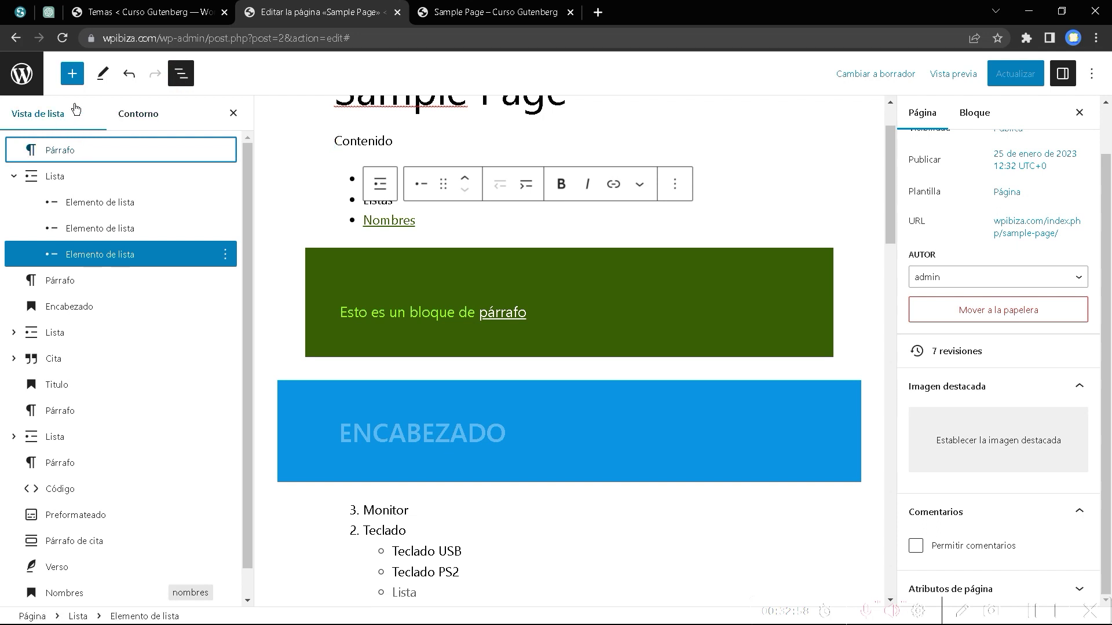
click(73, 76)
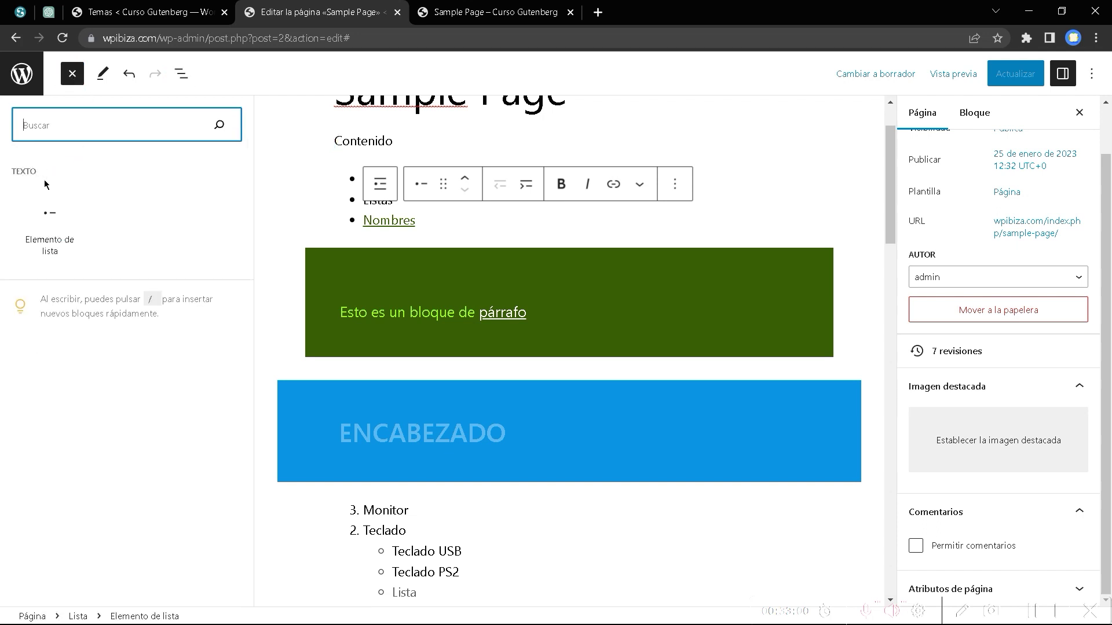
click(294, 203)
click(72, 74)
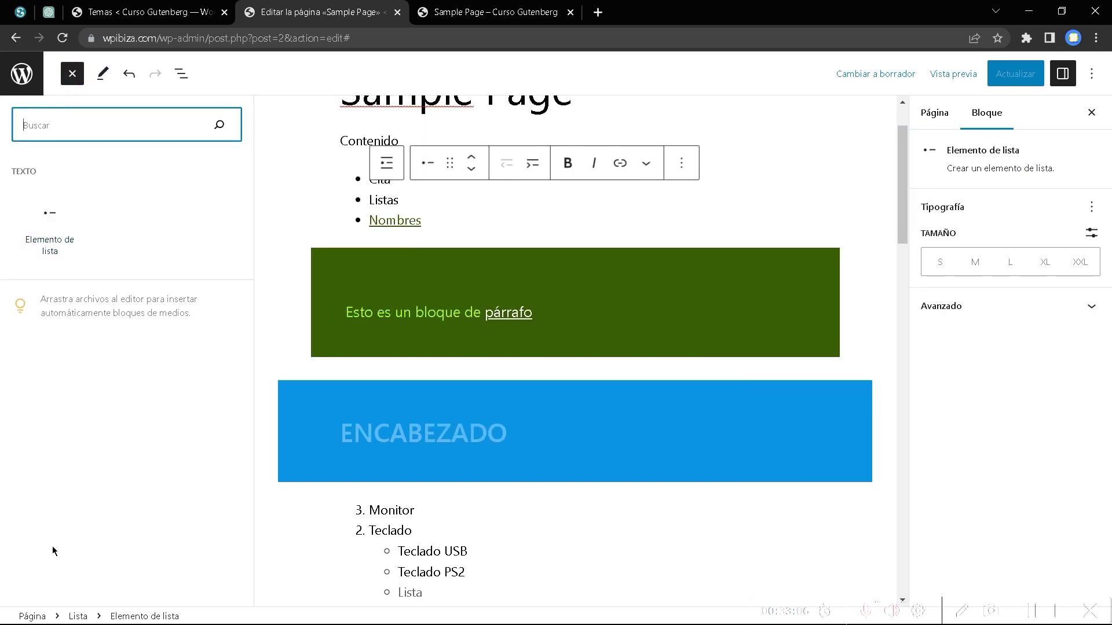
click(78, 616)
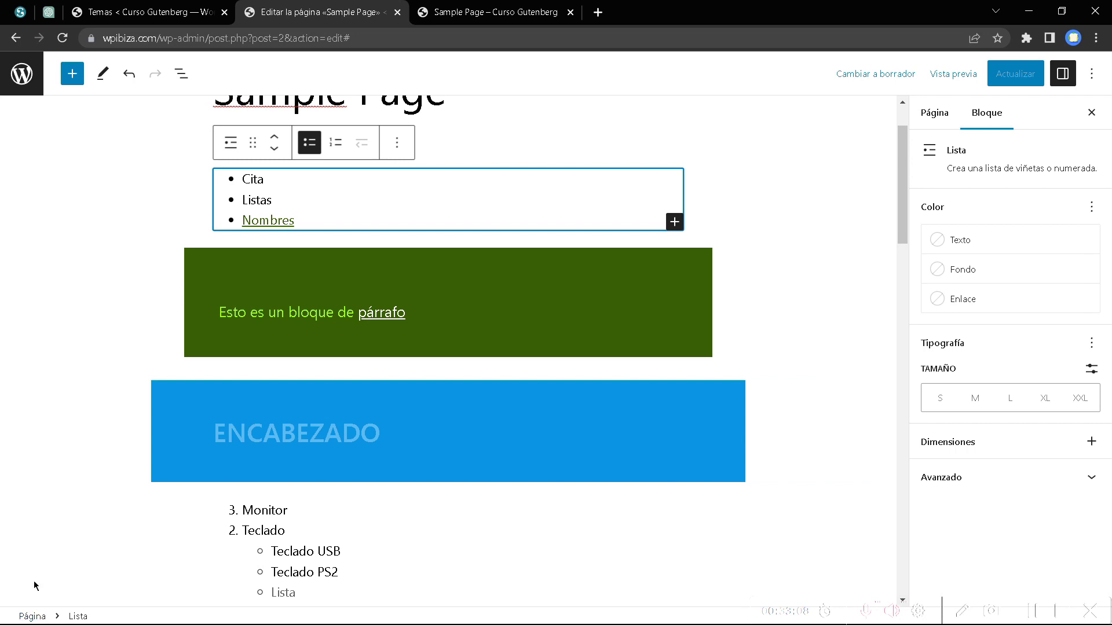
click(72, 73)
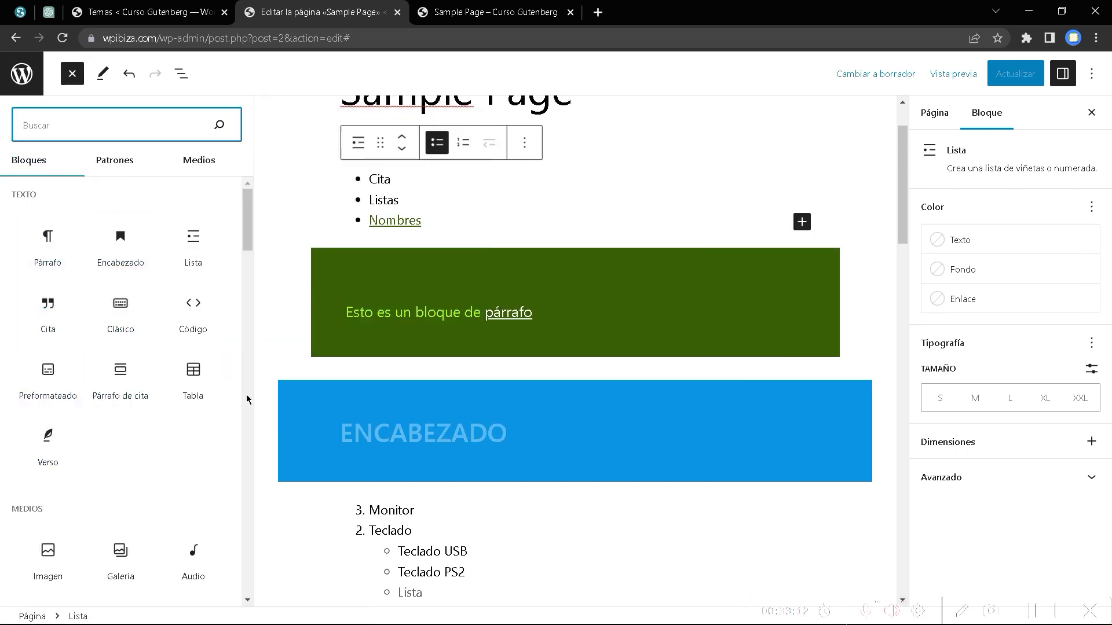
scroll(625, 414, down, 15)
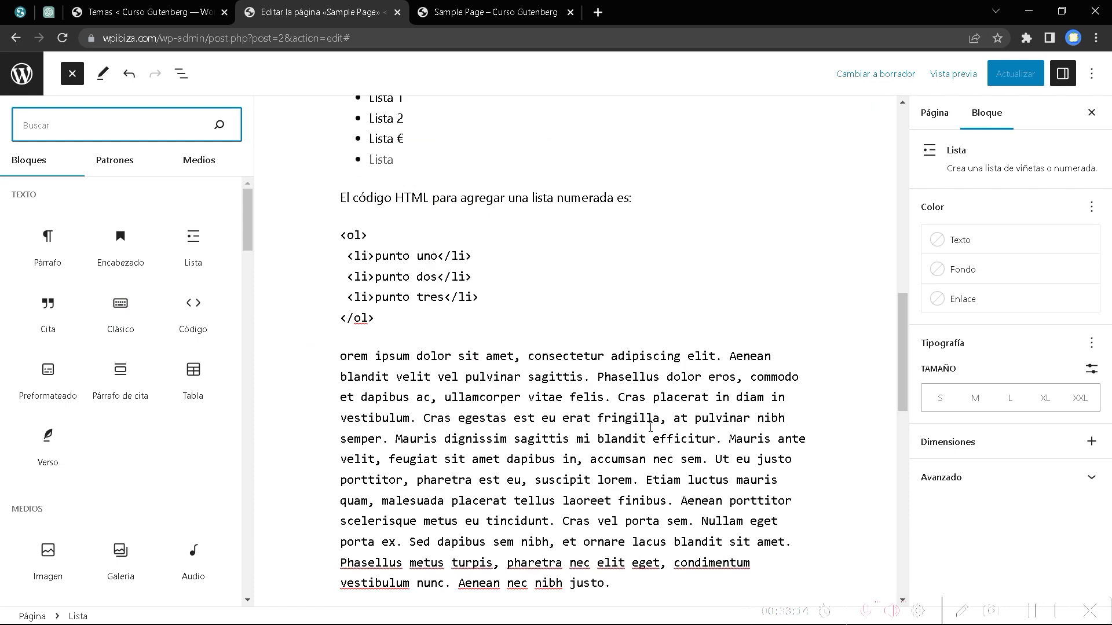
scroll(649, 412, up, 4)
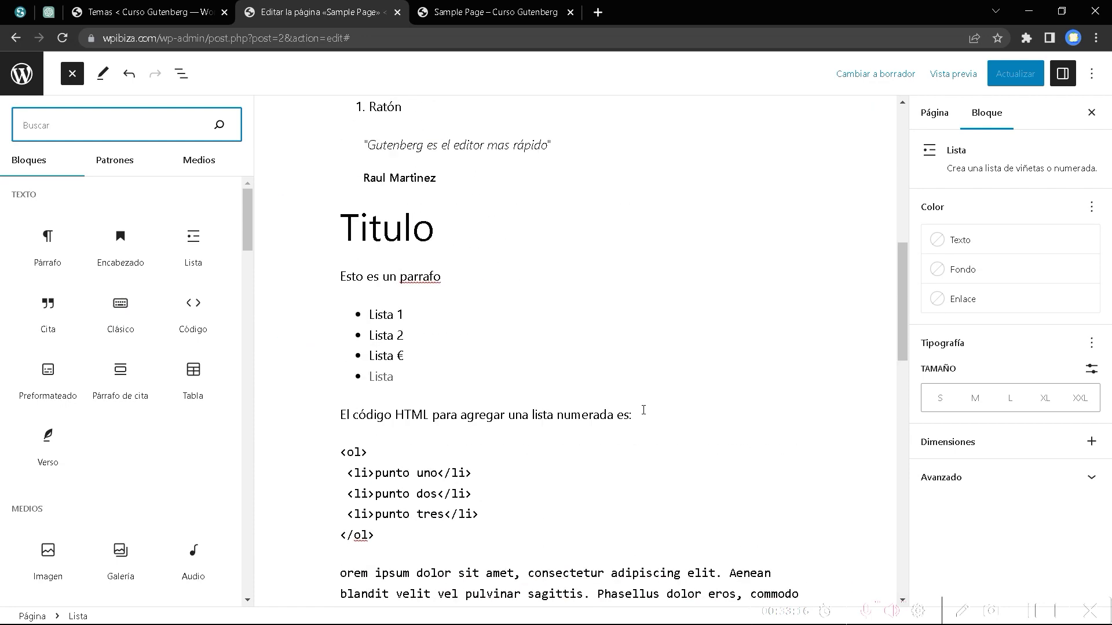